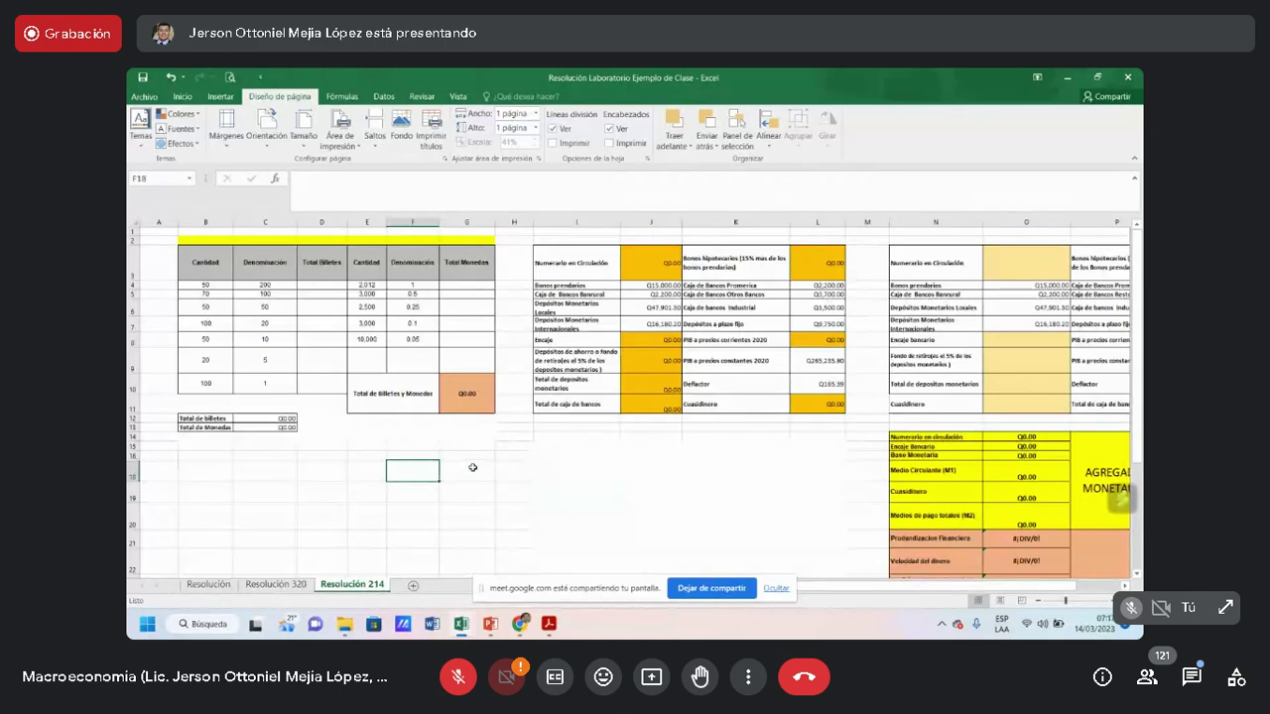
pyautogui.scroll(-2, 470, 467)
pyautogui.scroll(2, 473, 468)
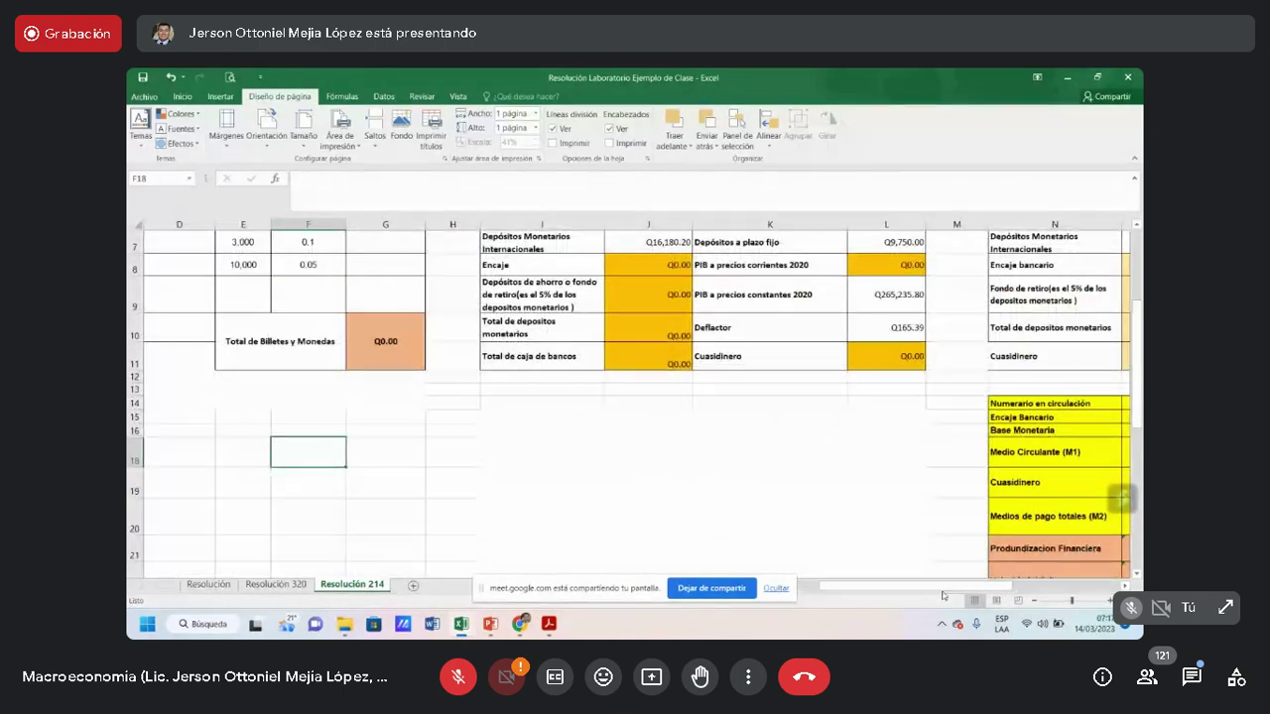
pyautogui.moveTo(919, 589); pyautogui.dragTo(913, 590)
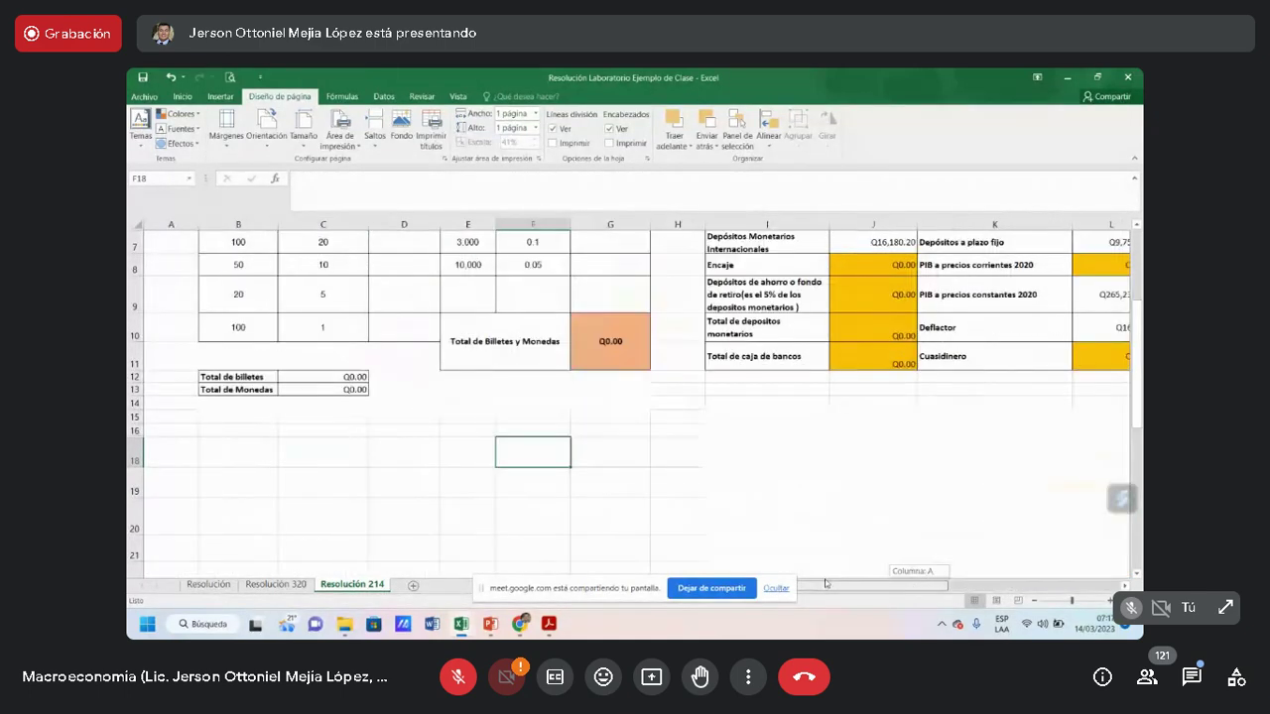
pyautogui.scroll(2, 681, 448)
pyautogui.scroll(-2, 681, 449)
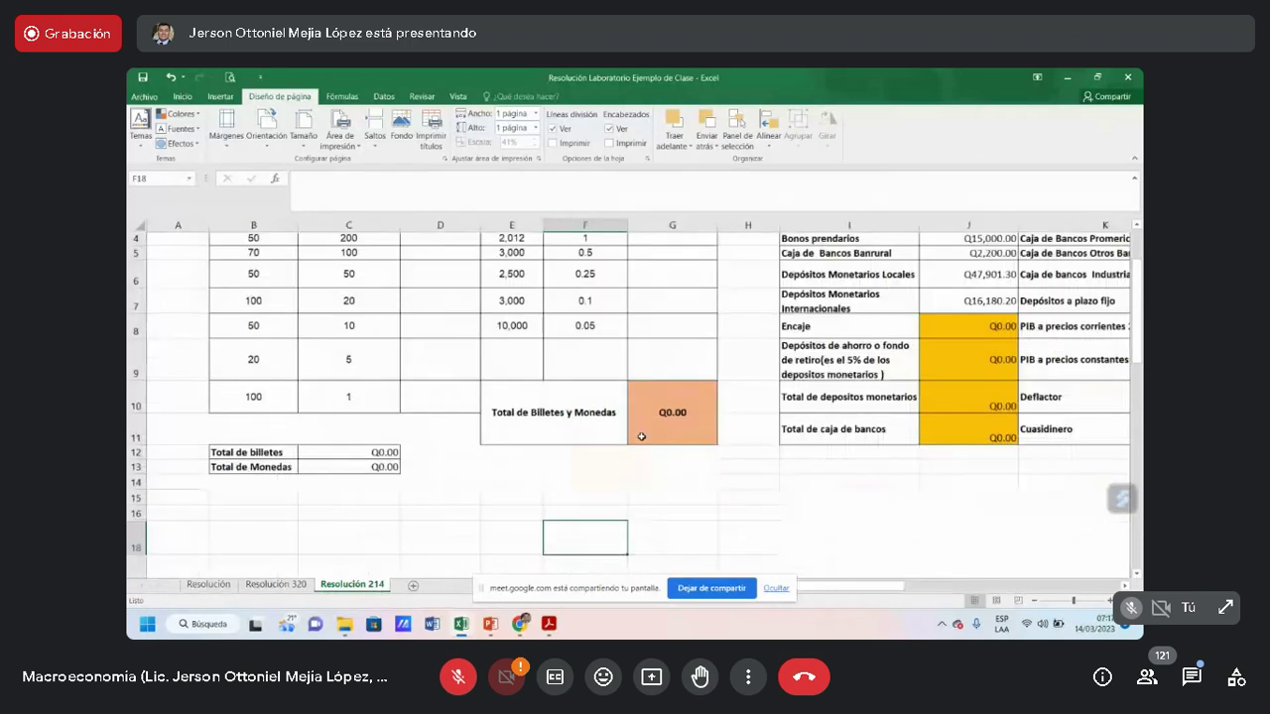
pyautogui.scroll(2, 754, 476)
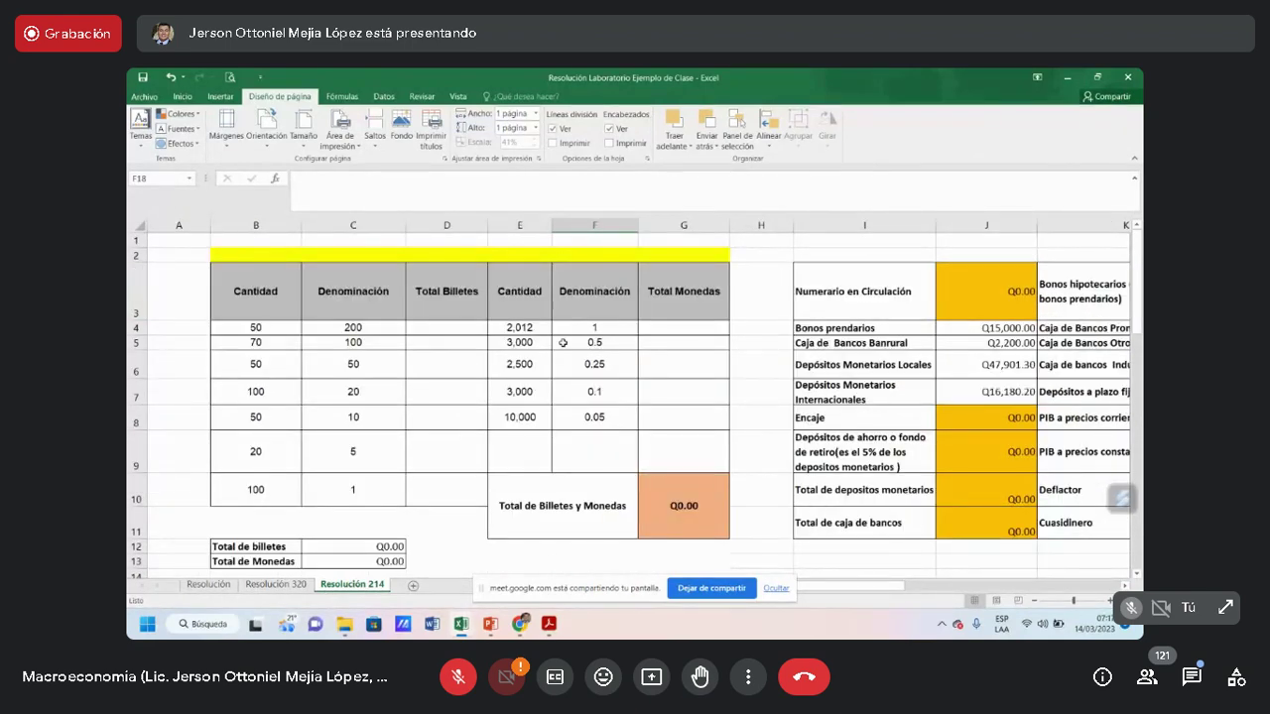
# Switch to the class example PDF in Adobe Acrobat Reader and review its data tables and the AGREGADOS and indicators to calculate
pyautogui.moveTo(549, 624)
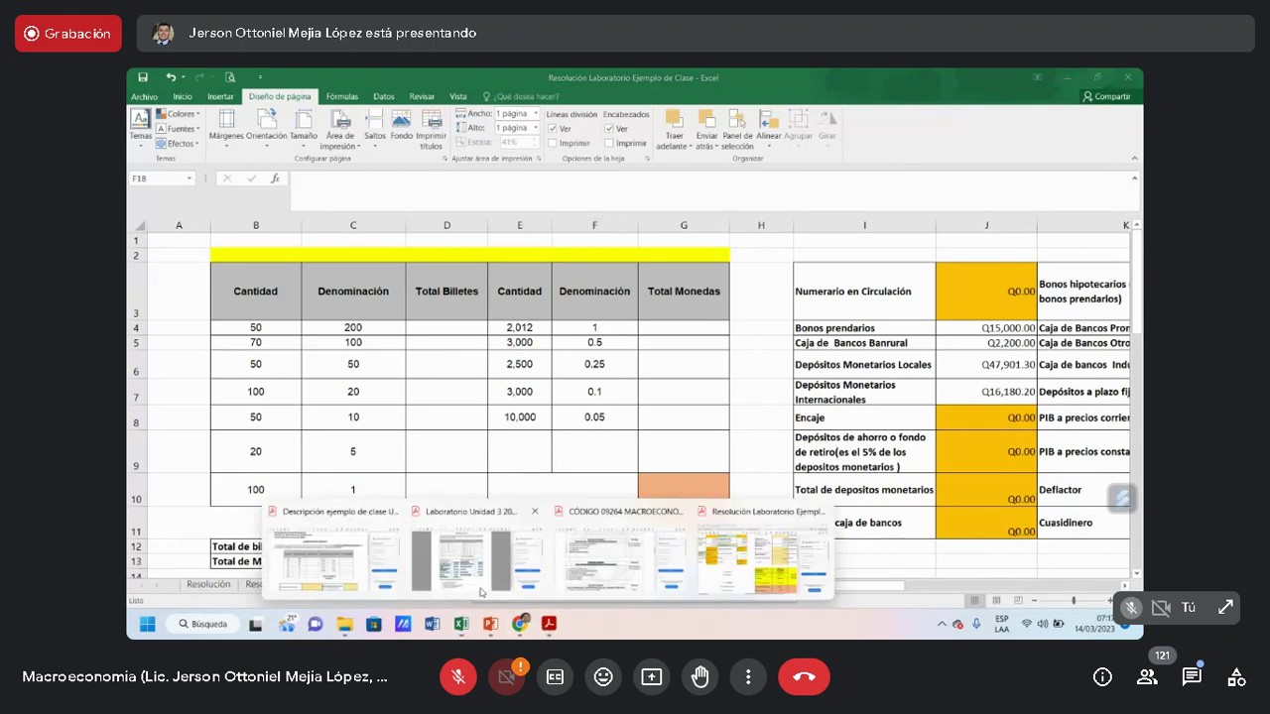
pyautogui.click(342, 541)
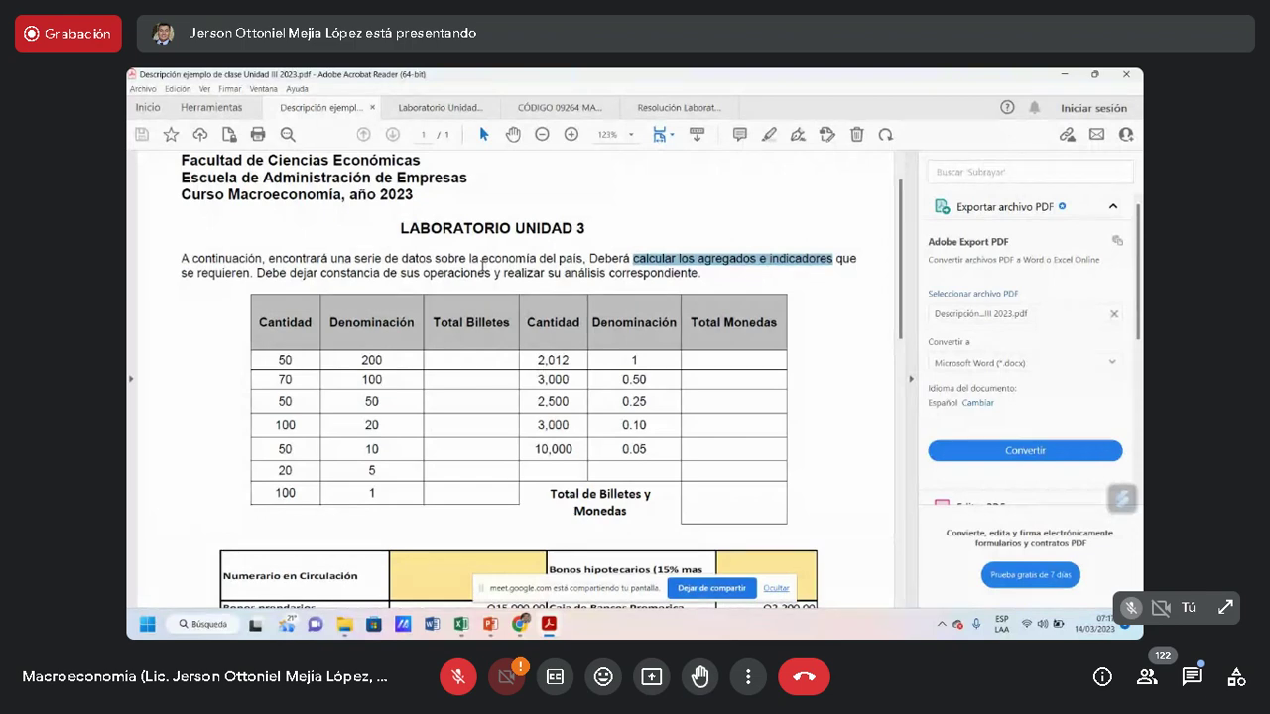
pyautogui.scroll(-6, 678, 338)
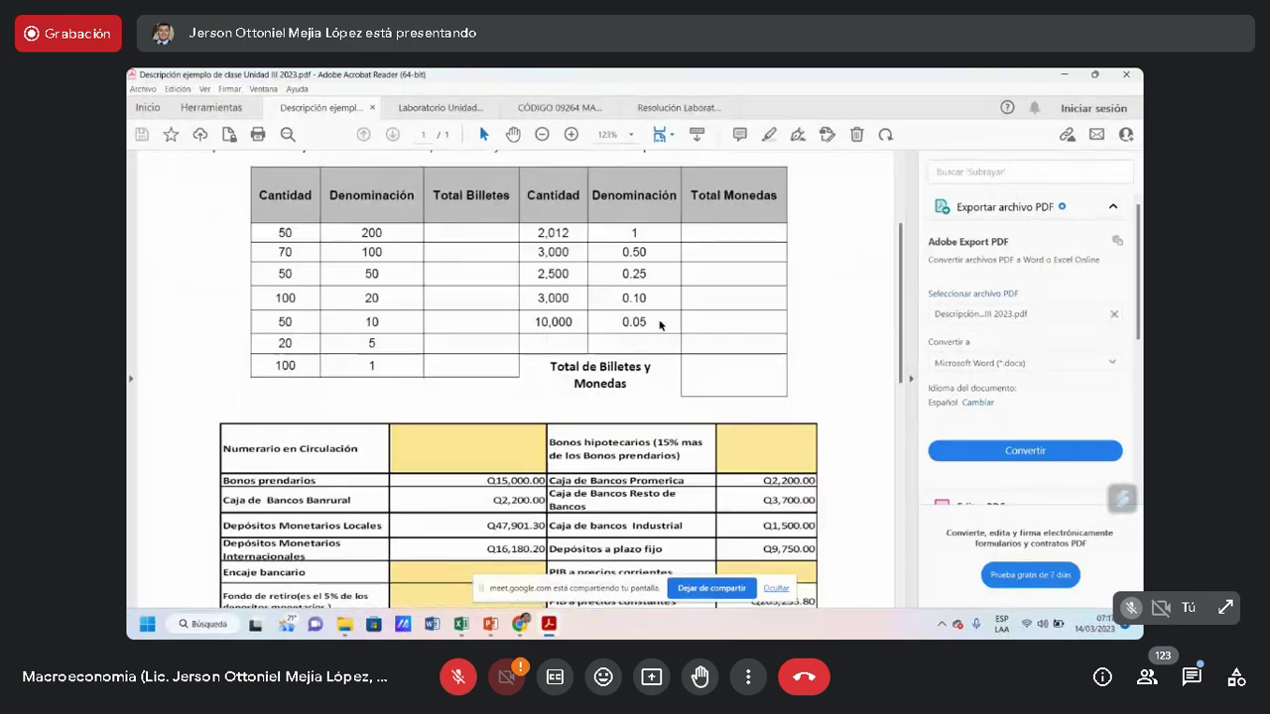
pyautogui.scroll(-7, 679, 337)
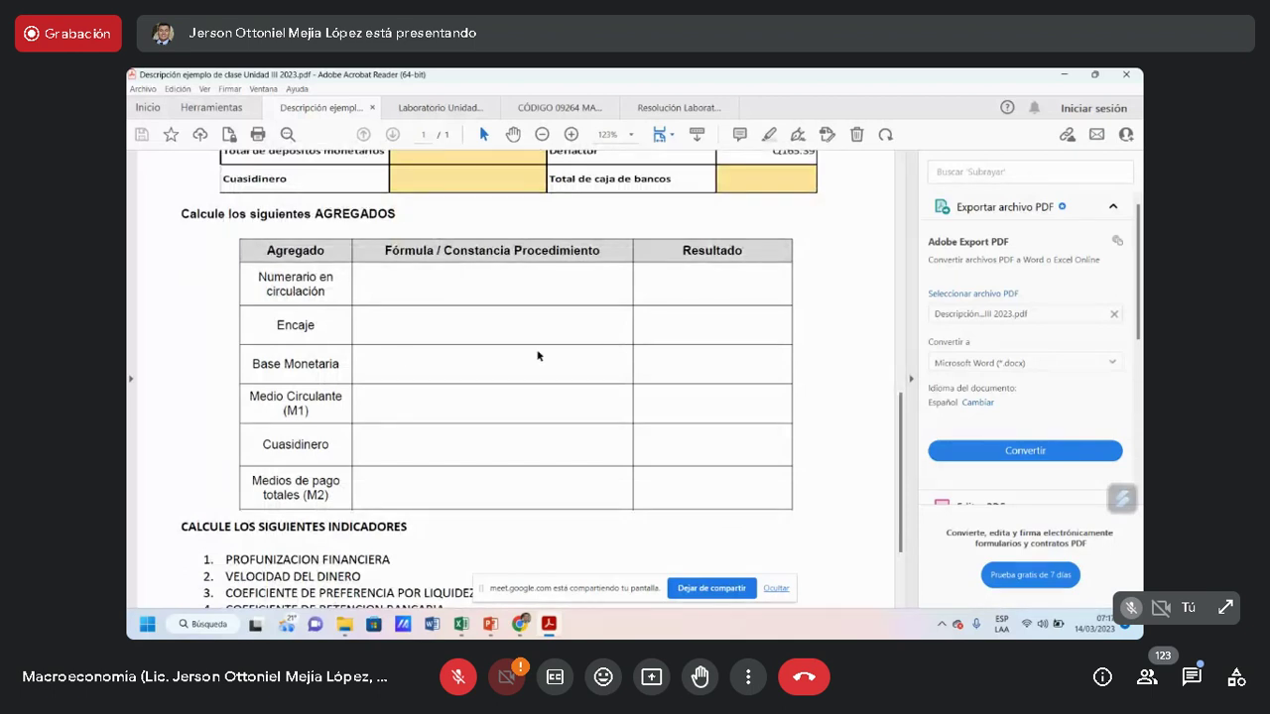
pyautogui.scroll(1, 518, 346)
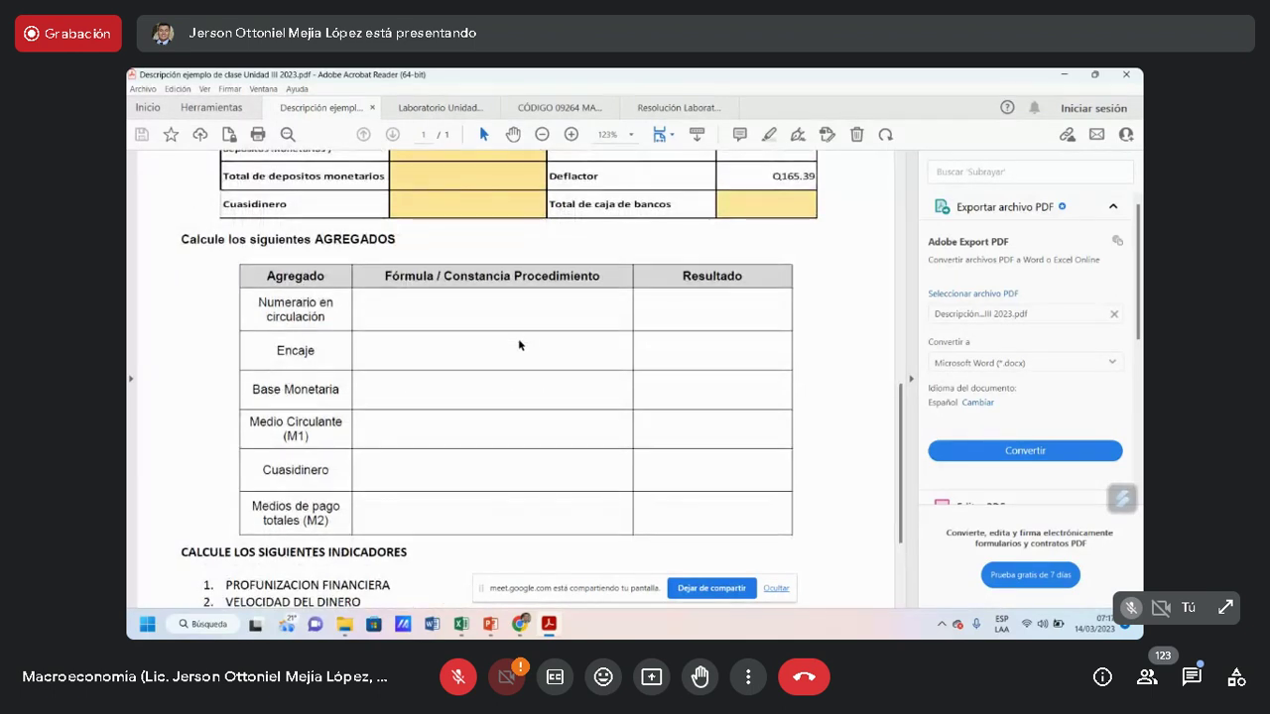
pyautogui.scroll(15, 518, 344)
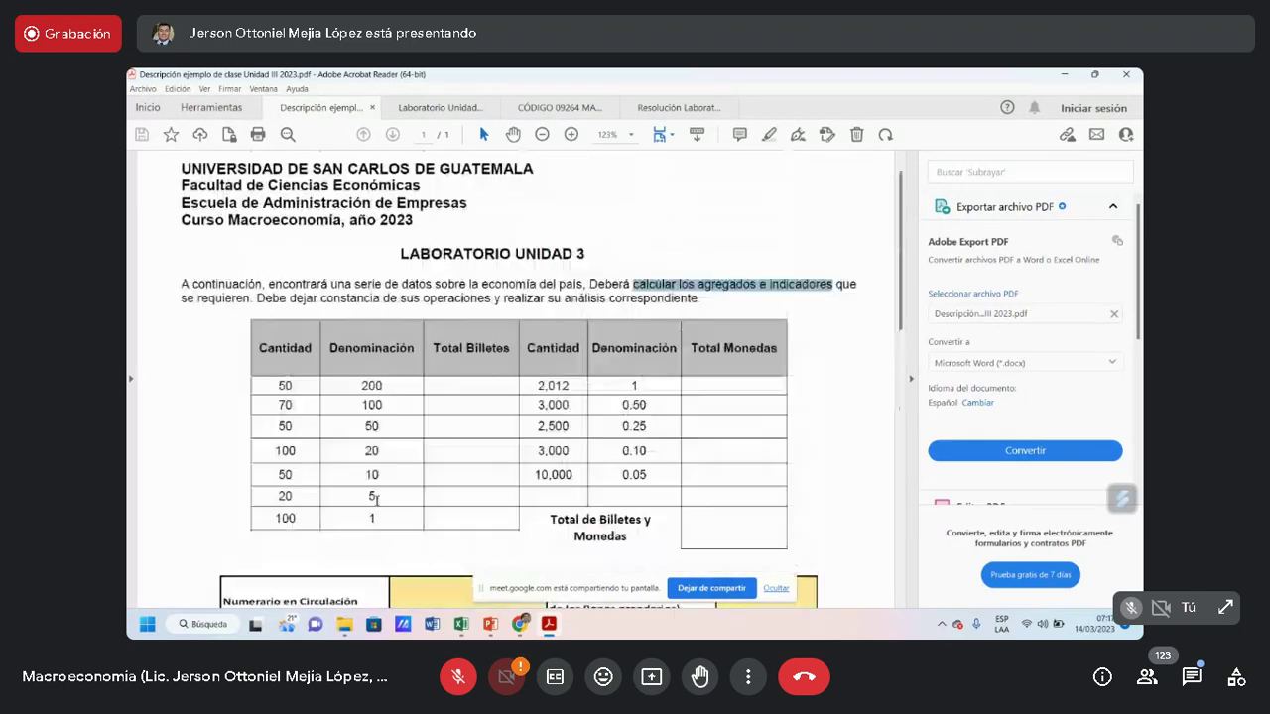
# Return to the Resolución Laboratorio workbook in Excel and inspect the formulas behind Numerario en Circulación and Total de Billetes y Monedas
pyautogui.moveTo(461, 623)
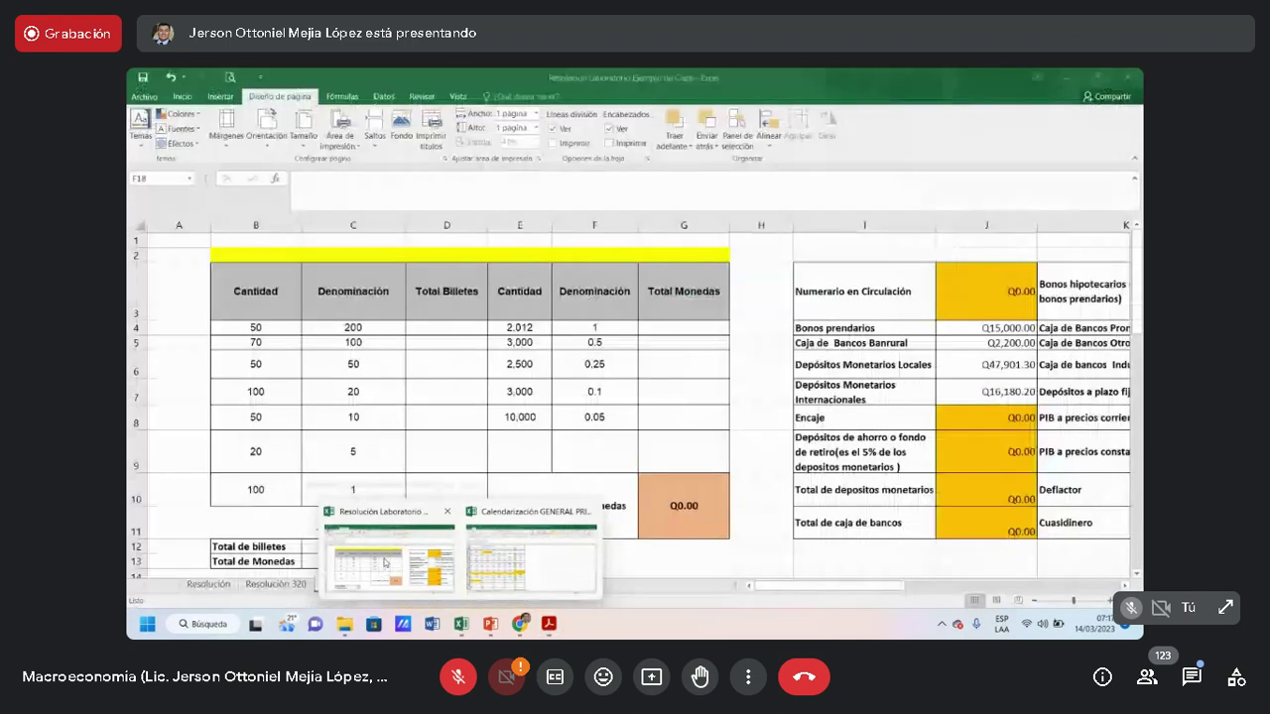
pyautogui.click(384, 563)
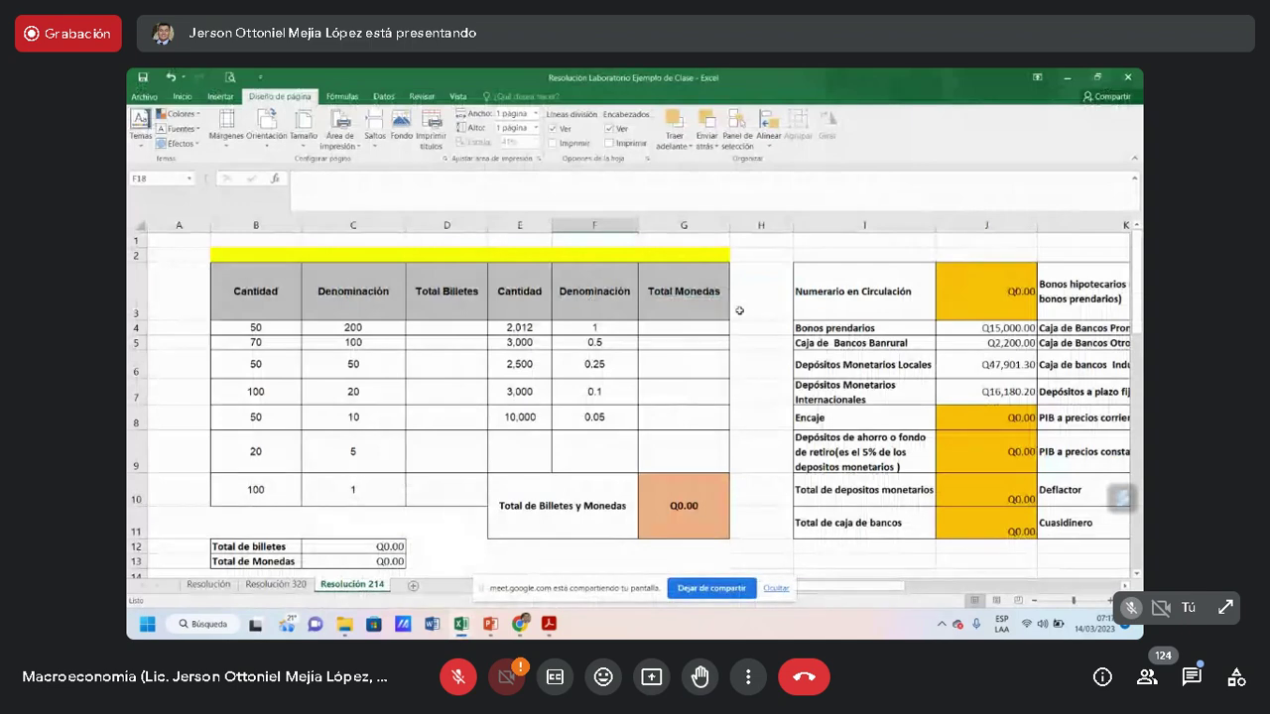
pyautogui.click(767, 283)
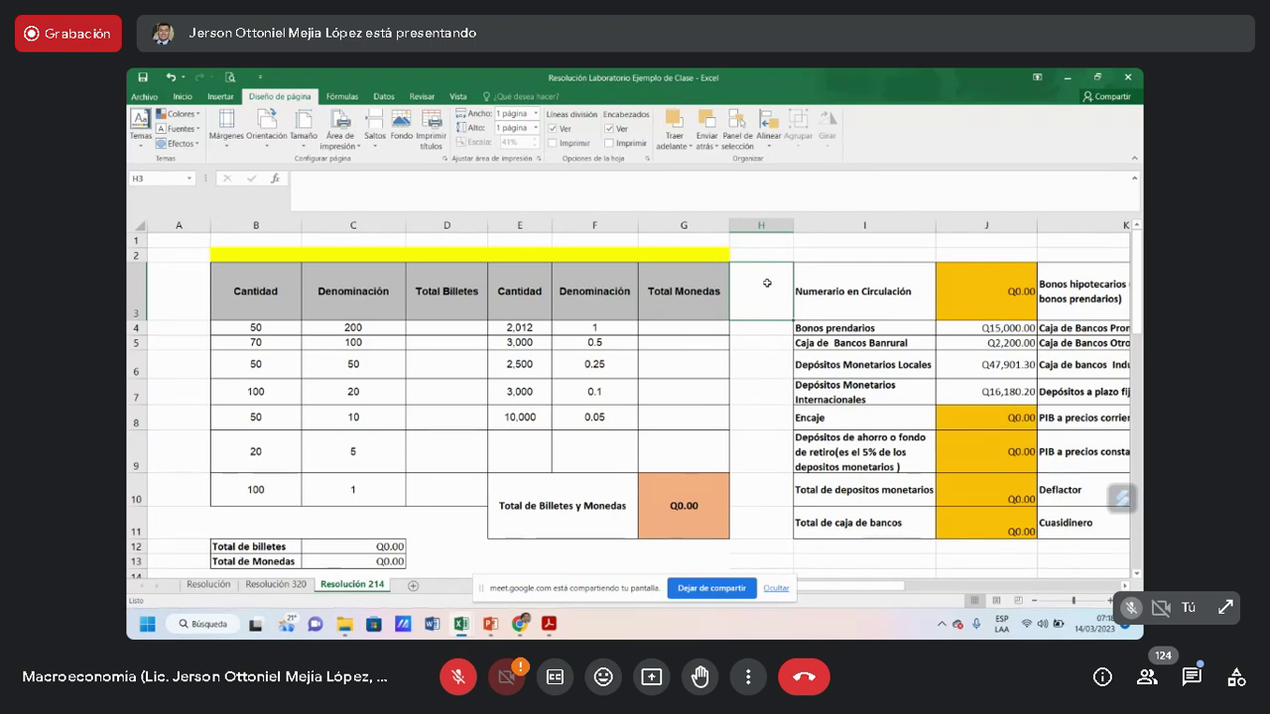
pyautogui.click(453, 331)
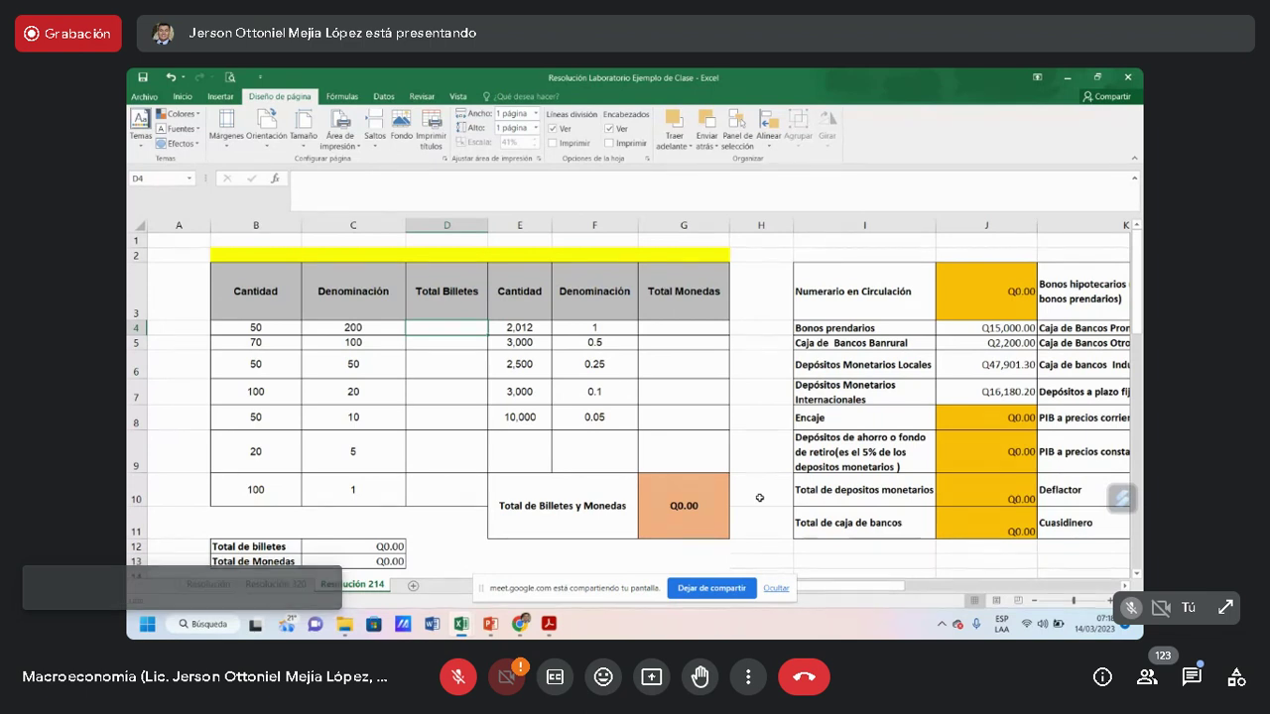
pyautogui.click(993, 283)
pyautogui.press('Left')
pyautogui.click(993, 290)
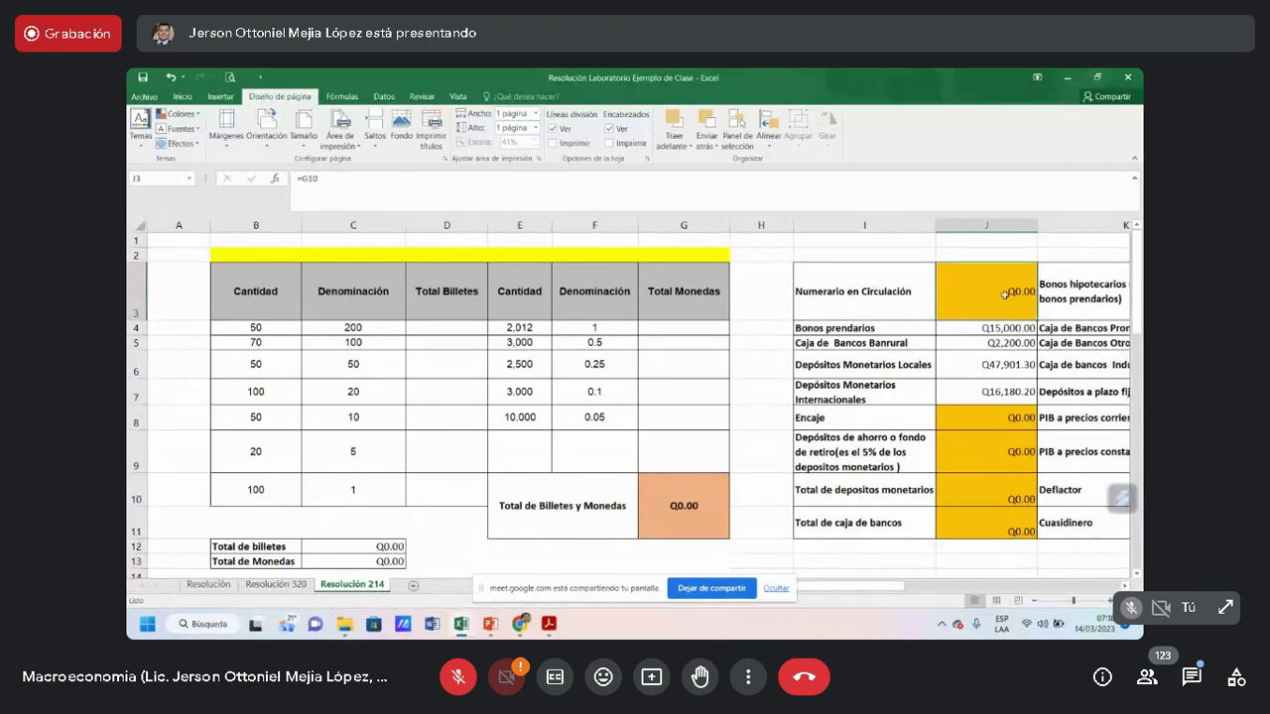
pyautogui.click(692, 499)
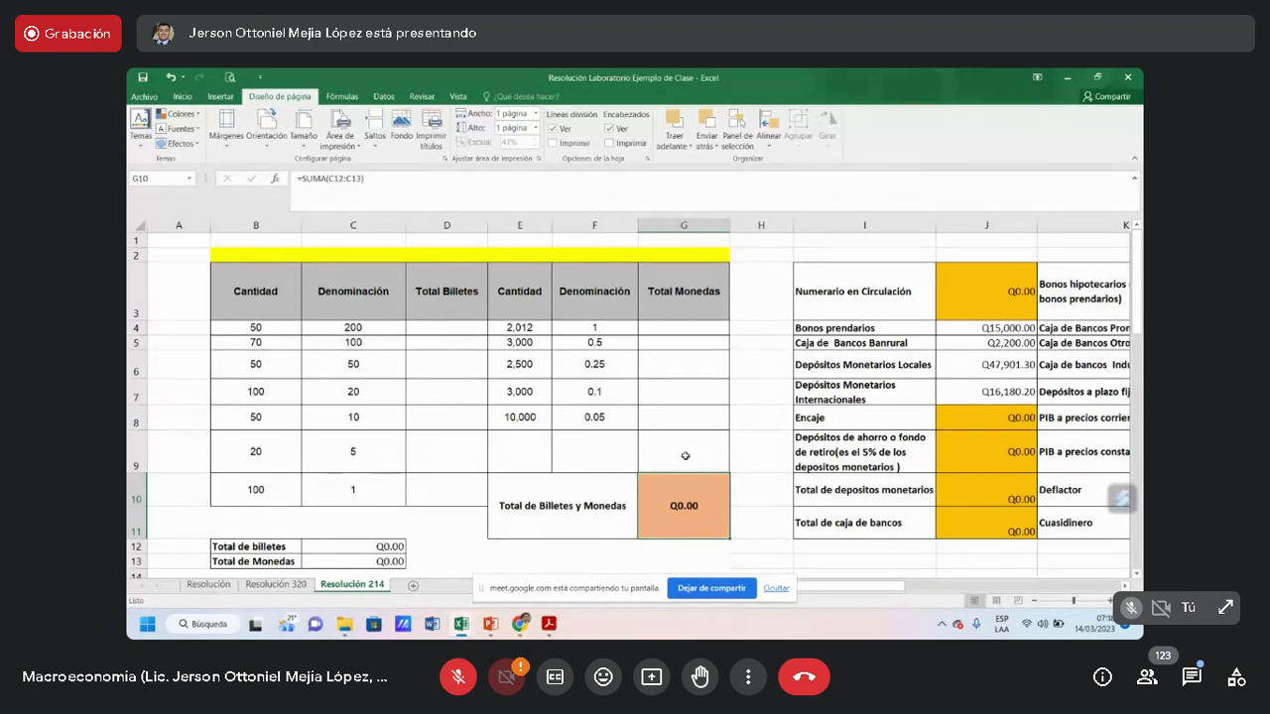
# Enter the text calculations 50*200=10,000 and 70*100=7,000 in Total Billetes for the 200 and 100 denominations
pyautogui.click(443, 326)
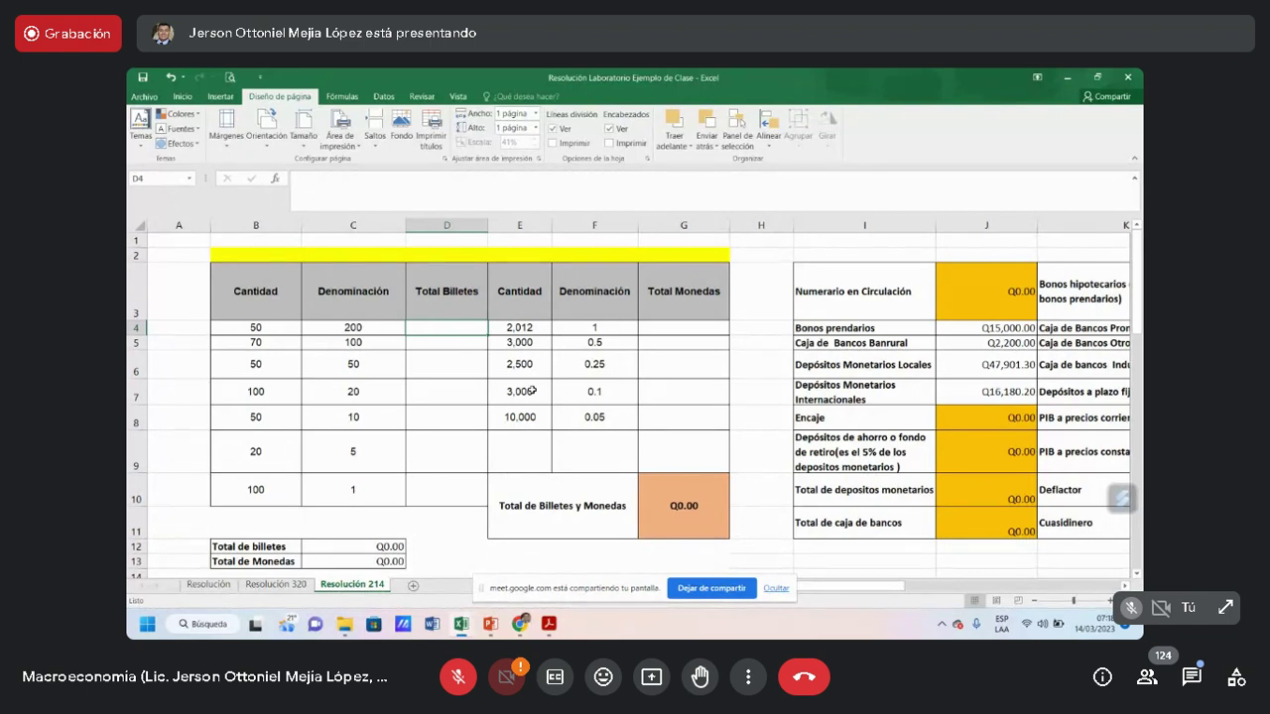
pyautogui.write('50*')
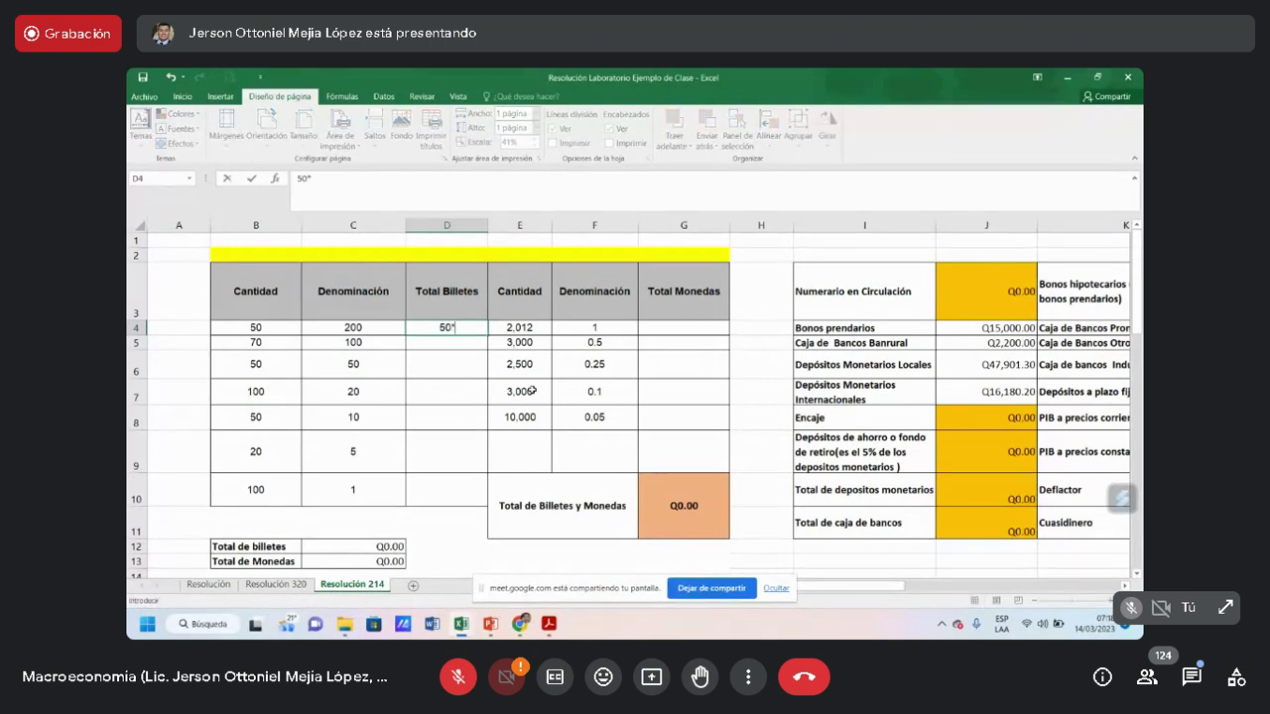
pyautogui.write('200=10,000')
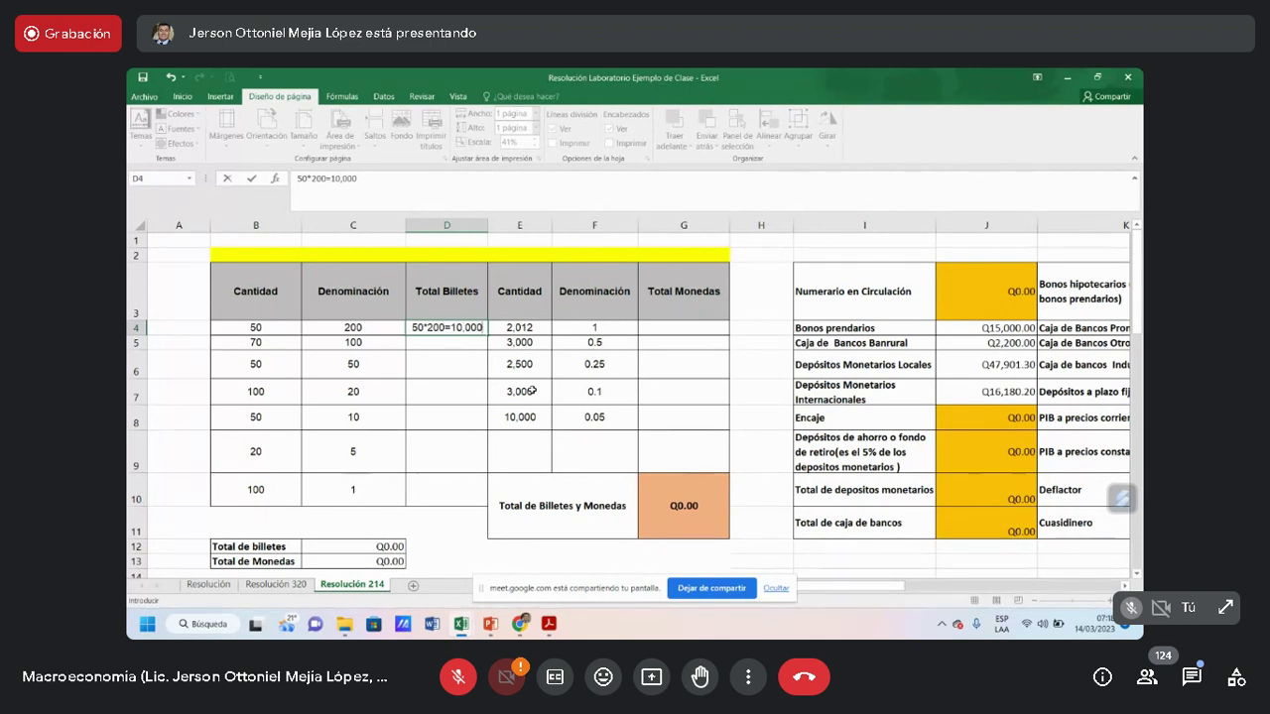
pyautogui.press('Return')
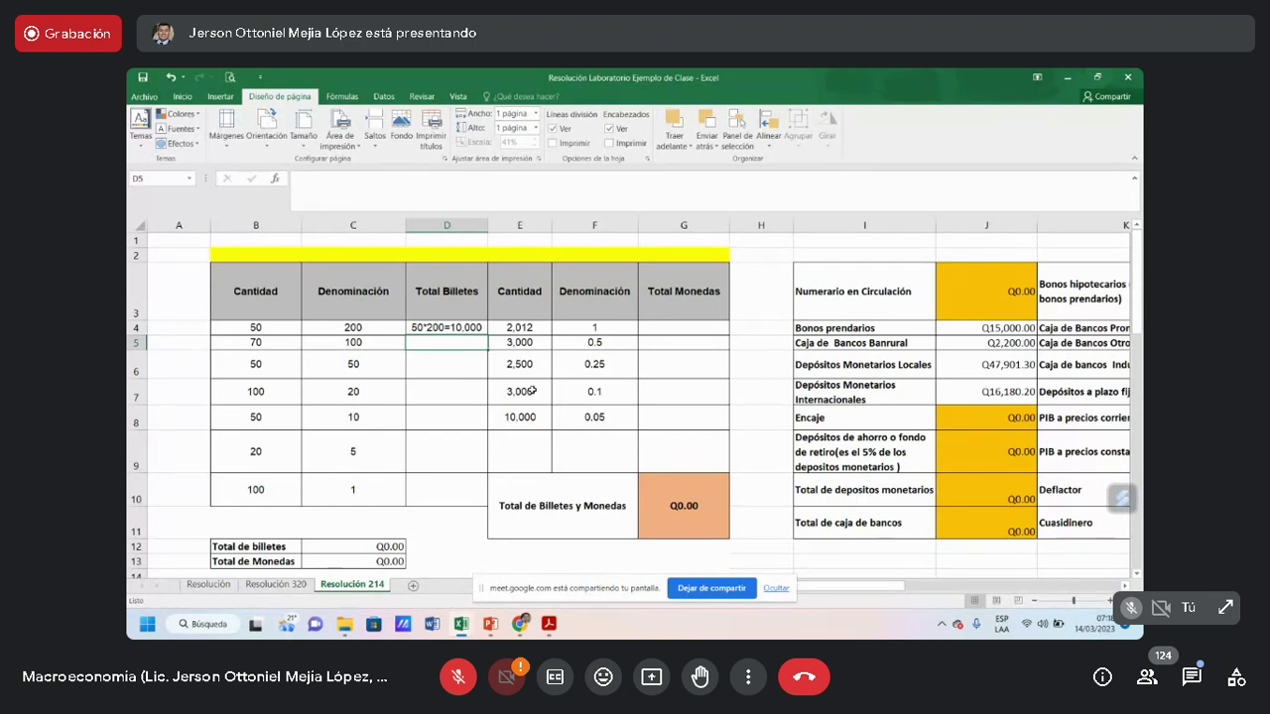
pyautogui.write('70*100')
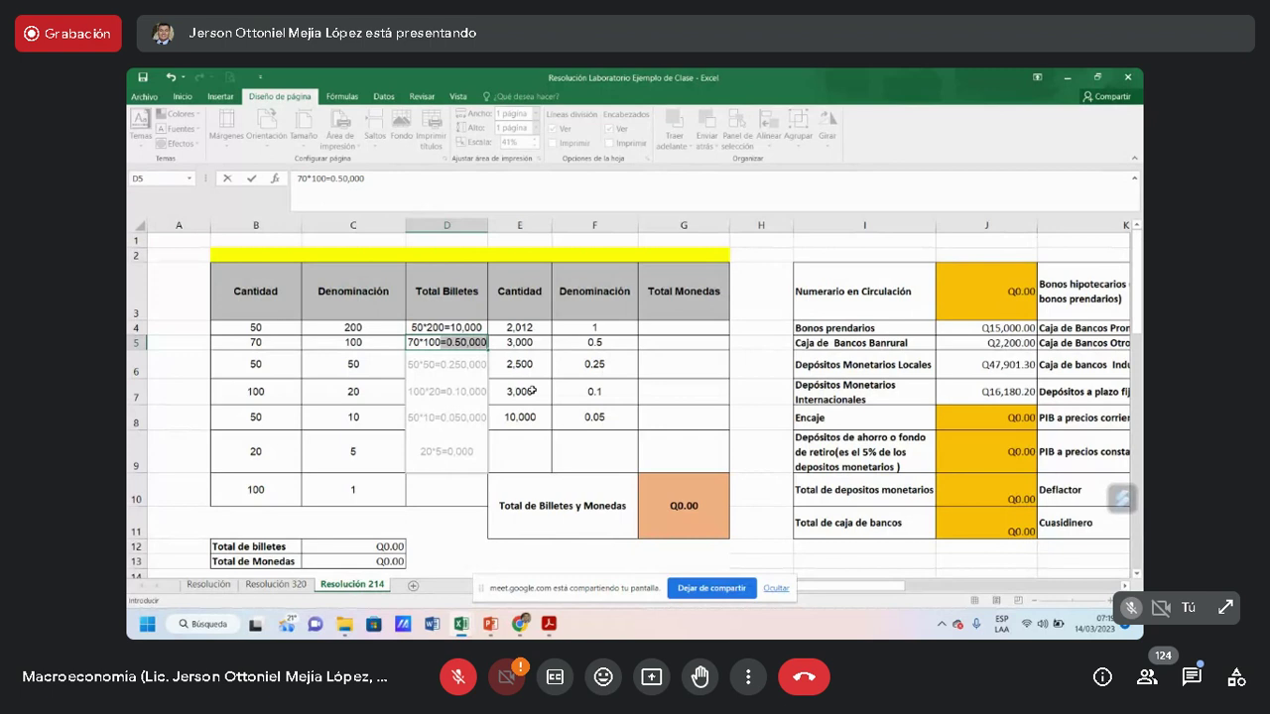
pyautogui.write('=7')
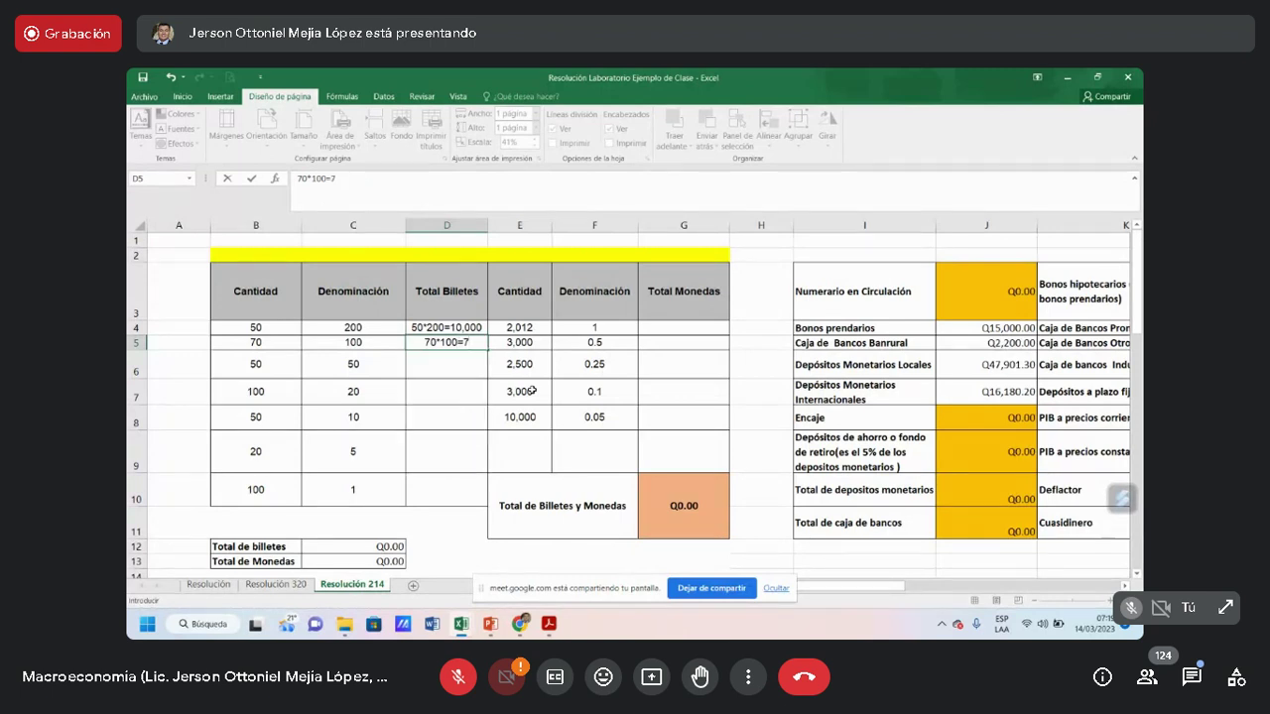
pyautogui.write(',000')
pyautogui.hotkey('ctrl', 'Return')
pyautogui.press('Down')
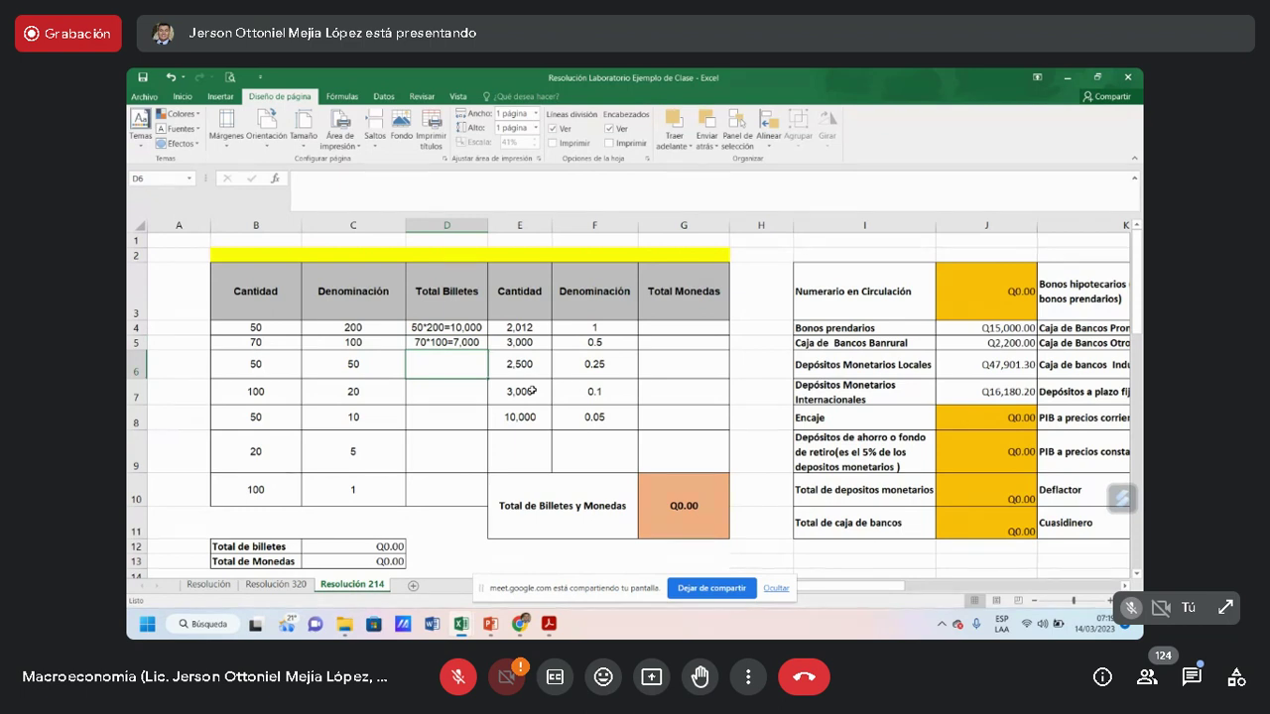
# Enter 50*50=2,500 and 100*20=2,000 in Total Billetes for the 50 and 20 denominations
pyautogui.write('50*50')
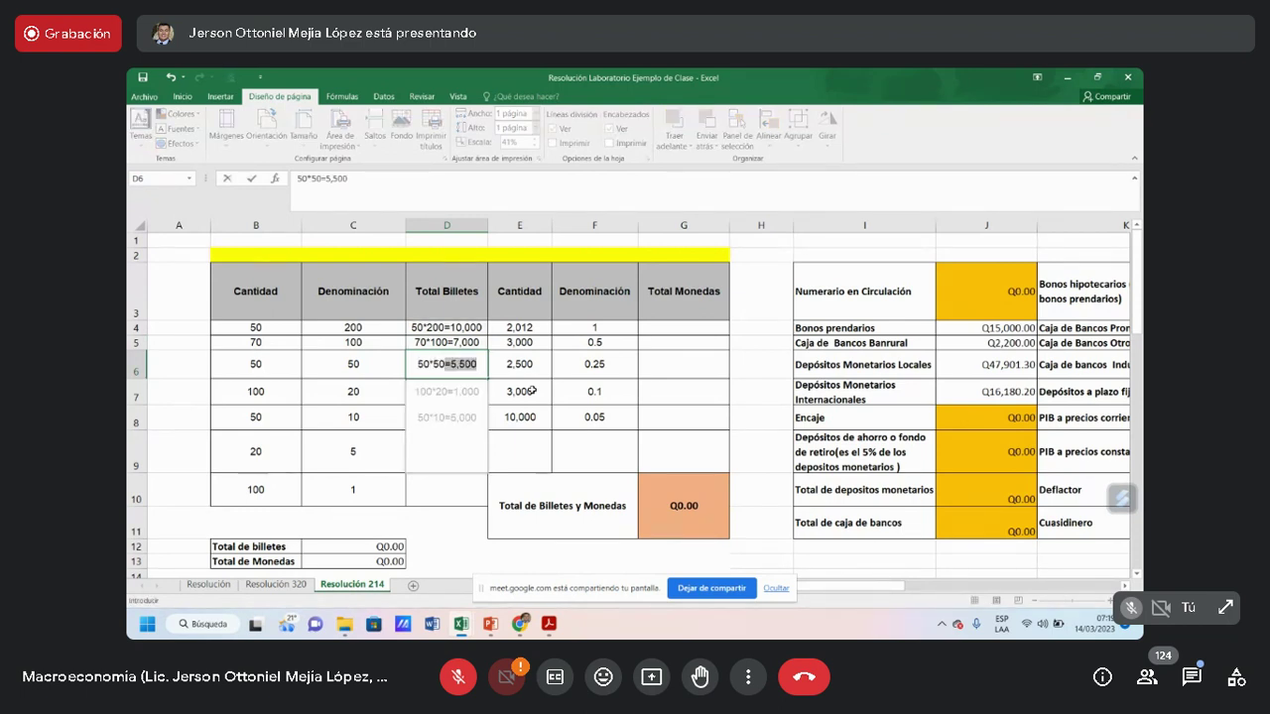
pyautogui.write('=2,500')
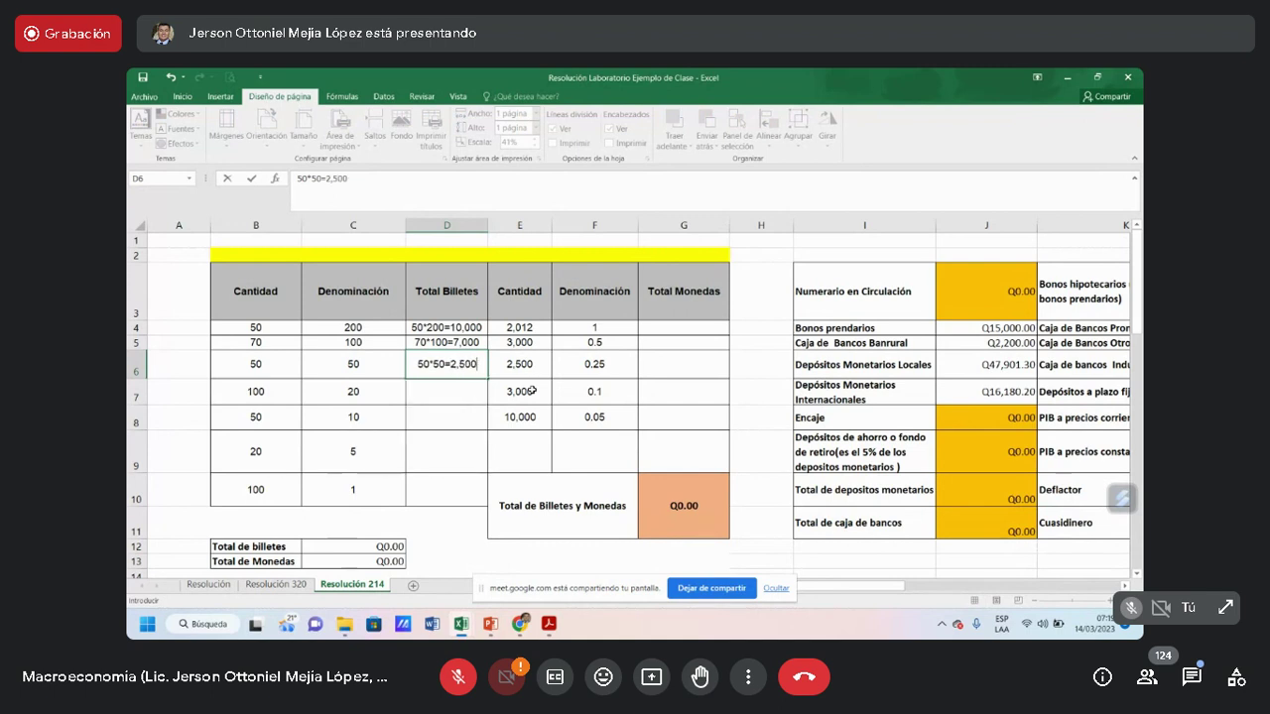
pyautogui.press('Return')
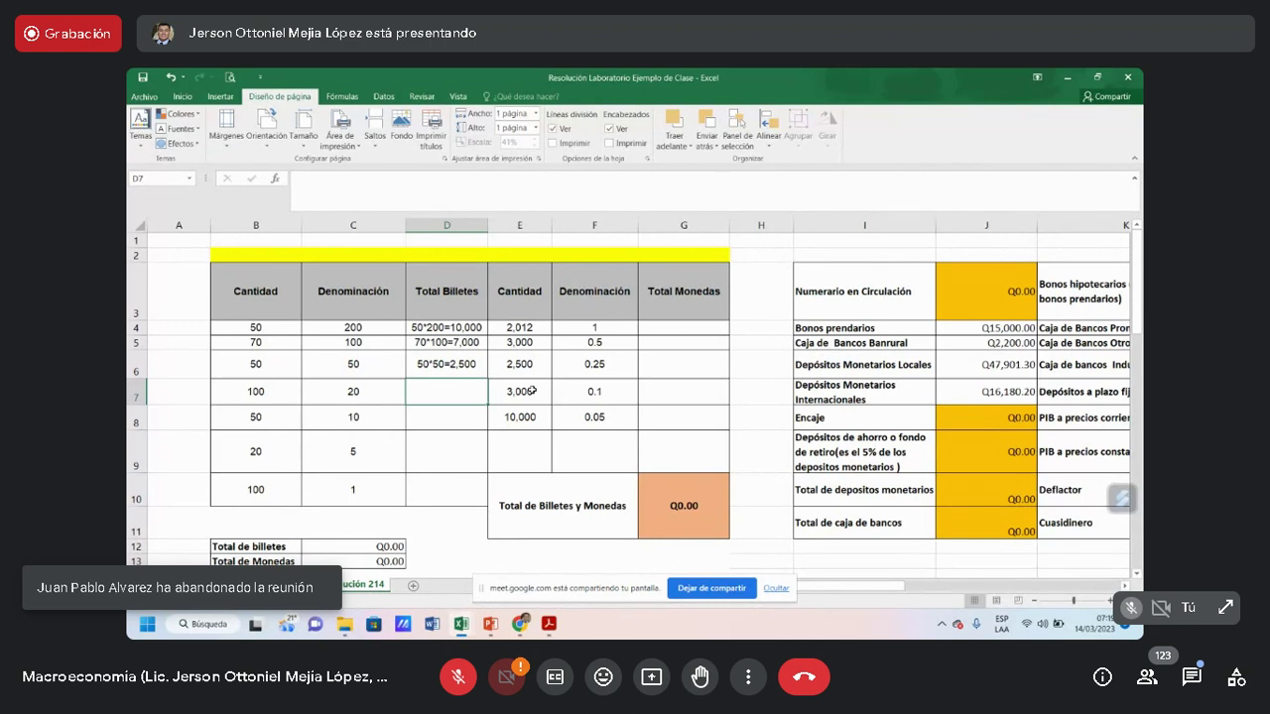
pyautogui.write('100*20')
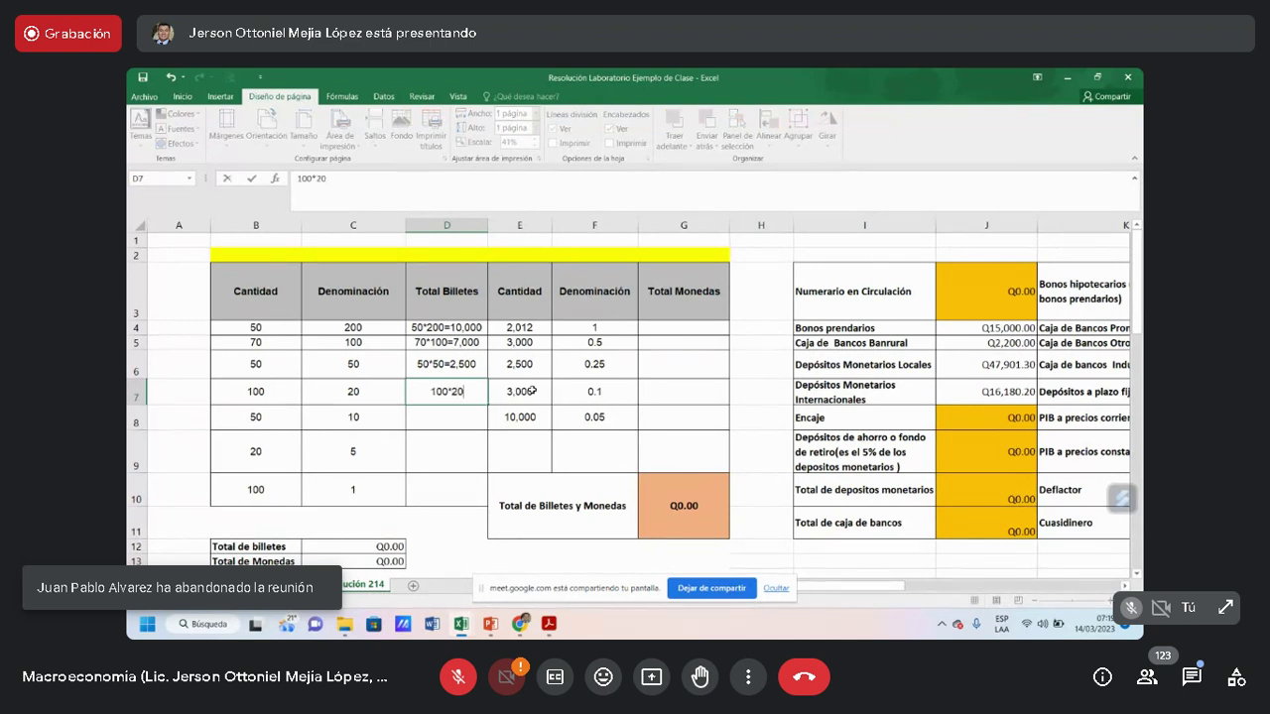
pyautogui.write('=2')
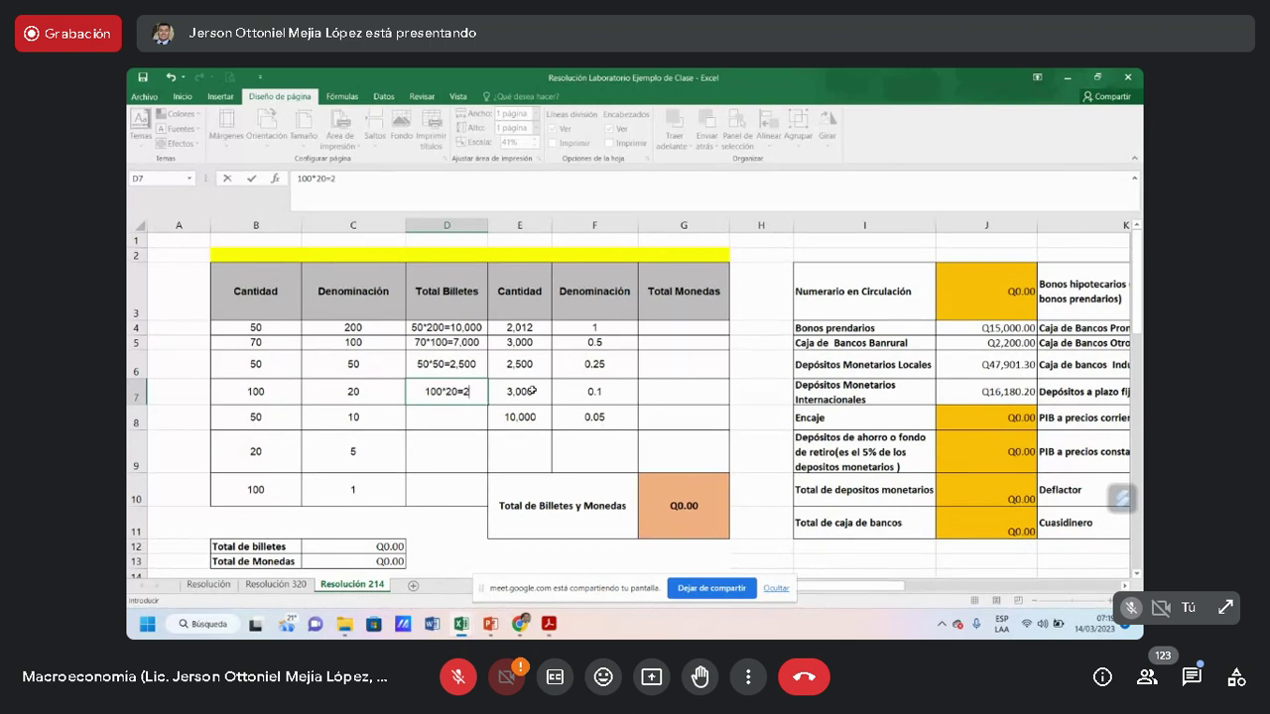
pyautogui.write(',000')
pyautogui.press('Return')
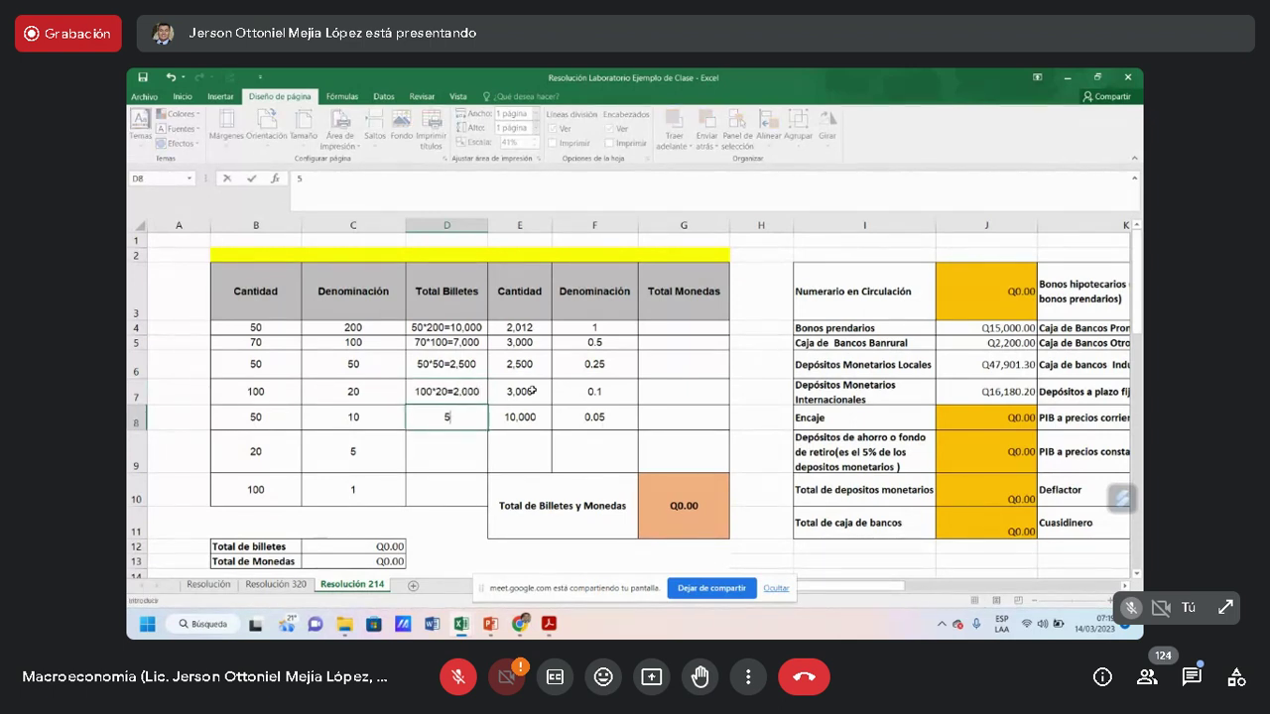
# Complete the Total Billetes column for denominations 10, 5 and 1 with 50*10=500, 20*5=100 and 100*1=100
pyautogui.write('50*10=500')
pyautogui.press('Return')
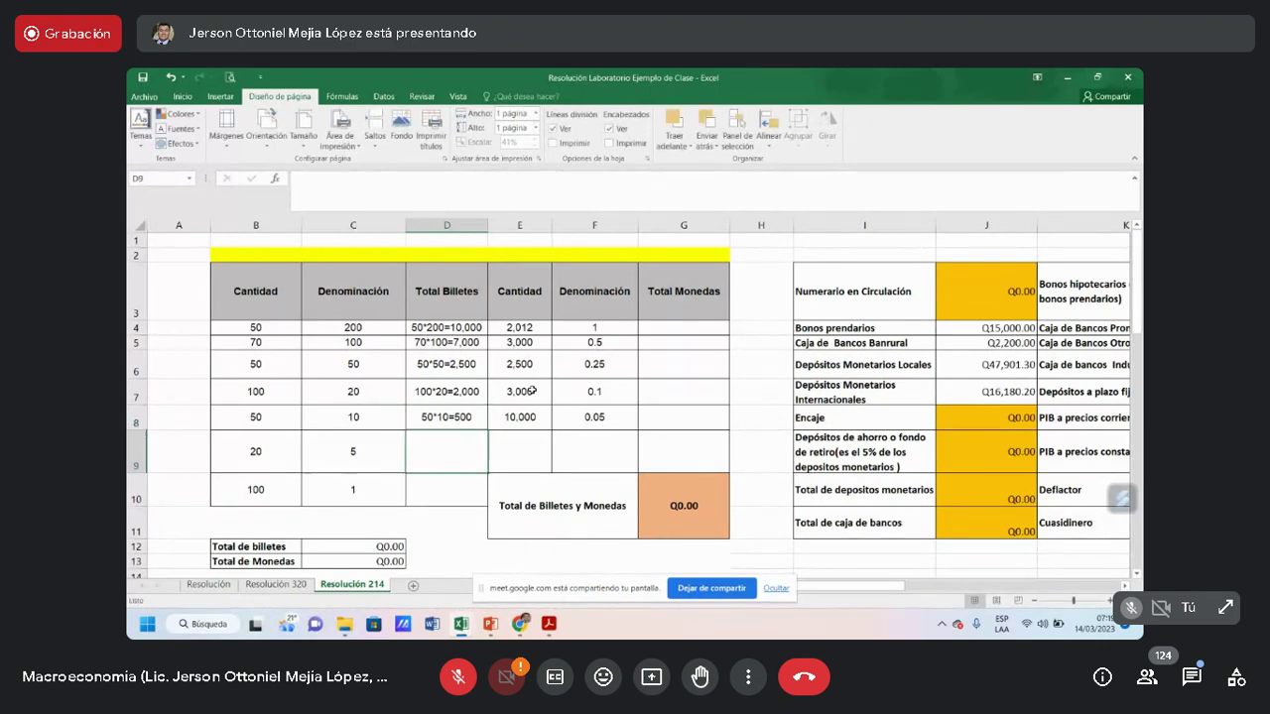
pyautogui.write('20')
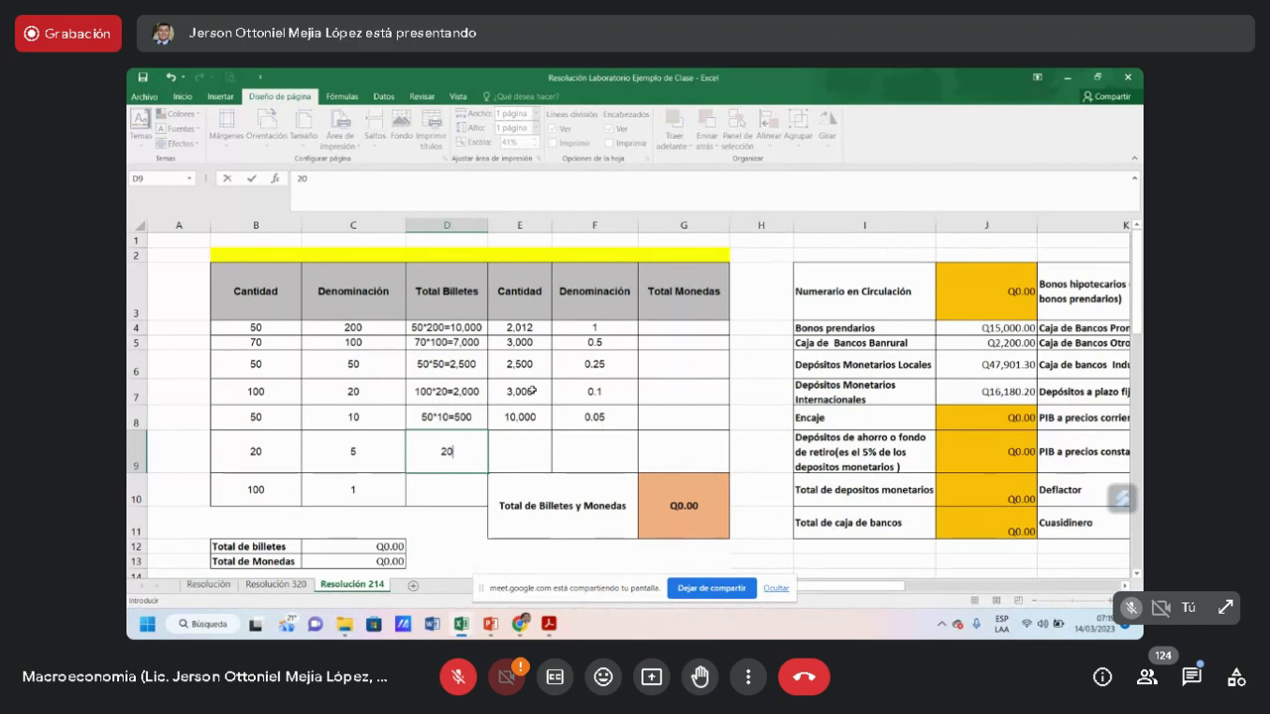
pyautogui.write('*5')
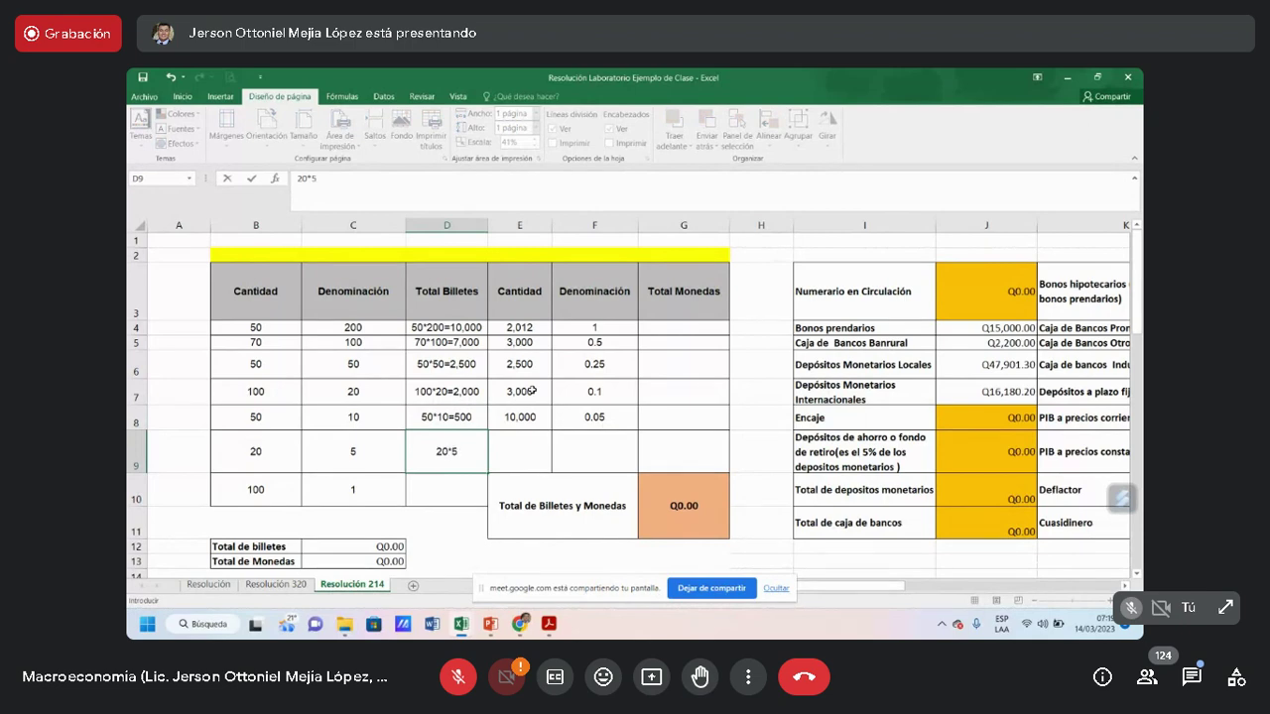
pyautogui.write('=100')
pyautogui.press('Return')
pyautogui.write('100*1')
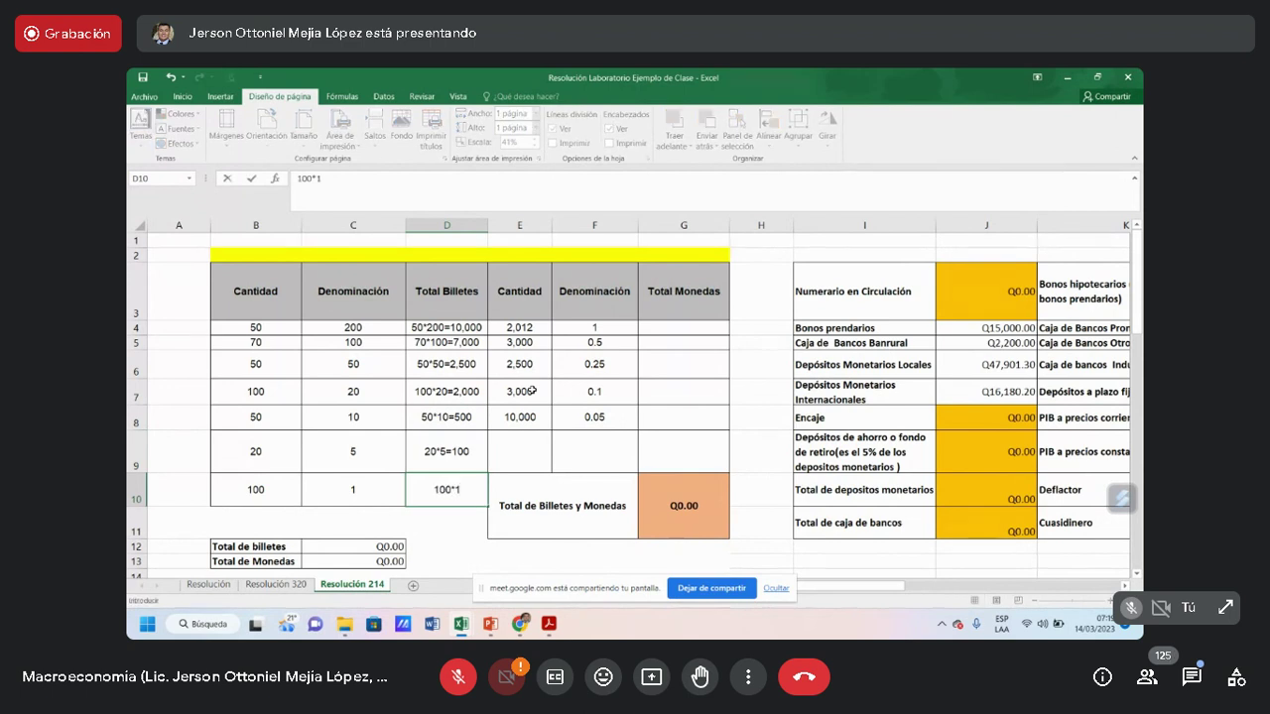
pyautogui.write('=100')
pyautogui.press('Tab')
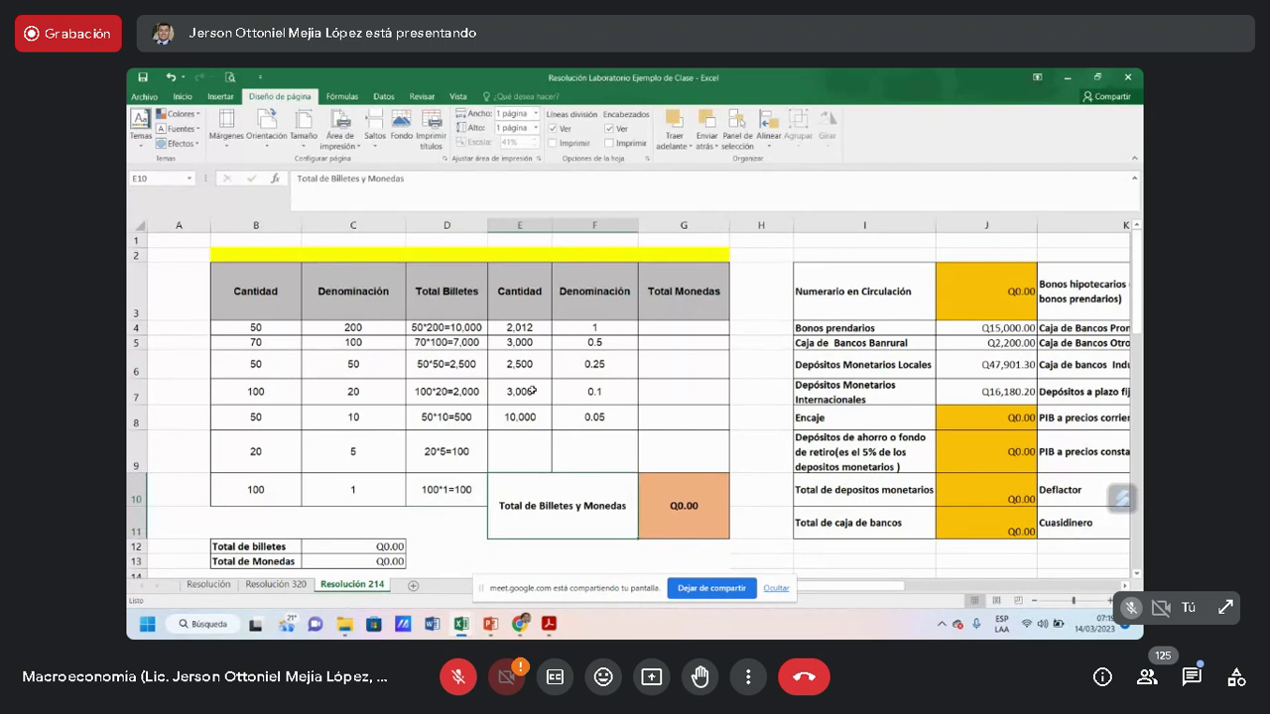
# Enter the text calculation 2,012*1=2,012 in Total Monedas for the coins of denomination 1
pyautogui.press('Right')
pyautogui.press('Up')
pyautogui.press('Up')
pyautogui.press('Up')
pyautogui.press('Up')
pyautogui.press('Up')
pyautogui.press('Up')
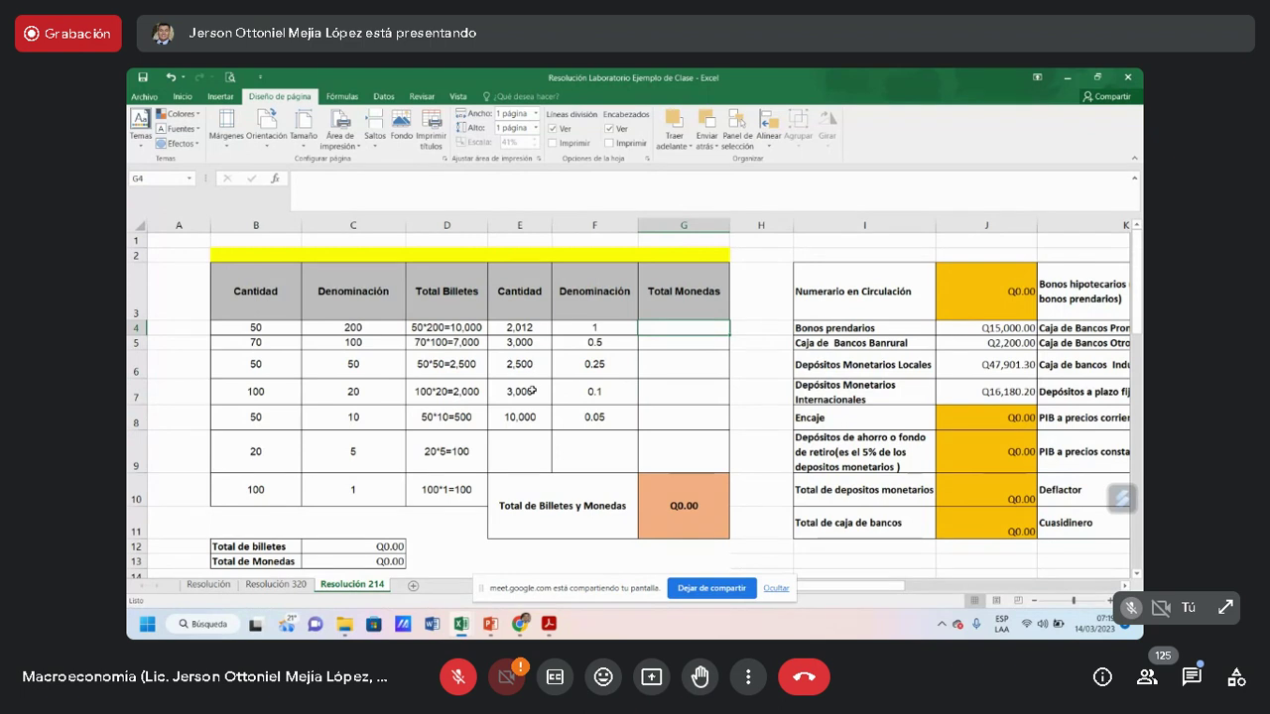
pyautogui.write('2,012')
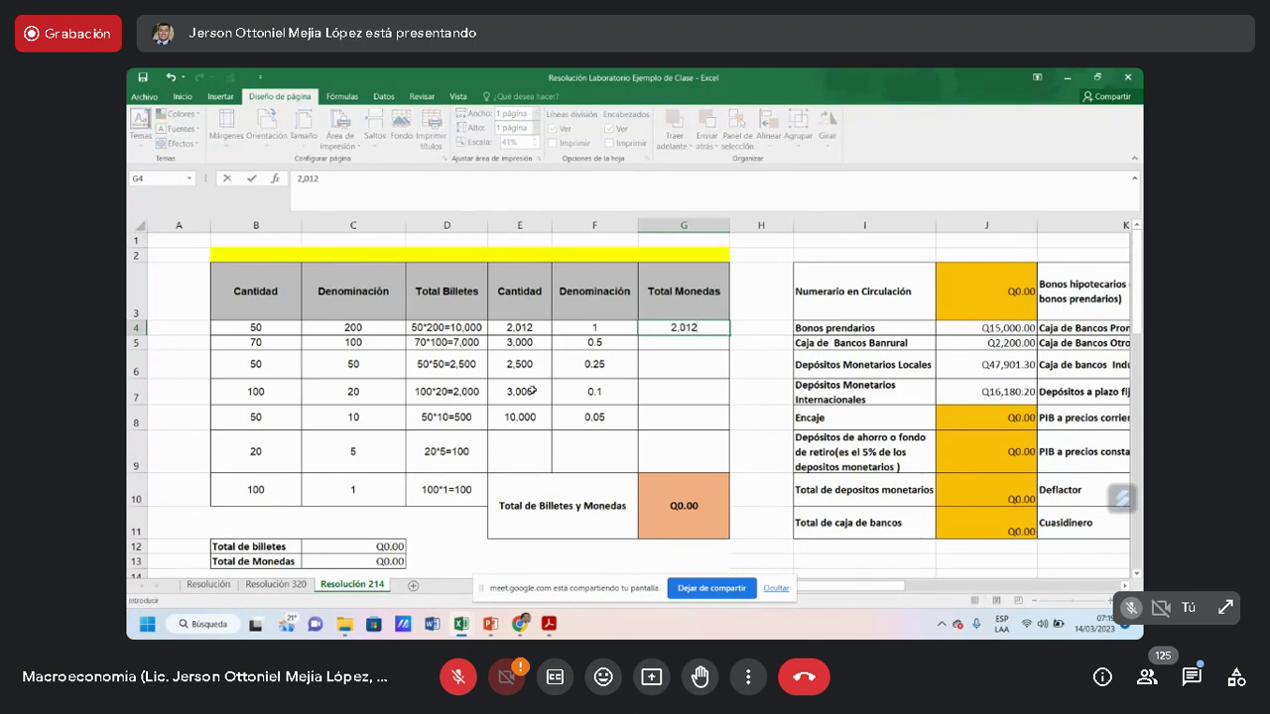
pyautogui.write('*1=2,012')
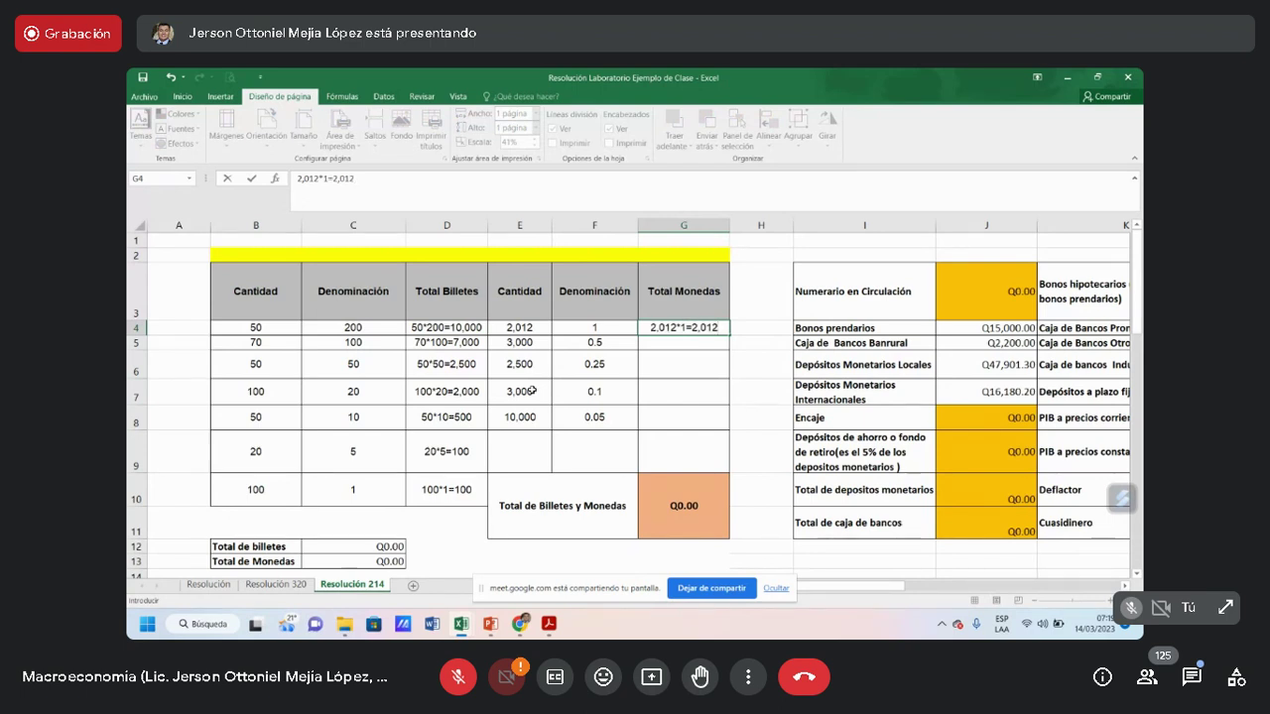
pyautogui.press('Return')
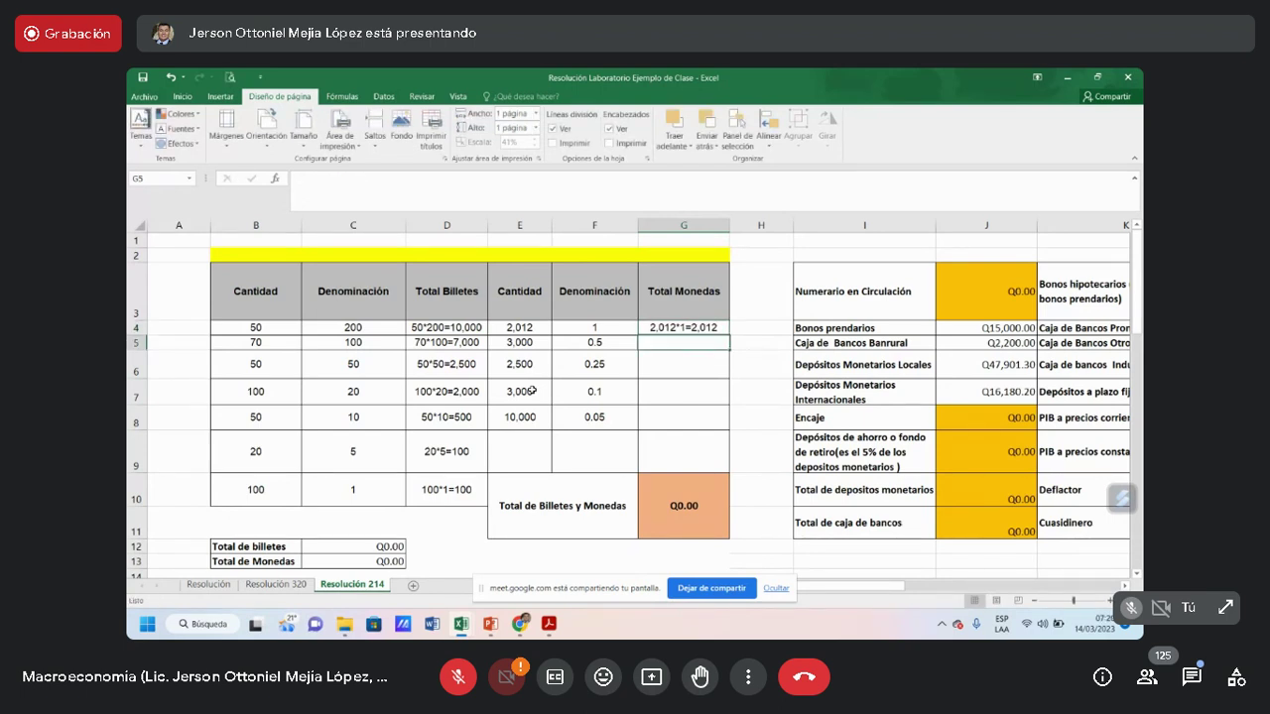
# Enter 3,000*0.5=1,500 and 2,500*0.25=625 in Total Monedas for the 0.5 and 0.25 denominations
pyautogui.write('3,000*')
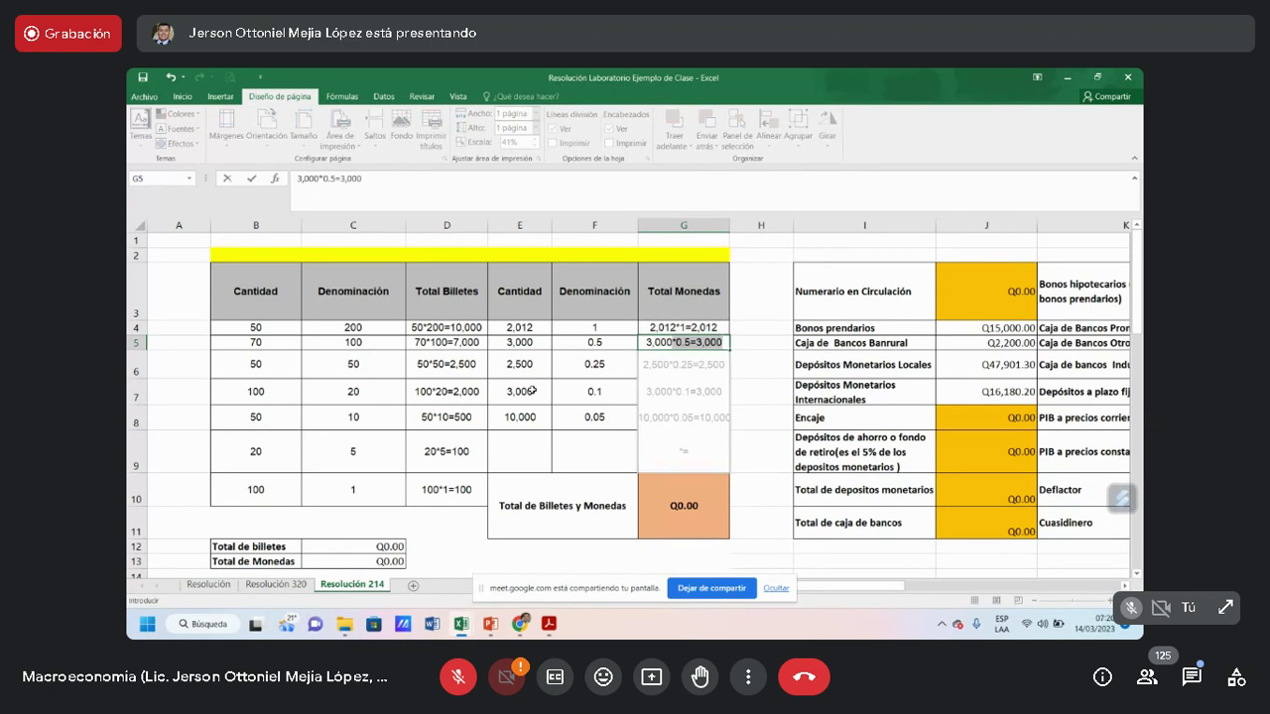
pyautogui.write('0.5=1,500')
pyautogui.press('Return')
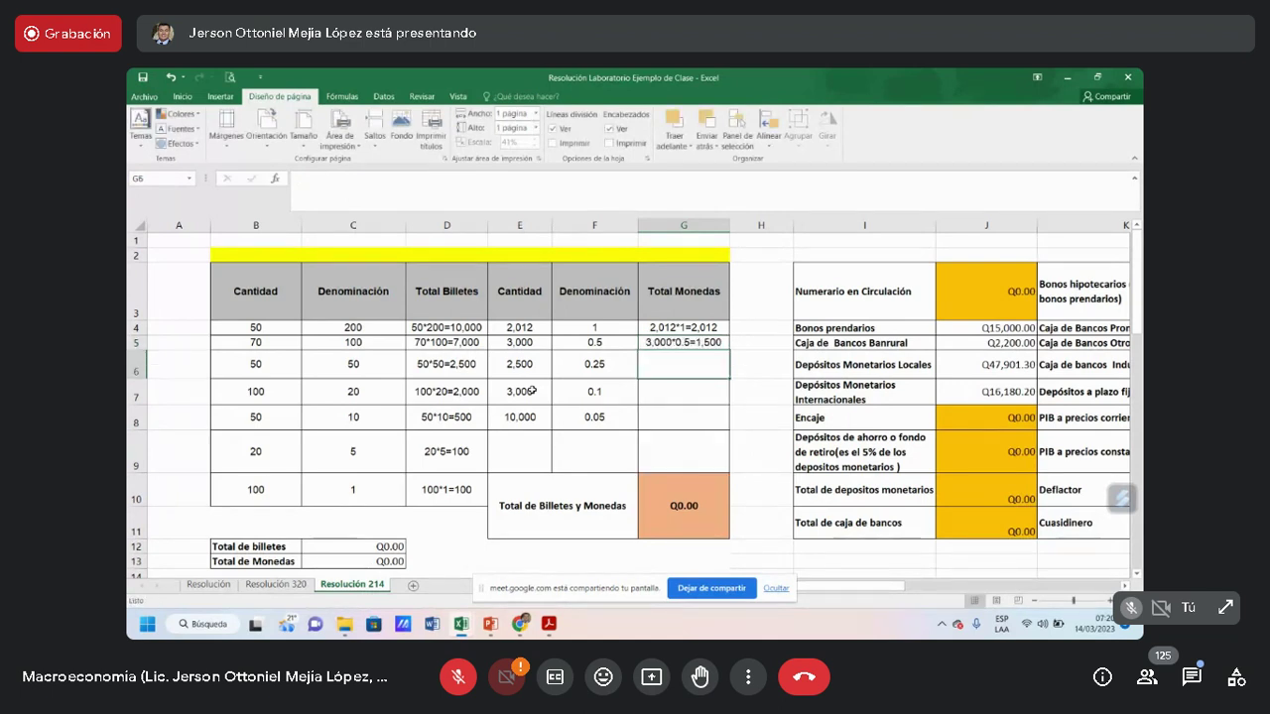
pyautogui.write('2,500')
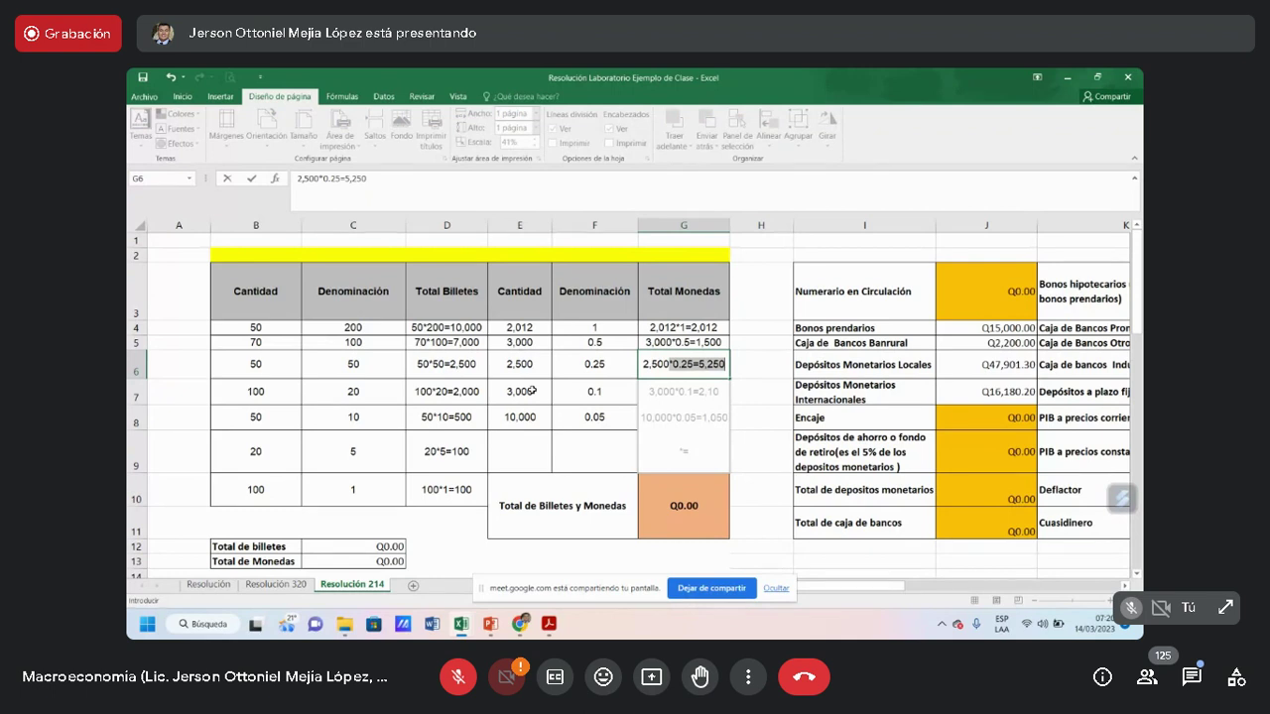
pyautogui.write('*')
pyautogui.write('0.25=')
pyautogui.write('62')
pyautogui.write('5')
pyautogui.press('Return')
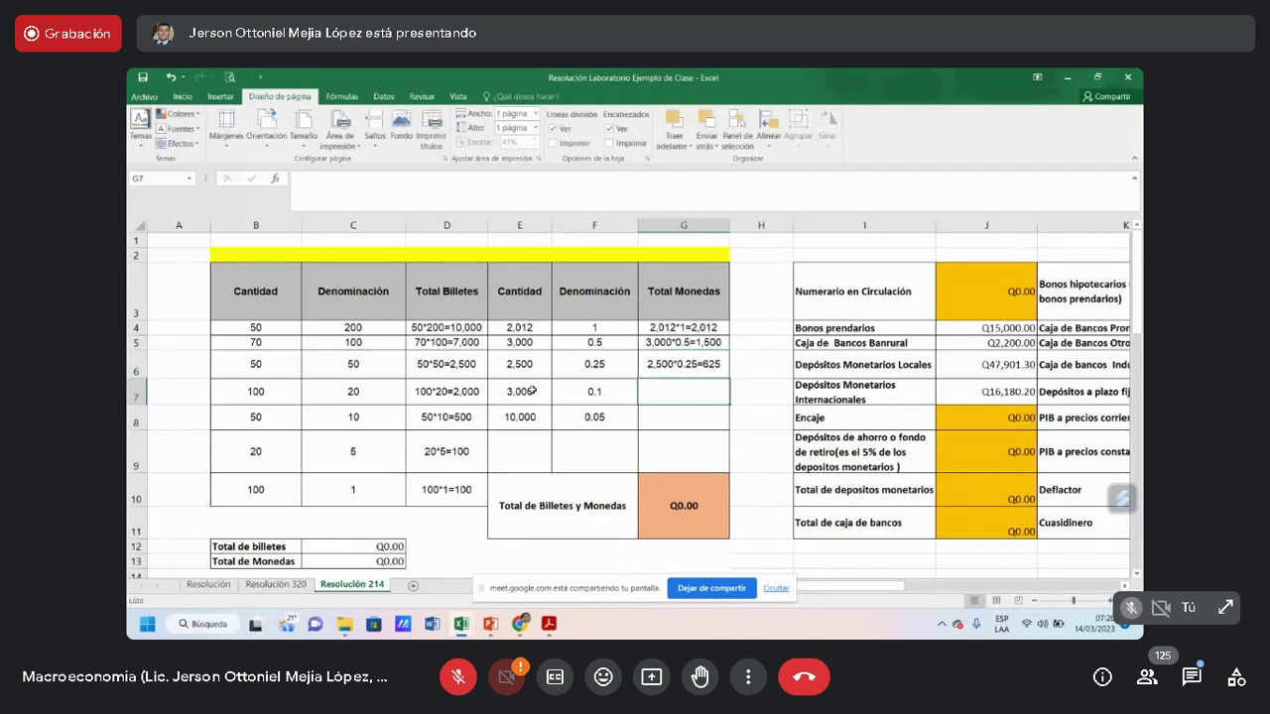
# Complete the Total Monedas column for denominations 0.1 and 0.05 with 3,000*0.1=300 and 10,000*0.05=500
pyautogui.write('3,000')
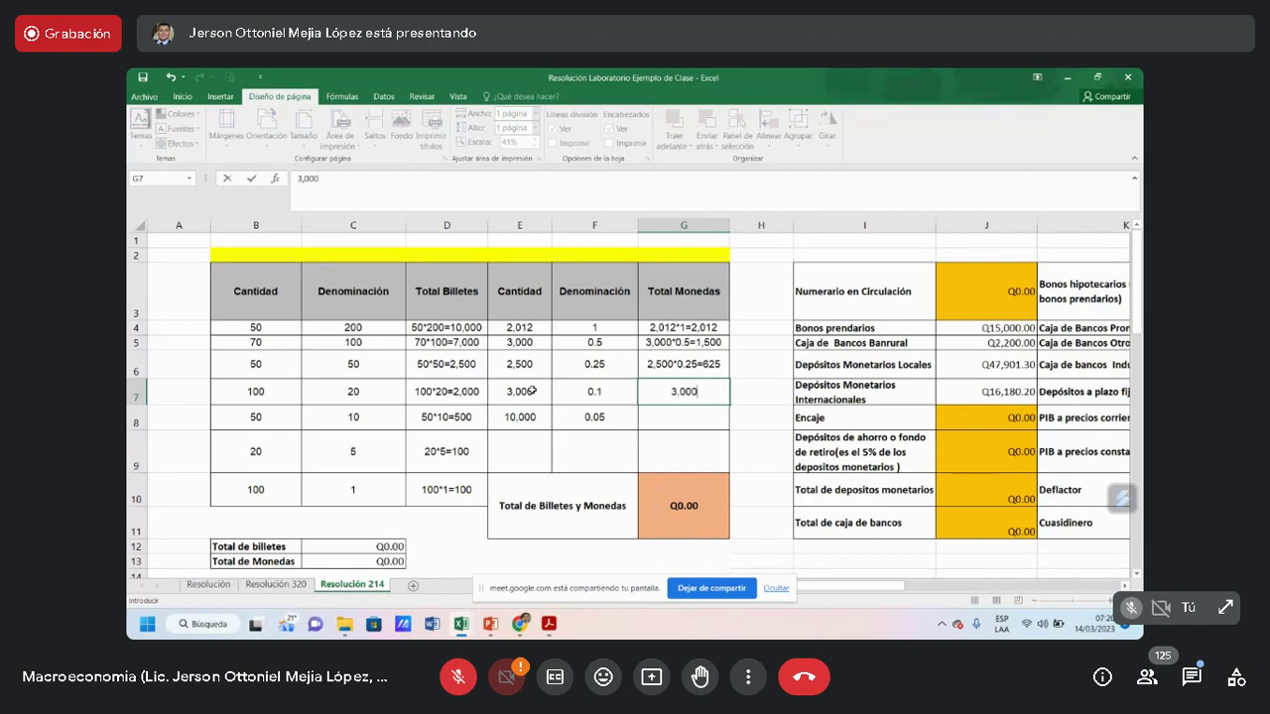
pyautogui.write('*0.1=300')
pyautogui.press('Return')
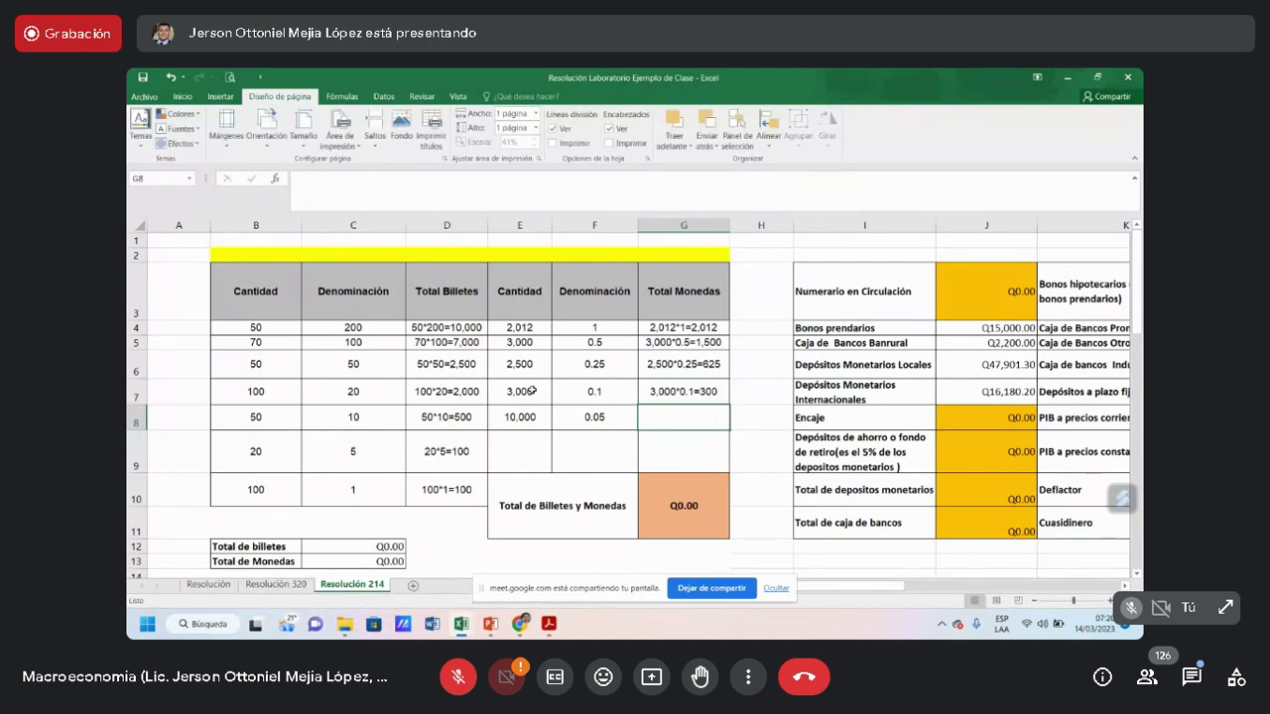
pyautogui.write('10,0')
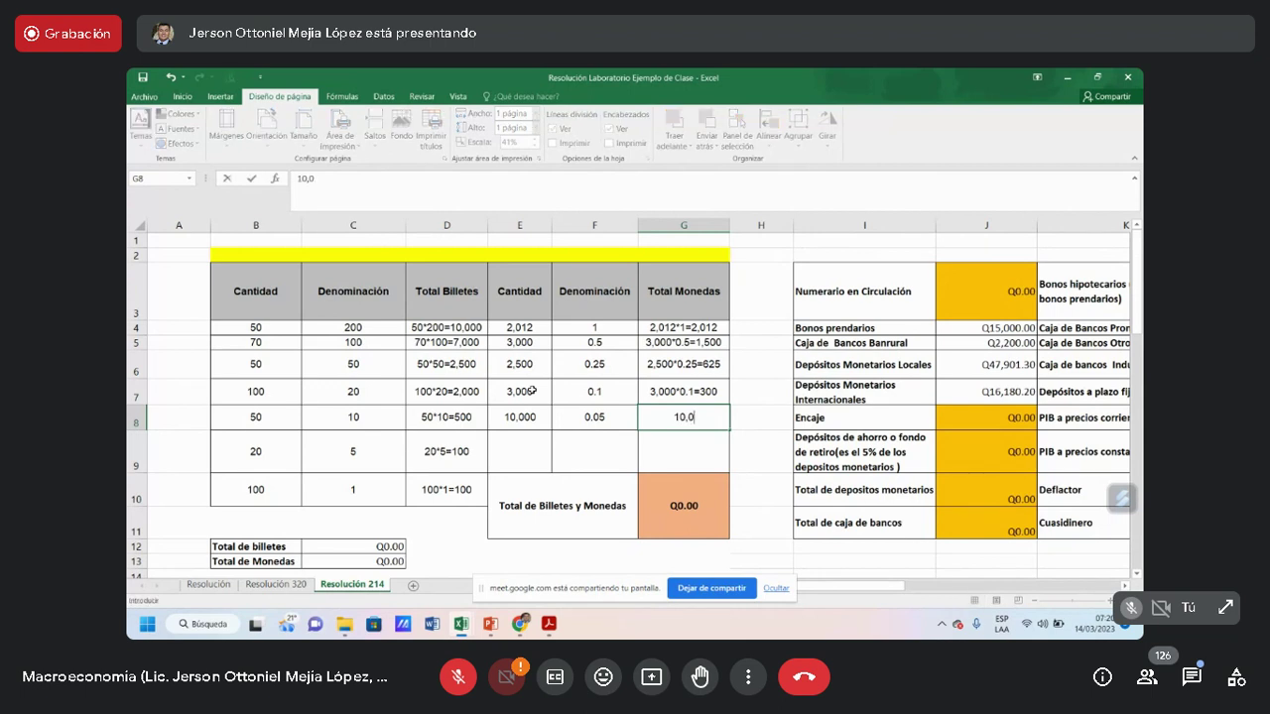
pyautogui.write('00*0.05=500')
pyautogui.press('Return')
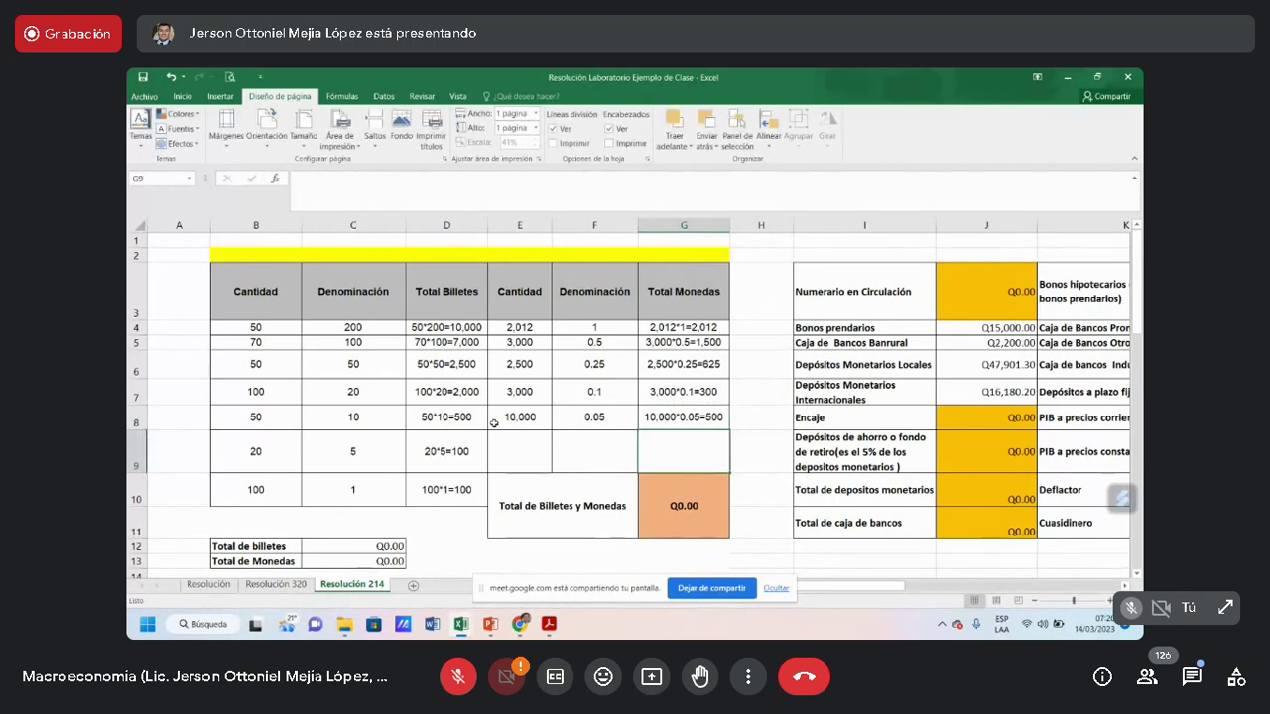
# Replace the Total de billetes formula with the sum of the bill results: 10000, 7000, 2500, 2000, 500, 100 and 100
pyautogui.scroll(-1, 397, 436)
pyautogui.click(385, 459)
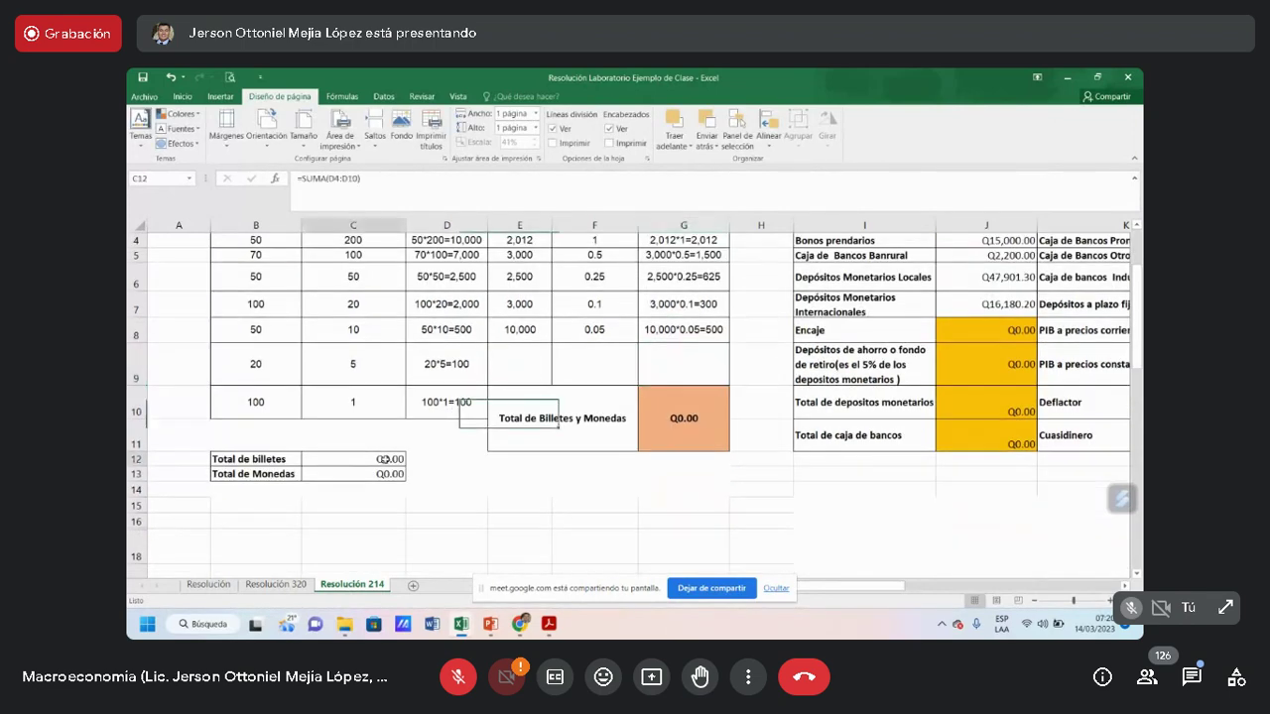
pyautogui.scroll(1, 737, 440)
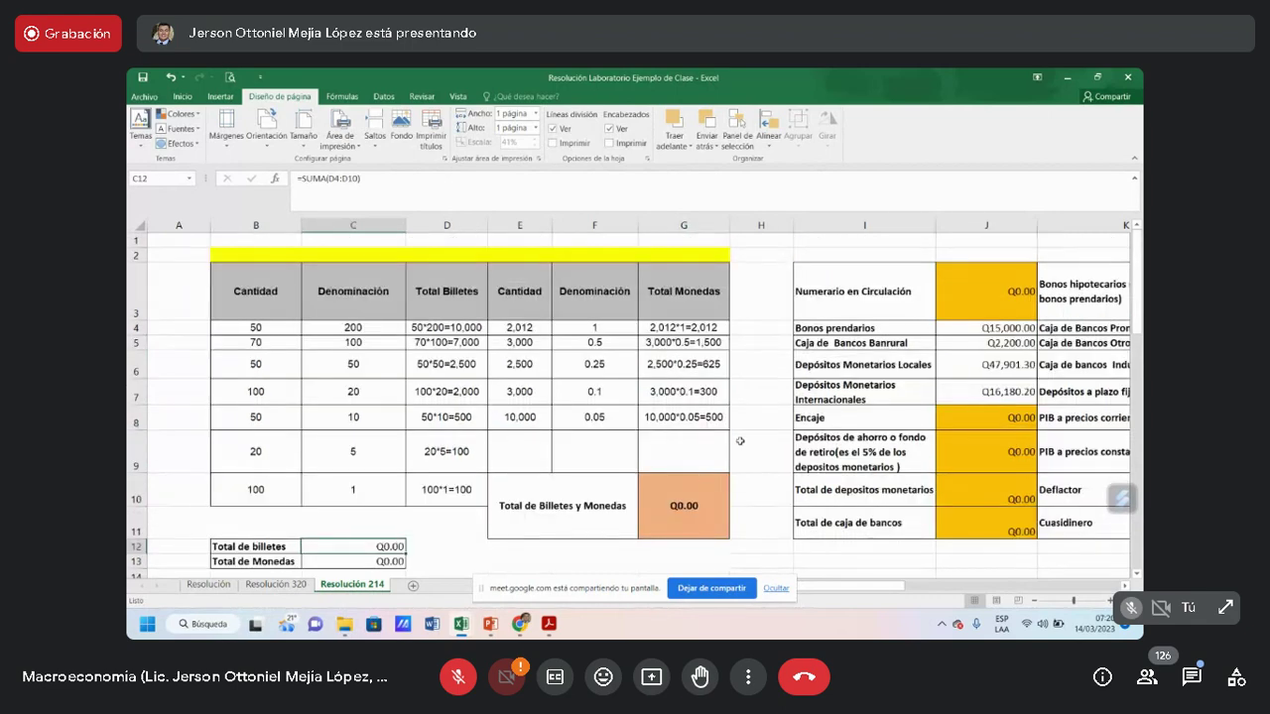
pyautogui.write('+1000')
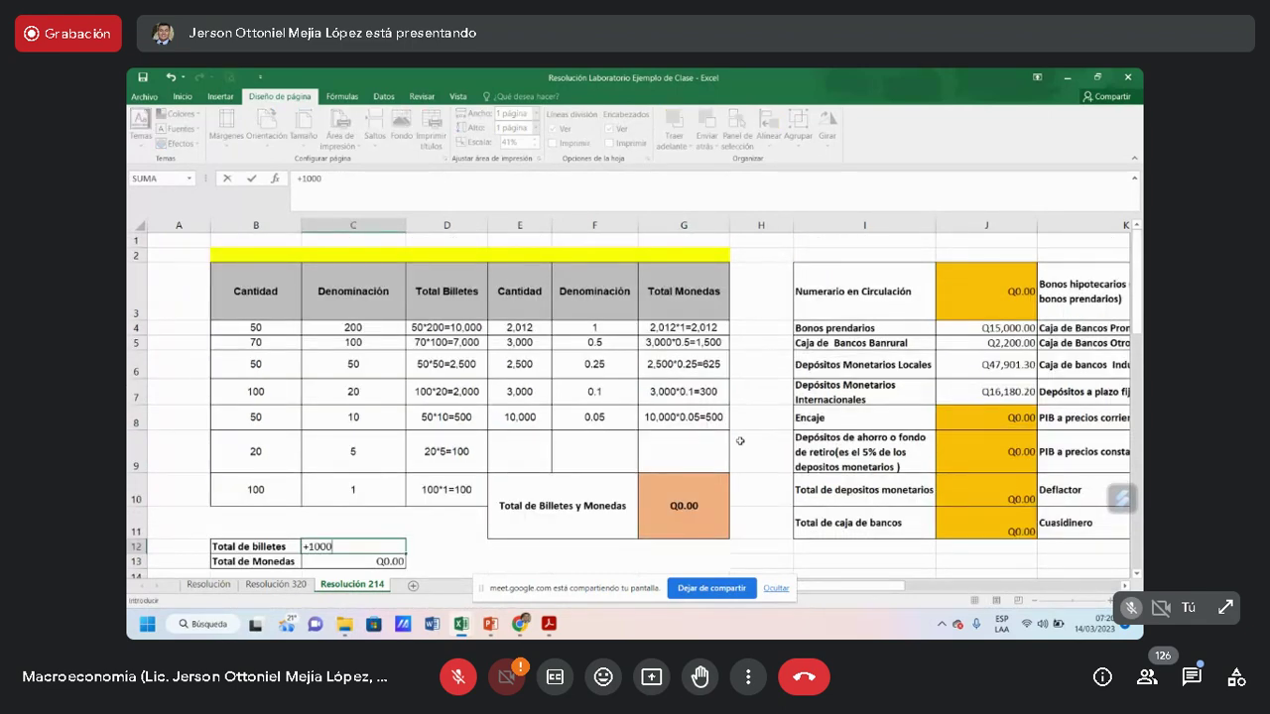
pyautogui.write('0+7000+2500+')
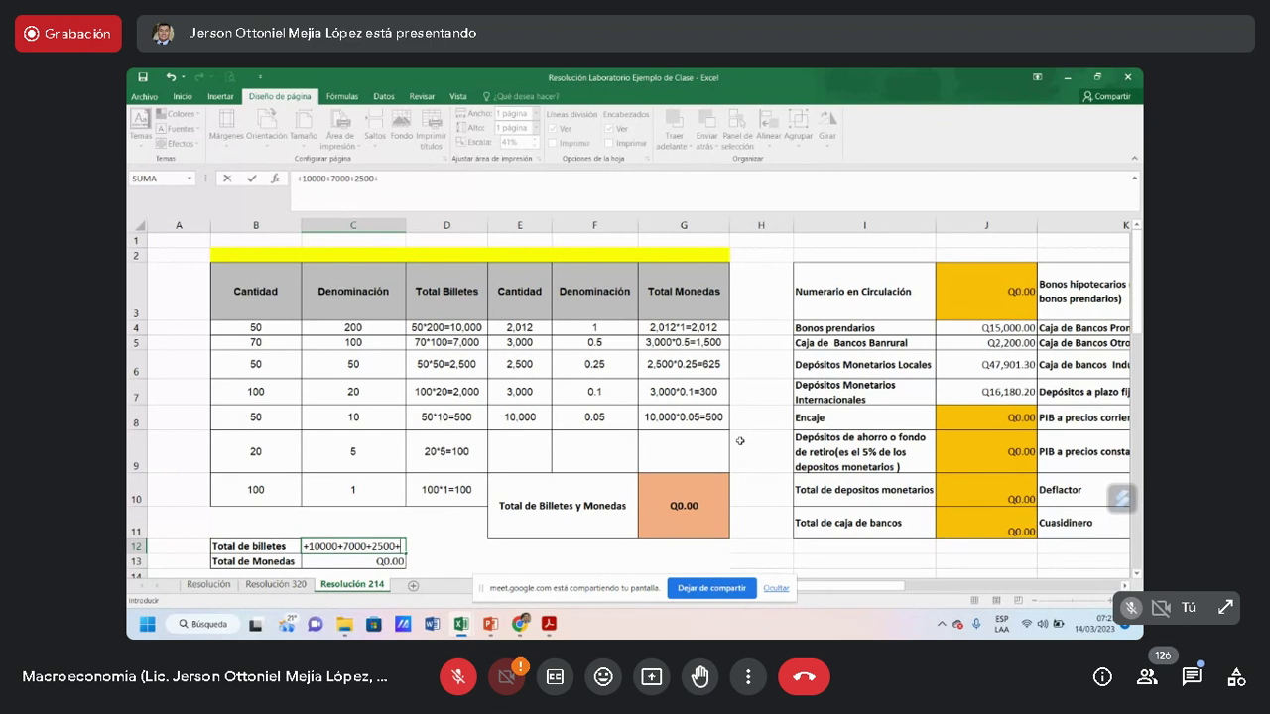
pyautogui.write('2000+')
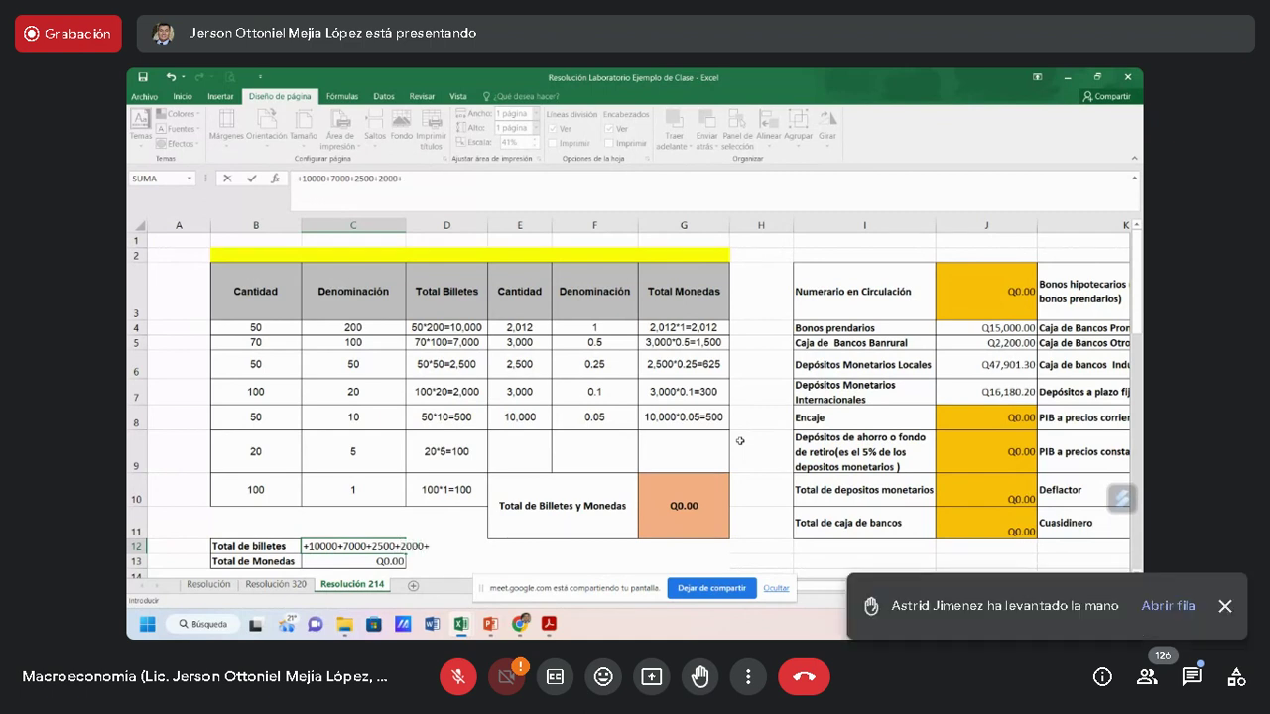
pyautogui.write('500+100')
pyautogui.press('Return')
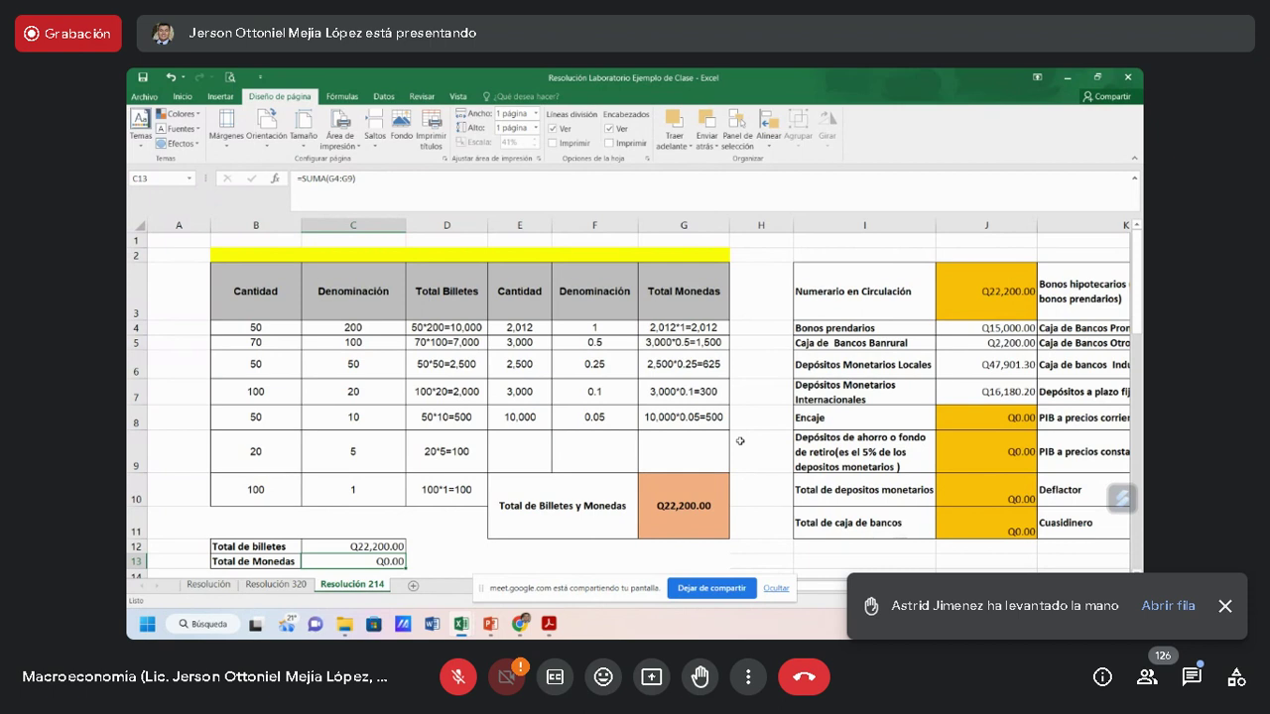
# Replace the Total de Monedas formula with the typed sum +2012+1500+325+300+500
pyautogui.write('+2012')
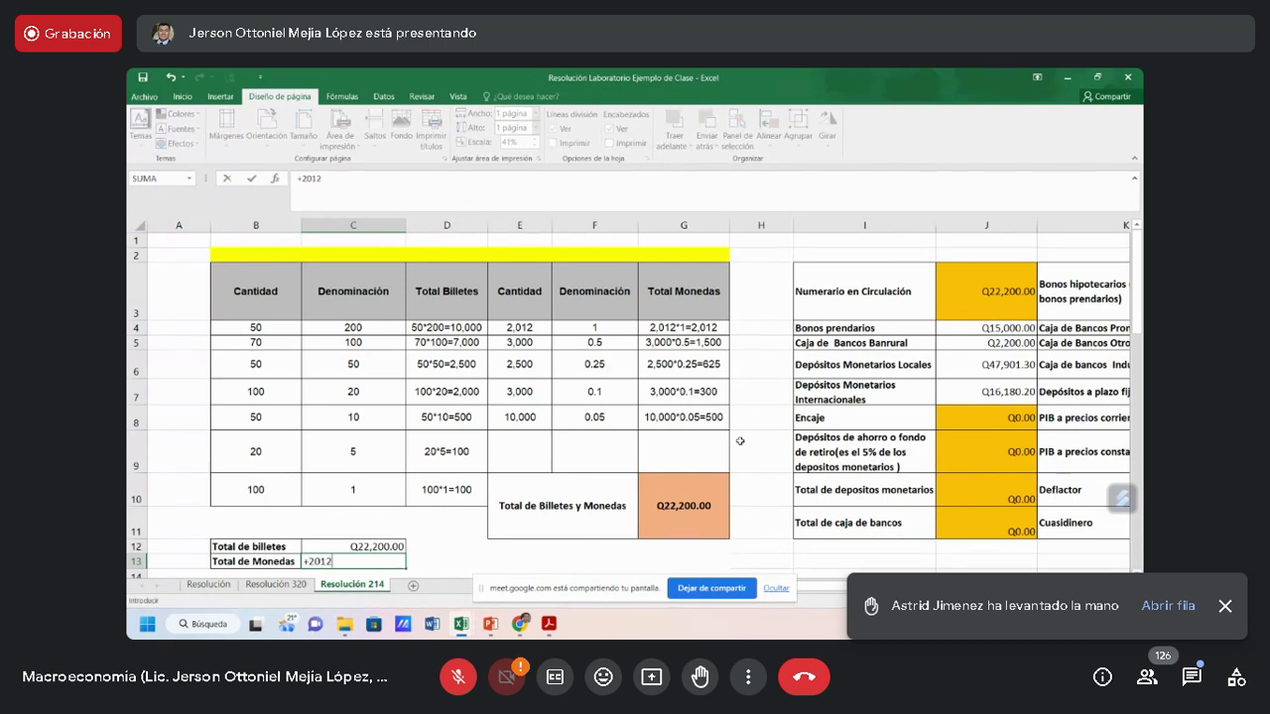
pyautogui.write('+1500+325+300+500')
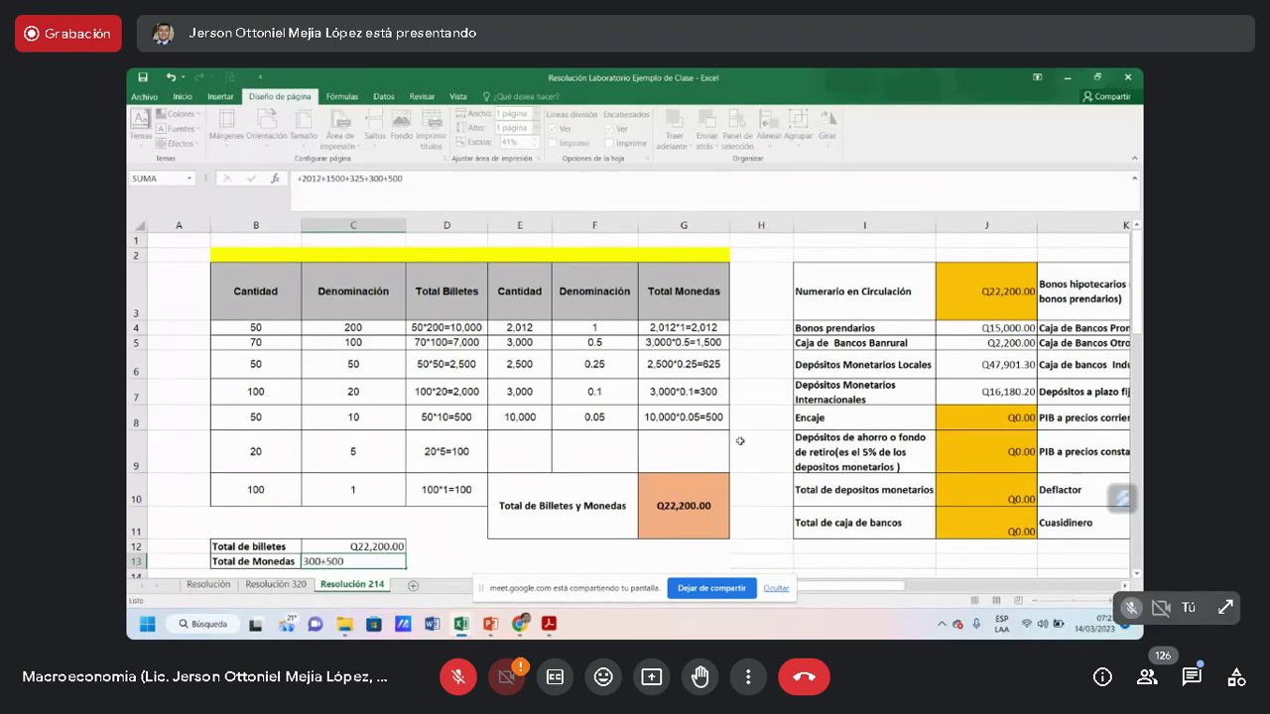
pyautogui.press('Return')
pyautogui.press('Up')
pyautogui.press('Right')
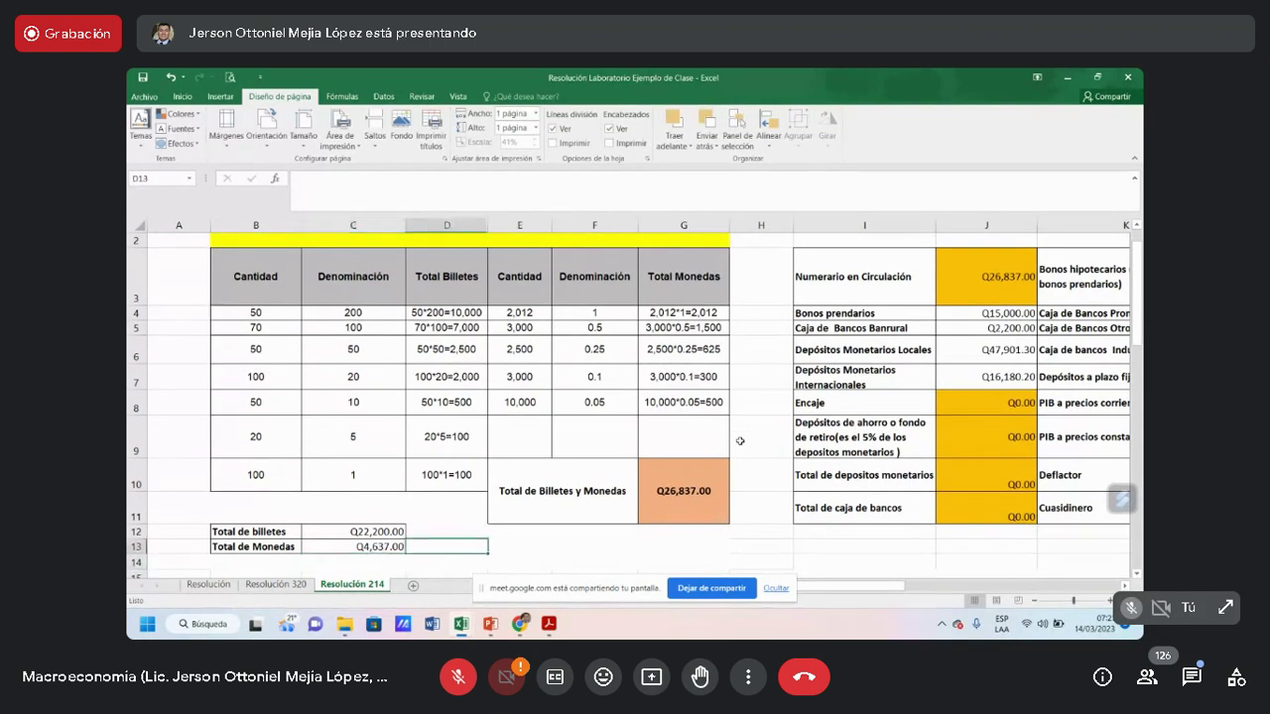
pyautogui.press('Right')
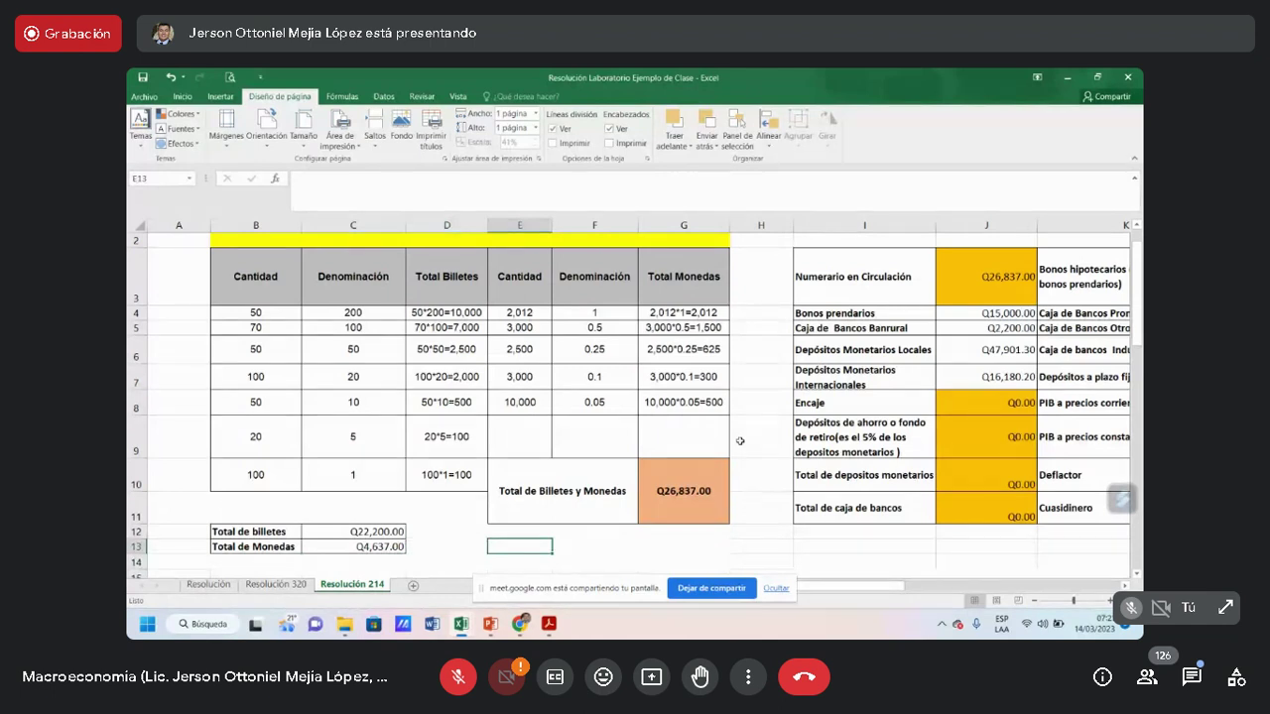
# Correct the third term of the Total de Monedas sum to 625 and recheck the formula
pyautogui.press('Left')
pyautogui.press('Left')
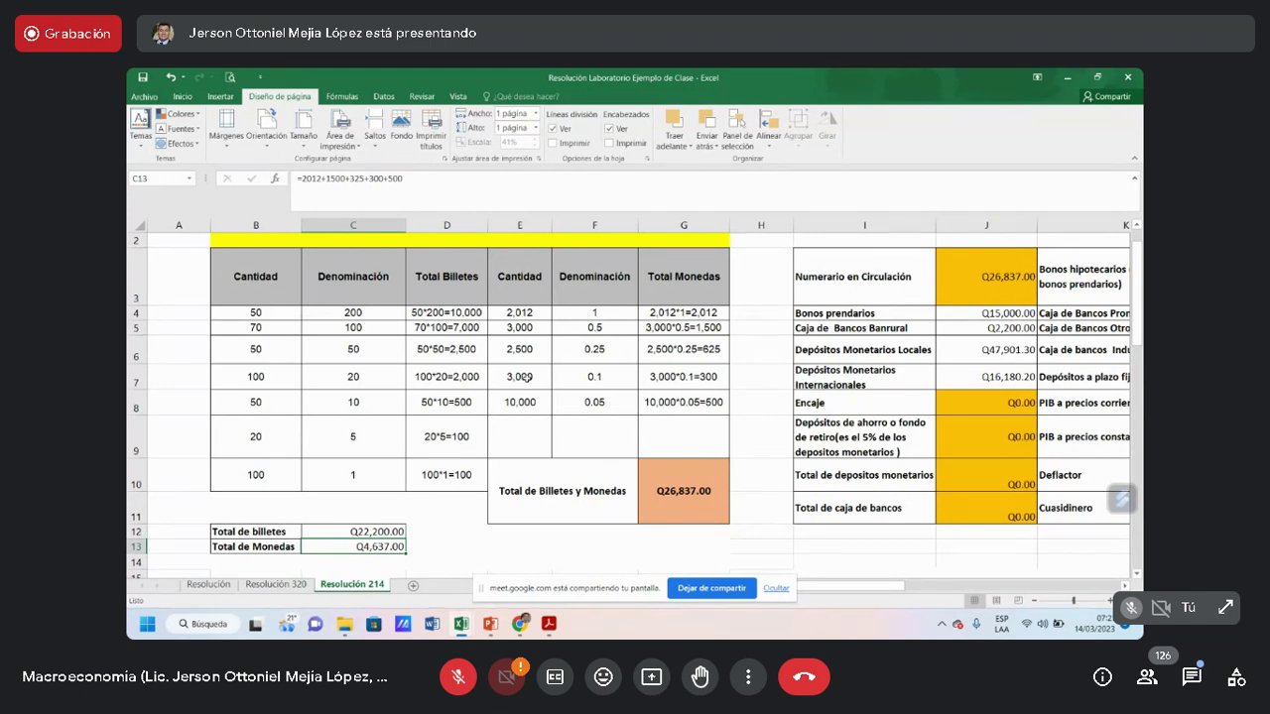
pyautogui.click(349, 178)
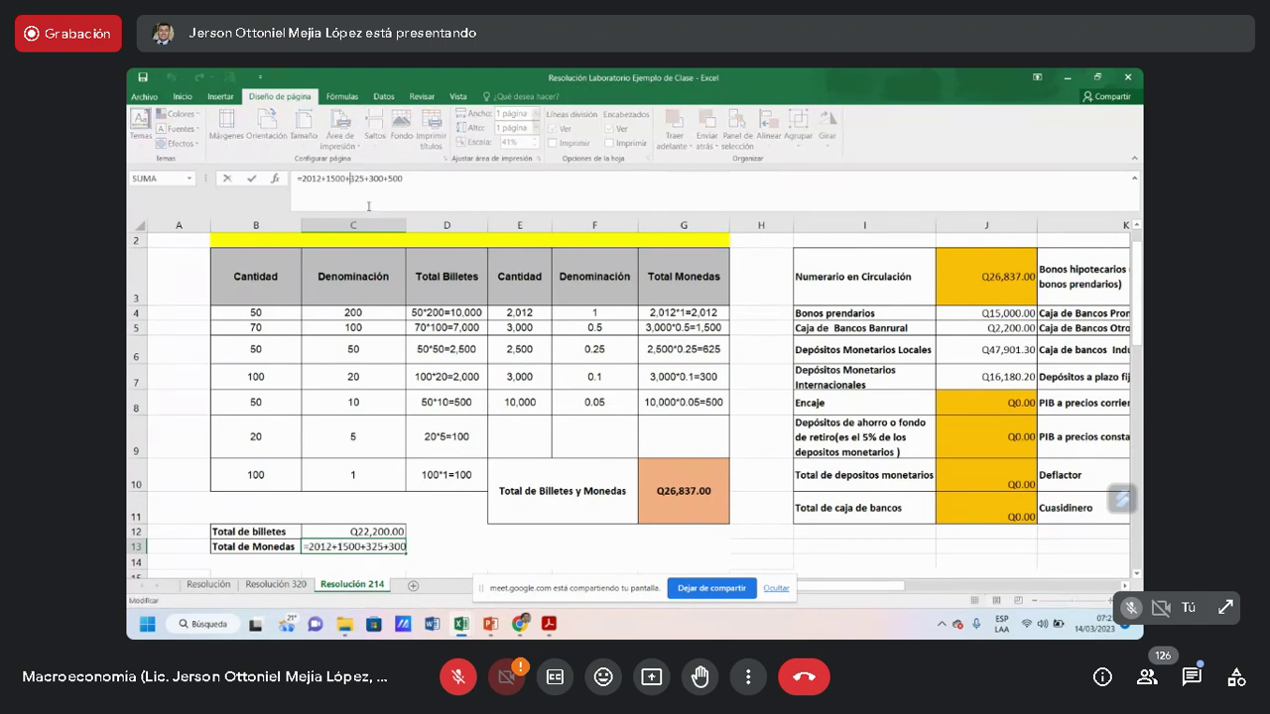
pyautogui.write('300+')
pyautogui.press('Return')
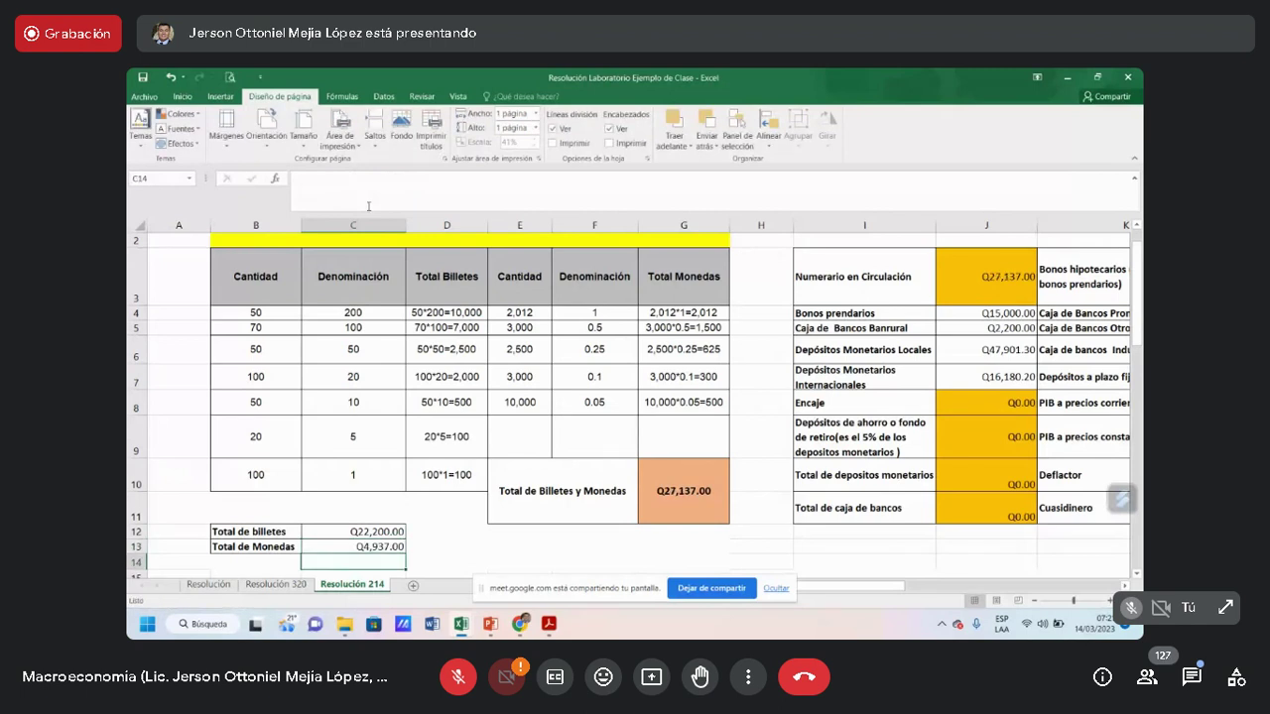
pyautogui.click(882, 558)
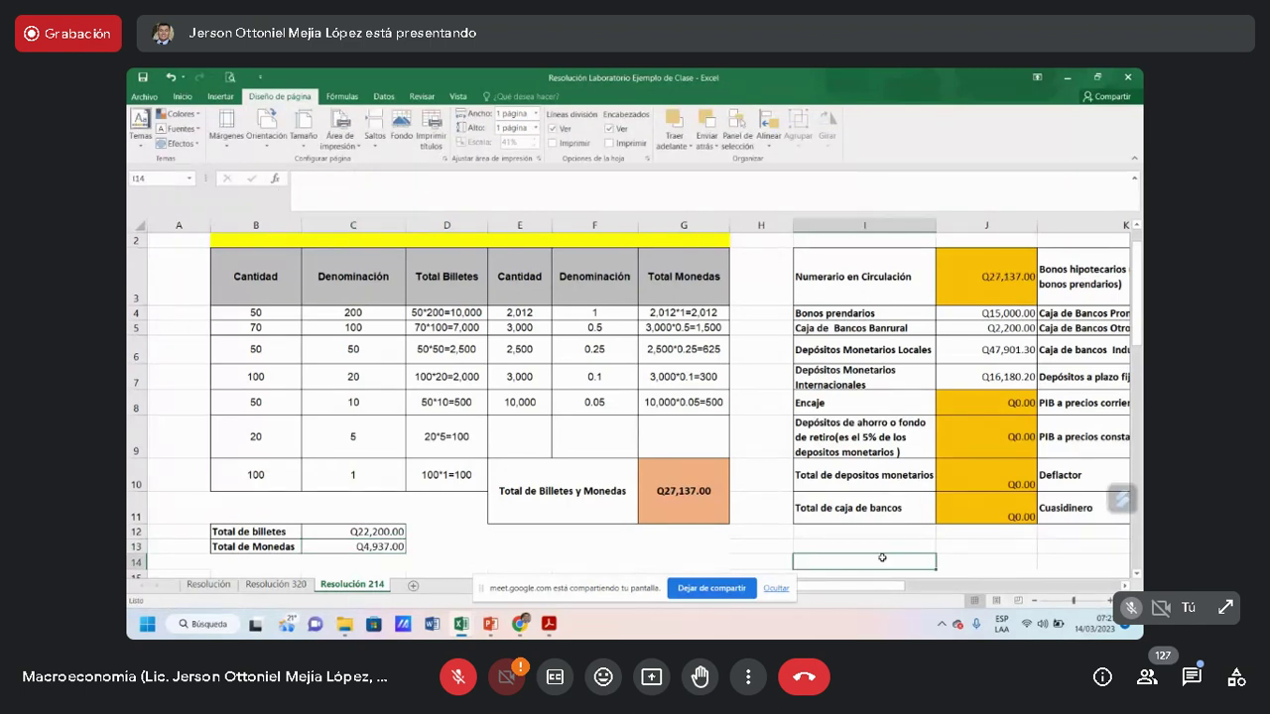
pyautogui.click(390, 549)
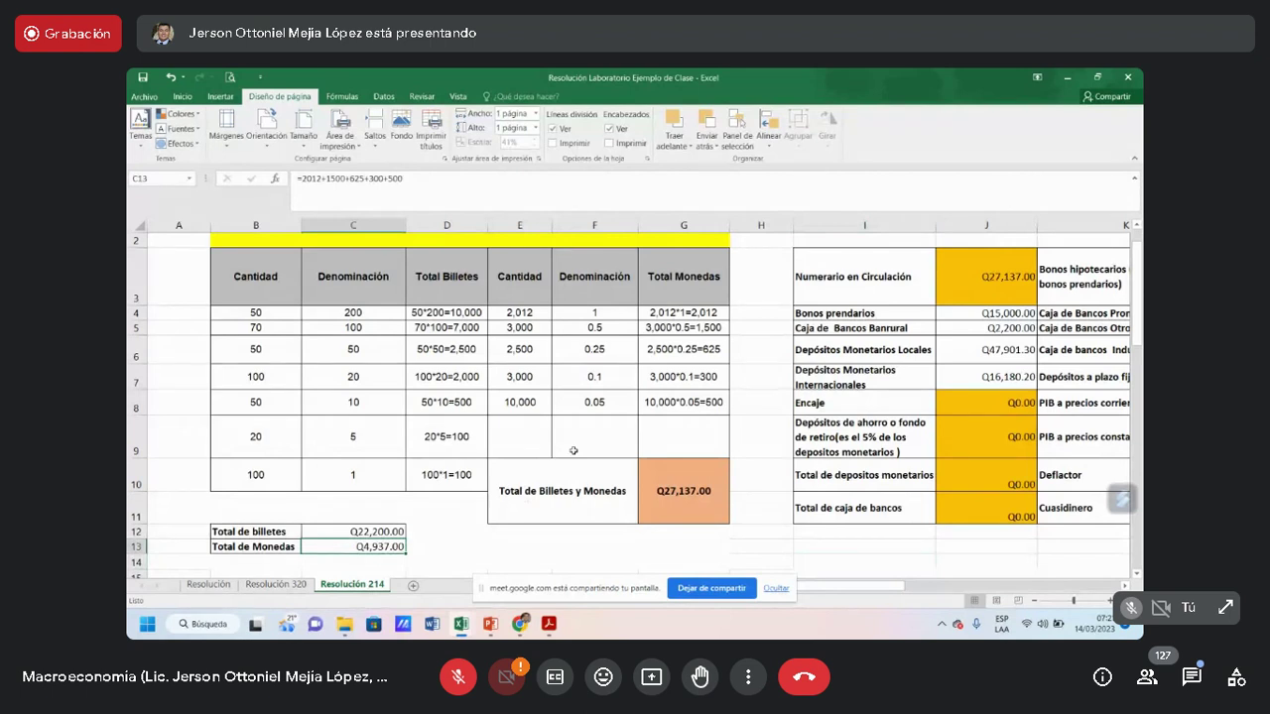
# Examine the formula behind Numerario en Circulación and review the pending items across the neighbouring monetary data tables
pyautogui.click(773, 254)
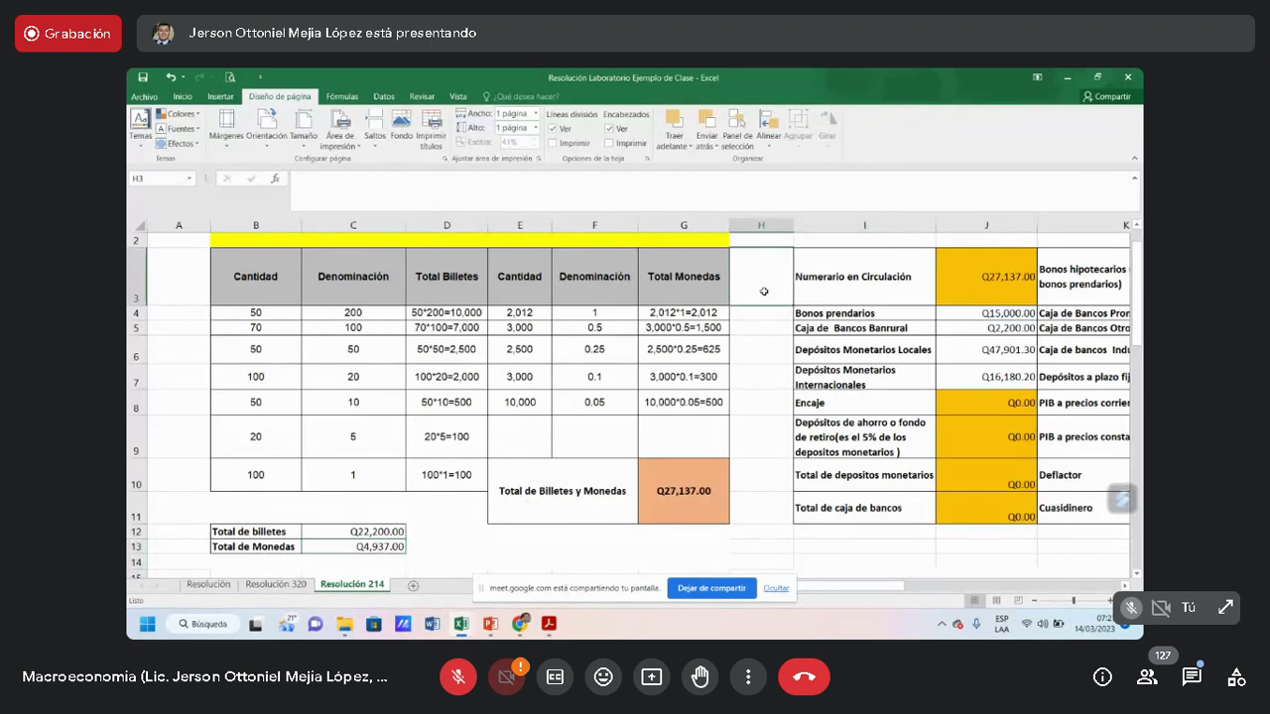
pyautogui.click(754, 394)
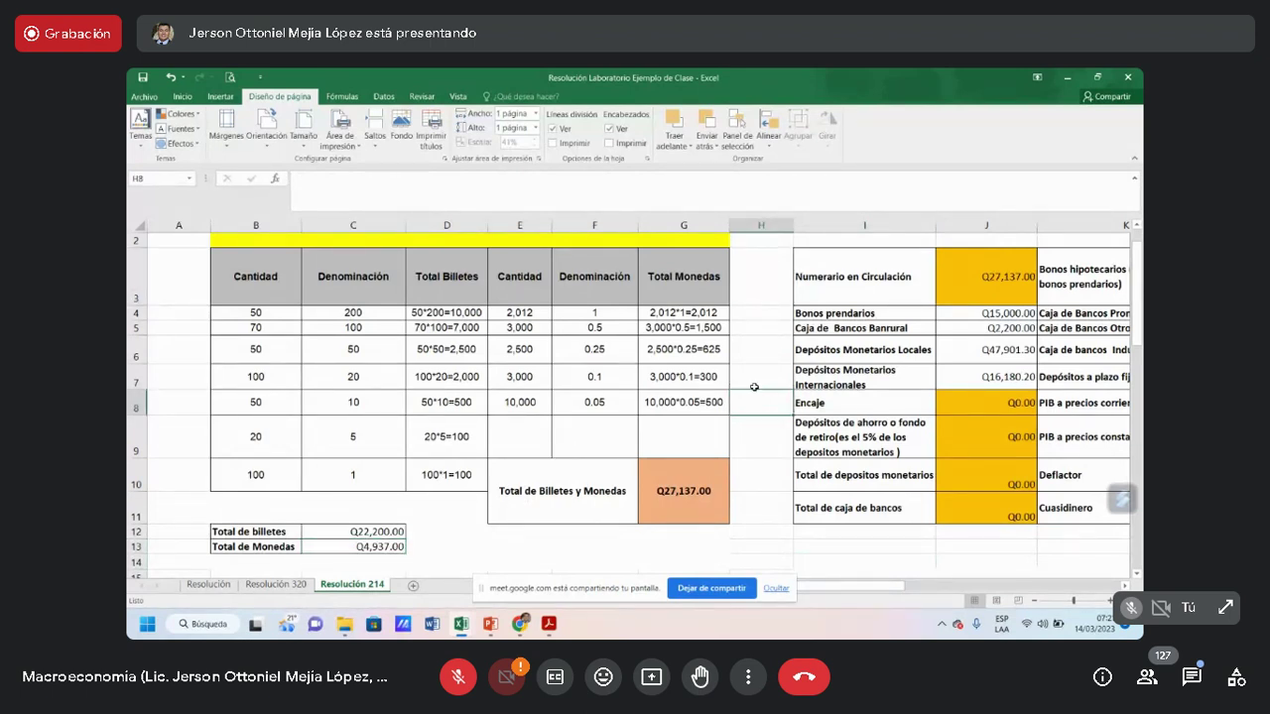
pyautogui.click(853, 298)
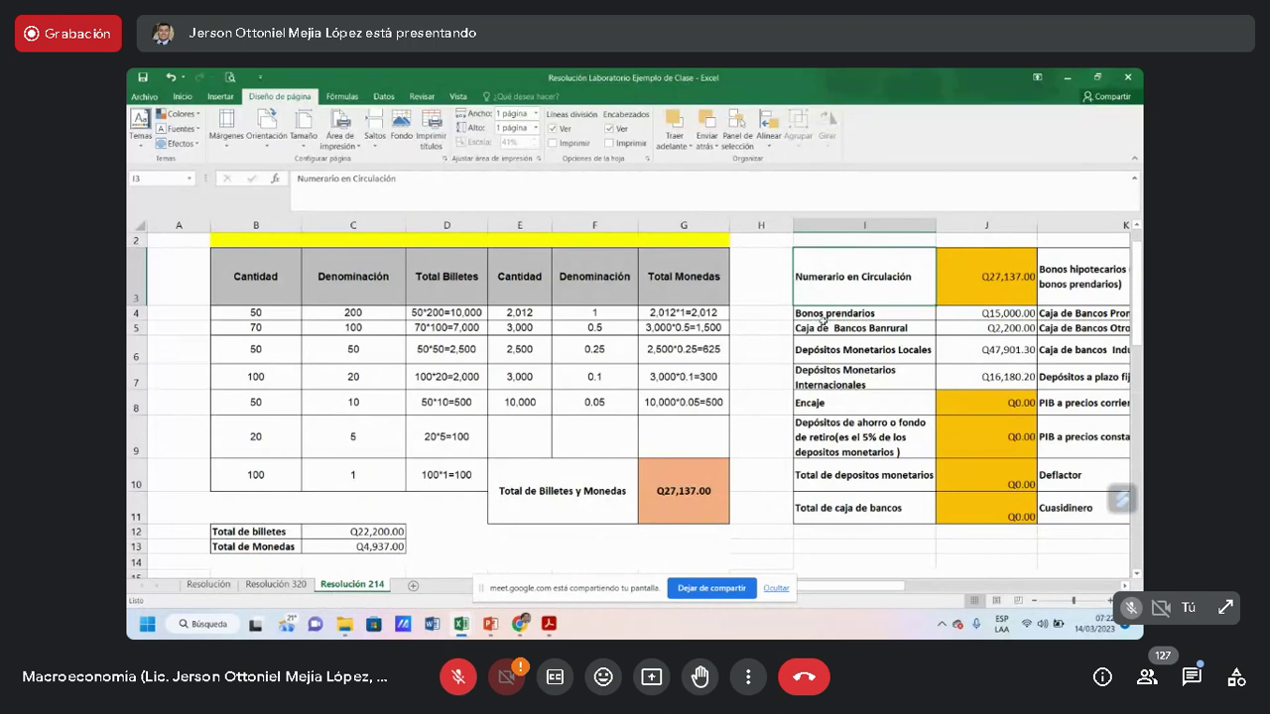
pyautogui.click(888, 350)
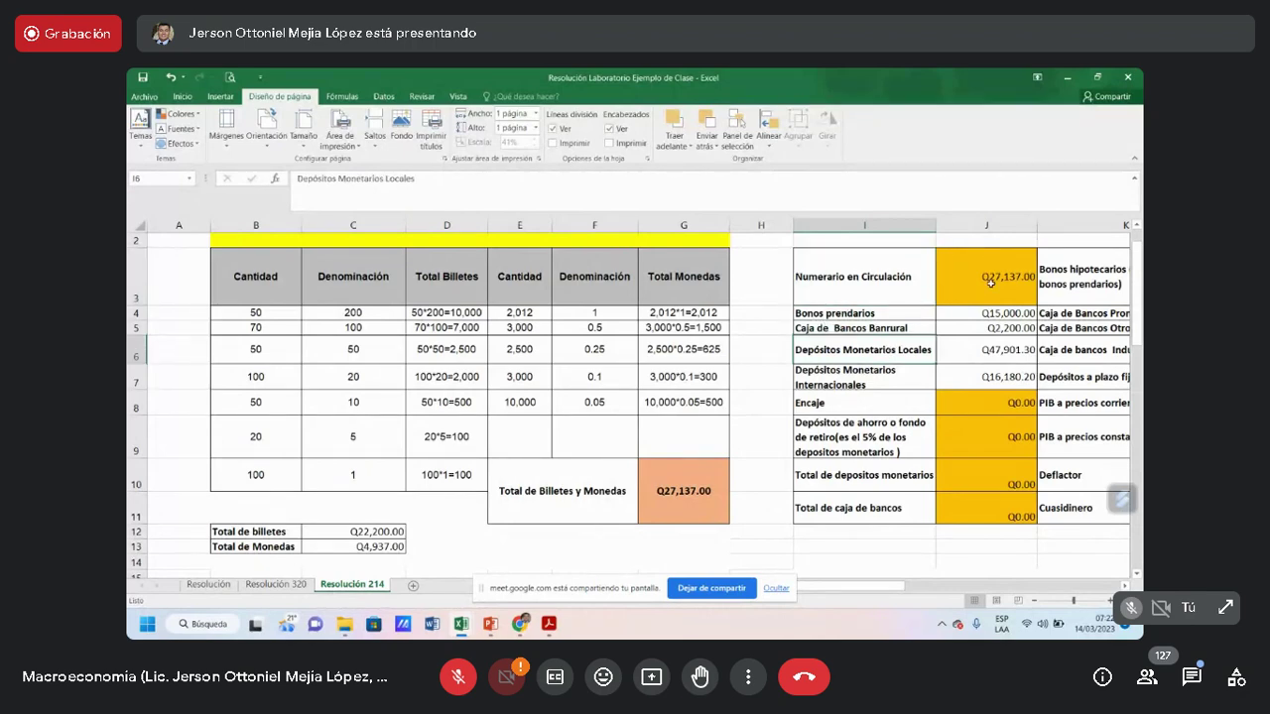
pyautogui.click(992, 285)
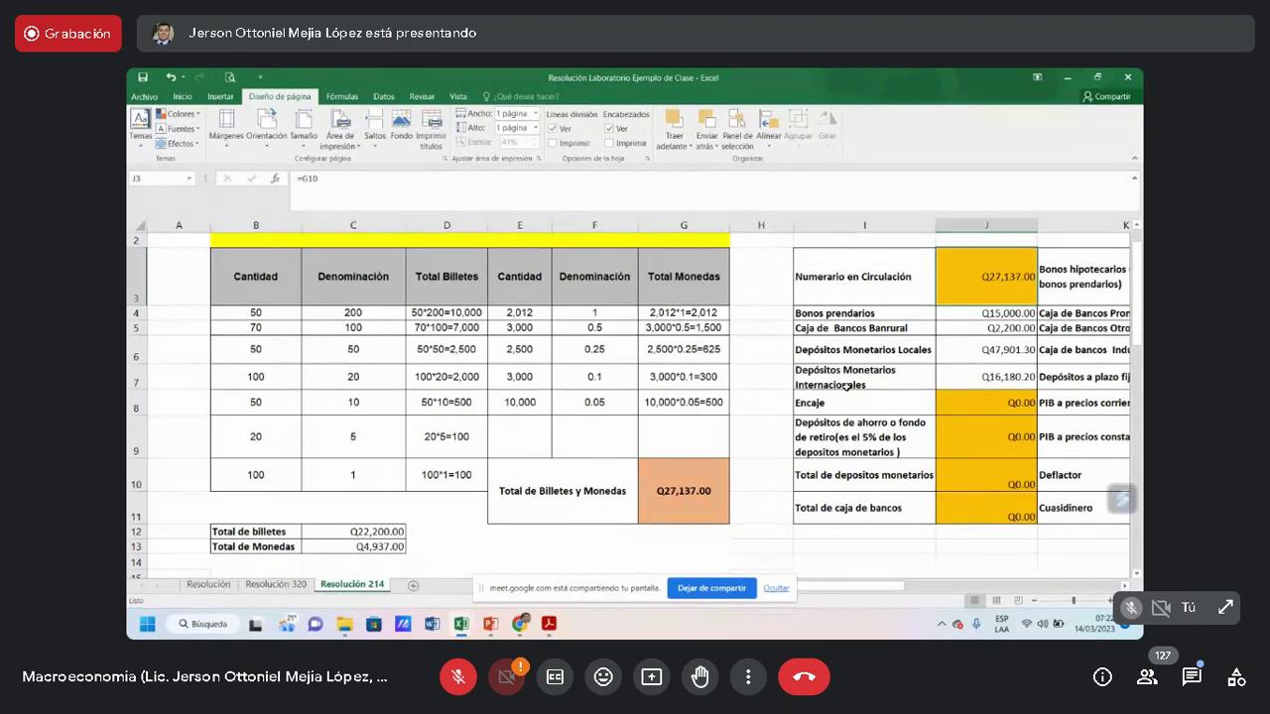
pyautogui.press('Right')
pyautogui.press('Right')
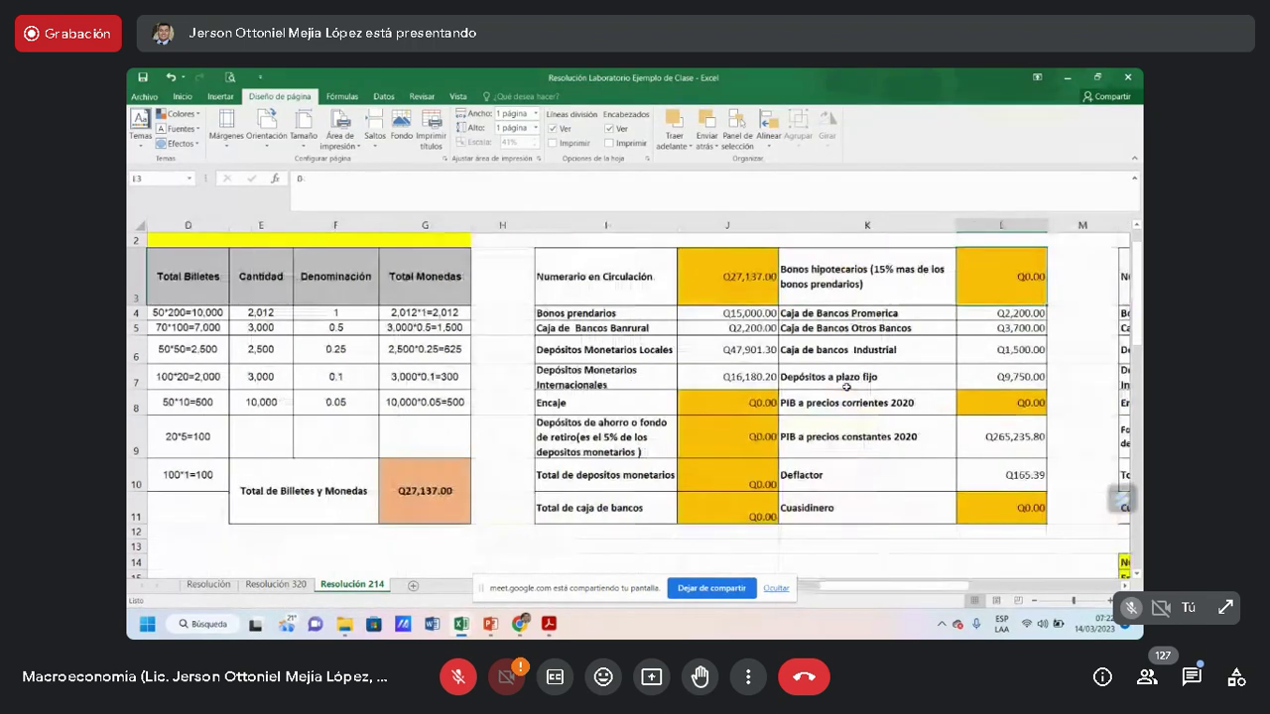
pyautogui.press('Right')
pyautogui.press('Right')
pyautogui.press('Right')
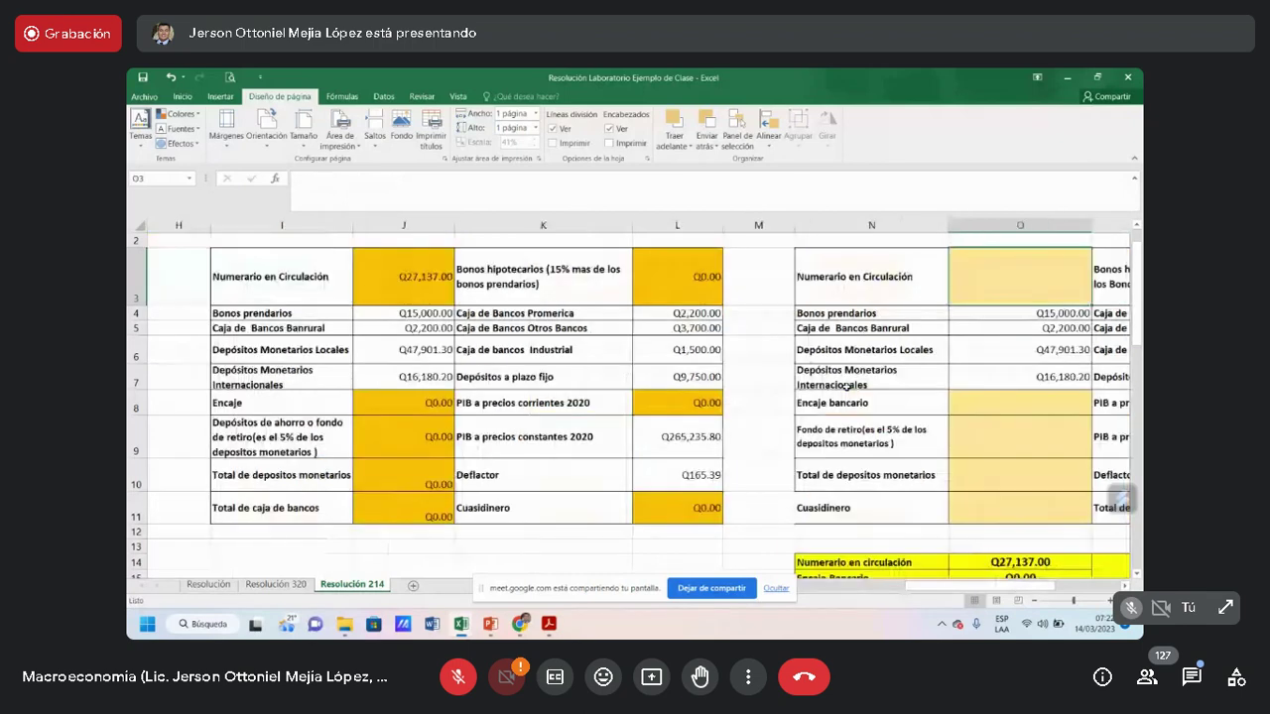
pyautogui.press('Left')
pyautogui.press('Left')
pyautogui.press('Left')
pyautogui.press('Left')
pyautogui.press('Left')
pyautogui.press('Left')
pyautogui.press('Left')
pyautogui.press('Left')
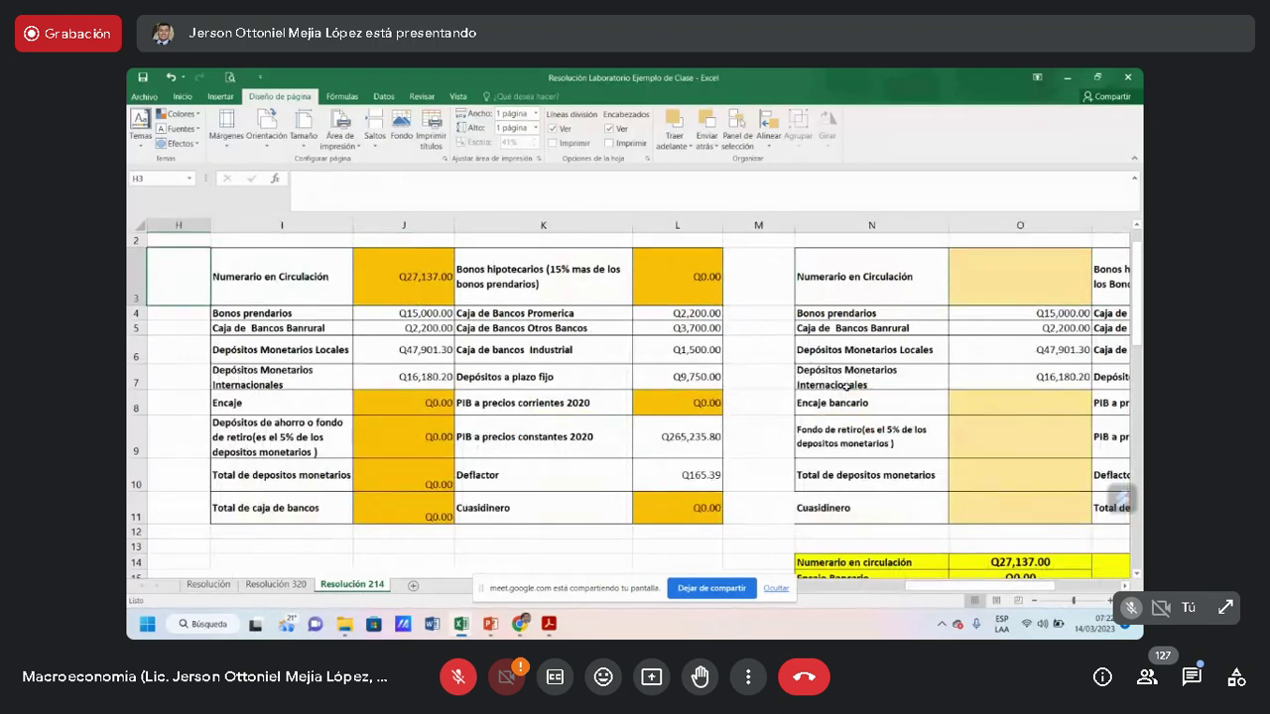
# Examine the pending items in the monetary data table, from Encaje and Total de caja de bancos to PIB and Bonos hipotecarios
pyautogui.press('Right')
pyautogui.press('Right')
pyautogui.press('Right')
pyautogui.press('Right')
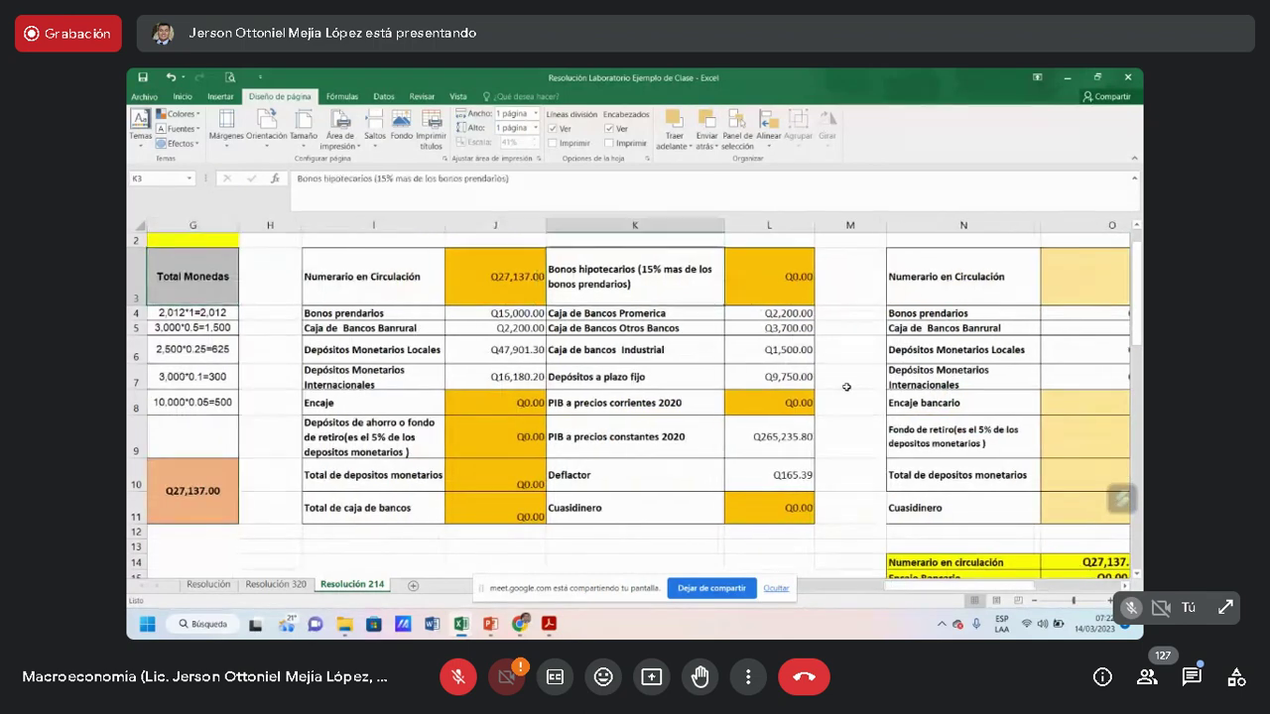
pyautogui.press('Down')
pyautogui.press('Down')
pyautogui.press('Down')
pyautogui.press('Down')
pyautogui.press('Down')
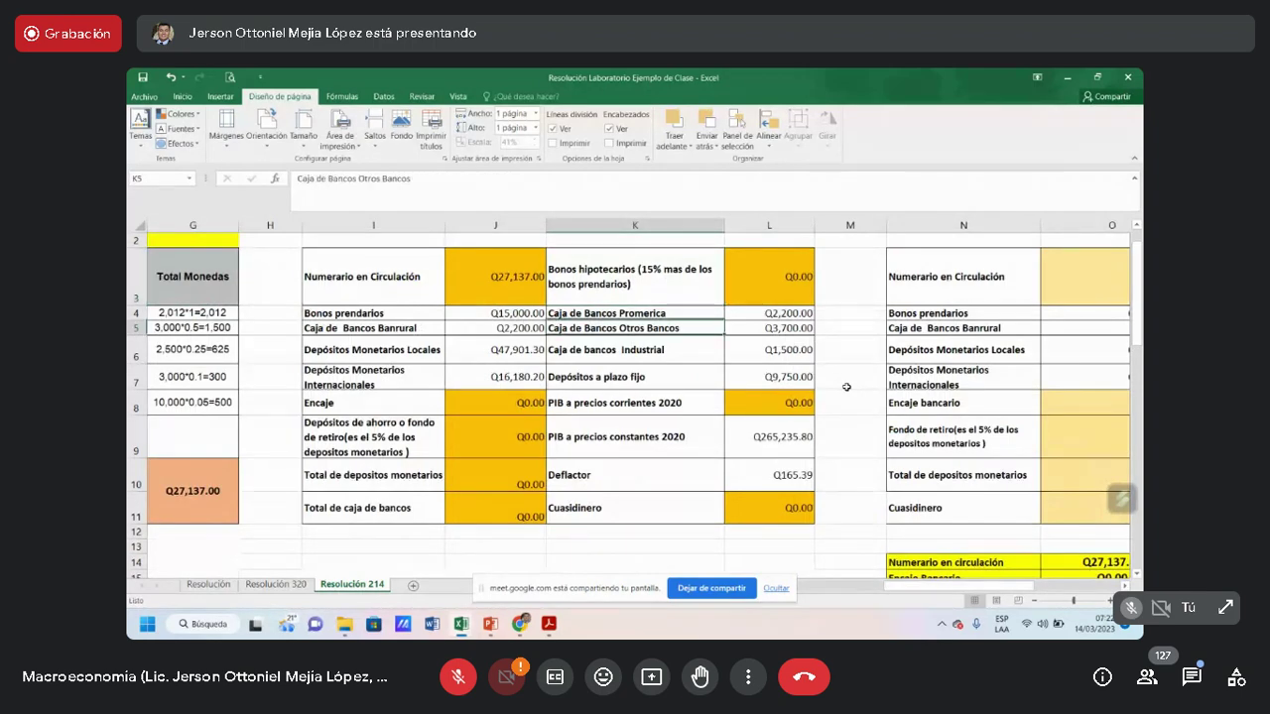
pyautogui.press('Left')
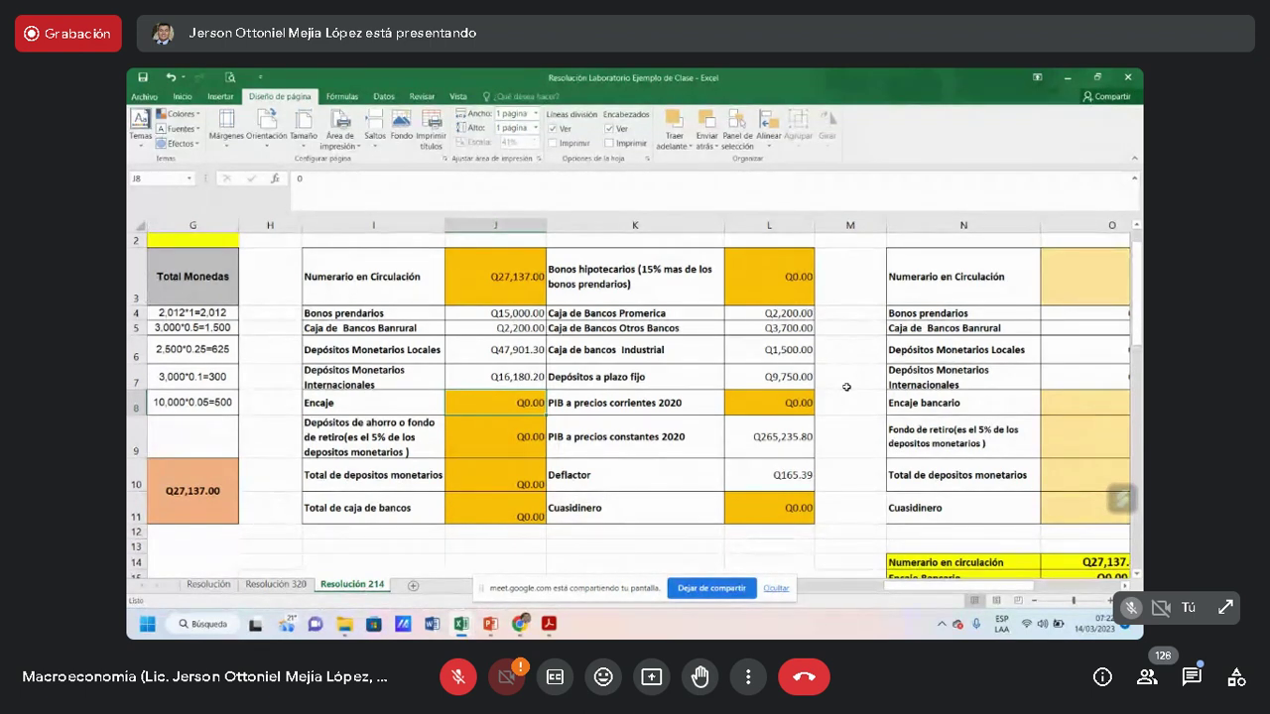
pyautogui.press('Right')
pyautogui.press('Down')
pyautogui.press('Down')
pyautogui.press('Down')
pyautogui.press('Down')
pyautogui.press('Up')
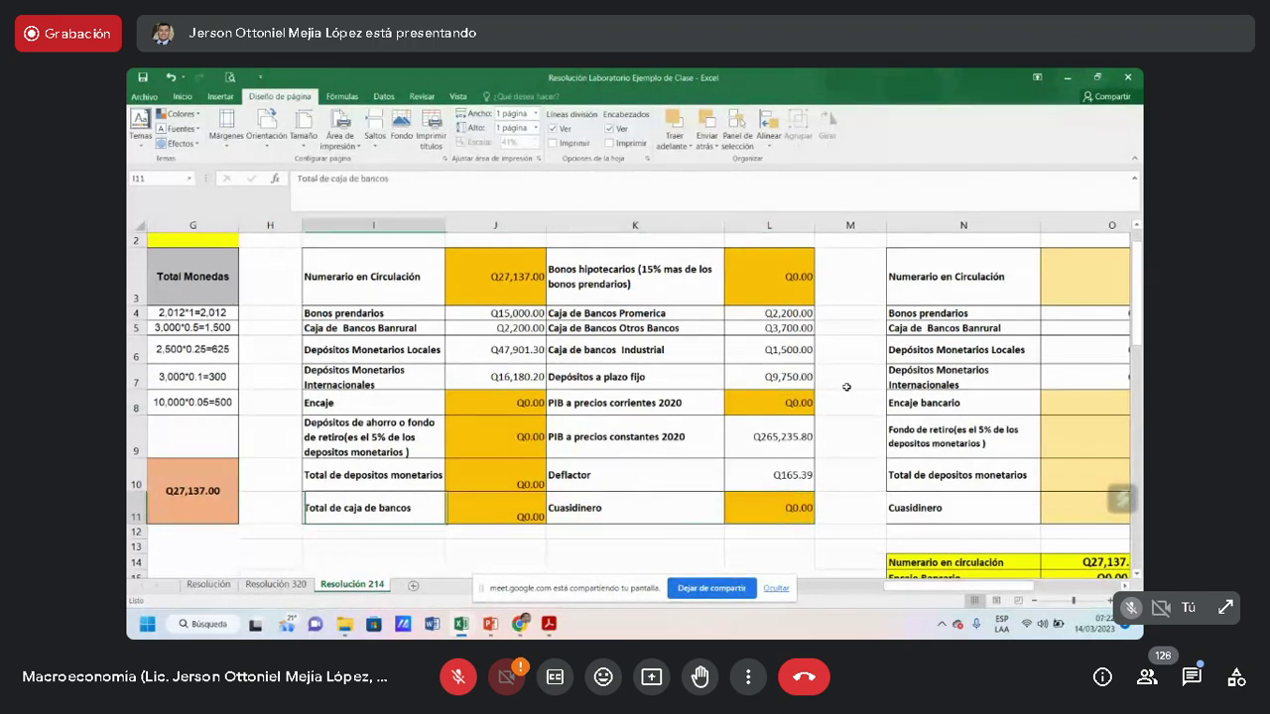
pyautogui.press('Left')
pyautogui.press('Left')
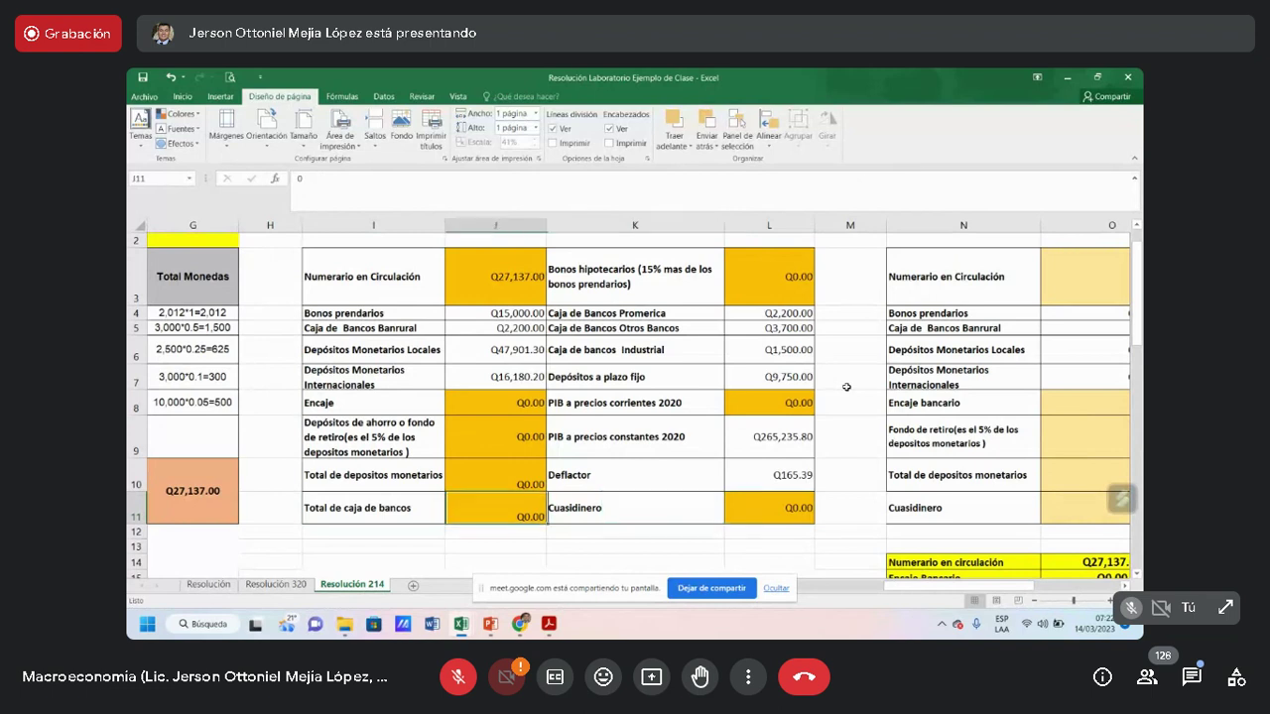
pyautogui.press('Up')
pyautogui.press('Up')
pyautogui.press('Up')
pyautogui.press('Down')
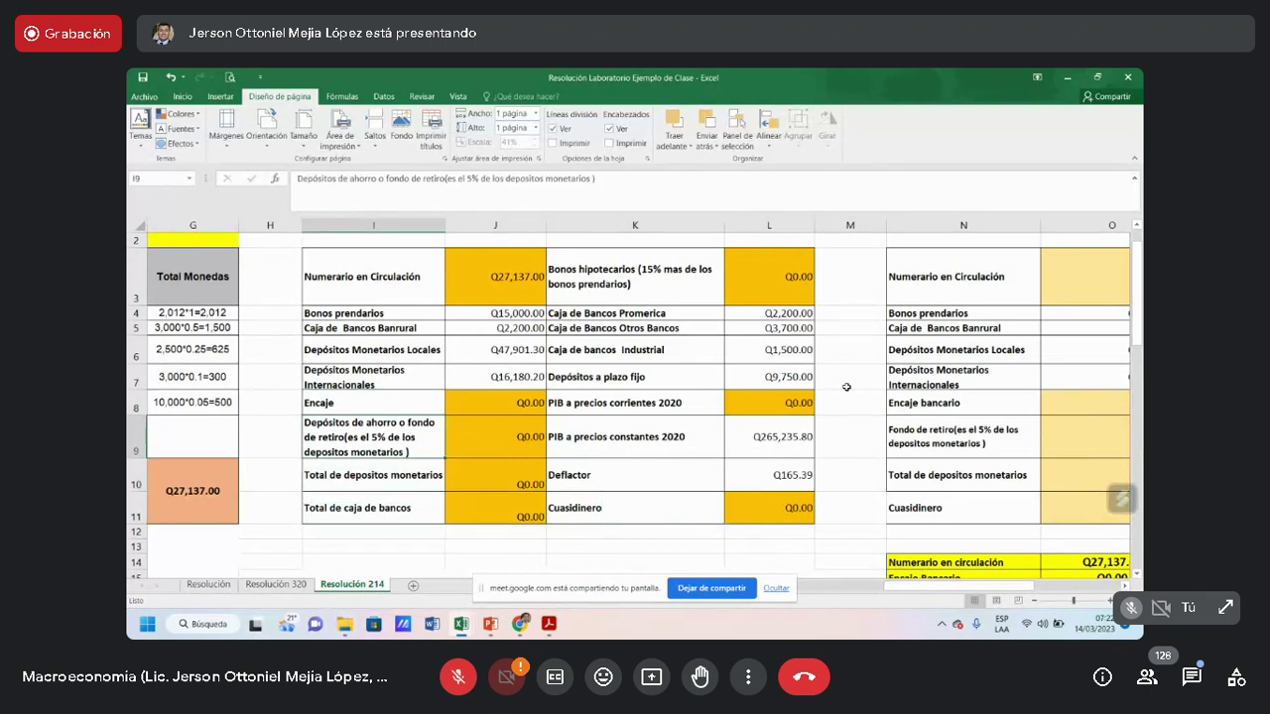
pyautogui.press('Right')
pyautogui.press('Right')
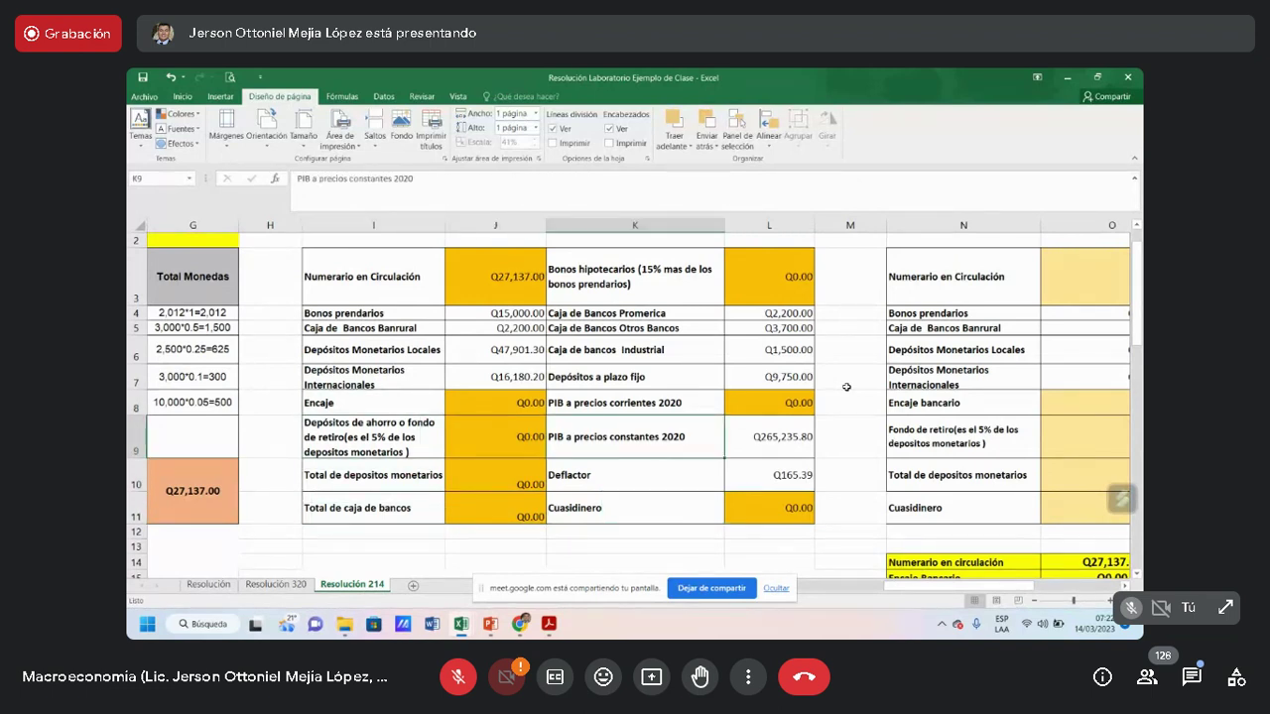
pyautogui.press('Right')
pyautogui.press('Up')
pyautogui.press('Up')
pyautogui.press('Up')
pyautogui.press('Up')
pyautogui.press('Up')
pyautogui.press('Up')
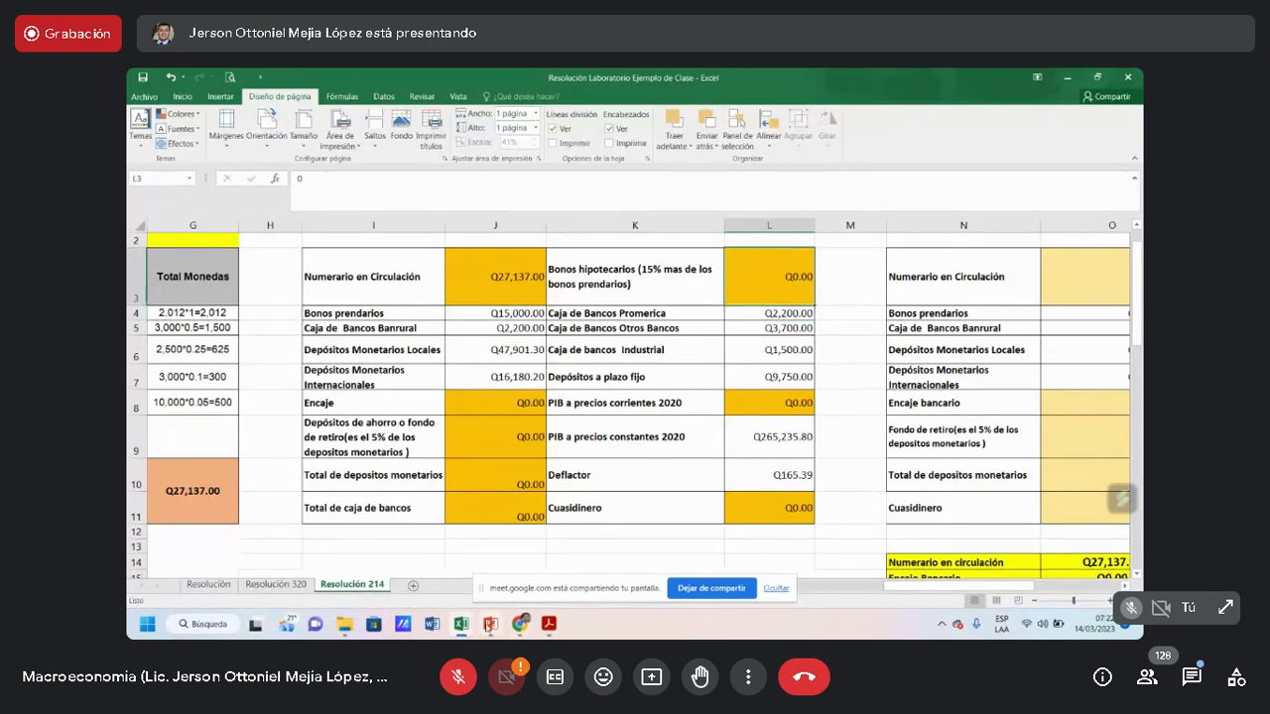
# Switch to the PowerPoint presentation to read the Cuasidinero components on slide 20, and return to the Excel workbook
pyautogui.click(490, 625)
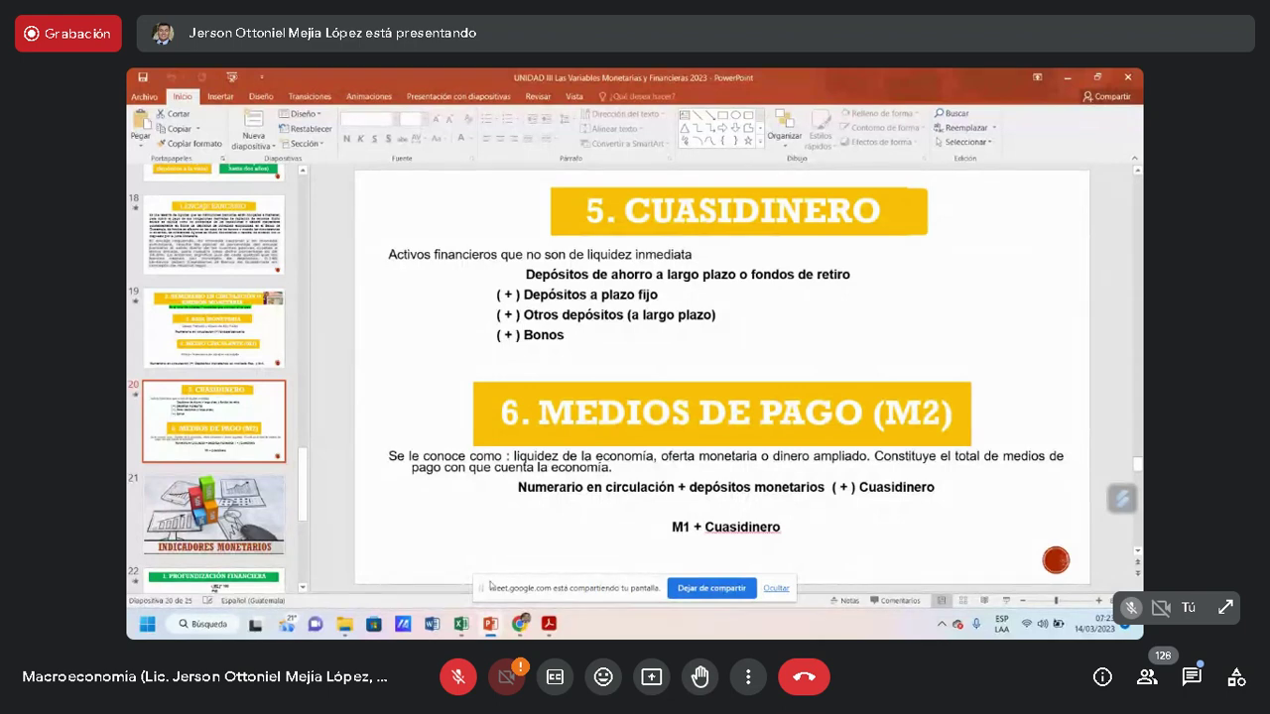
pyautogui.moveTo(461, 623)
pyautogui.click(408, 573)
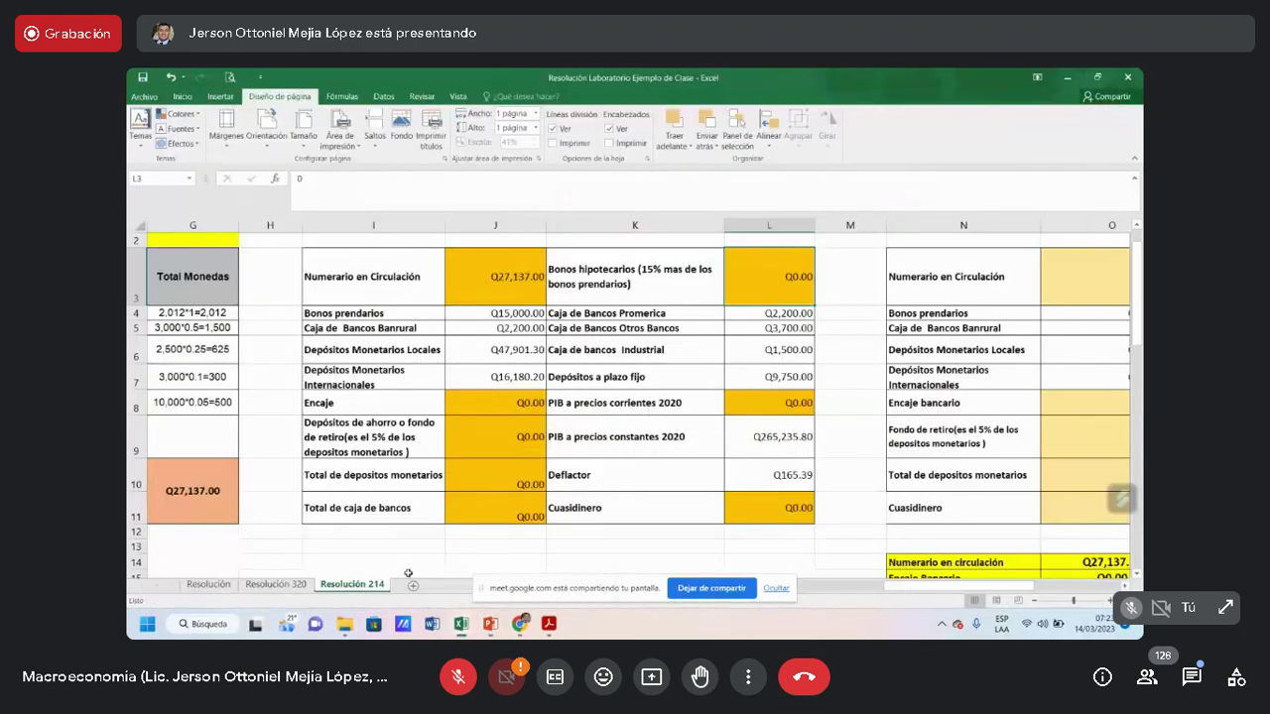
# Fill the labels Bonos prendarios, Depósitos de ahorro o fondo de retiro, Bonos hipotecarios and Depósitos a plazo fijo with light green
pyautogui.click(518, 436)
pyautogui.click(346, 316)
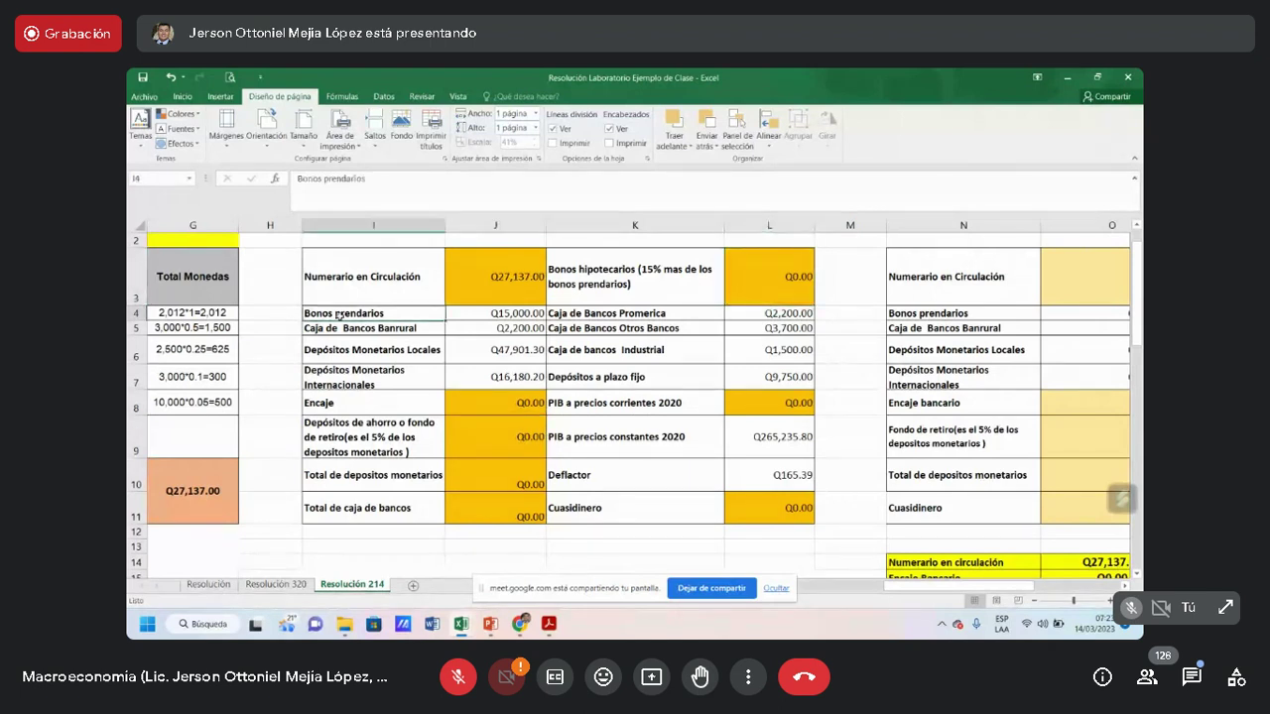
pyautogui.click(185, 97)
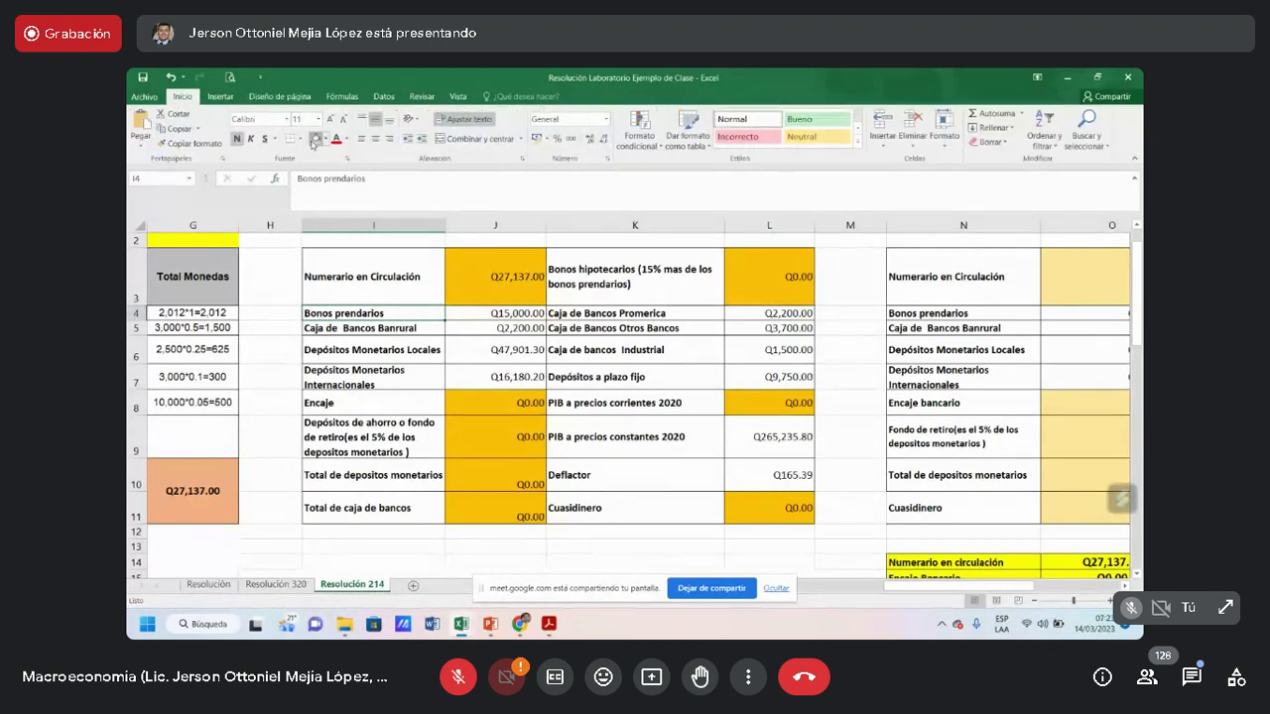
pyautogui.click(314, 138)
pyautogui.click(411, 434)
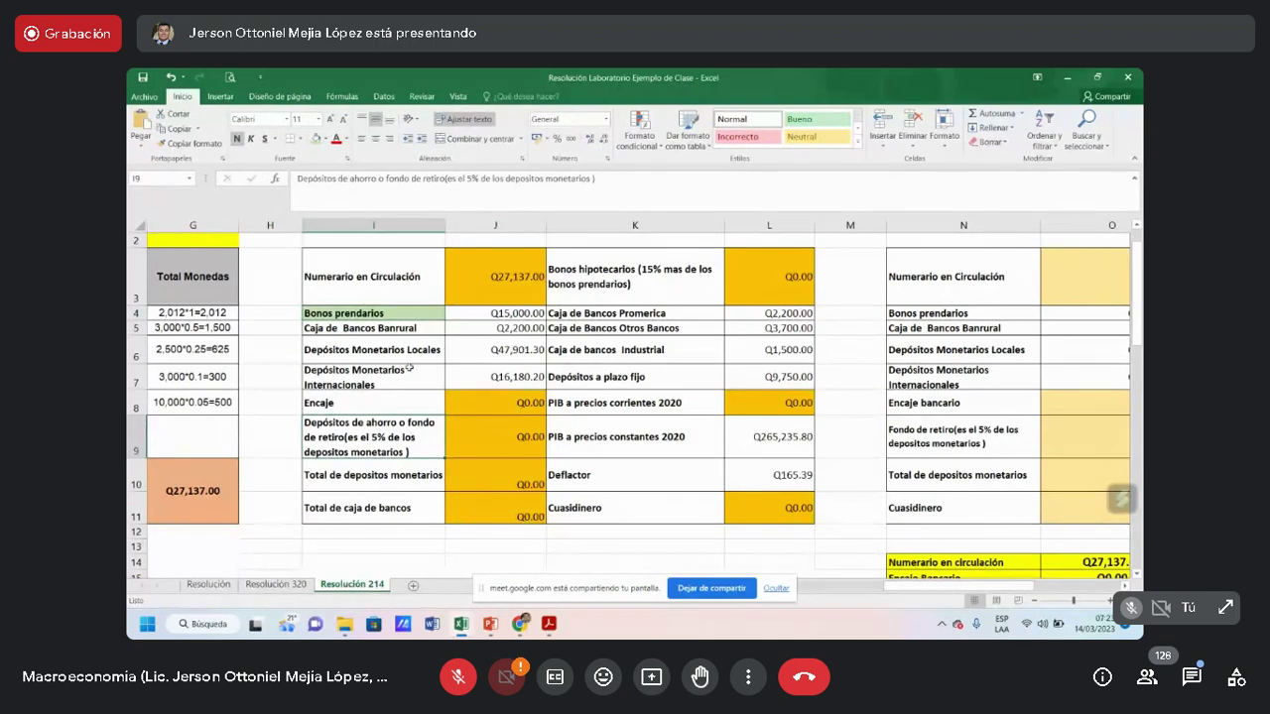
pyautogui.click(314, 139)
pyautogui.click(635, 277)
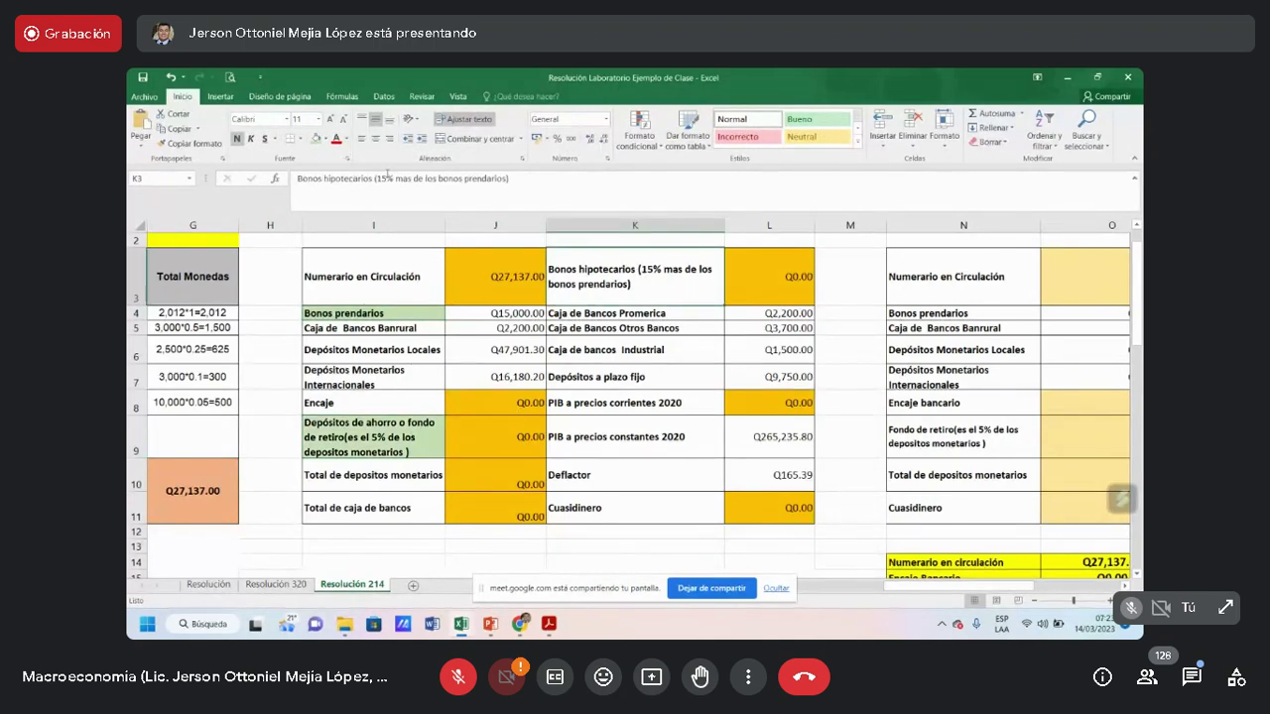
pyautogui.click(320, 139)
pyautogui.click(624, 378)
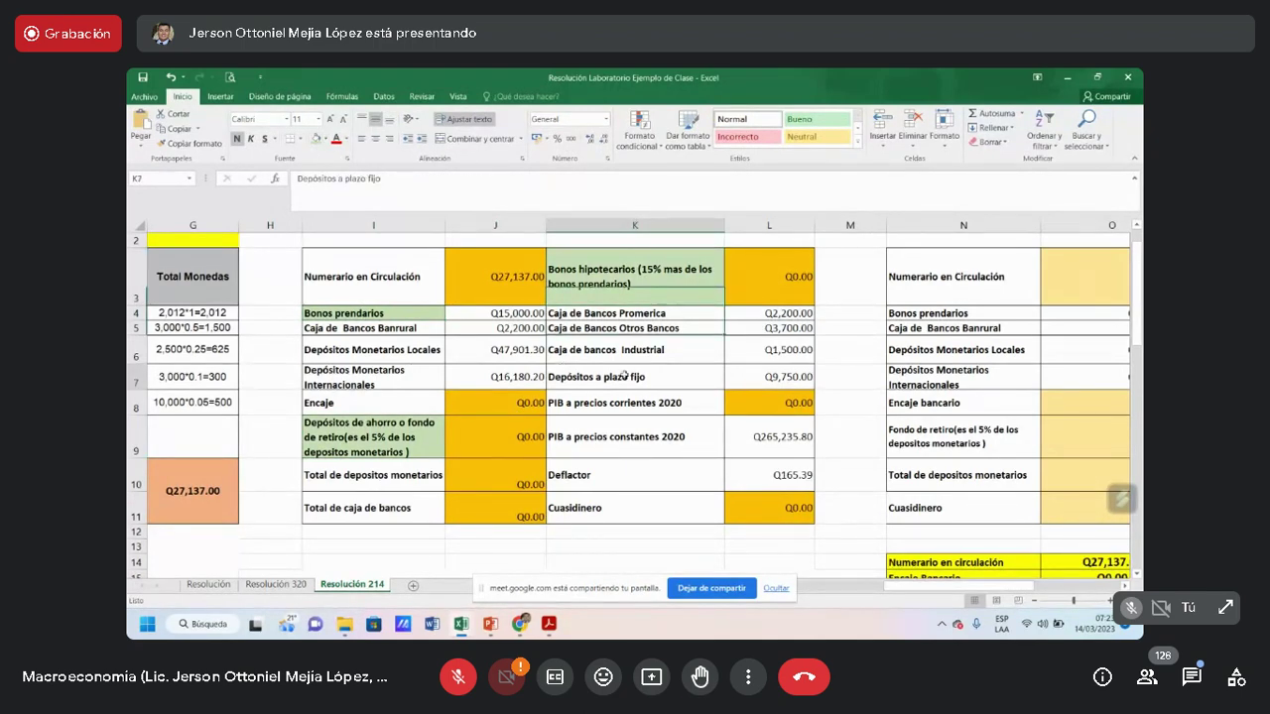
pyautogui.click(317, 139)
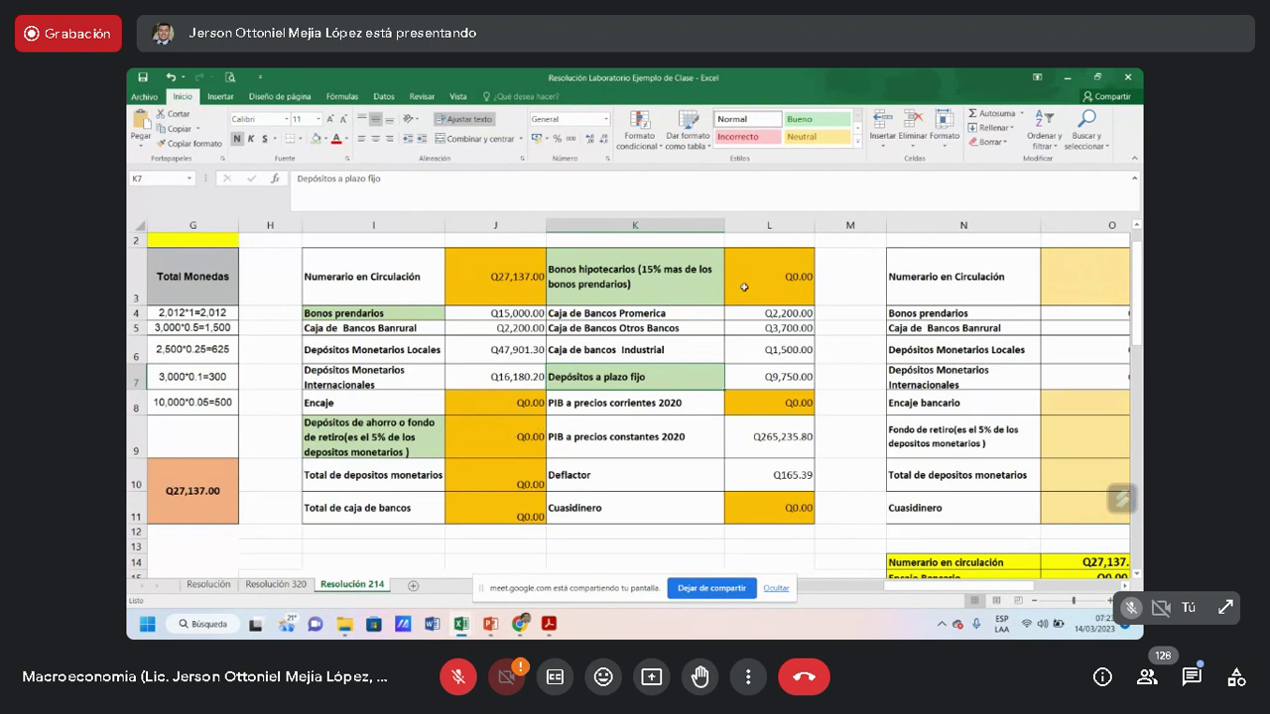
# Enter 47,901.30+16,180.20=64,081.50 as the Total de depositos monetarios value and wrap the text in its cell
pyautogui.click(509, 427)
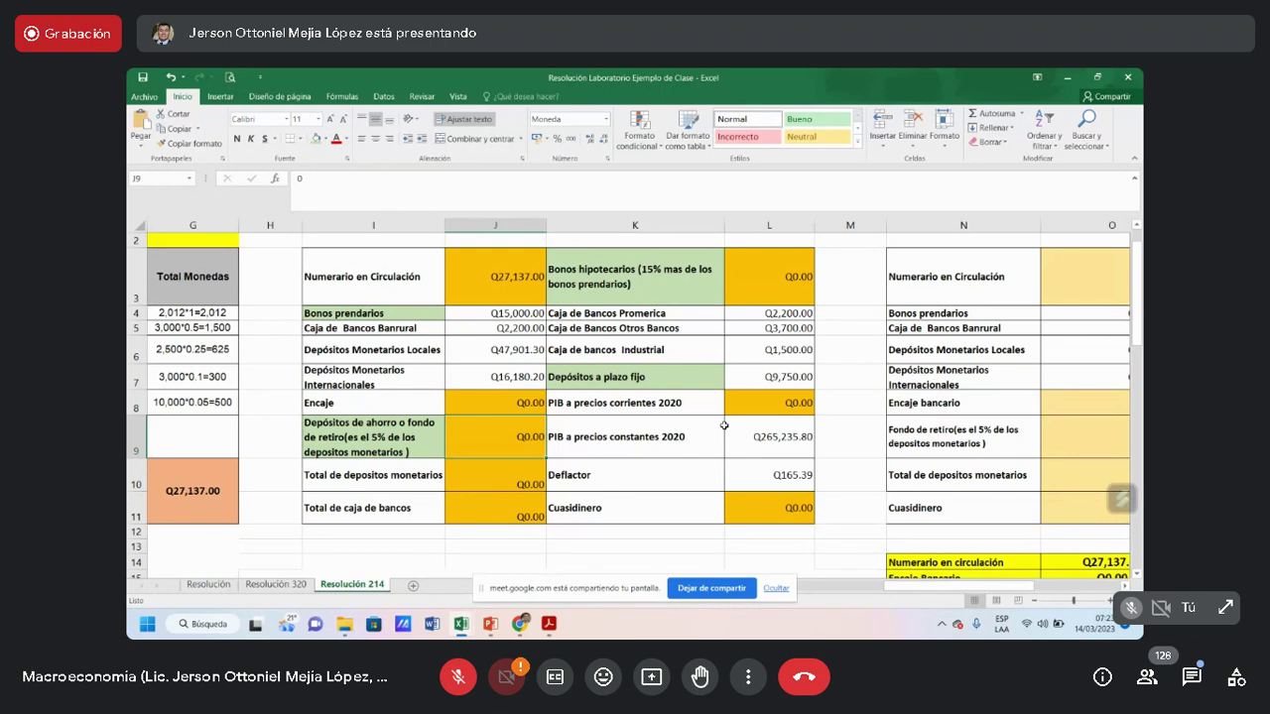
pyautogui.press('Down')
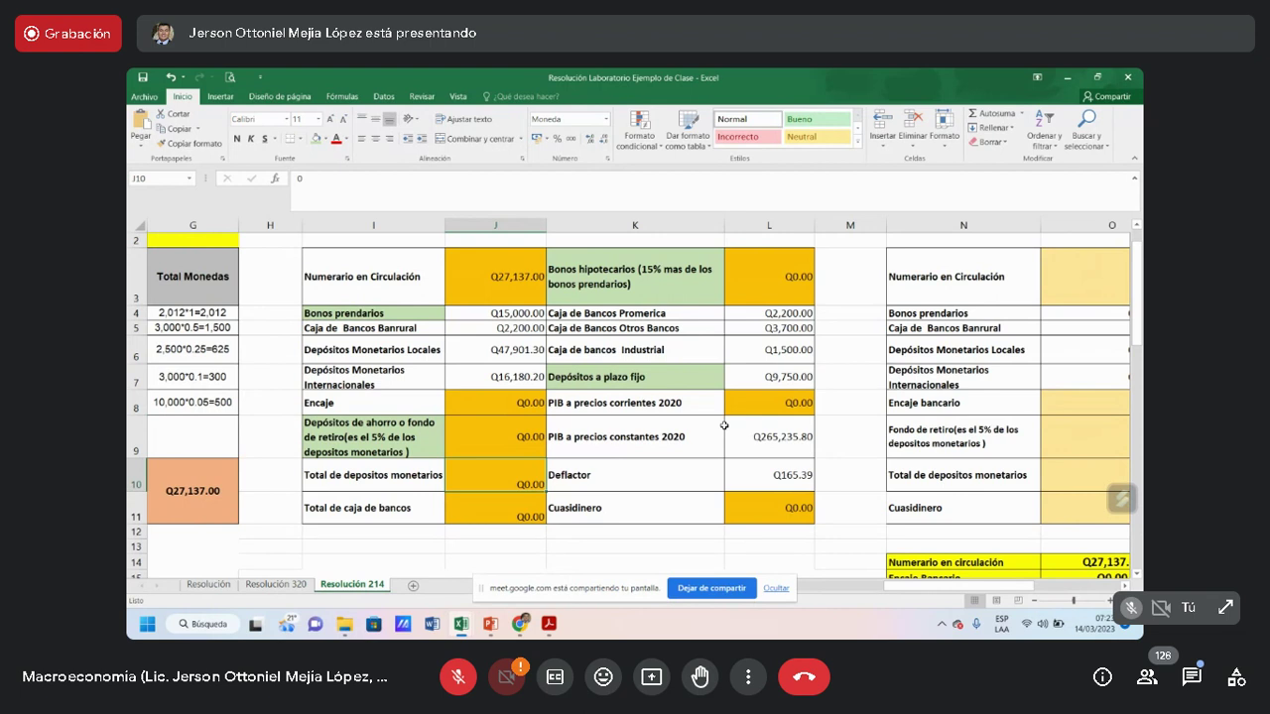
pyautogui.write('47')
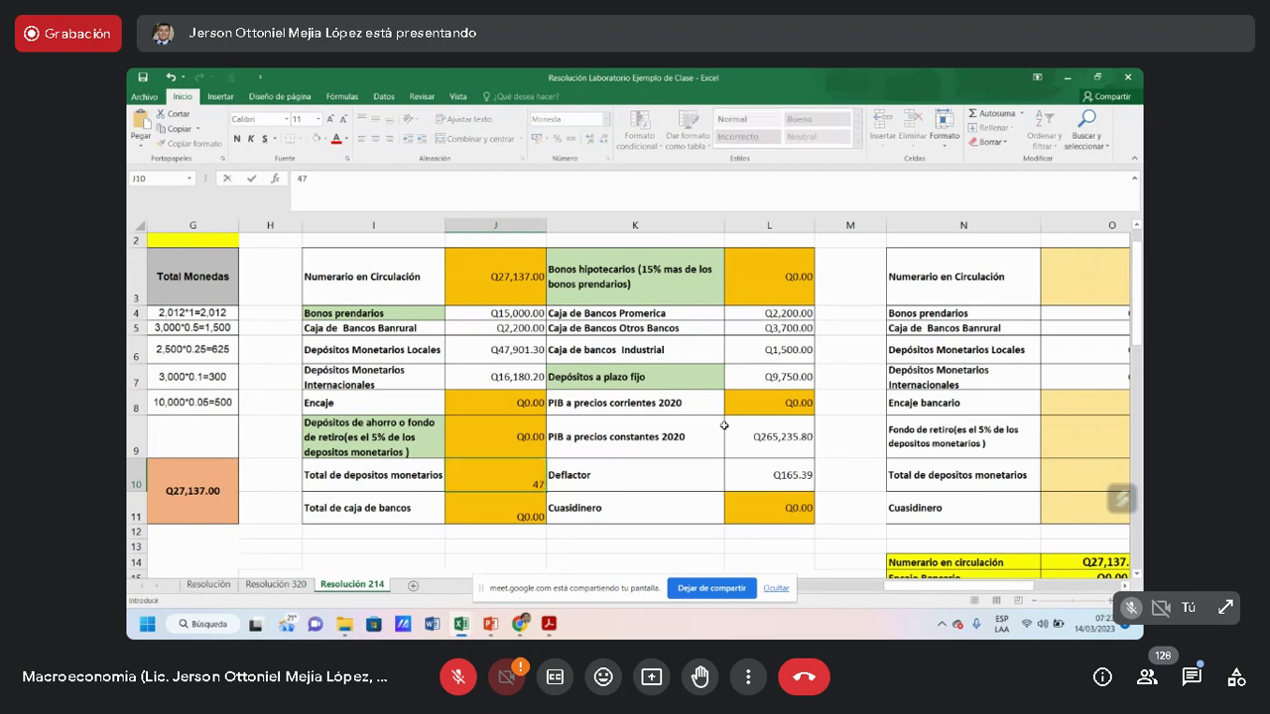
pyautogui.write(',901.30+16,180.20=')
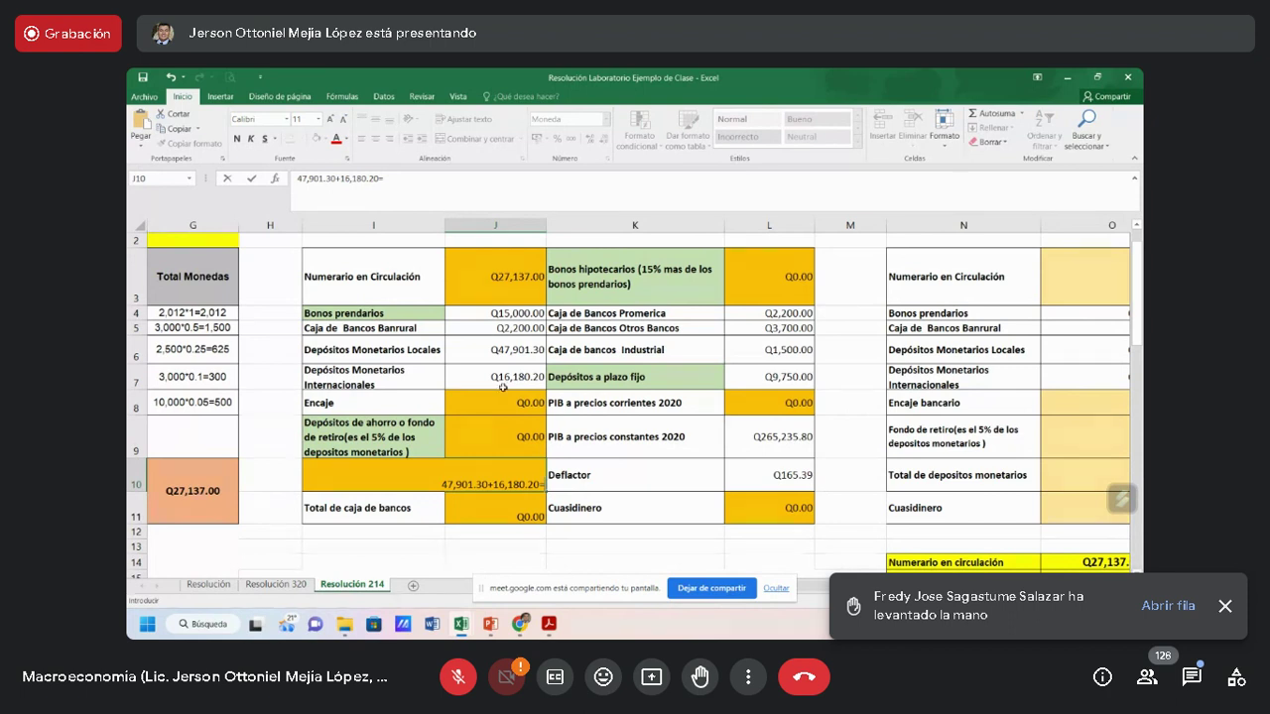
pyautogui.write('64,')
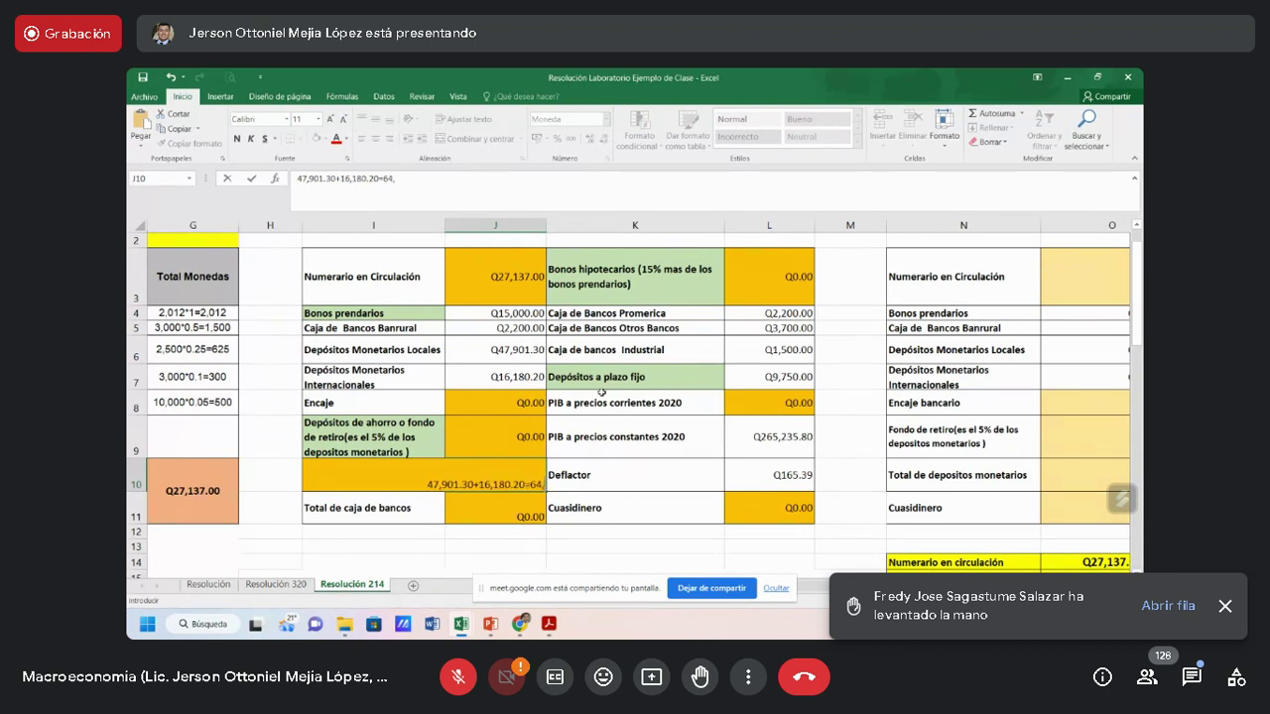
pyautogui.press('BackSpace')
pyautogui.press('BackSpace')
pyautogui.press('BackSpace')
pyautogui.press('BackSpace')
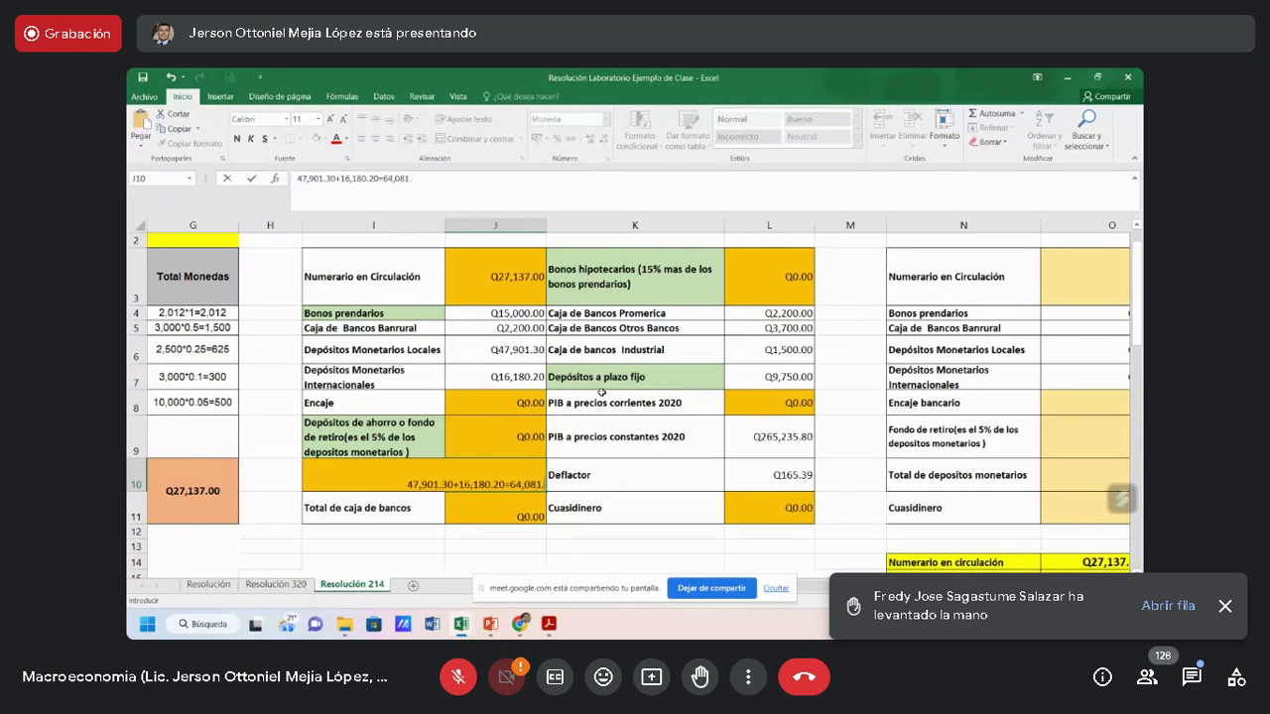
pyautogui.press('Return')
pyautogui.press('Up')
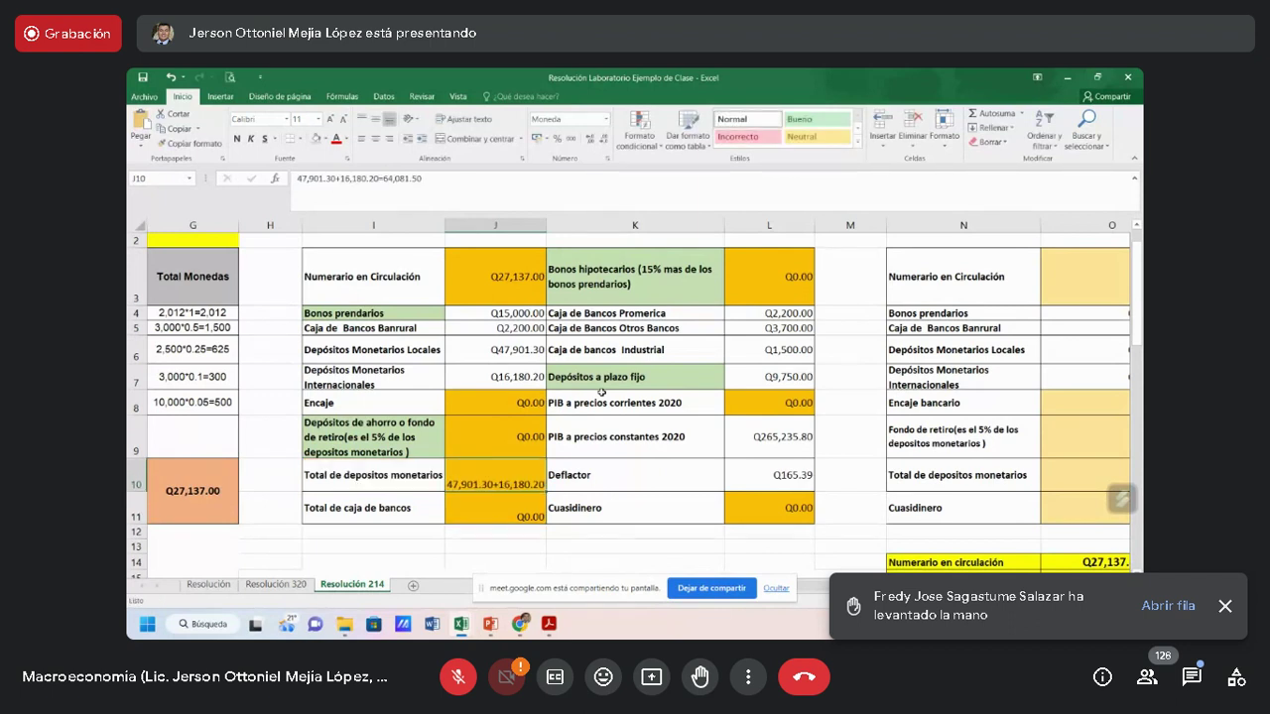
pyautogui.click(463, 120)
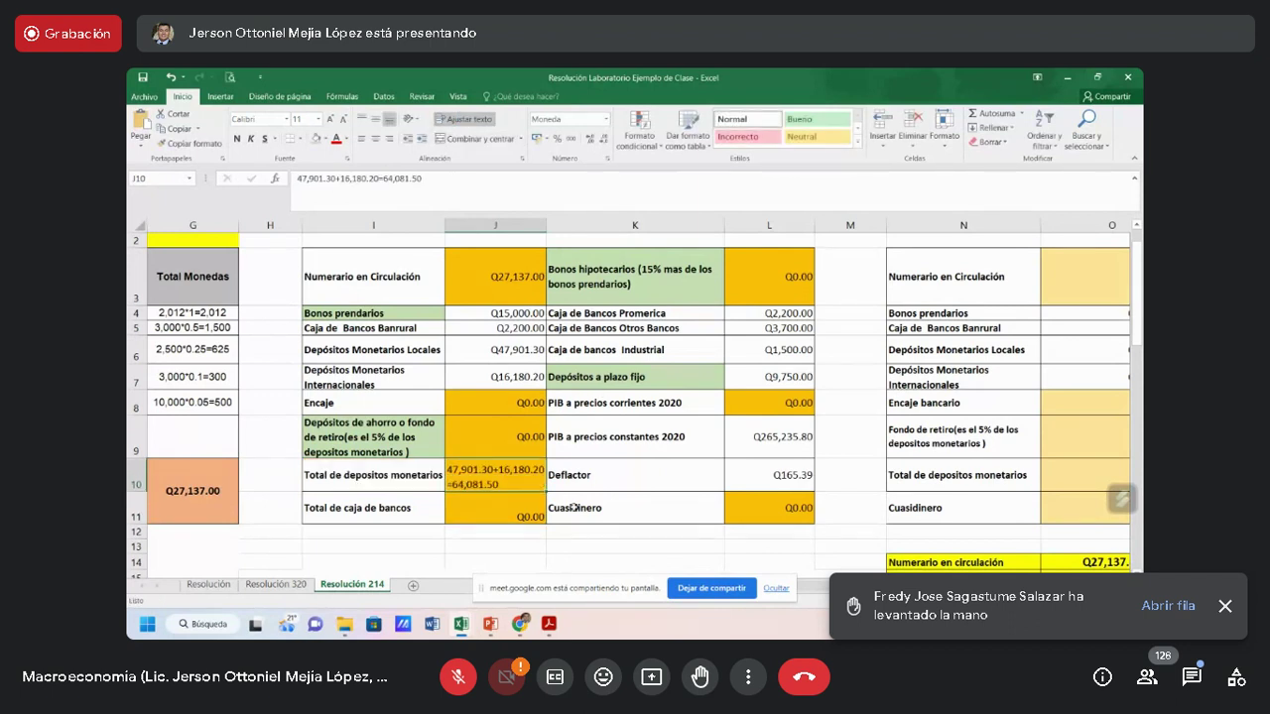
pyautogui.click(600, 465)
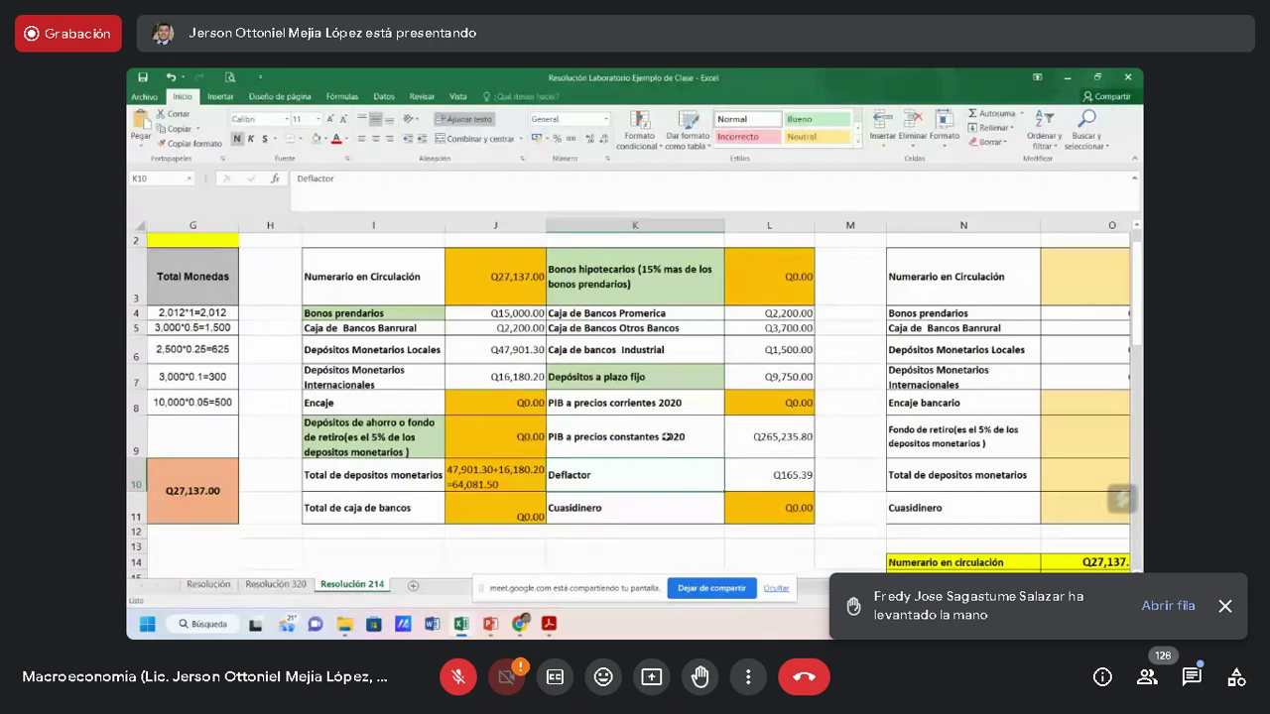
pyautogui.click(668, 436)
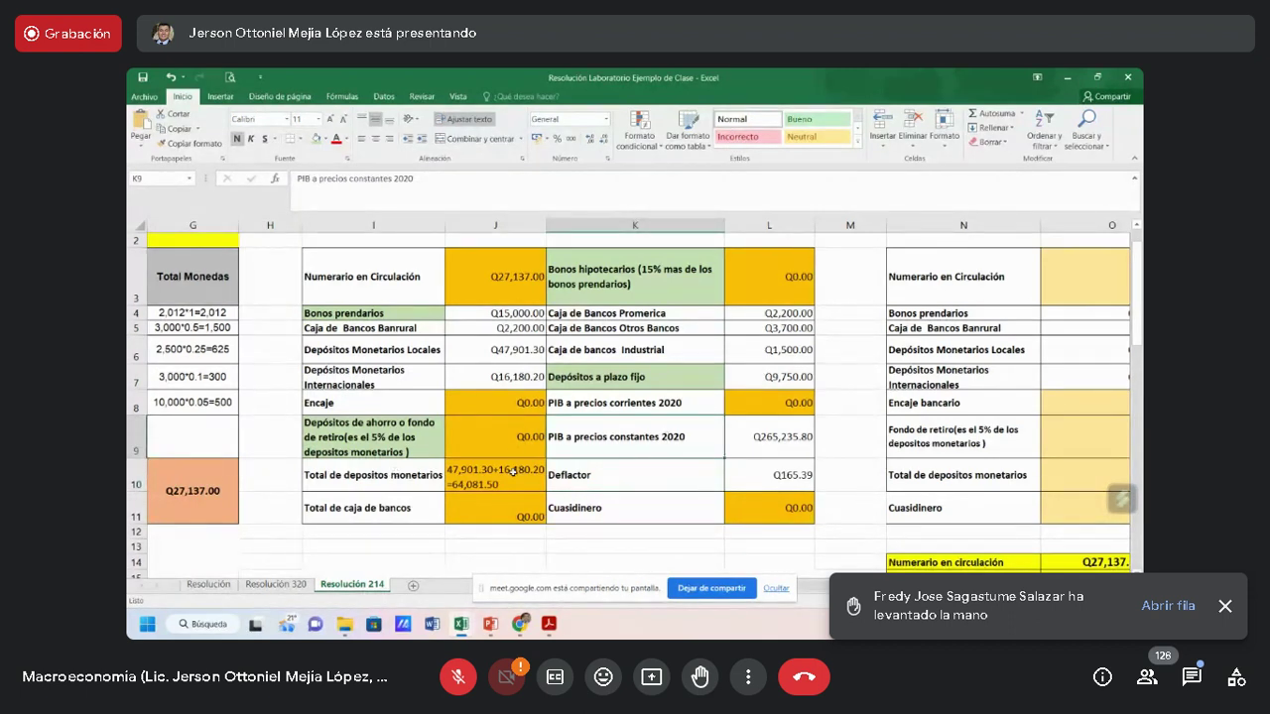
pyautogui.click(513, 483)
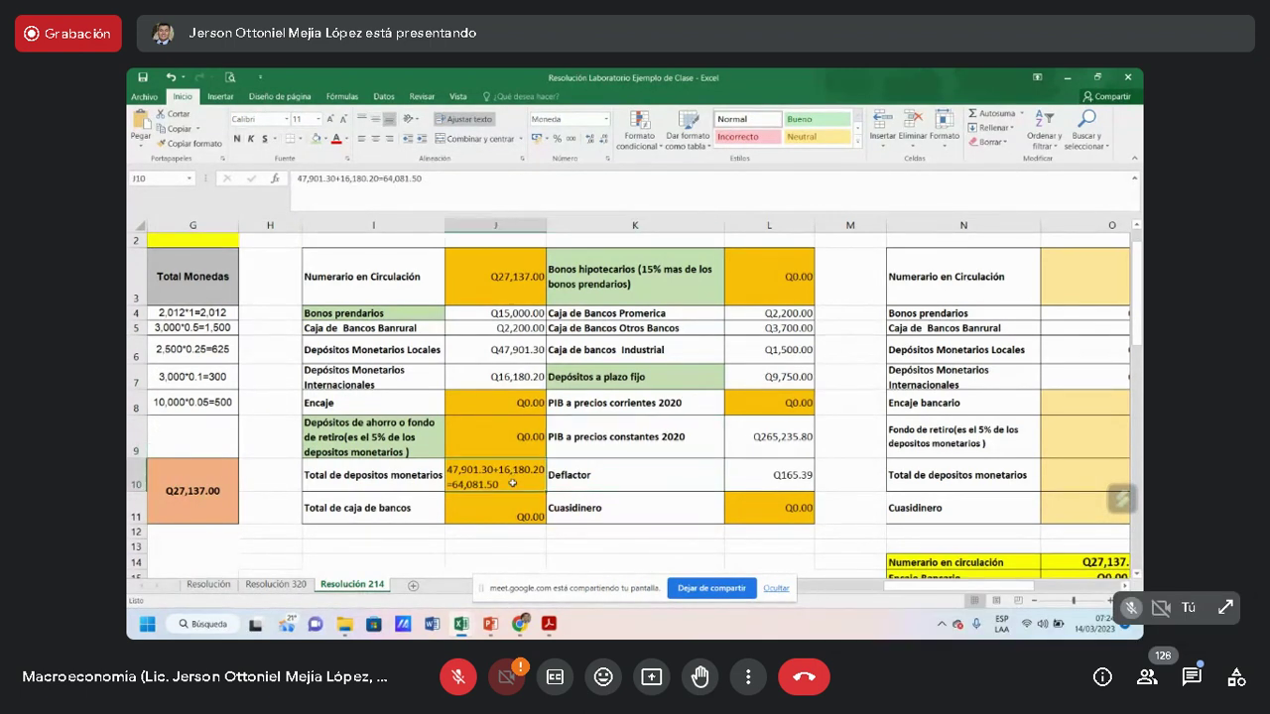
# Enter 64,081.50*0.05=3,204.08 as the value for Depósitos de ahorro o fondo de retiro
pyautogui.click(352, 438)
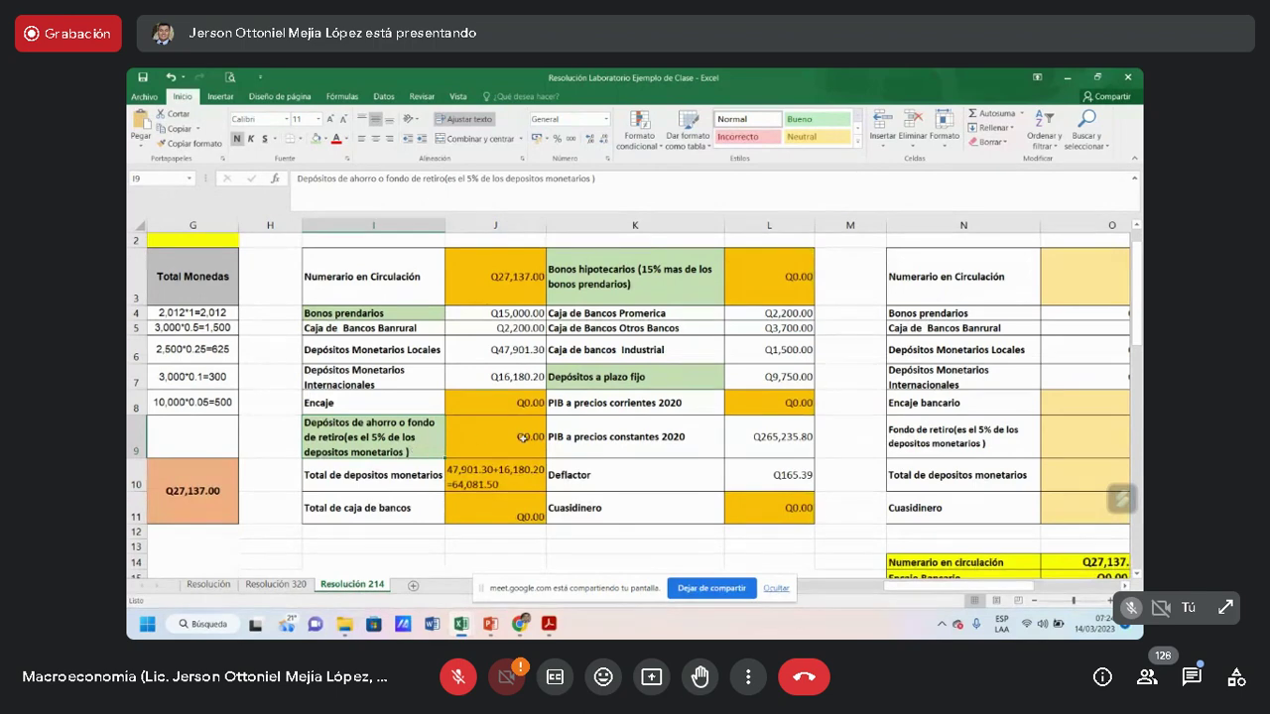
pyautogui.click(523, 439)
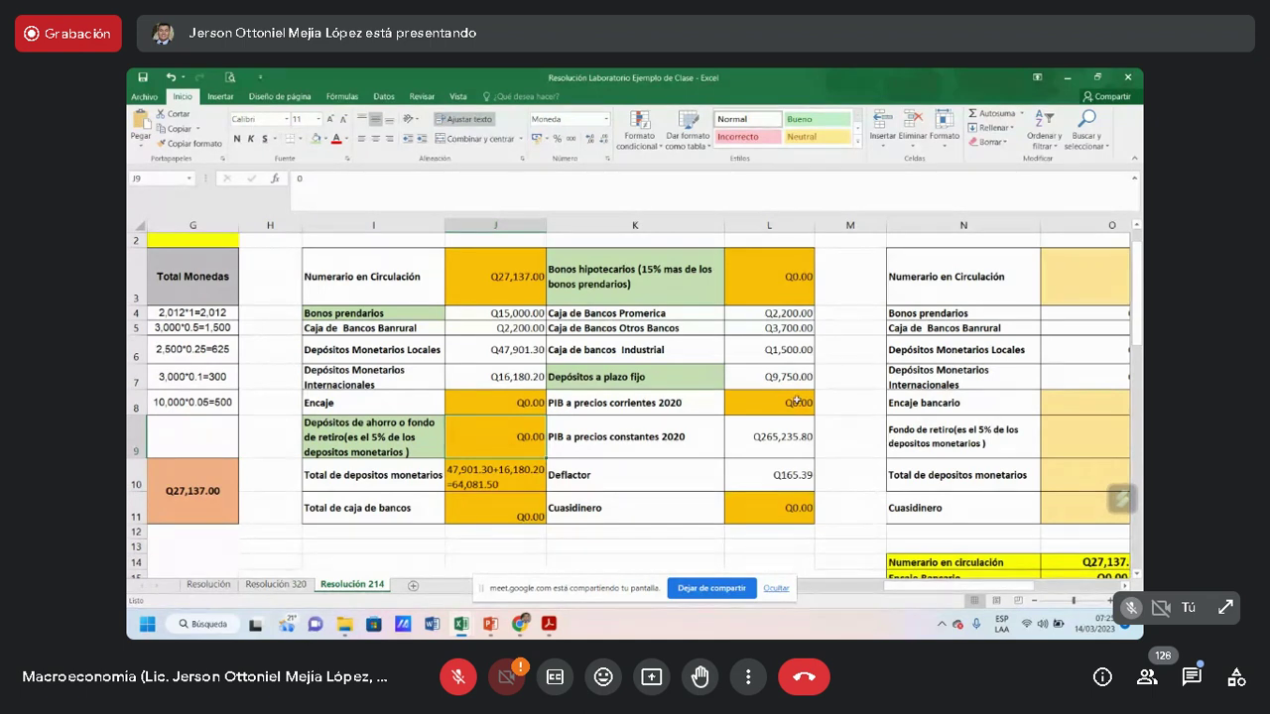
pyautogui.moveTo(357, 350); pyautogui.dragTo(496, 377)
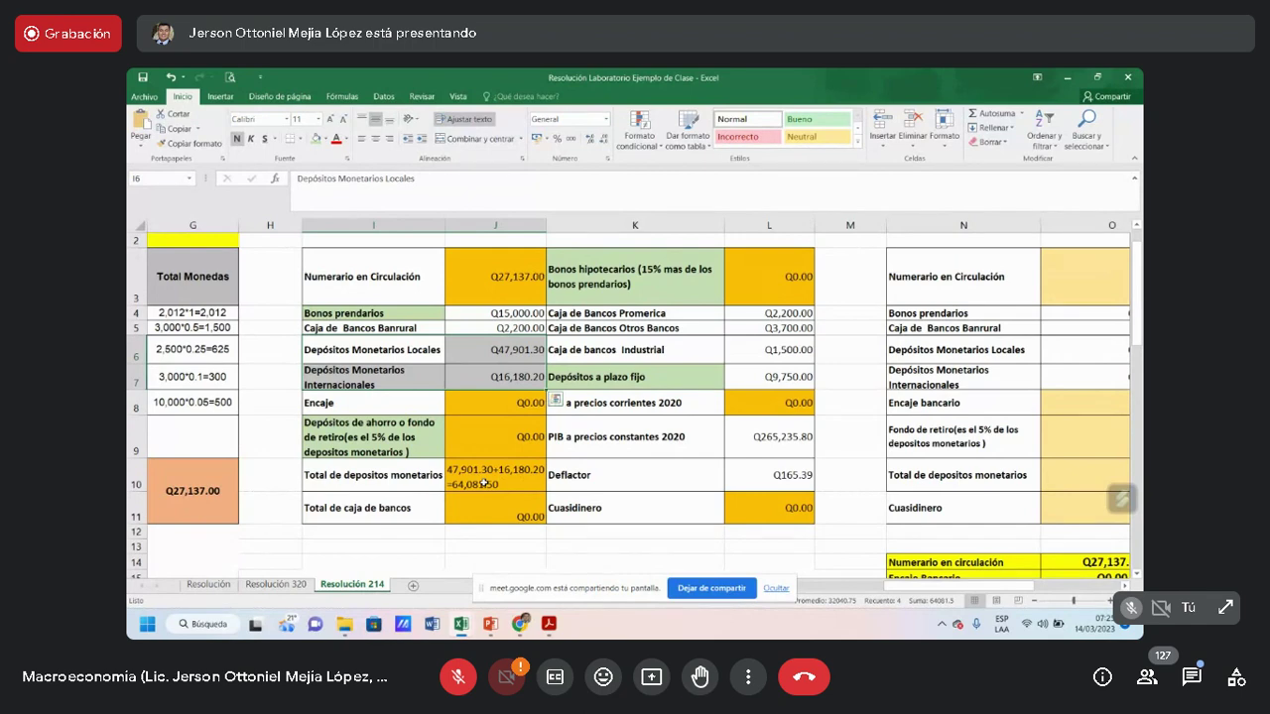
pyautogui.click(508, 431)
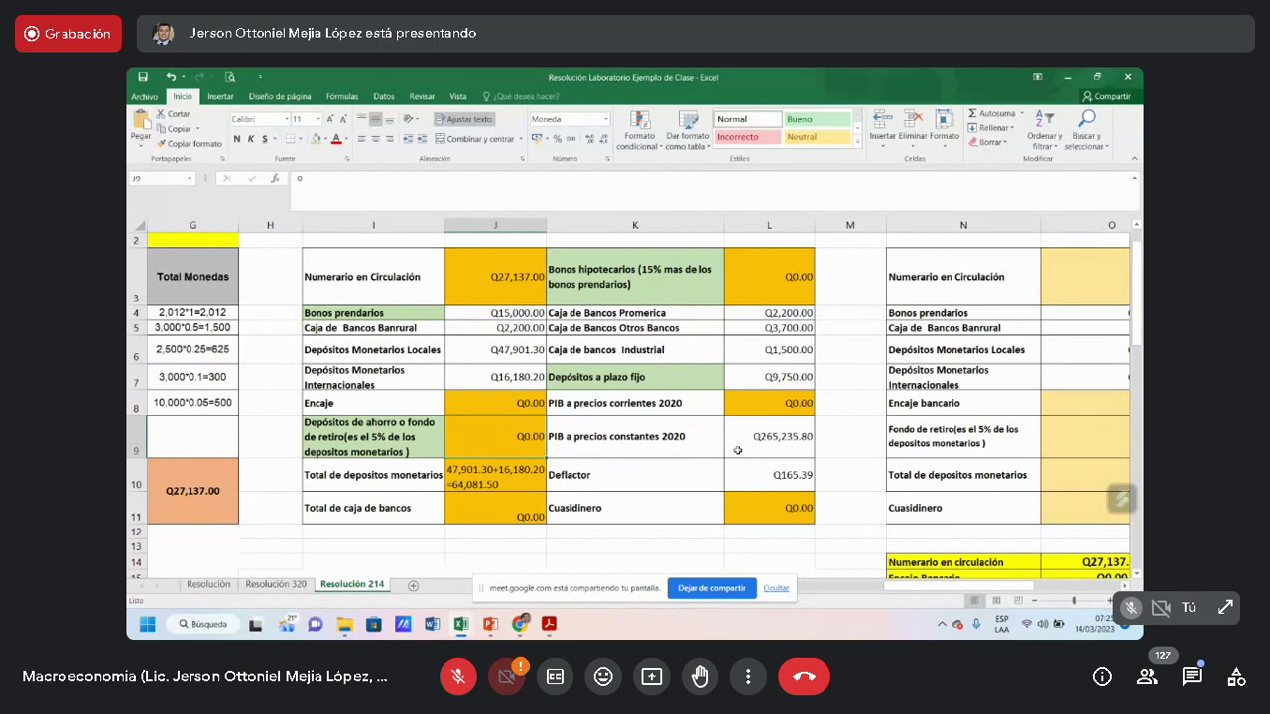
pyautogui.write('64')
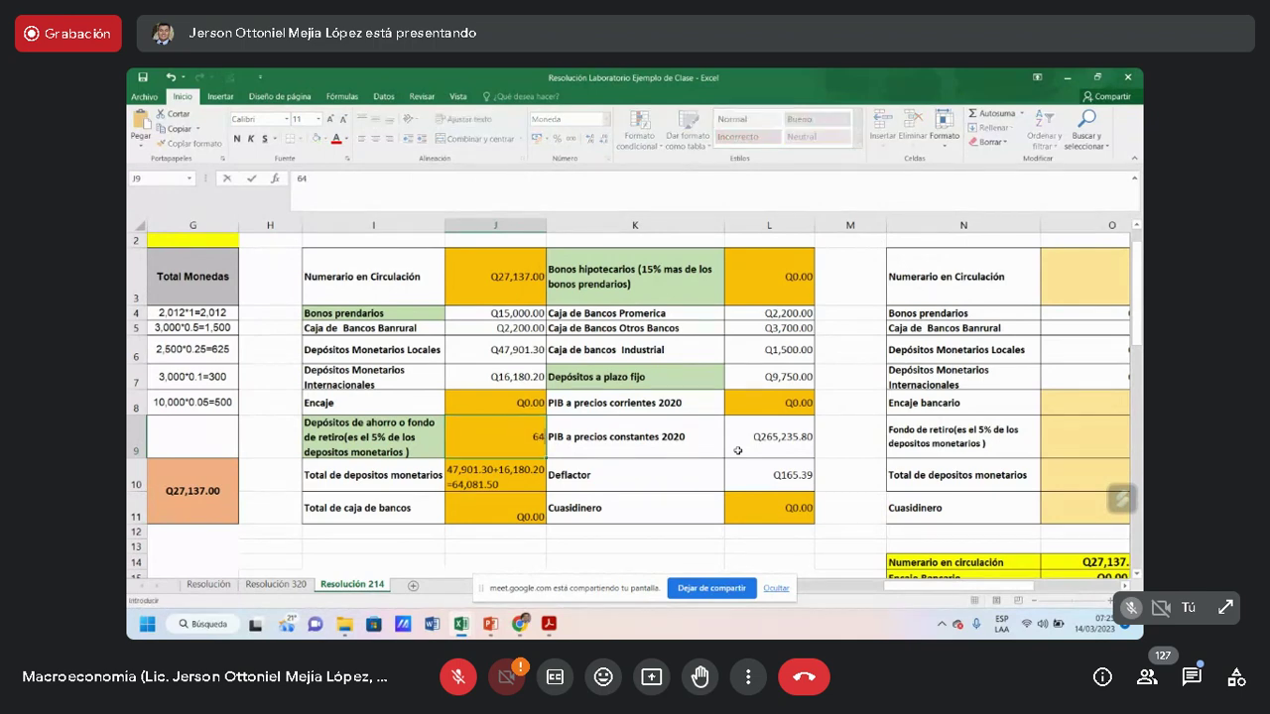
pyautogui.write(',081.50*0.05=')
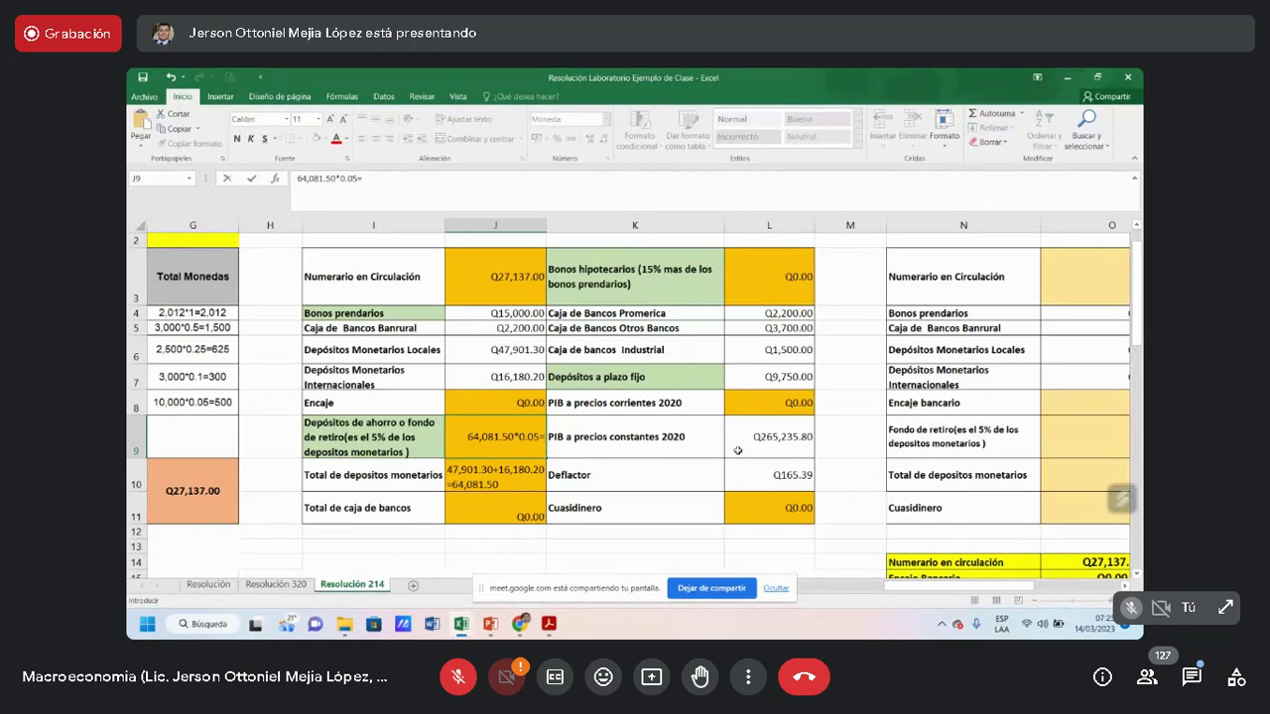
pyautogui.write('3,204.08')
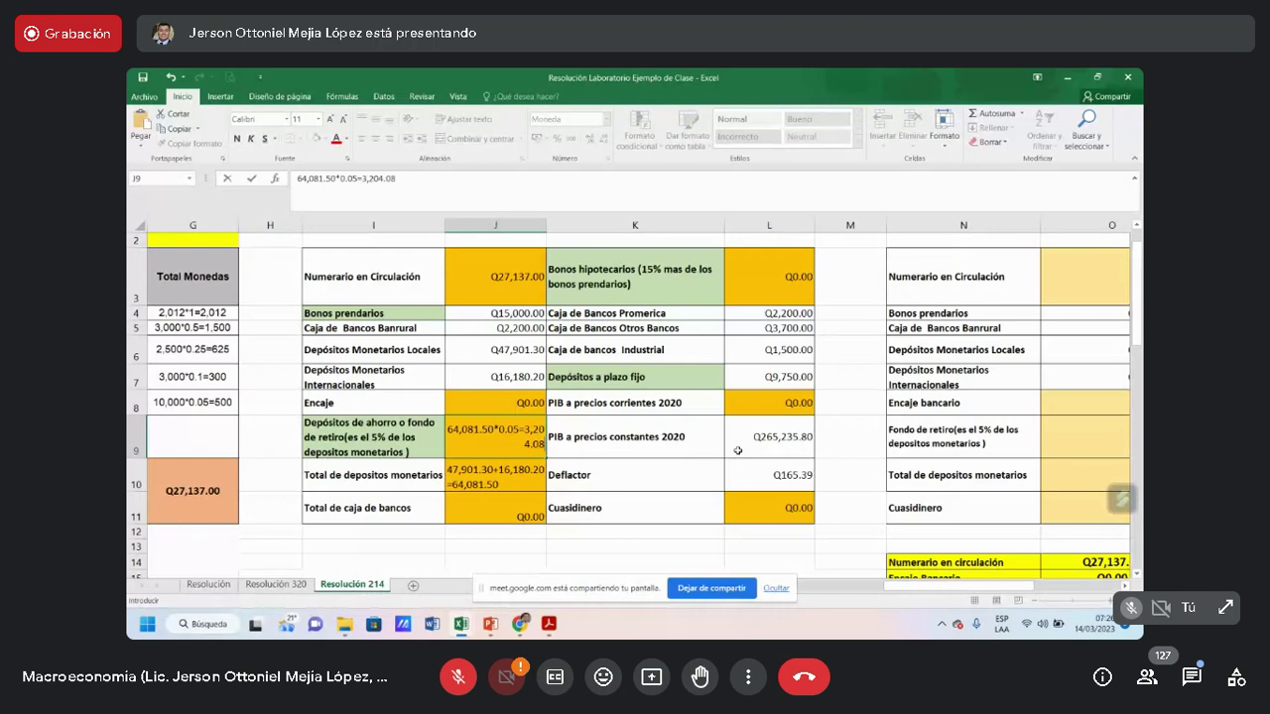
pyautogui.hotkey('ctrl', 'Return')
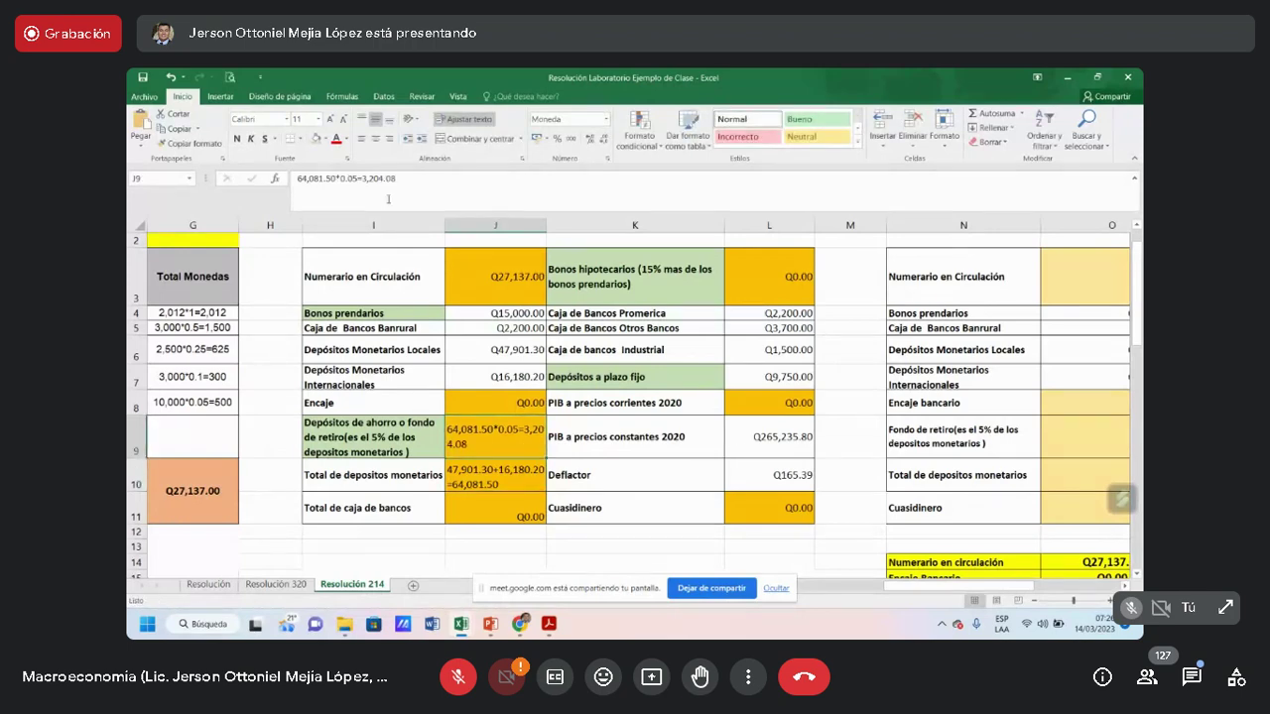
# Add spaces before 3,204.08 in the Depósitos de ahorro o fondo de retiro value so the result sits on its own line
pyautogui.click(365, 179)
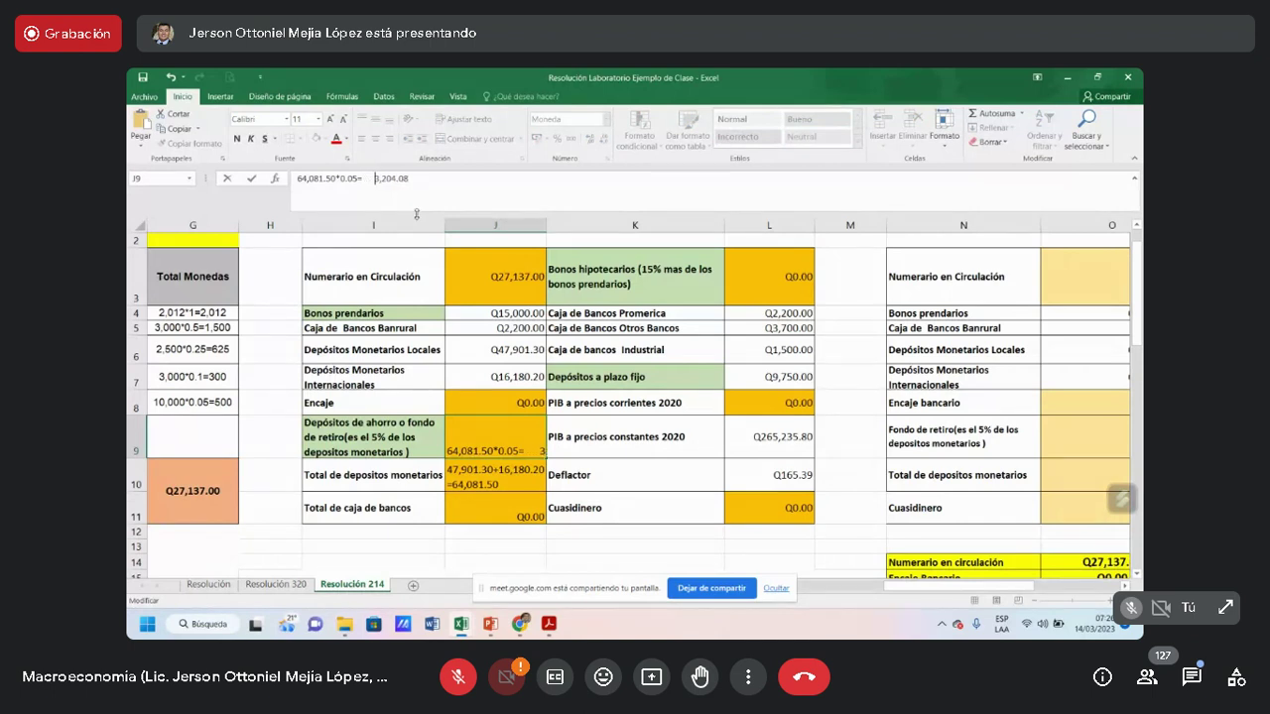
pyautogui.press('Return')
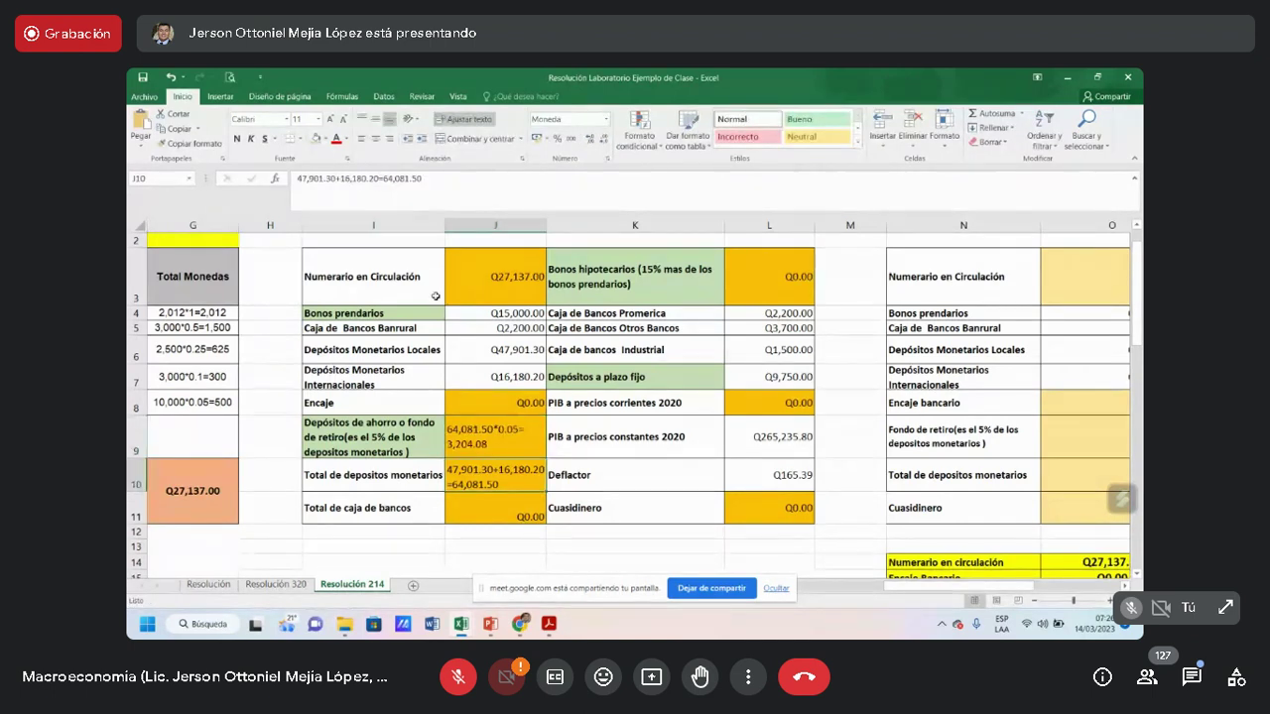
pyautogui.click(531, 445)
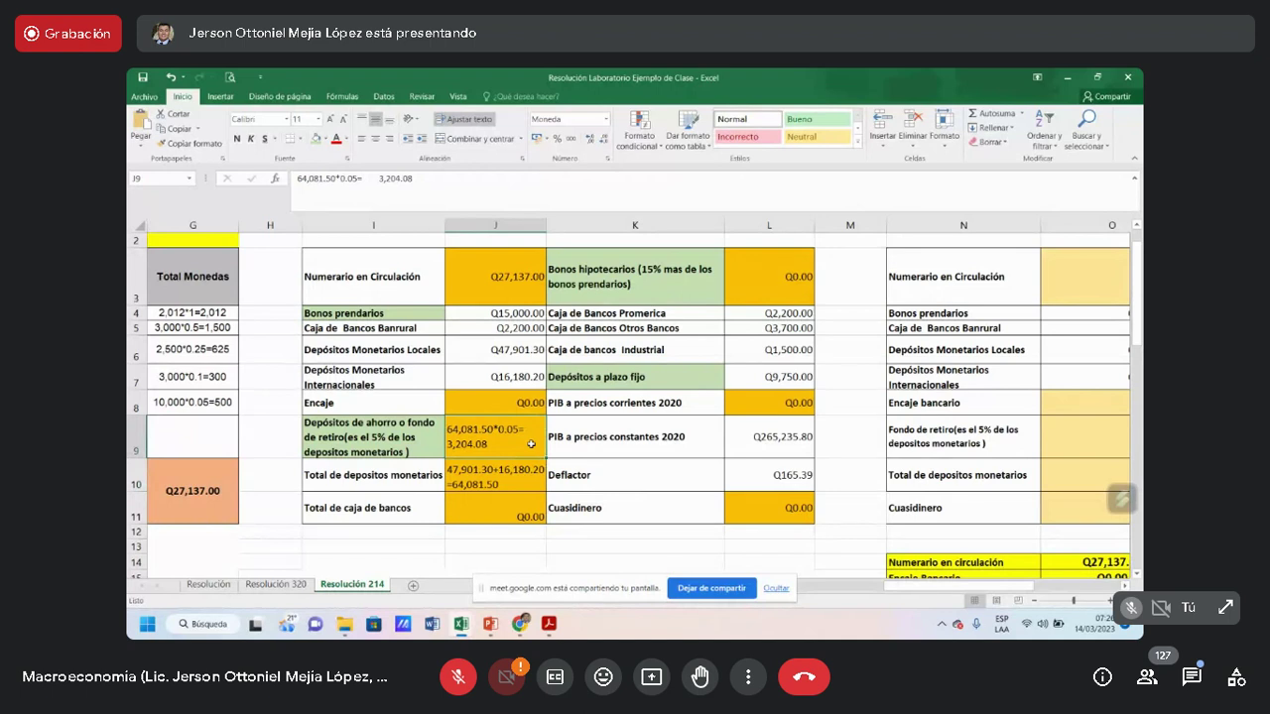
pyautogui.click(393, 447)
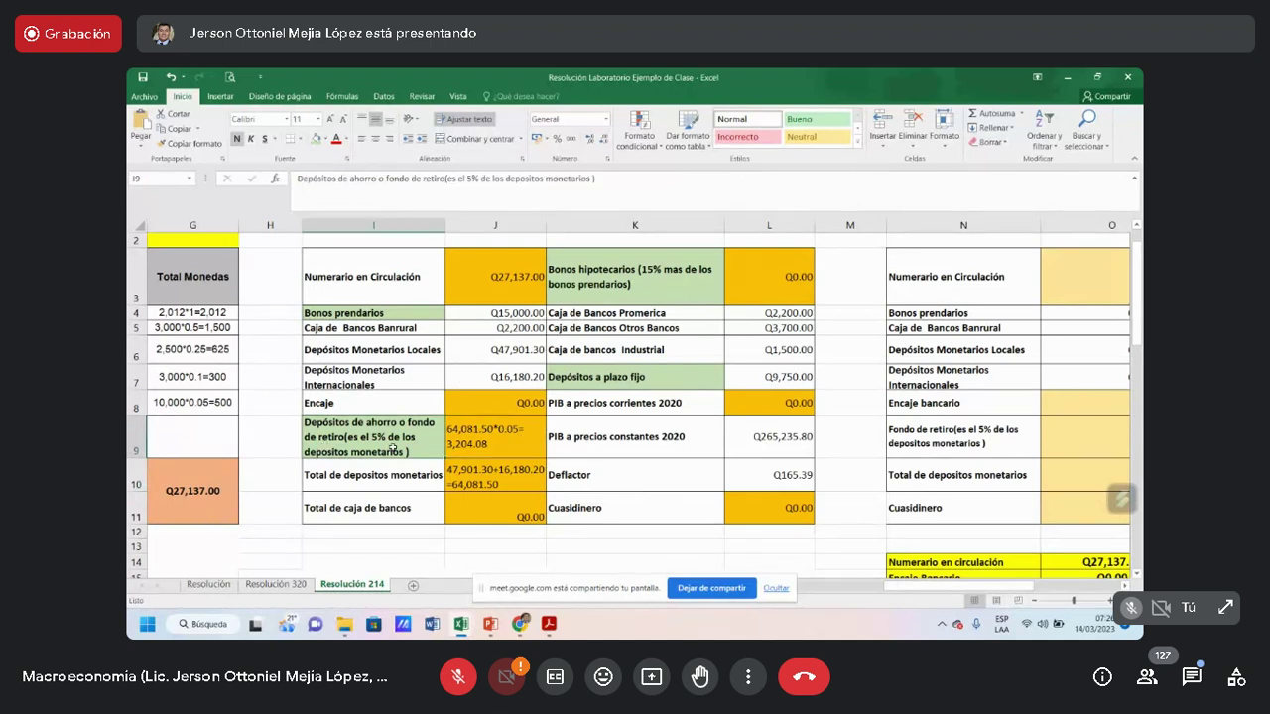
# Enter 15,000*1.15=17,250 as the Bonos hipotecarios value, with spaces before 17,250 to put it on its own line
pyautogui.click(790, 275)
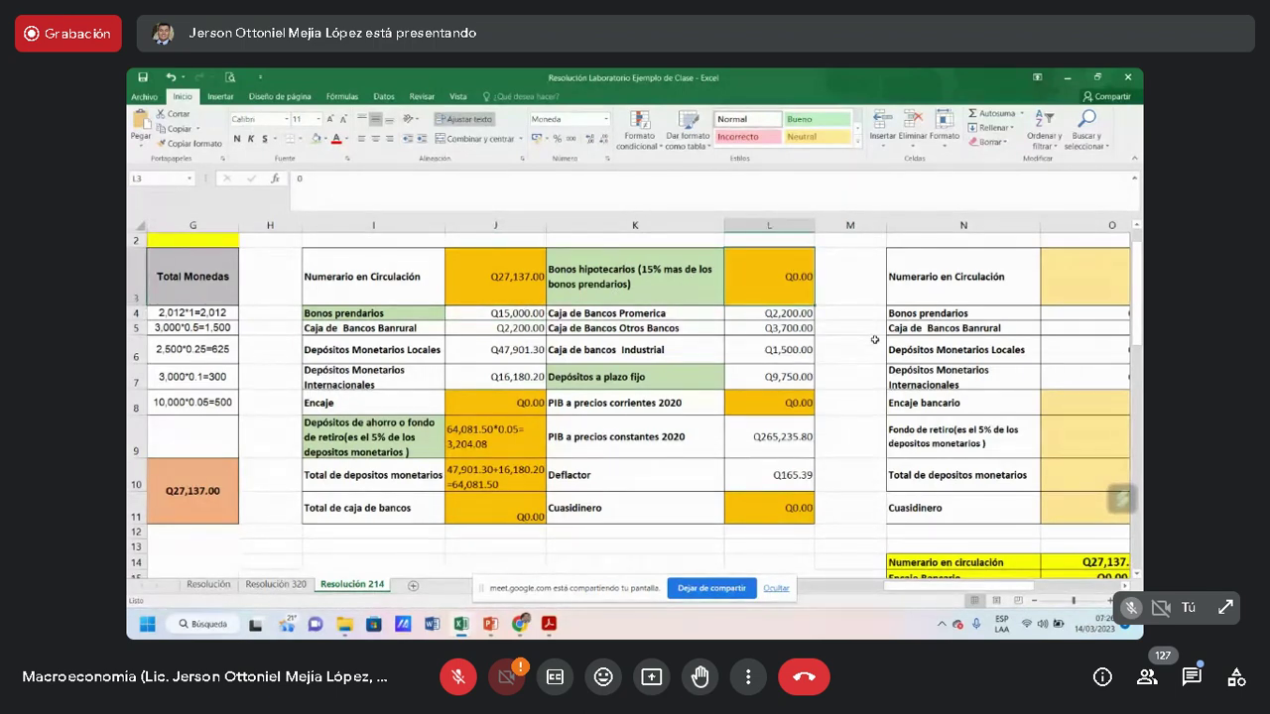
pyautogui.write('15,000')
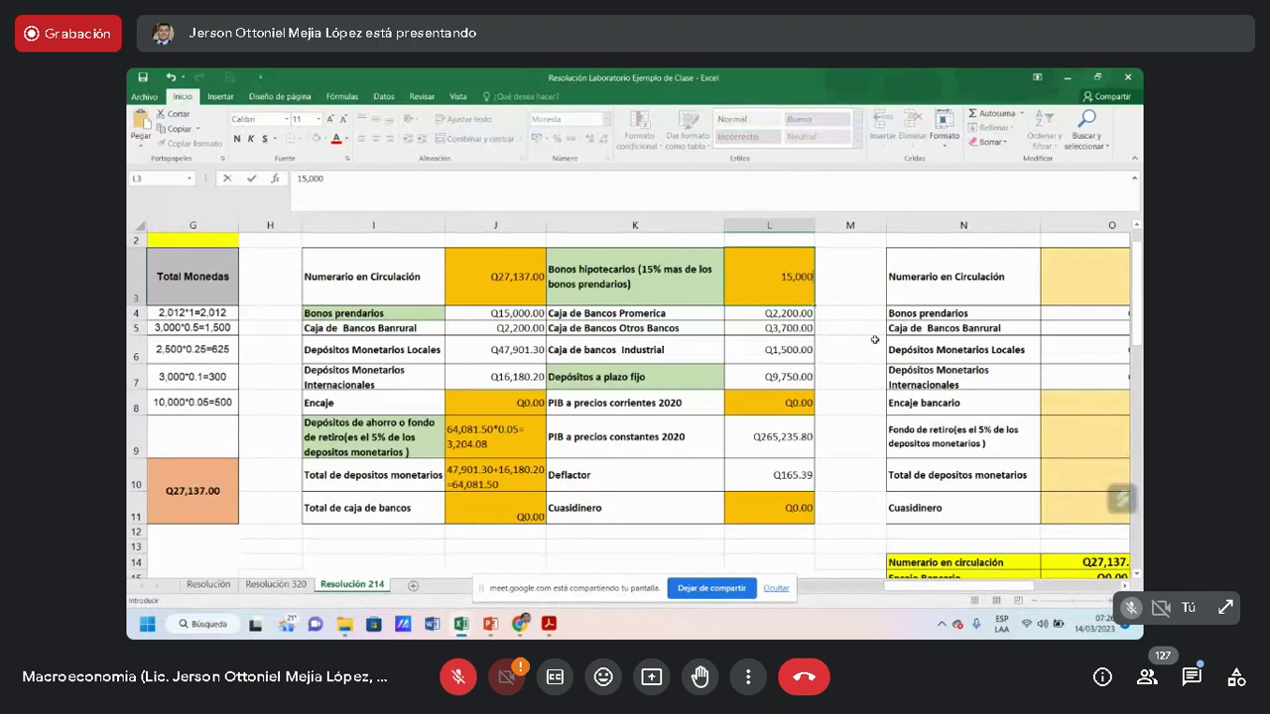
pyautogui.write('*1.15=')
pyautogui.write('17,250')
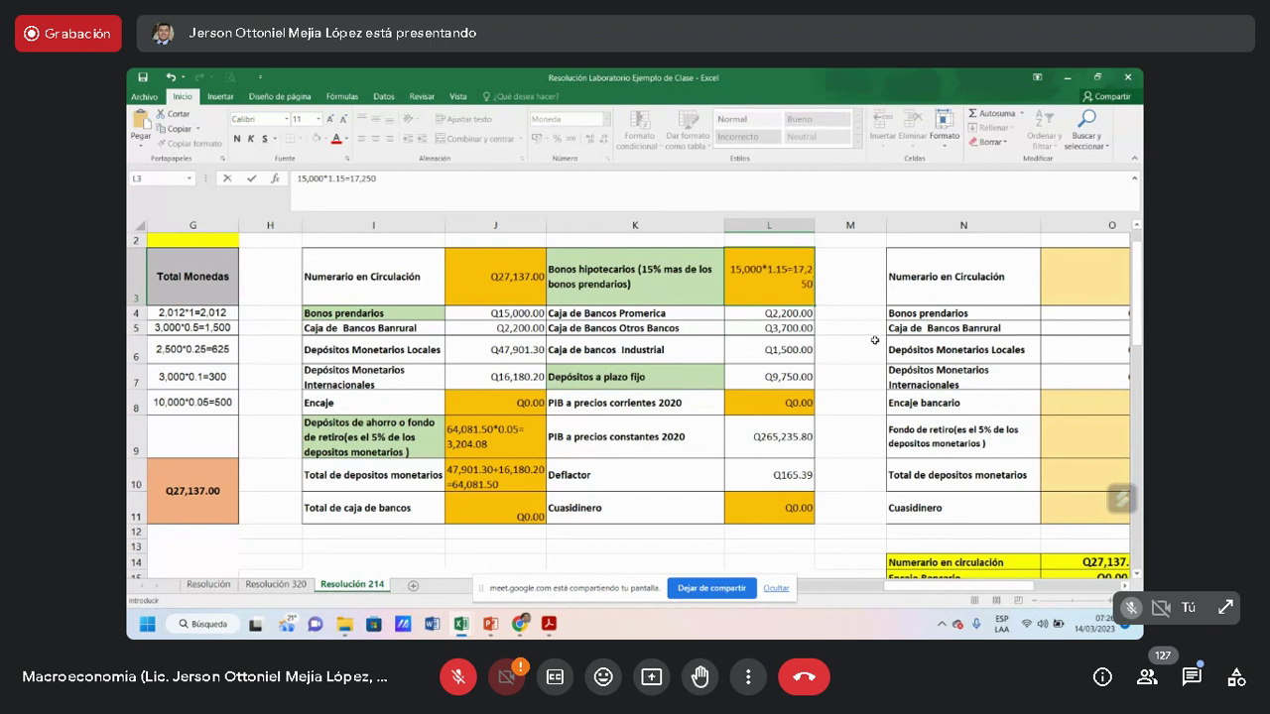
pyautogui.press('Return')
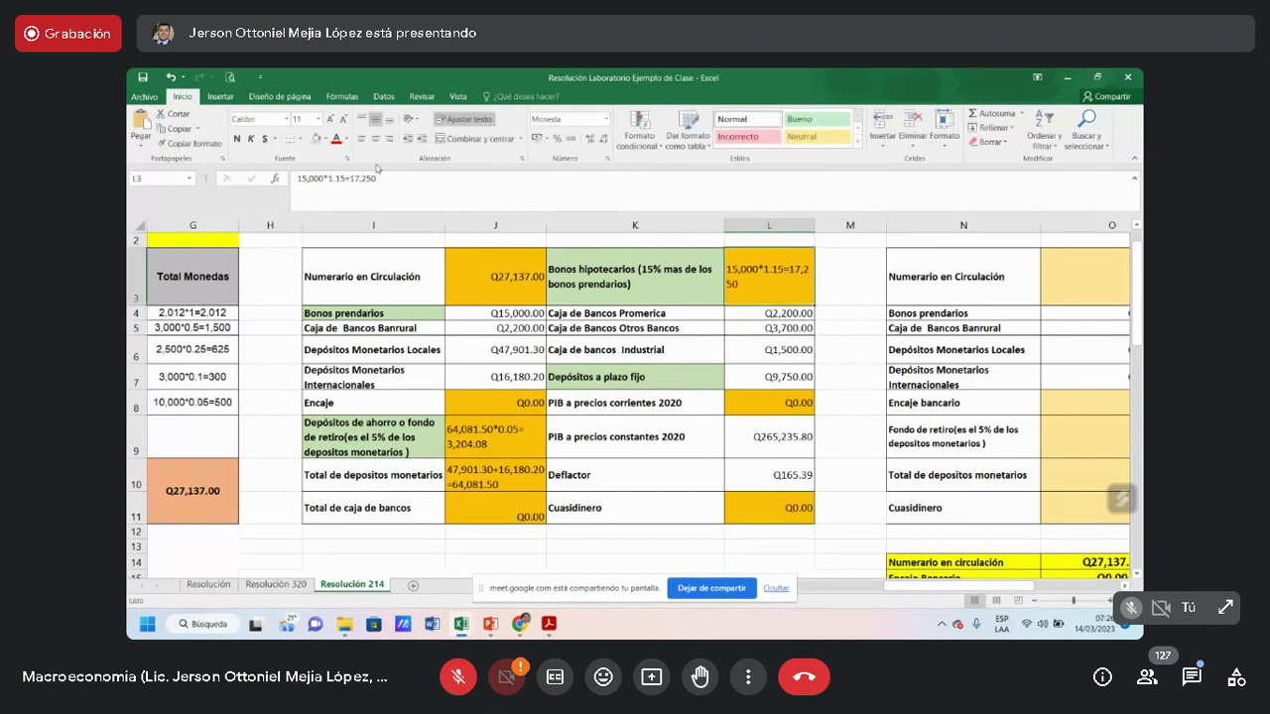
pyautogui.click(353, 178)
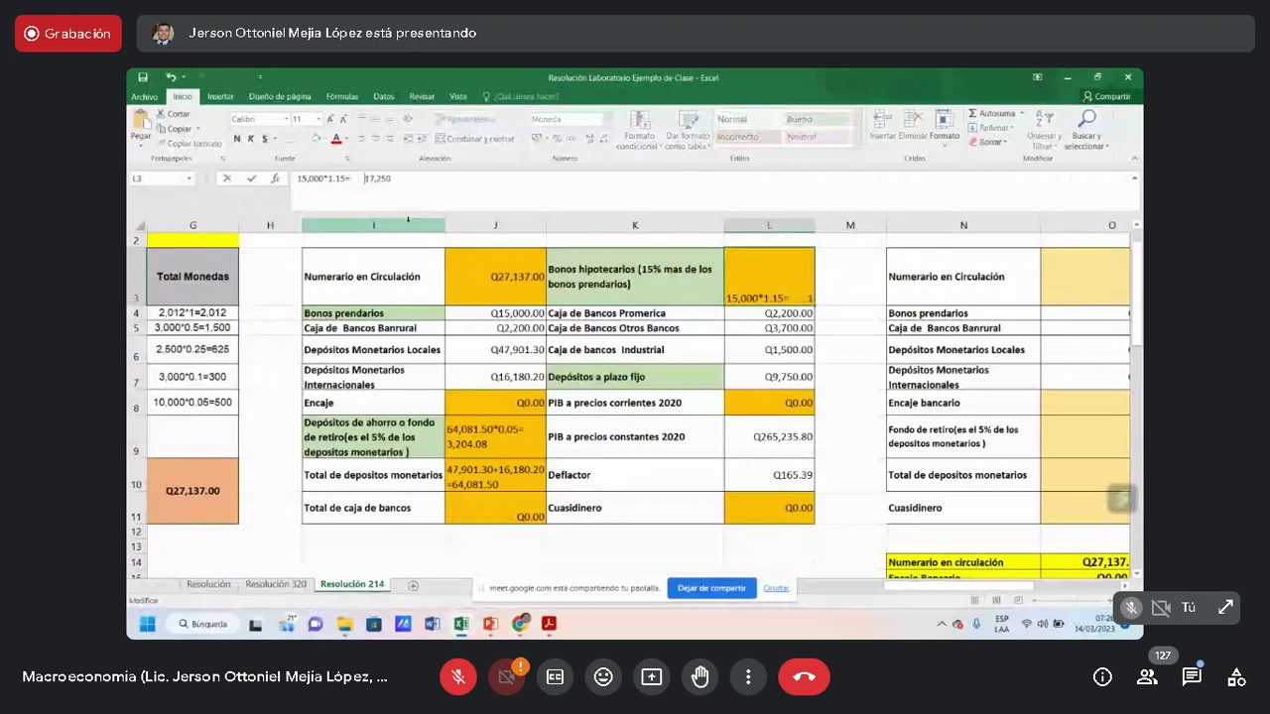
pyautogui.press('Return')
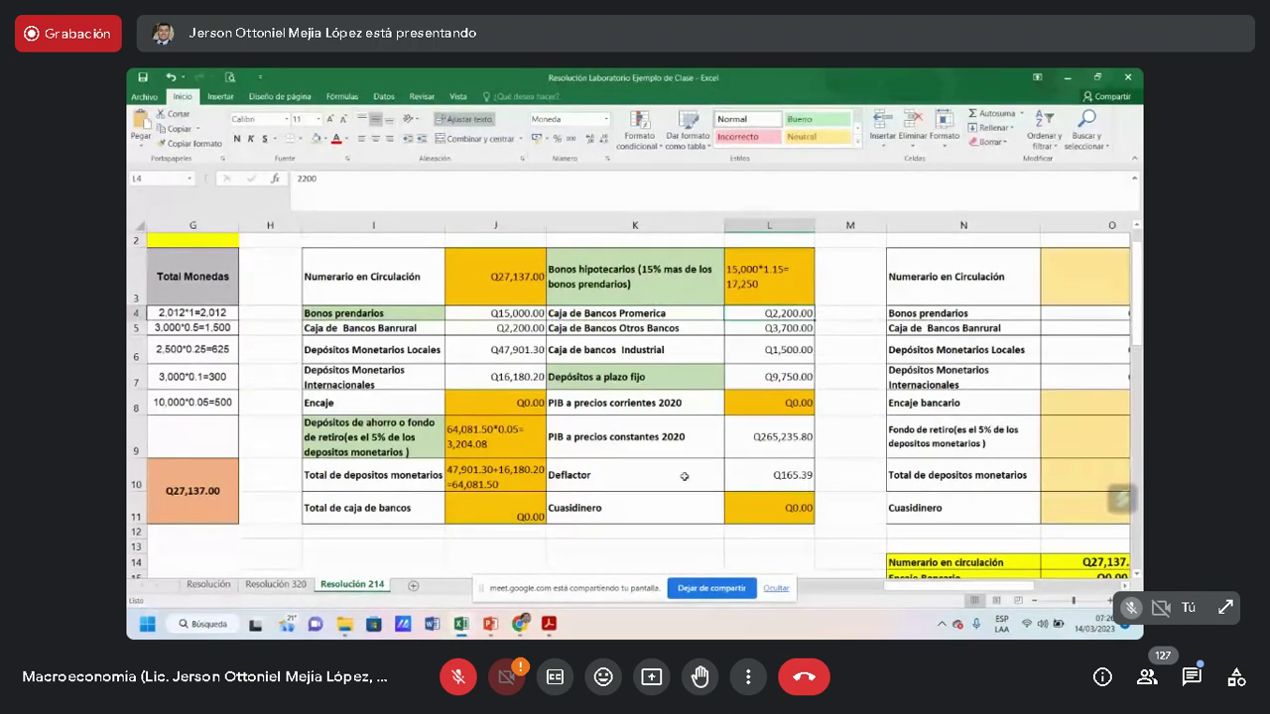
# Check the green-marked components and enter their sum 15000+3204.08+17250+9750=45,204.08 as the Cuasidinero value
pyautogui.click(645, 439)
pyautogui.hotkey('ctrl', 'Up')
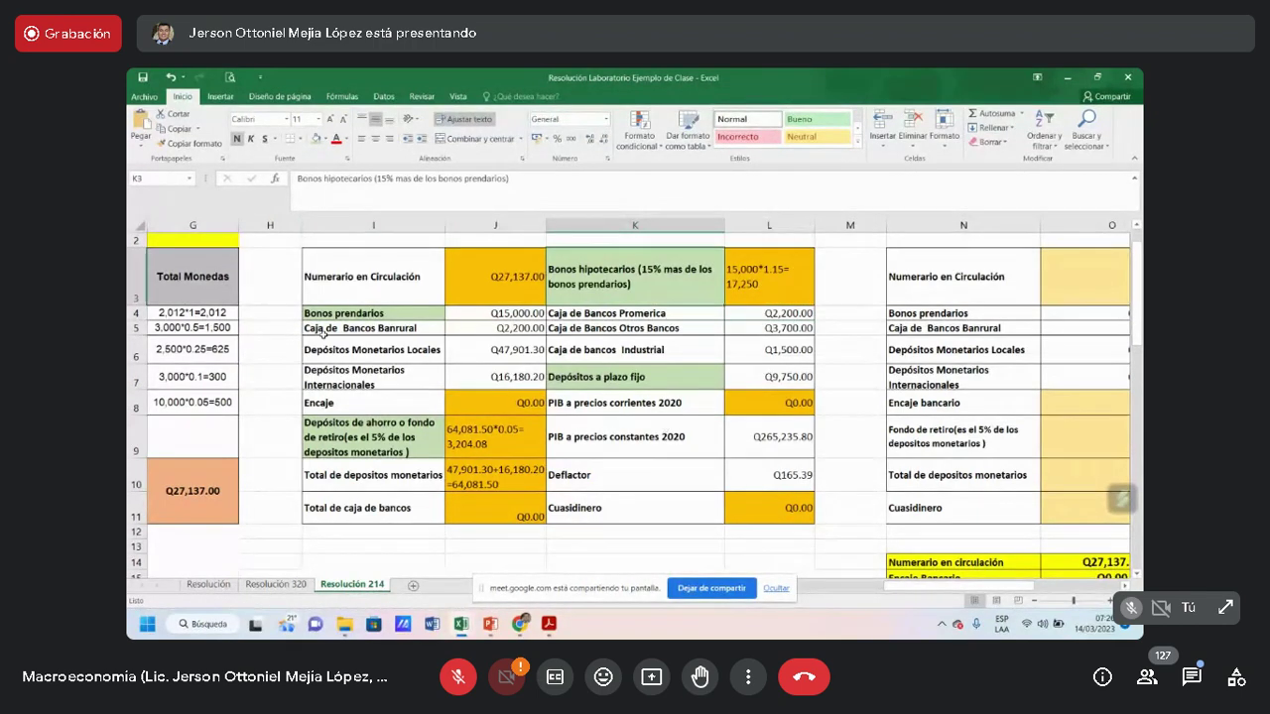
pyautogui.click(374, 319)
pyautogui.click(369, 441)
pyautogui.click(565, 385)
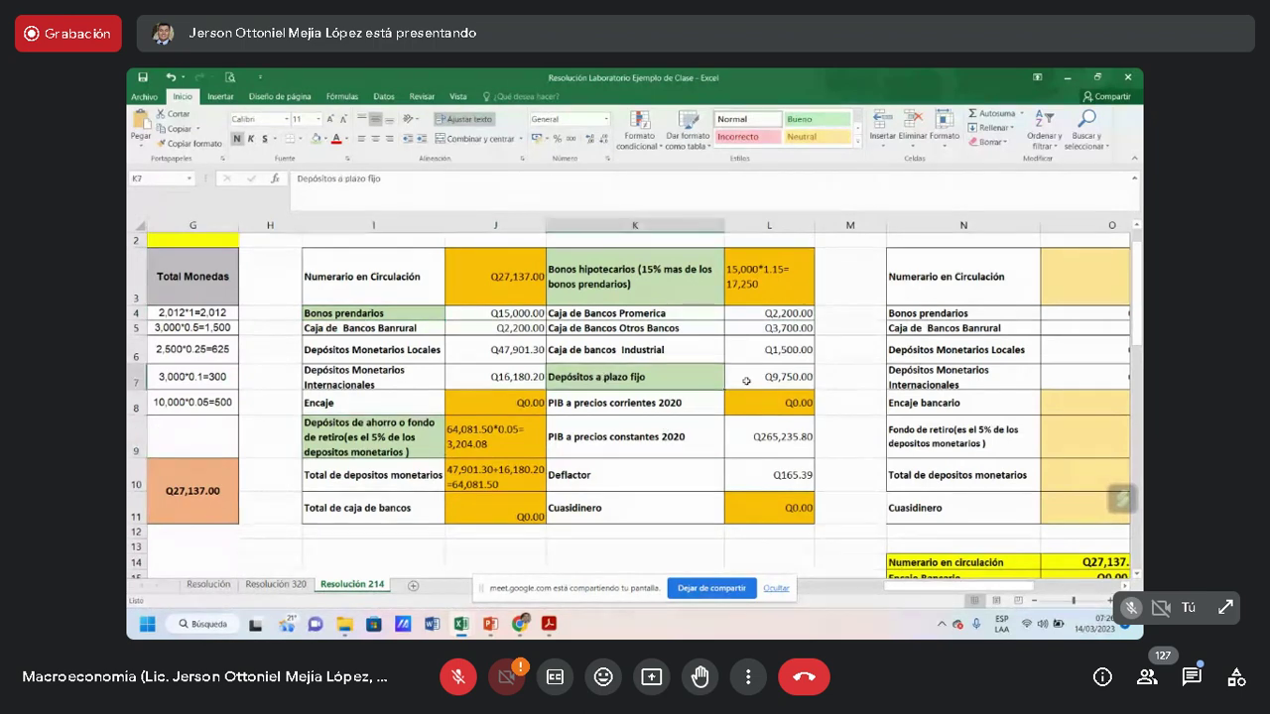
pyautogui.click(773, 291)
pyautogui.click(628, 378)
pyautogui.click(778, 510)
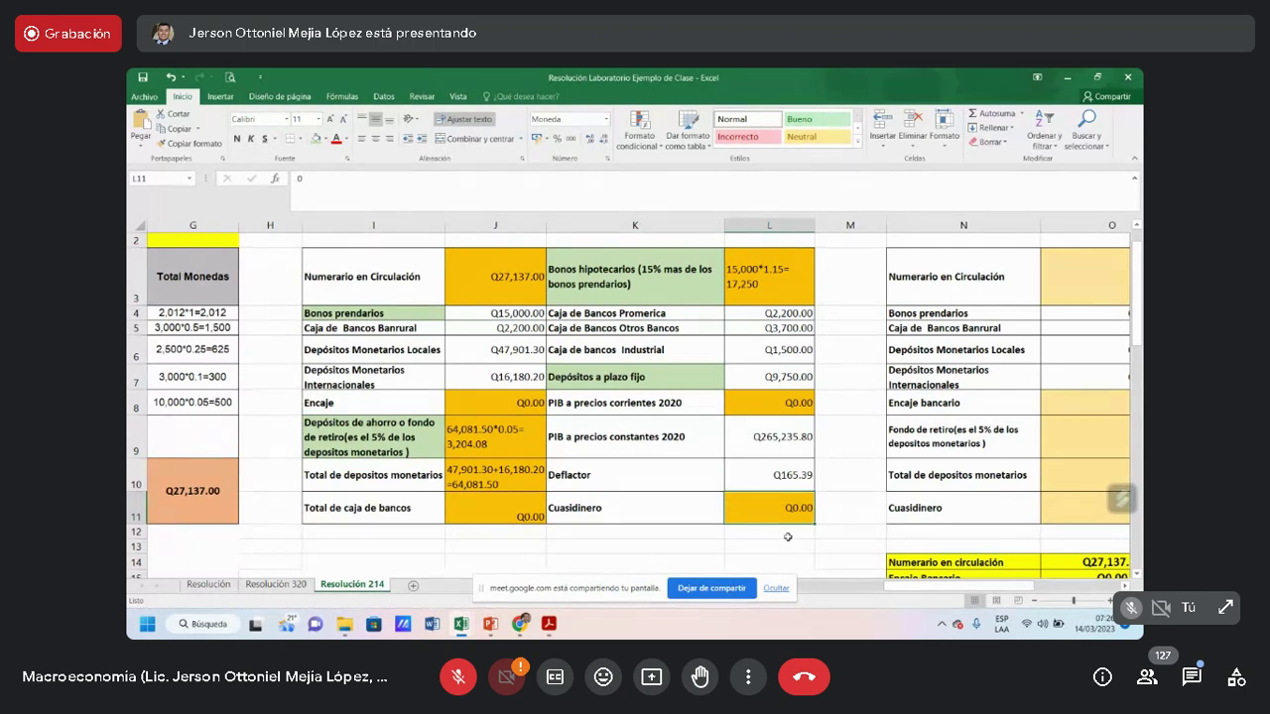
pyautogui.write('15000')
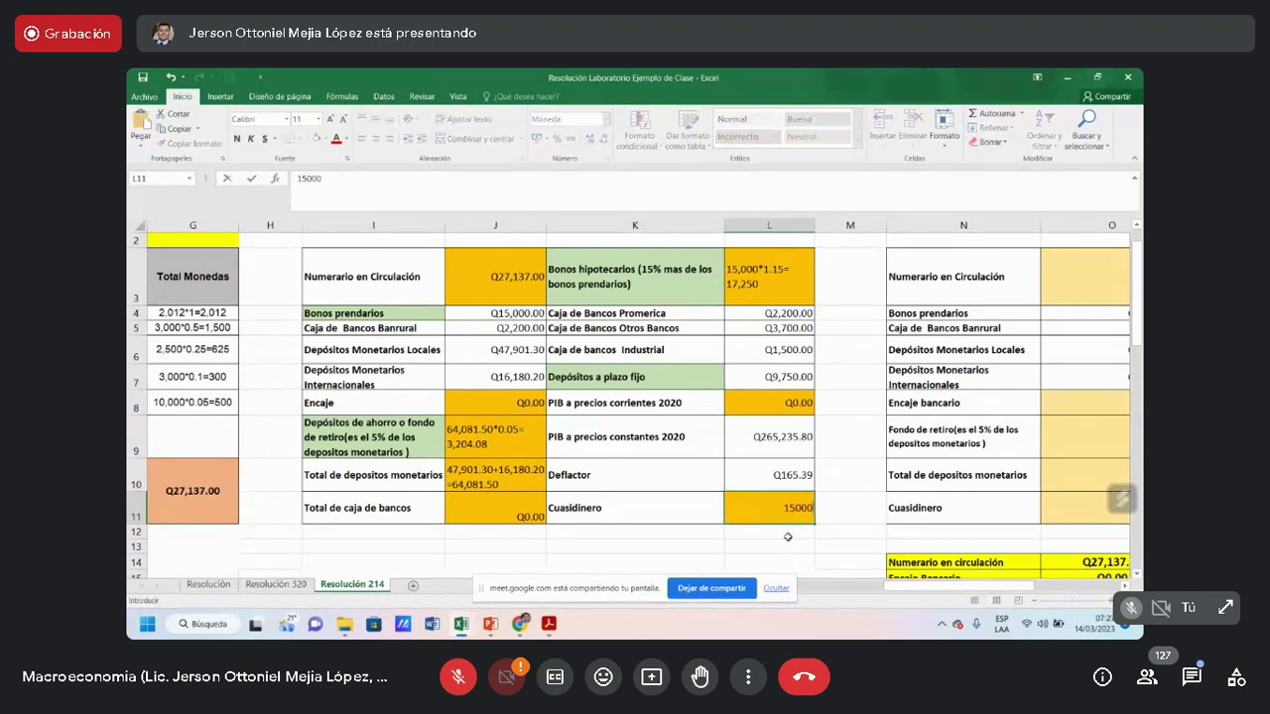
pyautogui.write('+3204.08+17250')
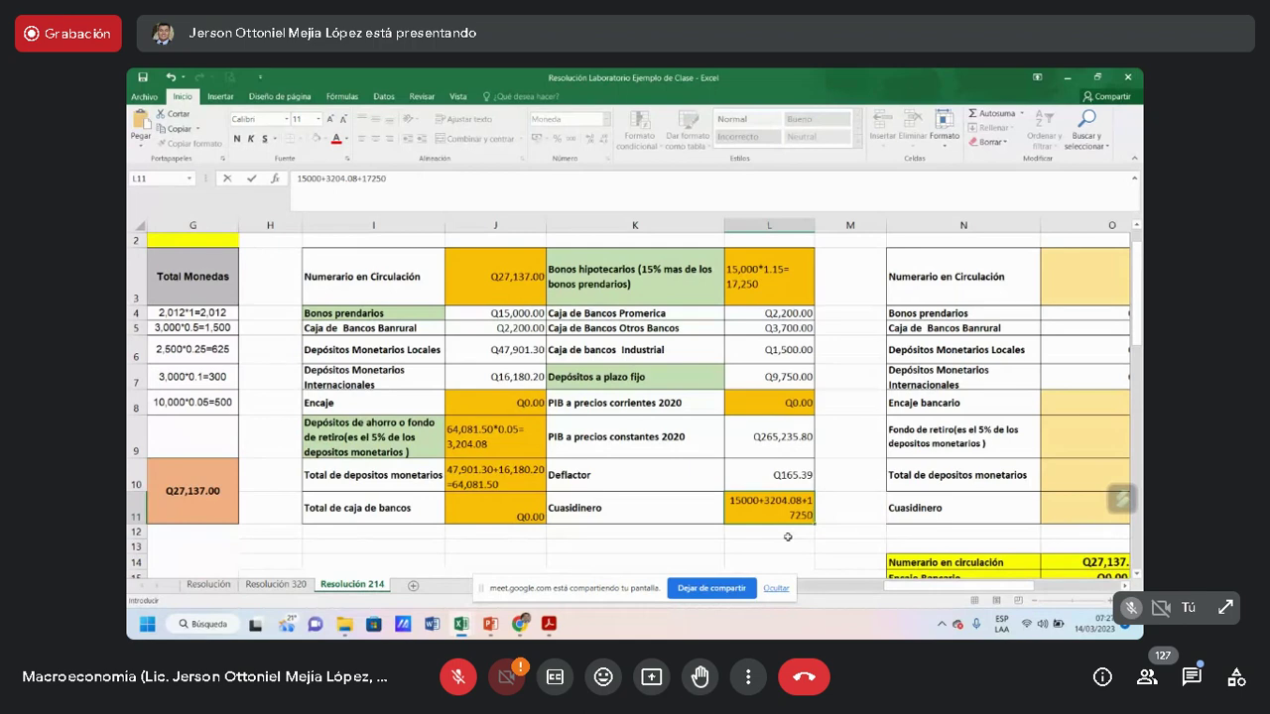
pyautogui.write('+')
pyautogui.write('9750=')
pyautogui.write('45,204.08')
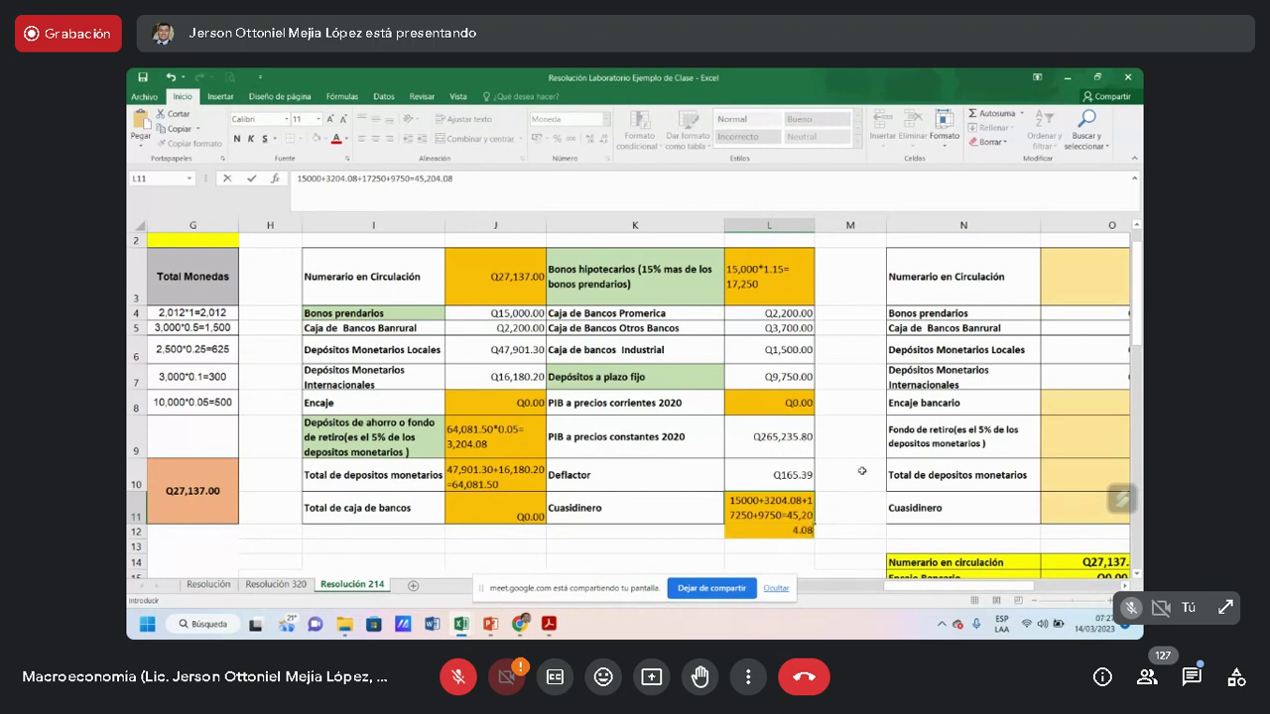
pyautogui.hotkey('ctrl', 'Return')
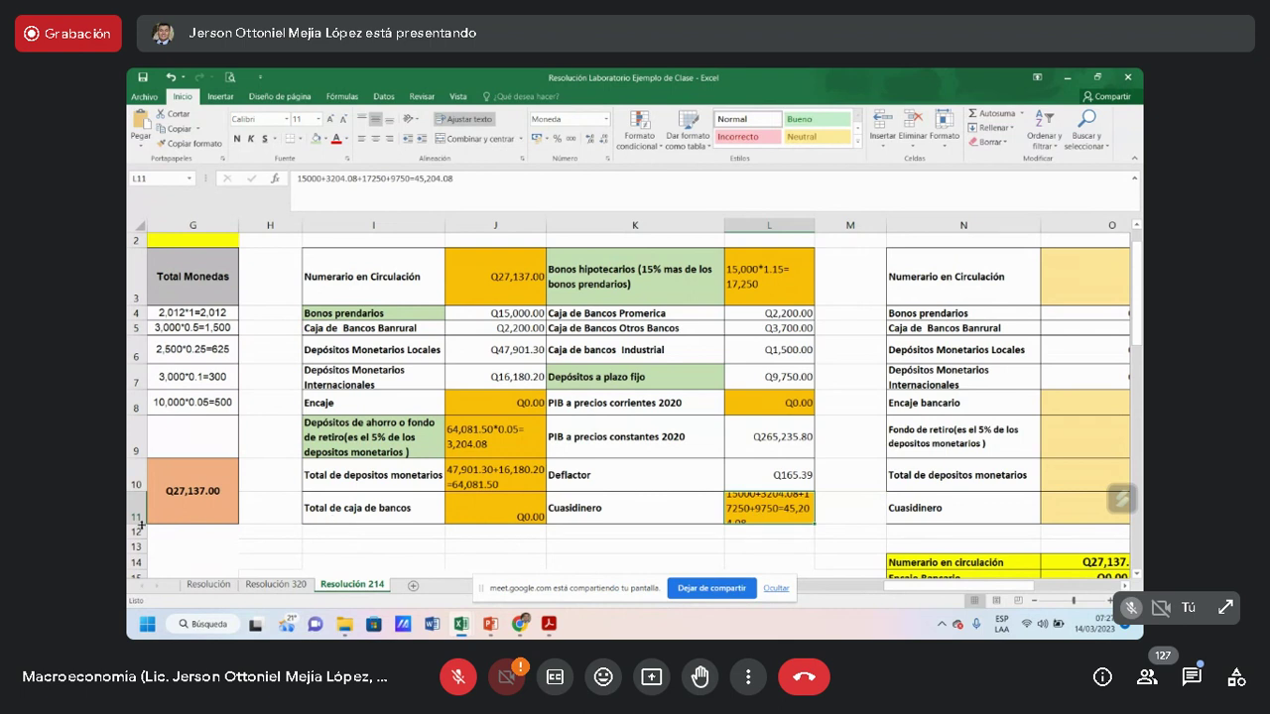
# Make row 11 taller and add spaces before 45,204.08 so the Cuasidinero result sits on its own line
pyautogui.moveTo(141, 524); pyautogui.dragTo(146, 542)
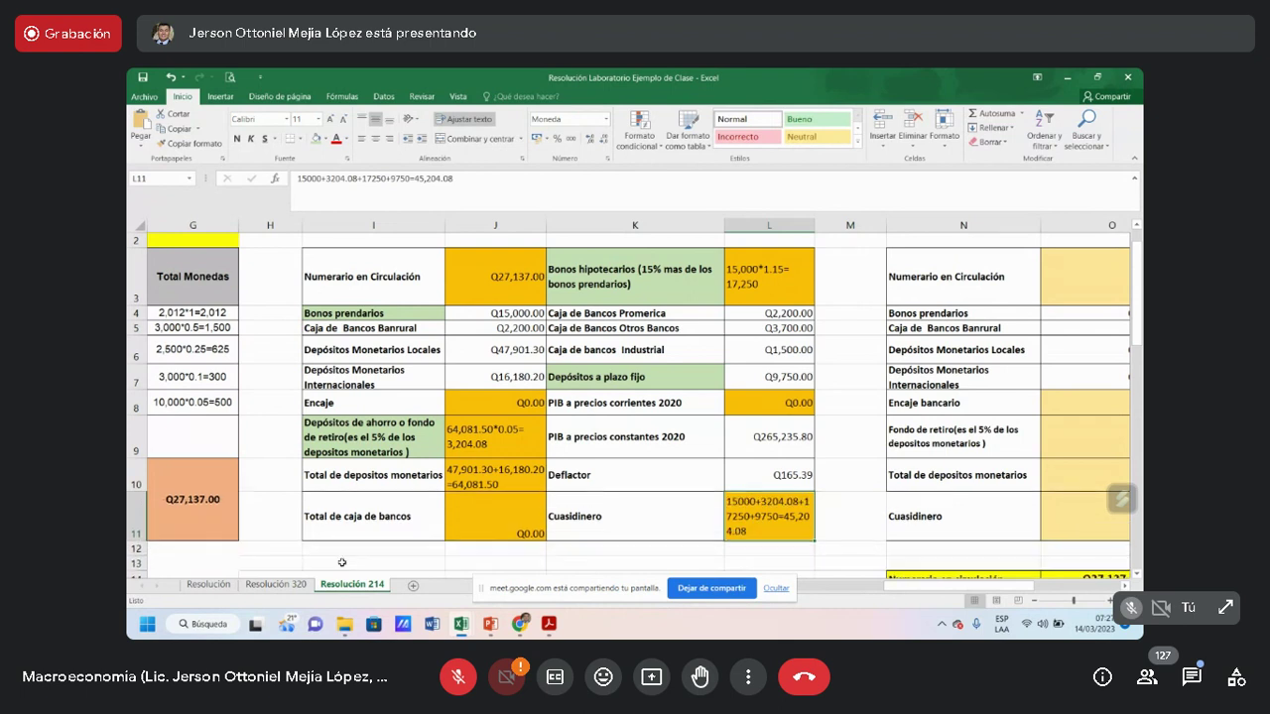
pyautogui.doubleClick(784, 517)
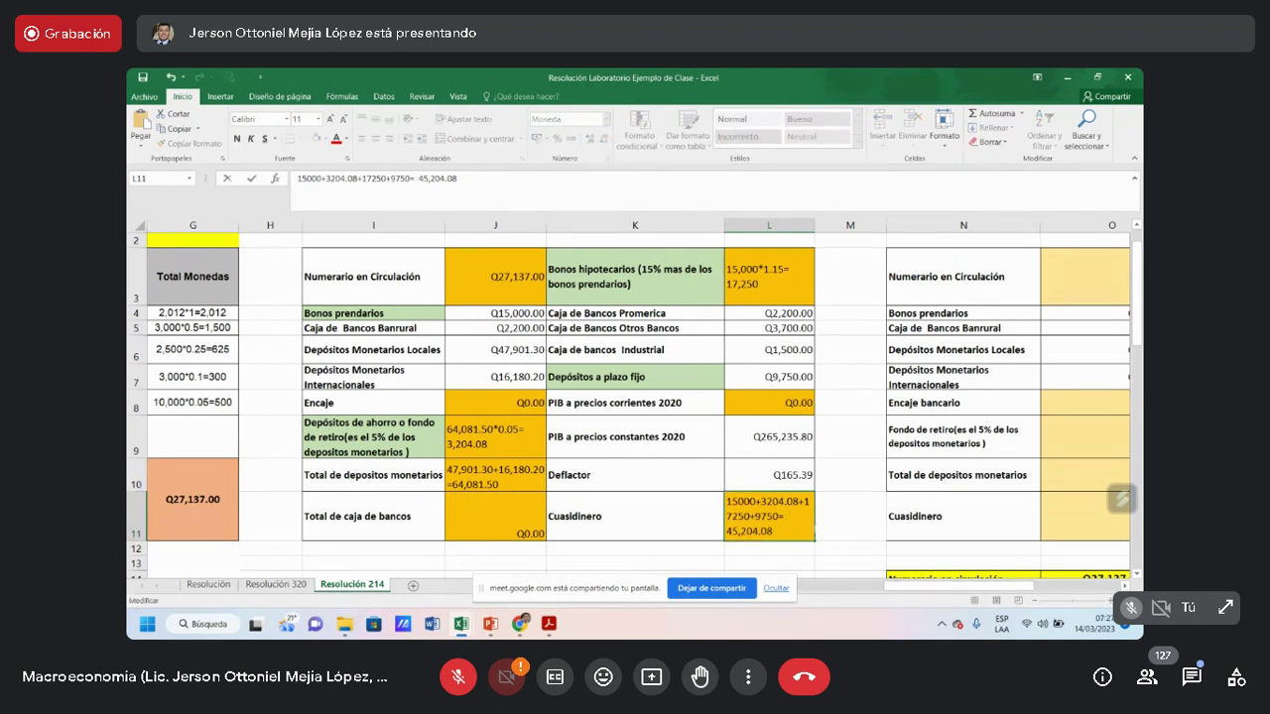
pyautogui.click(838, 441)
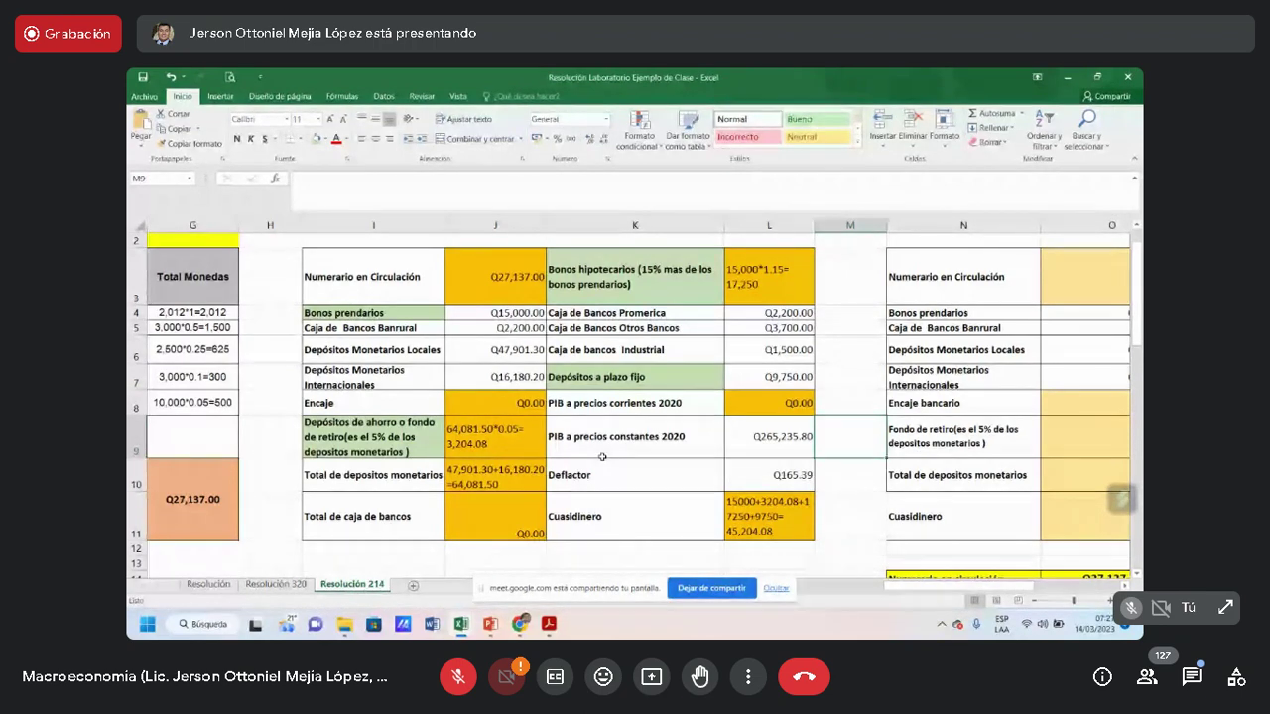
# Review the Cuasidinero sum against Bonos prendarios, Depósitos de ahorro o fondo de retiro, Bonos hipotecarios and Depósitos a plazo fijo
pyautogui.click(534, 407)
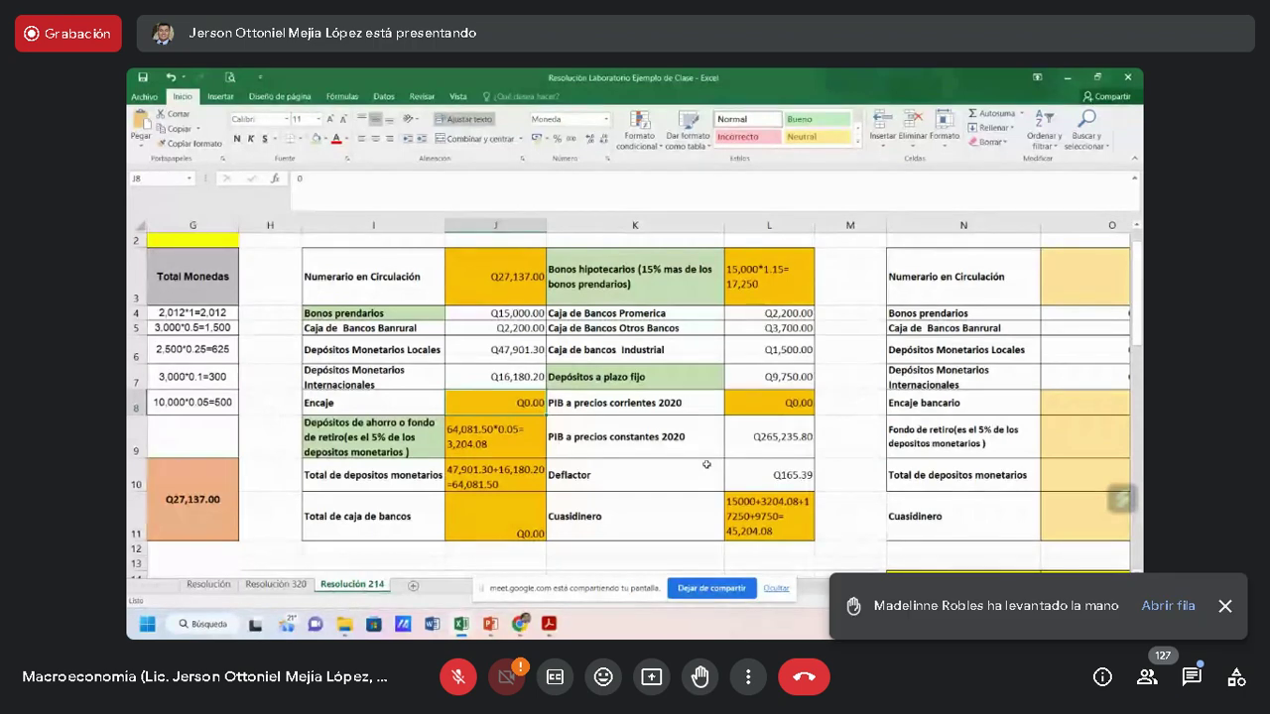
pyautogui.click(405, 476)
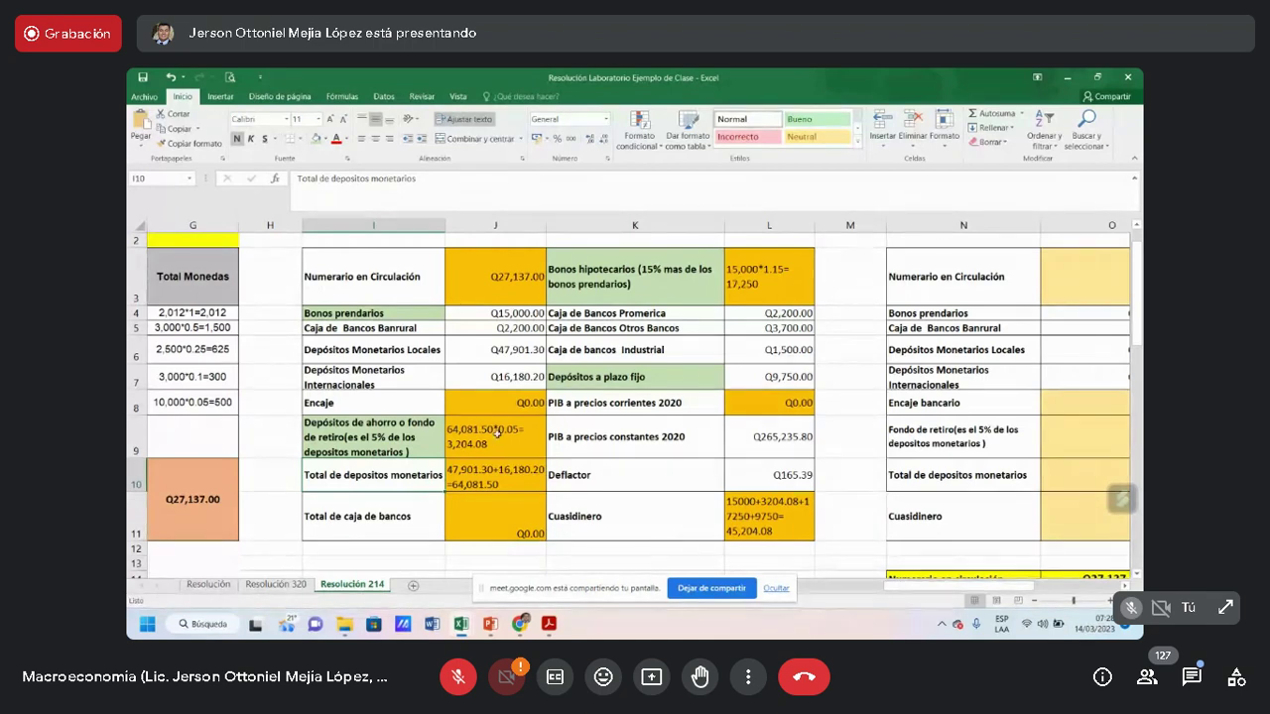
pyautogui.click(653, 281)
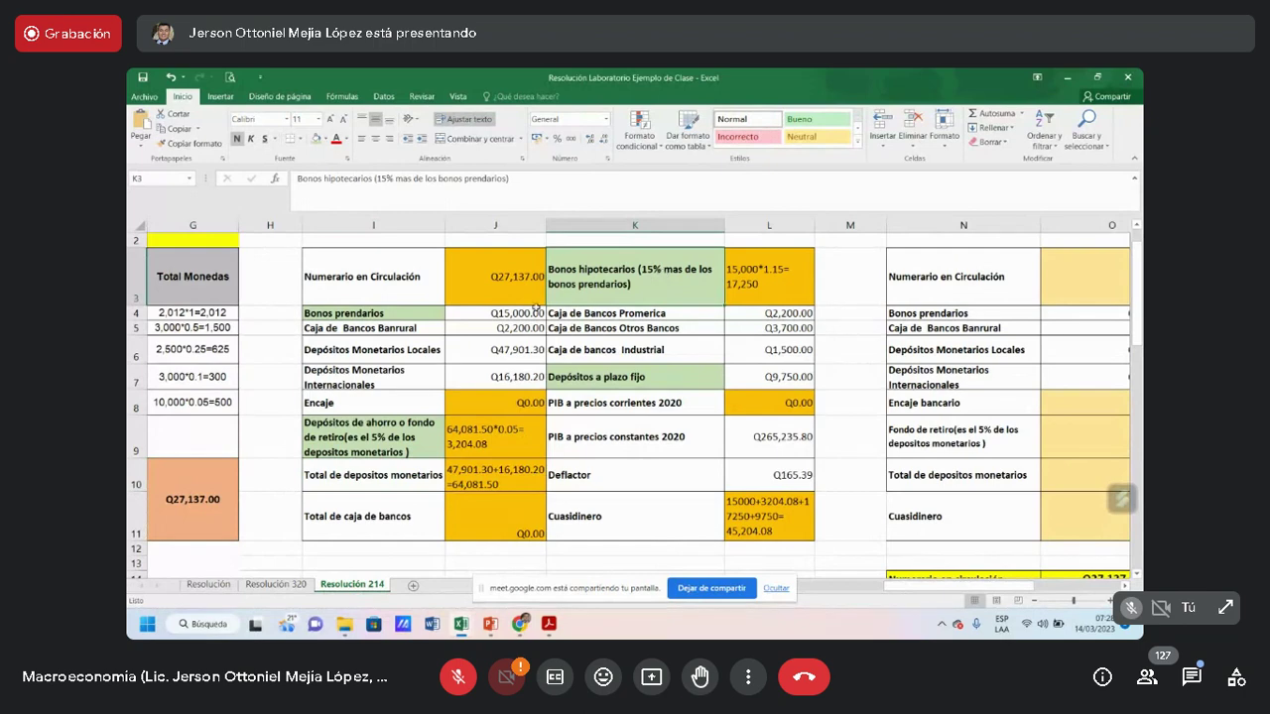
pyautogui.click(526, 312)
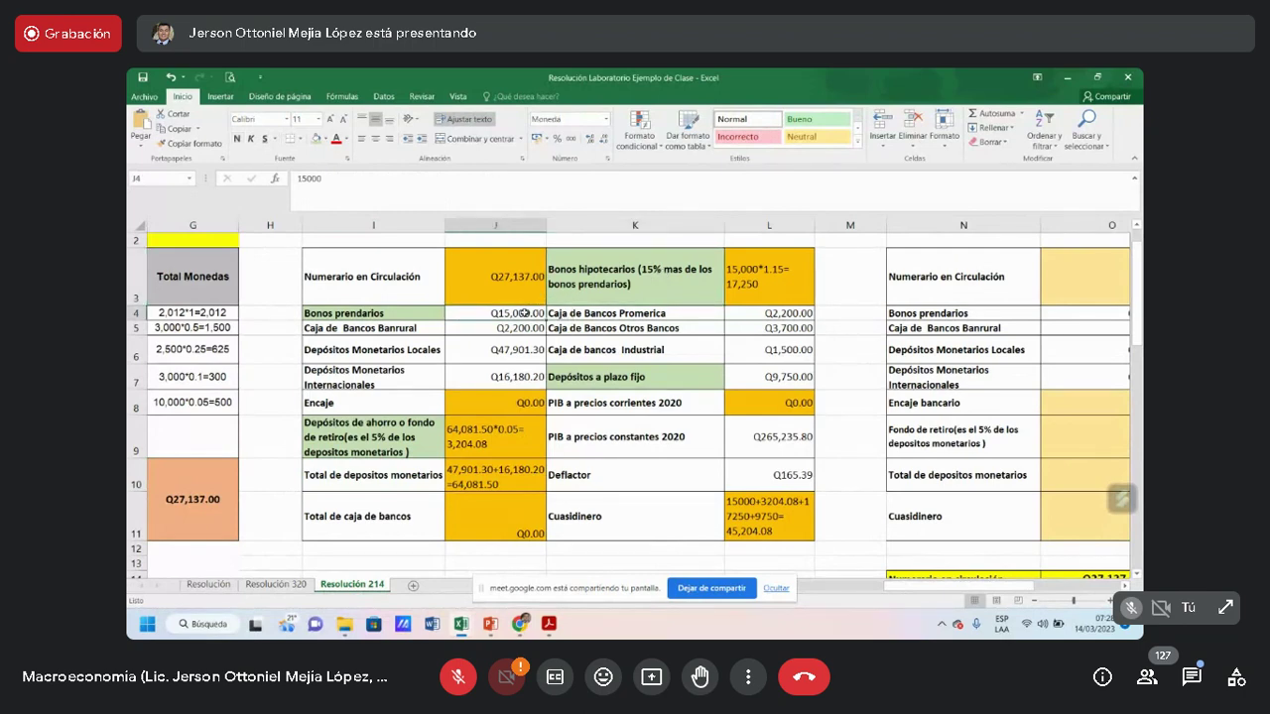
pyautogui.click(761, 504)
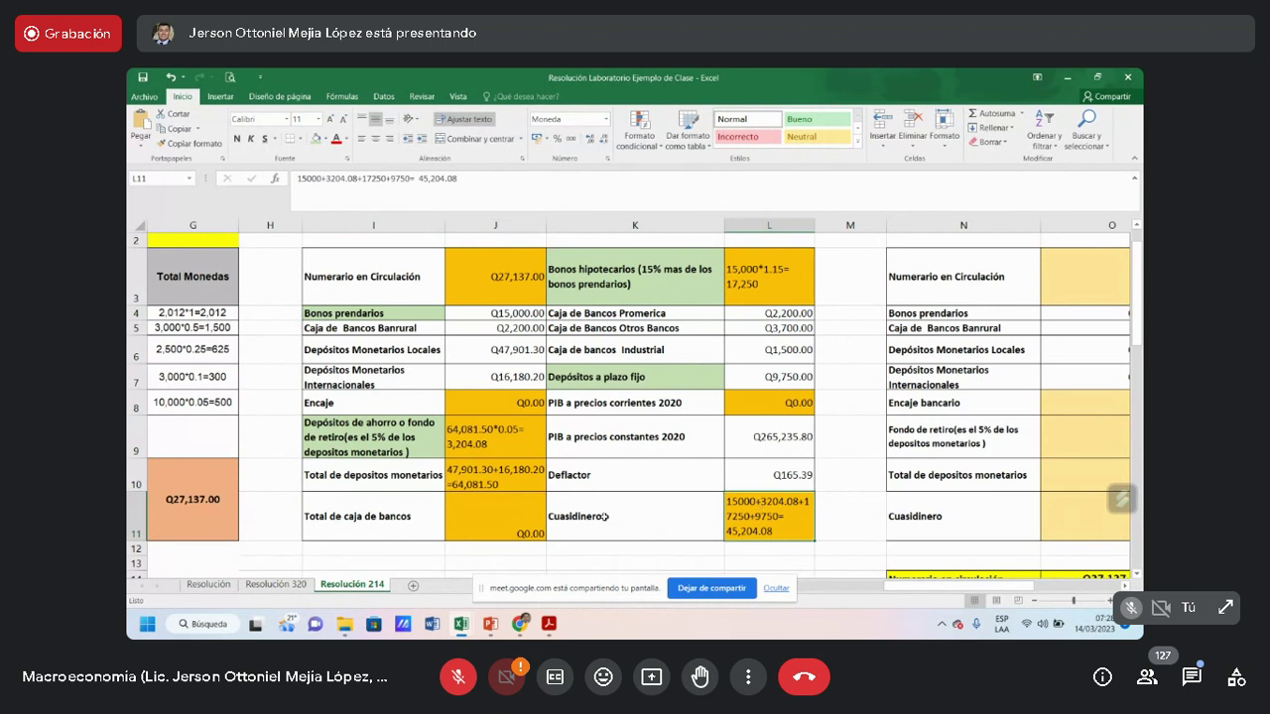
pyautogui.click(370, 315)
pyautogui.click(518, 317)
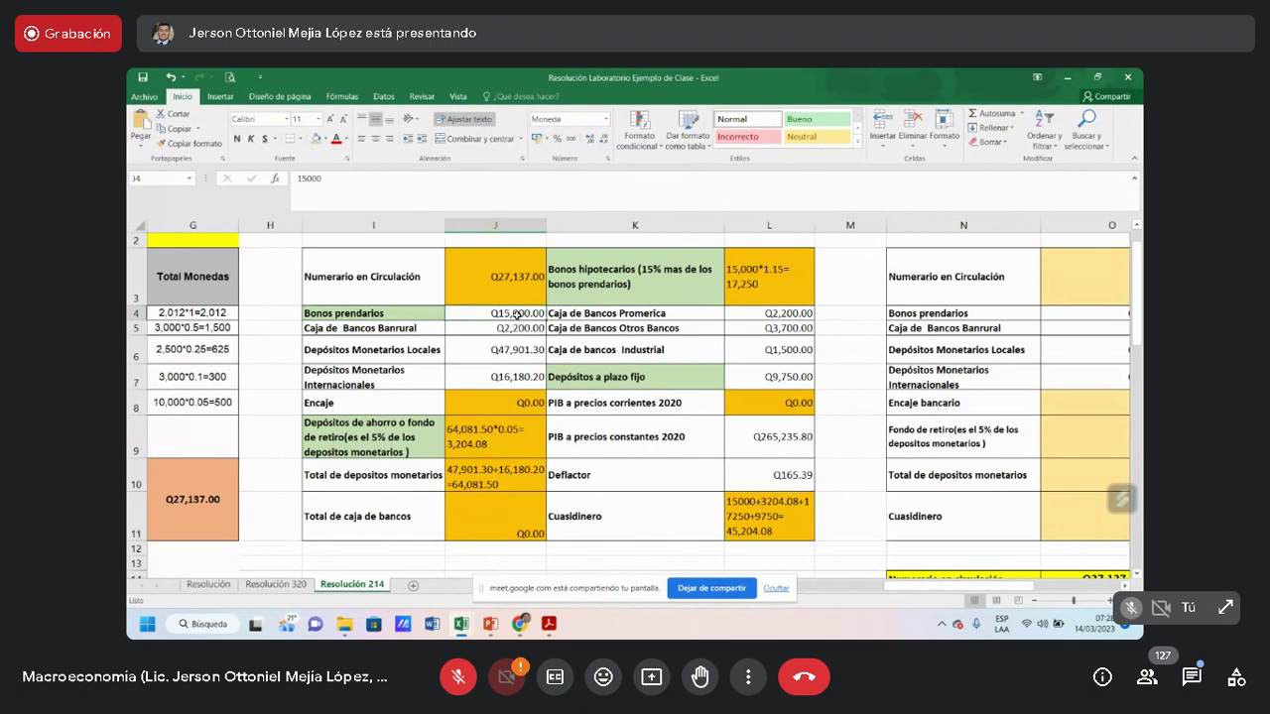
pyautogui.click(383, 425)
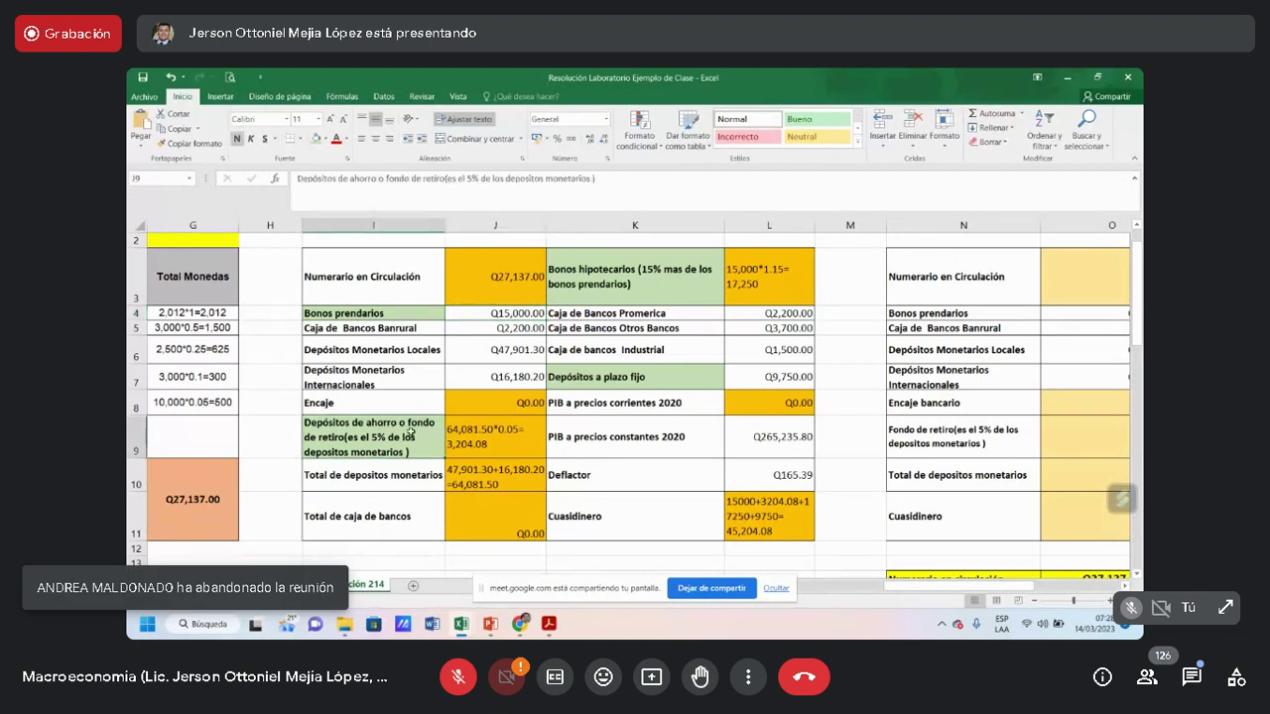
pyautogui.click(650, 283)
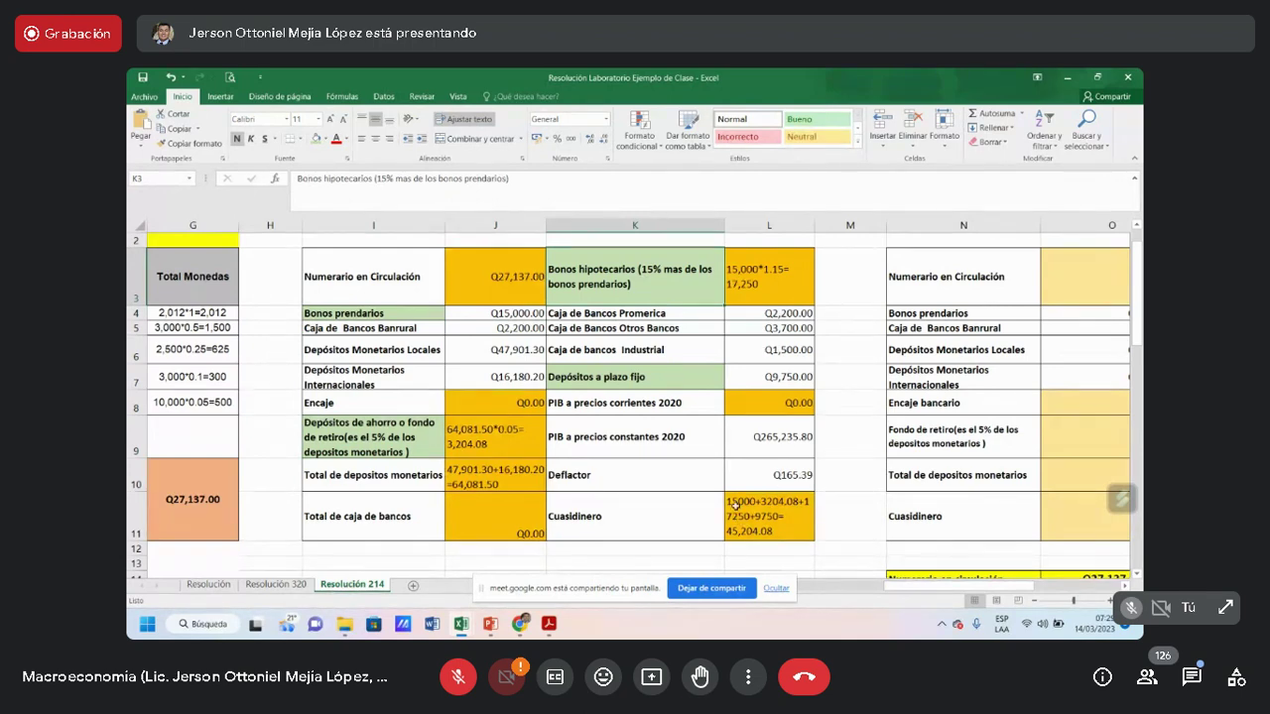
pyautogui.click(613, 376)
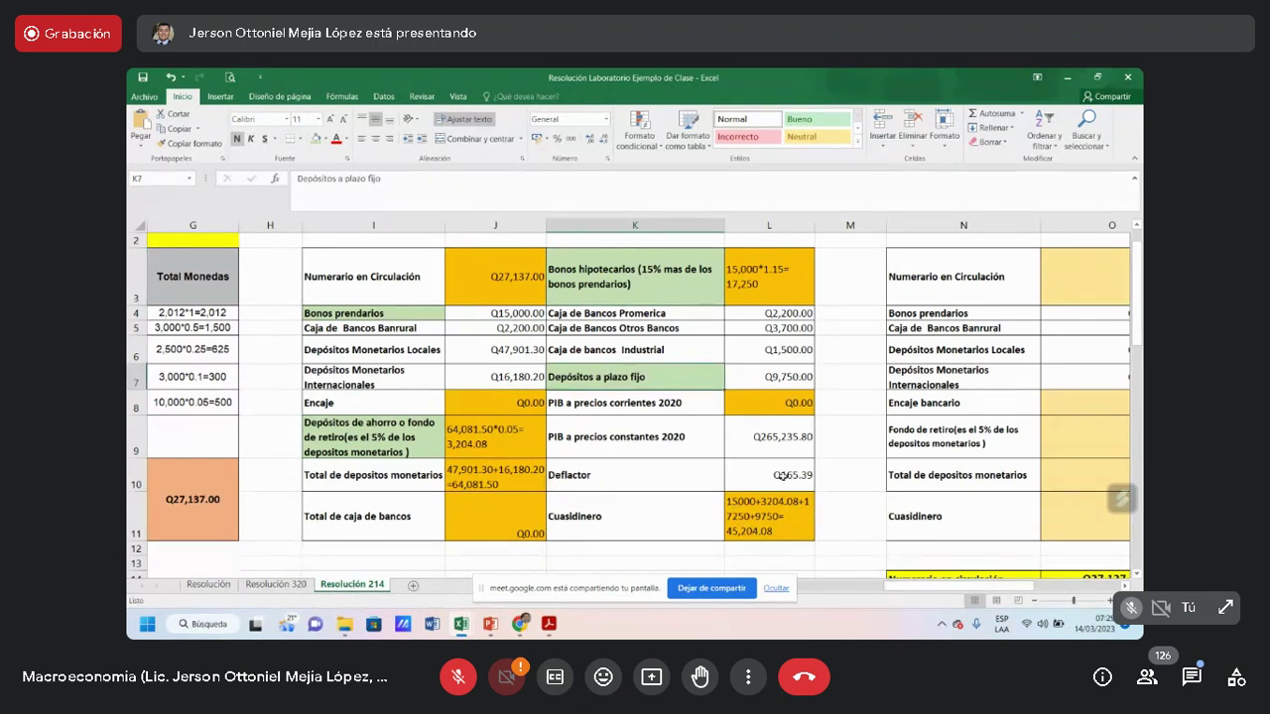
pyautogui.click(864, 434)
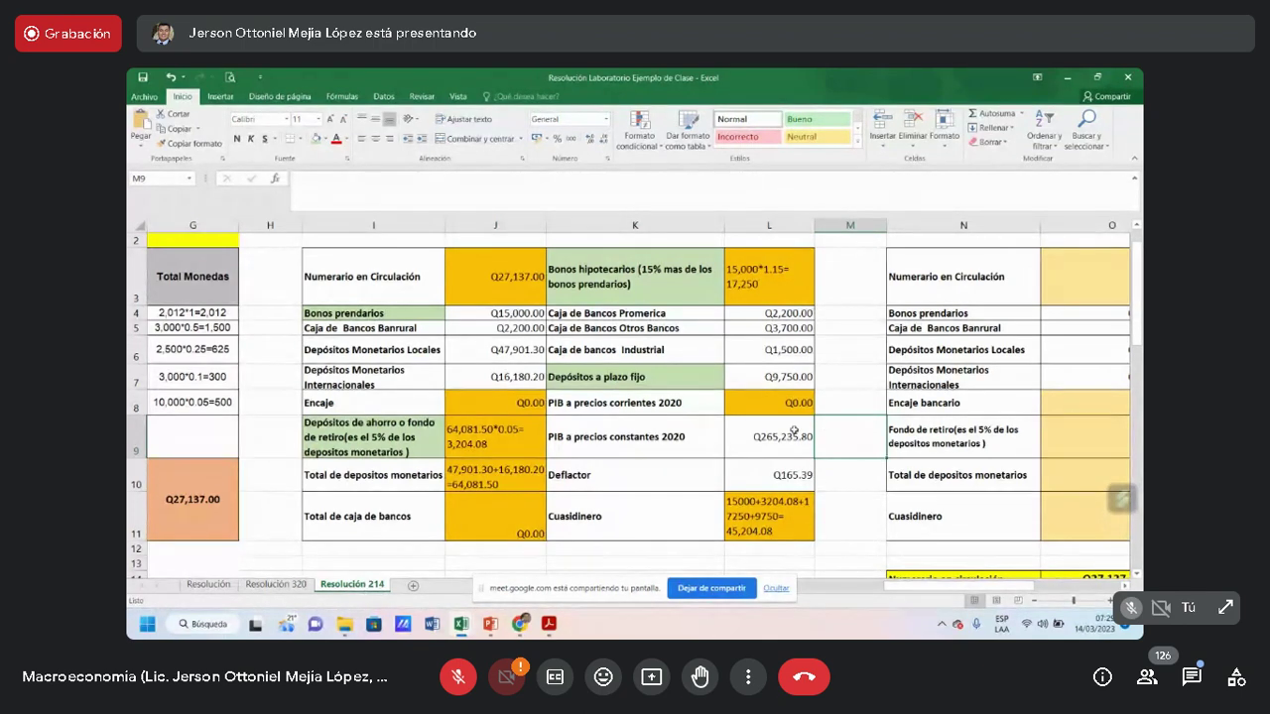
# Enter the sum of total monetary deposits and Cuasidinero, 64,081.50+45,204.08=109,285.58, as the Encaje value
pyautogui.click(497, 407)
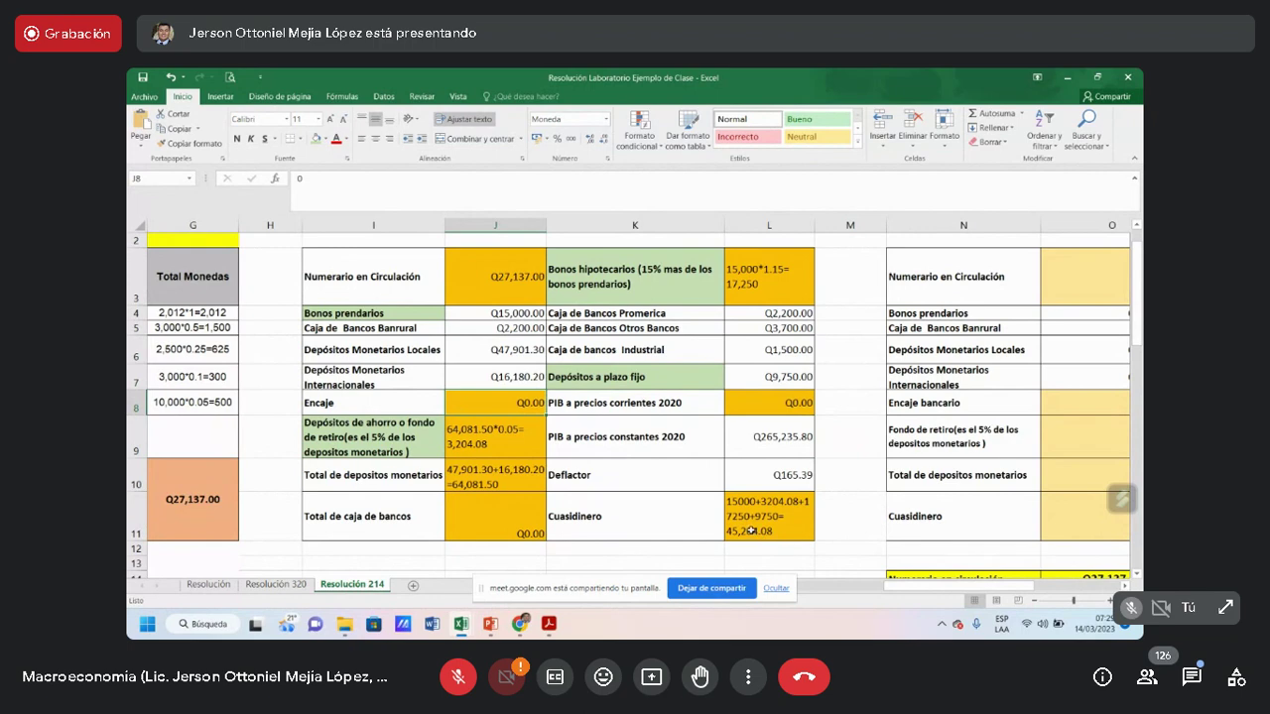
pyautogui.write('64,')
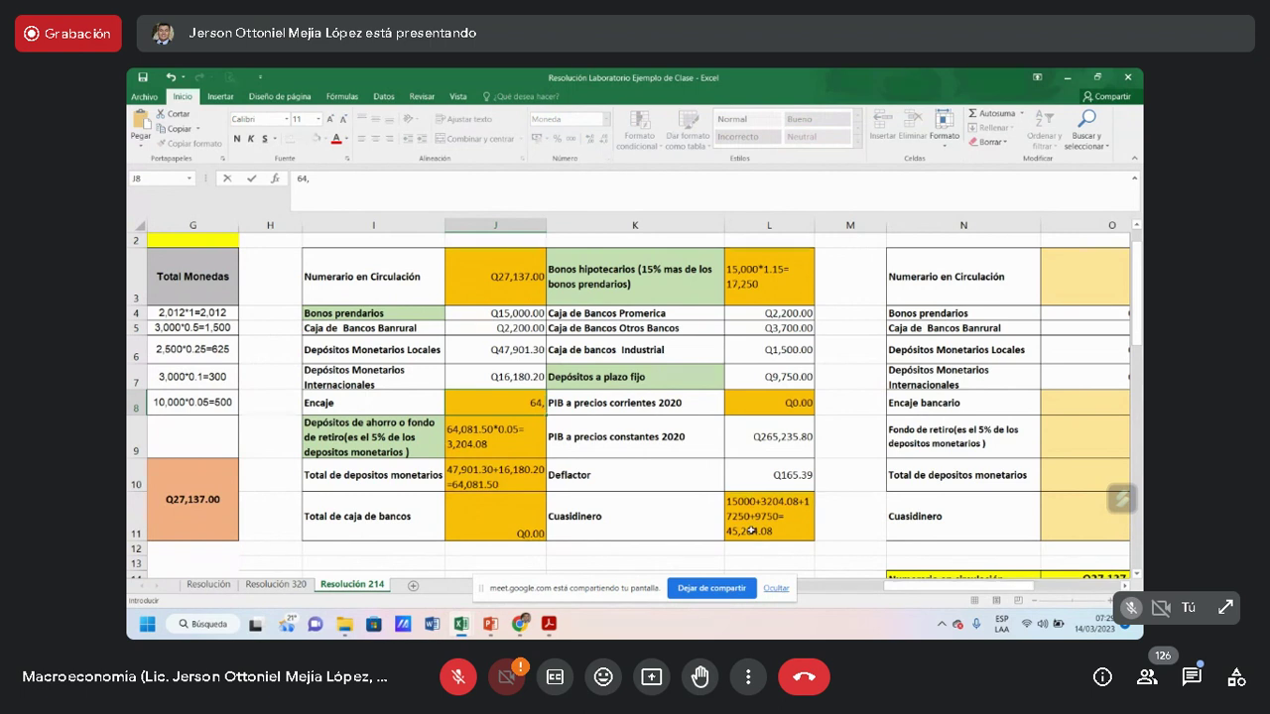
pyautogui.write('081.50+45,204.08=')
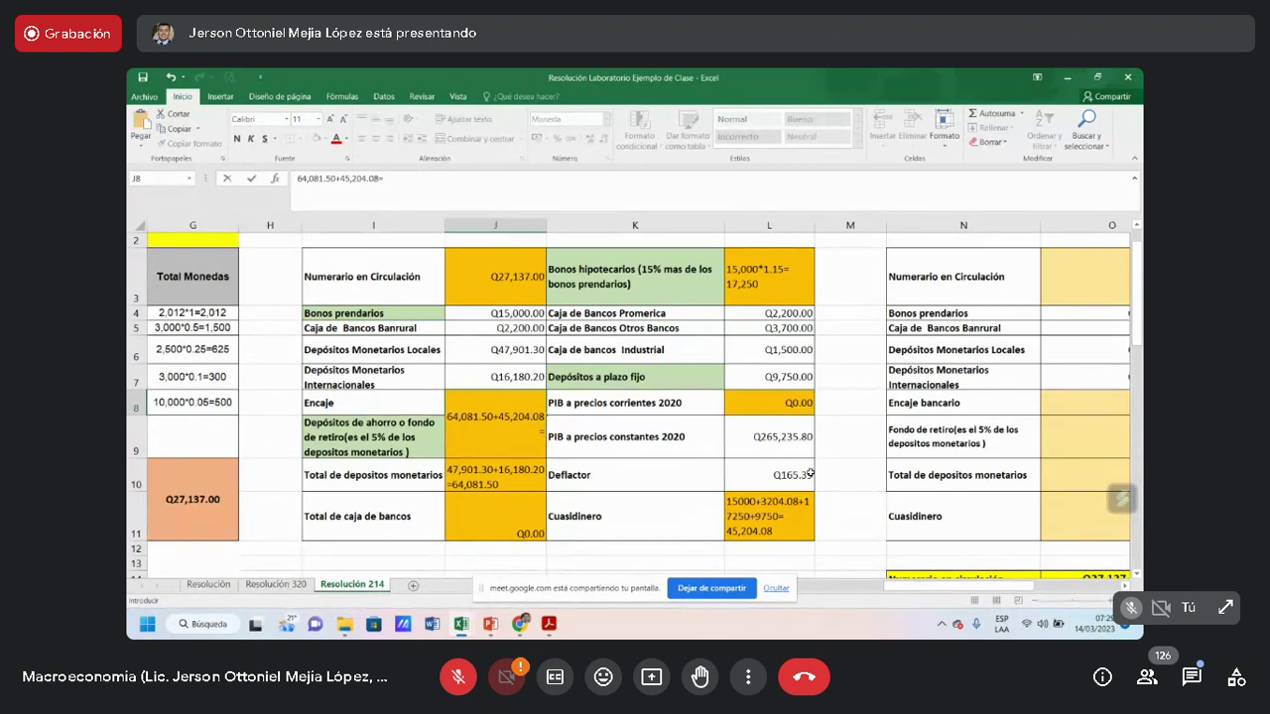
pyautogui.write('109,285.58')
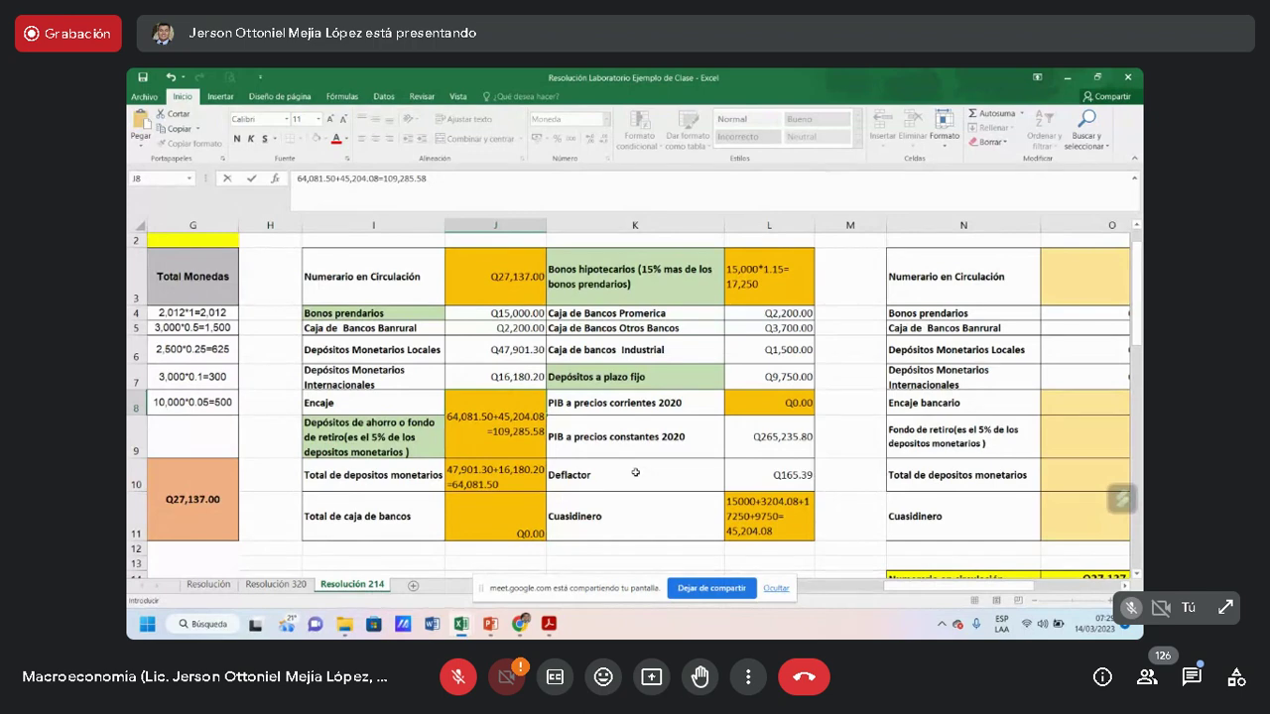
pyautogui.click(513, 407)
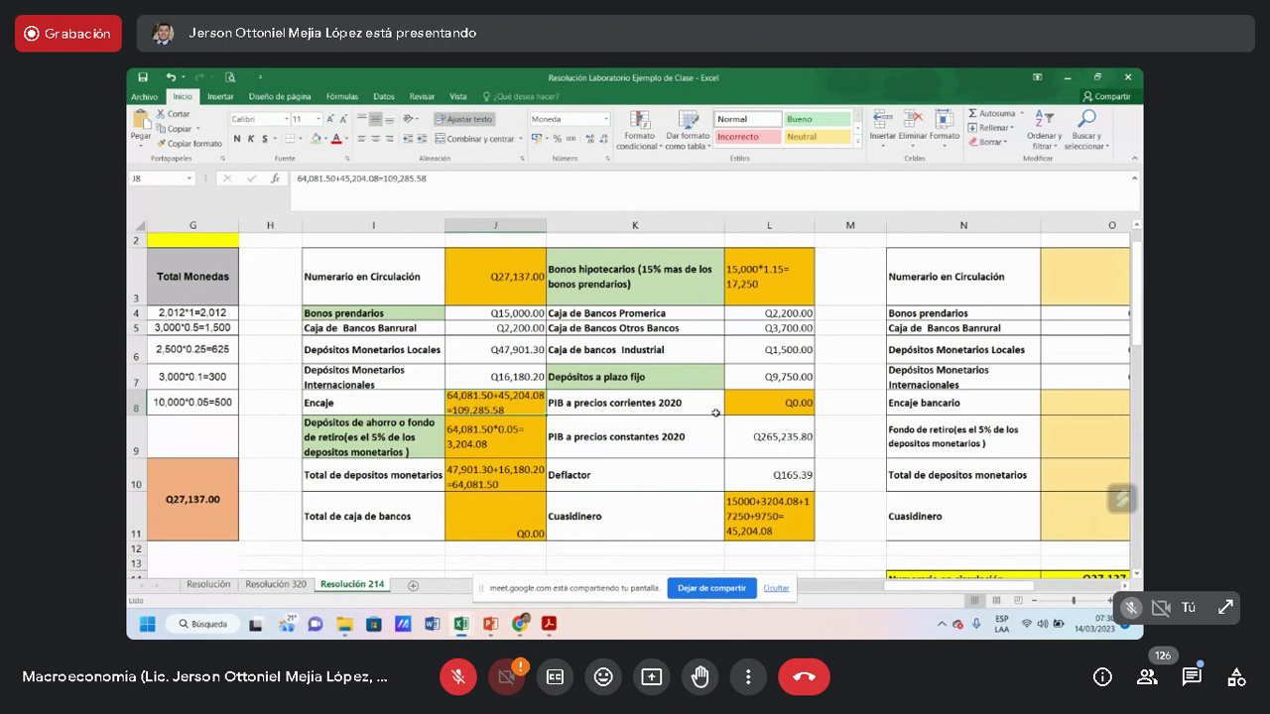
# Enter the sum of the four bank cash balances, 2200+2200+3700+1500=9,600, as the Total de caja de bancos value
pyautogui.click(491, 522)
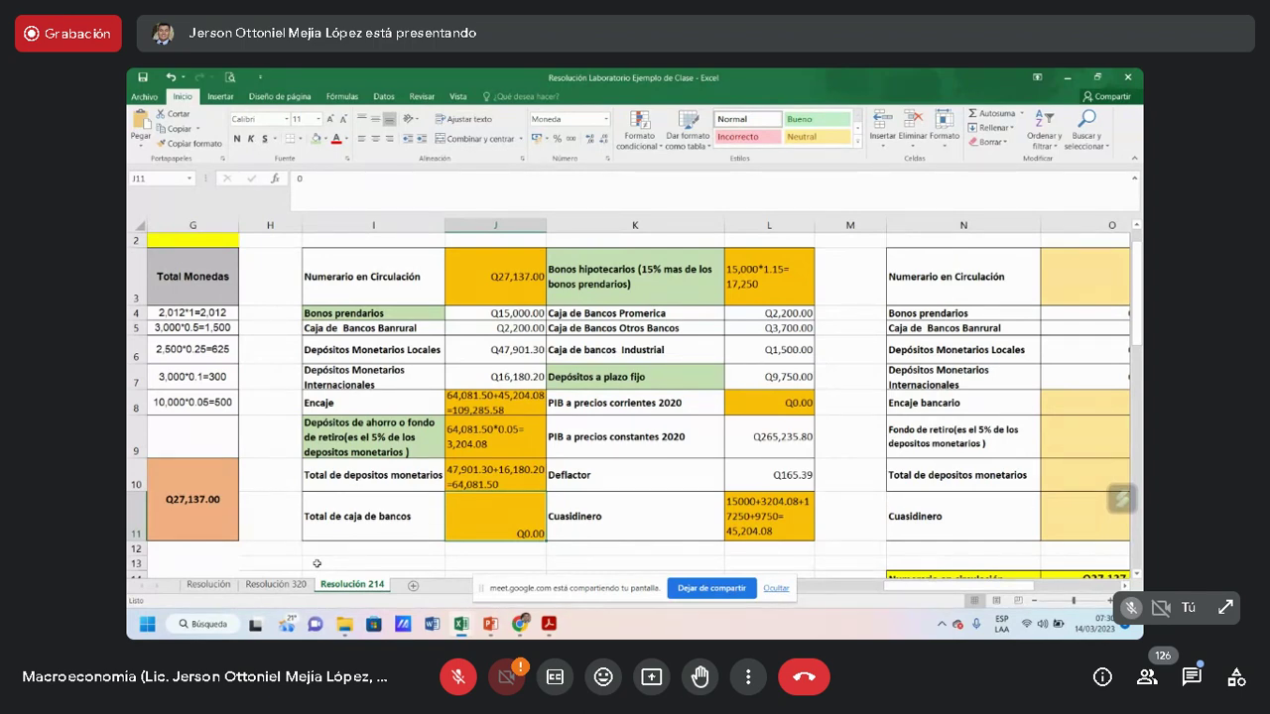
pyautogui.write('2200')
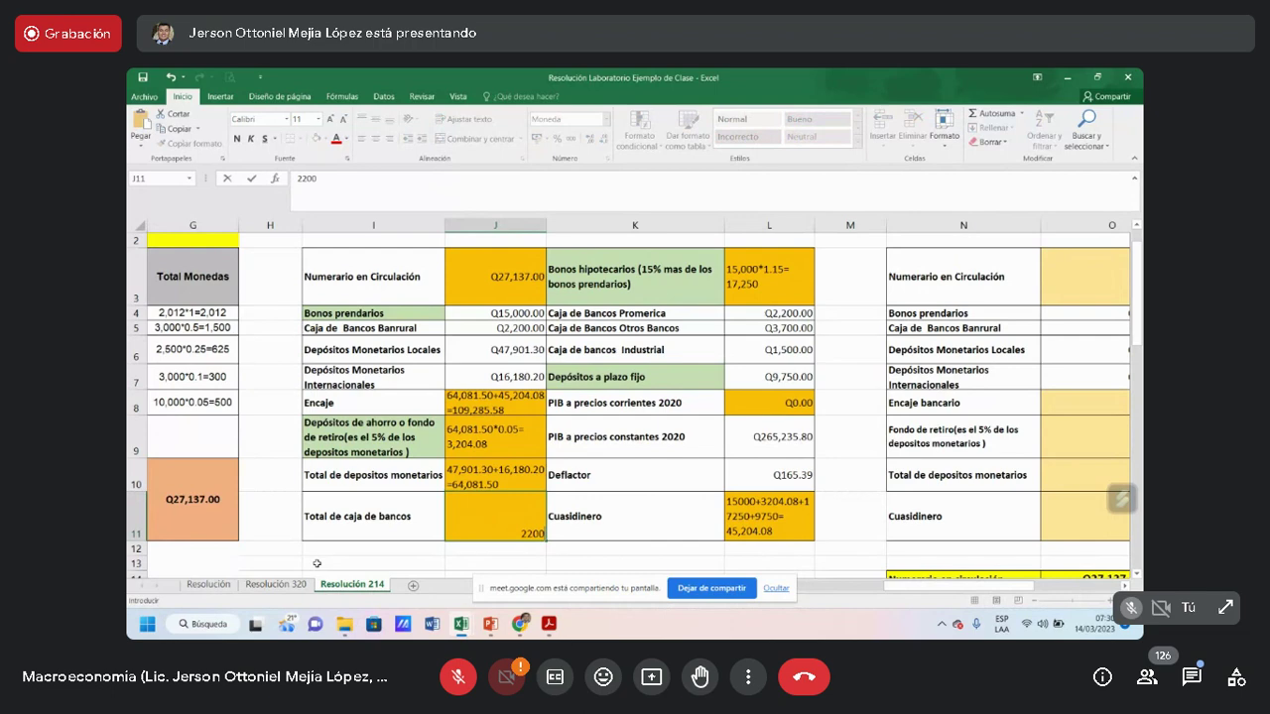
pyautogui.write('+2200+')
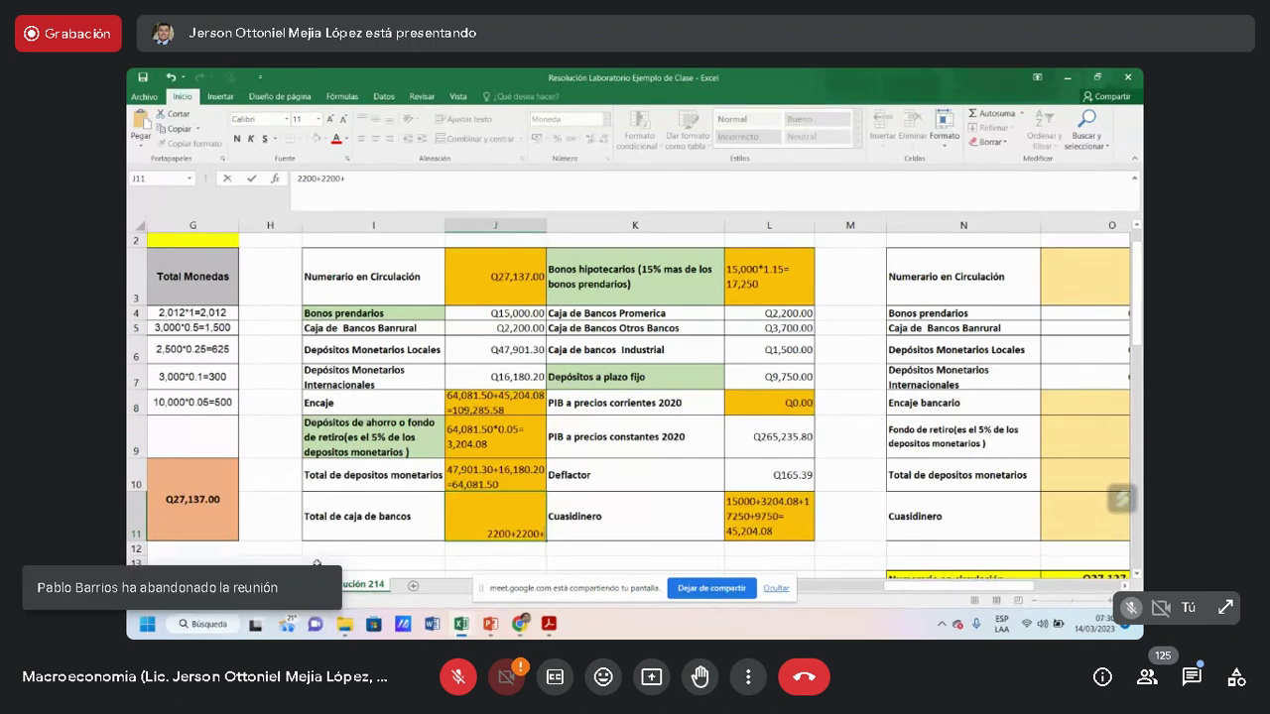
pyautogui.write('3700+1500=')
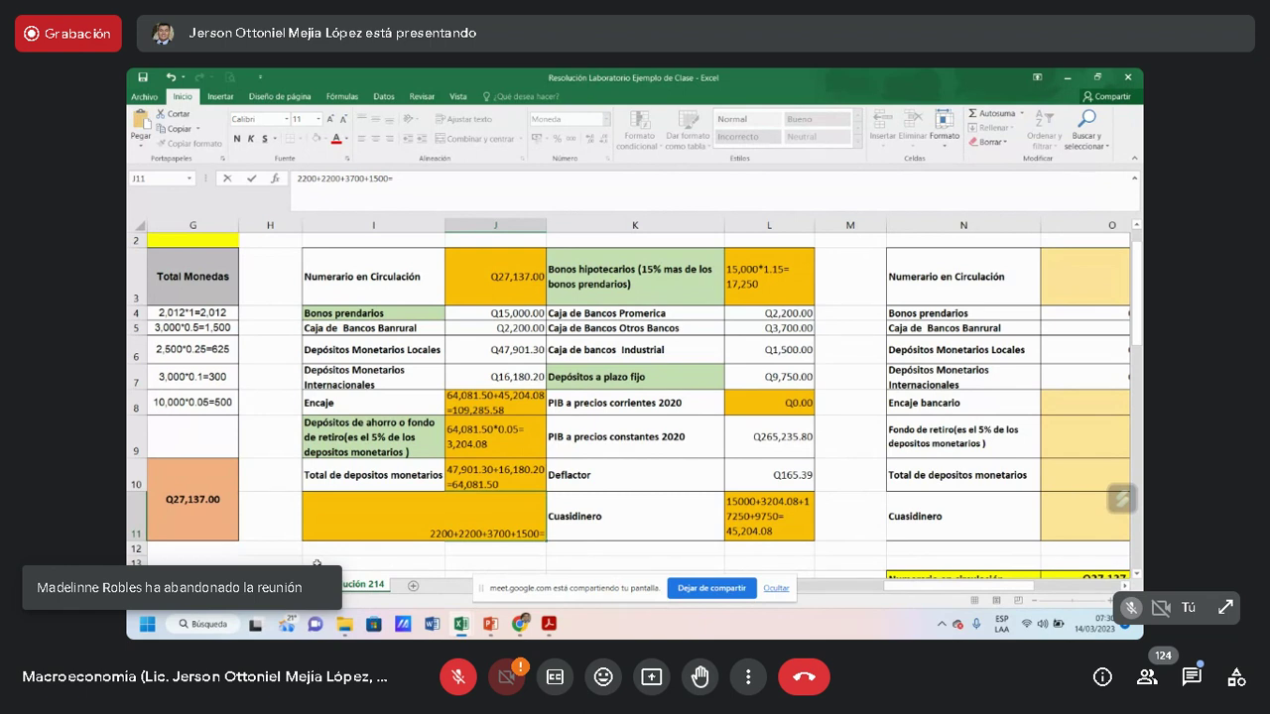
pyautogui.write('9,600')
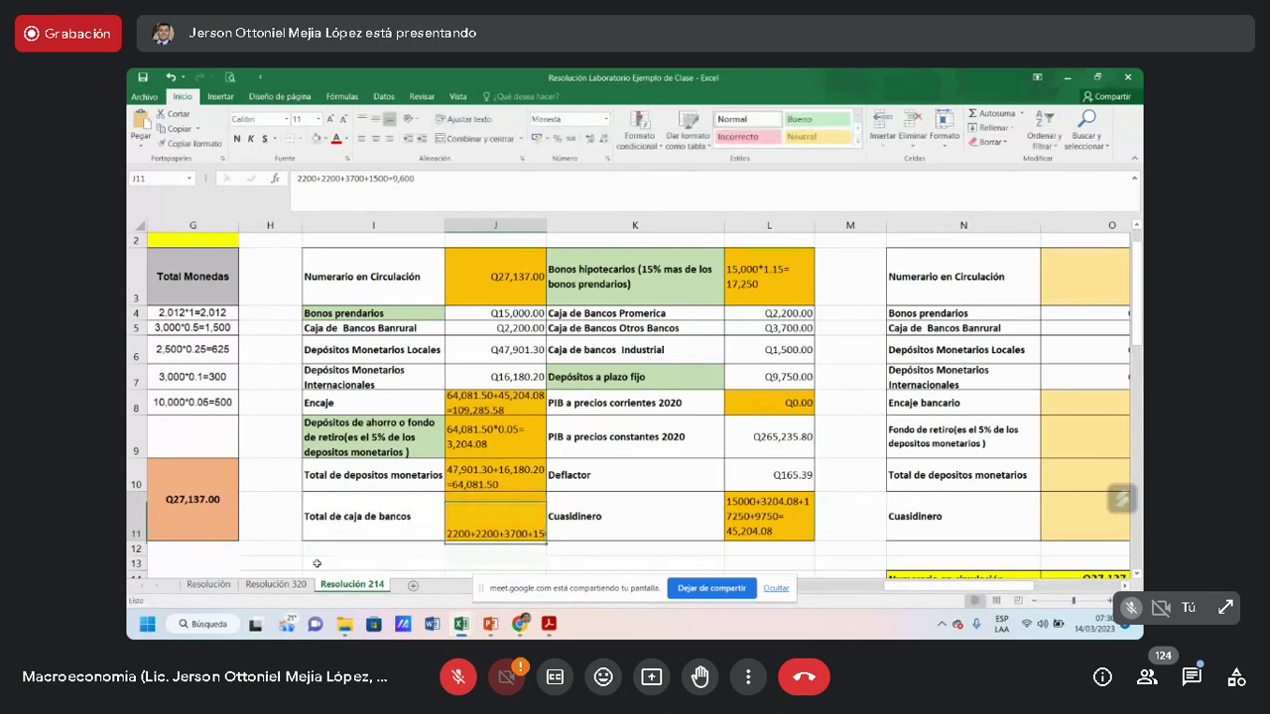
pyautogui.press('Return')
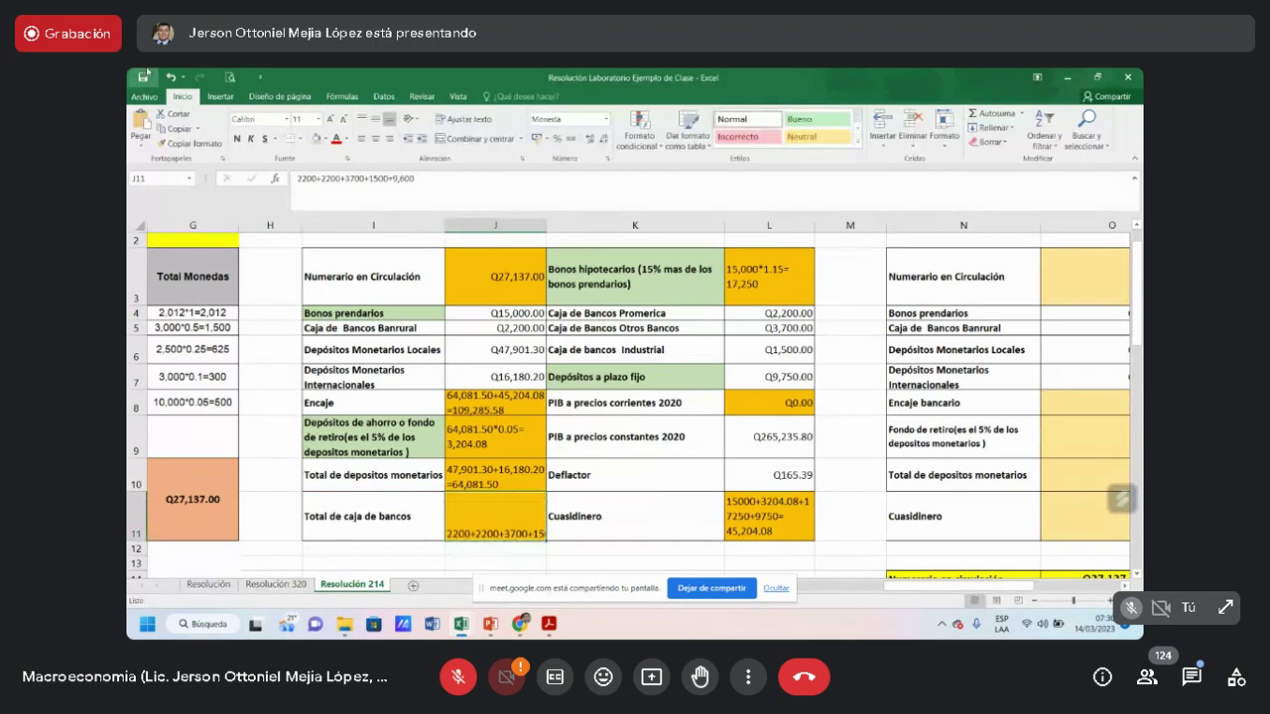
# Wrap the text of the Total de caja de bancos value and add spaces before 9,600 so the result sits on its own line
pyautogui.click(466, 119)
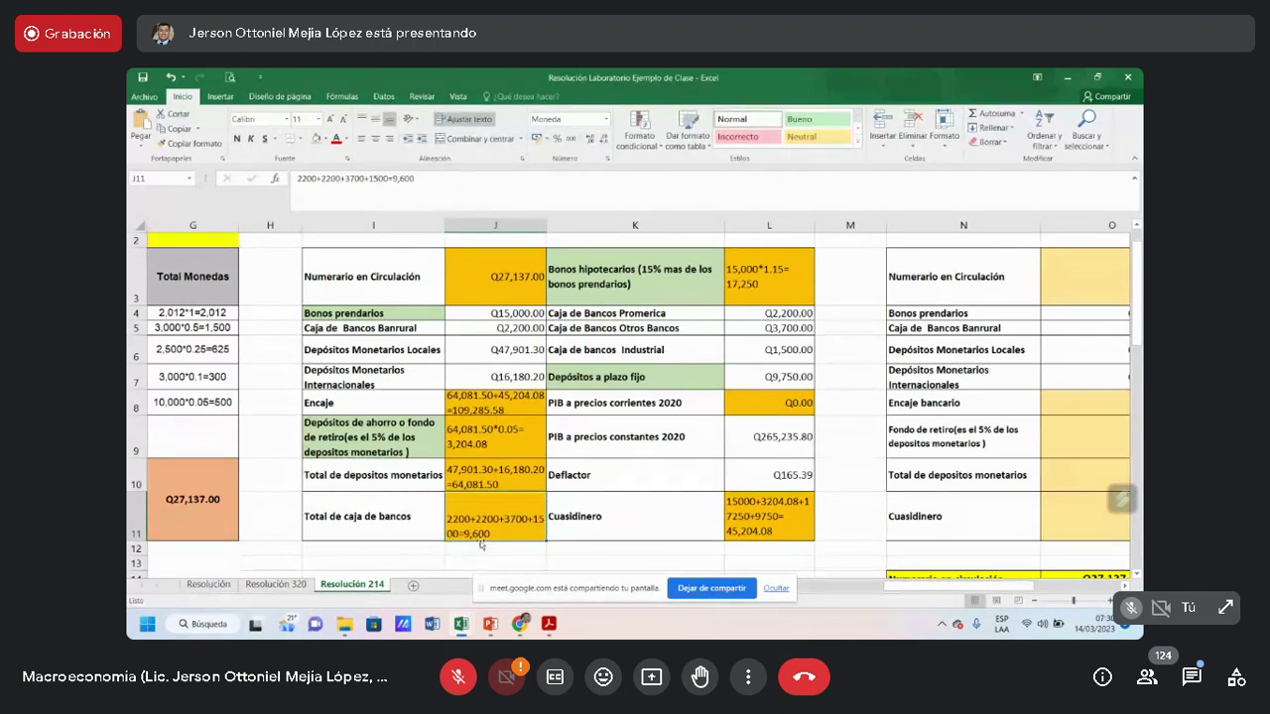
pyautogui.doubleClick(464, 533)
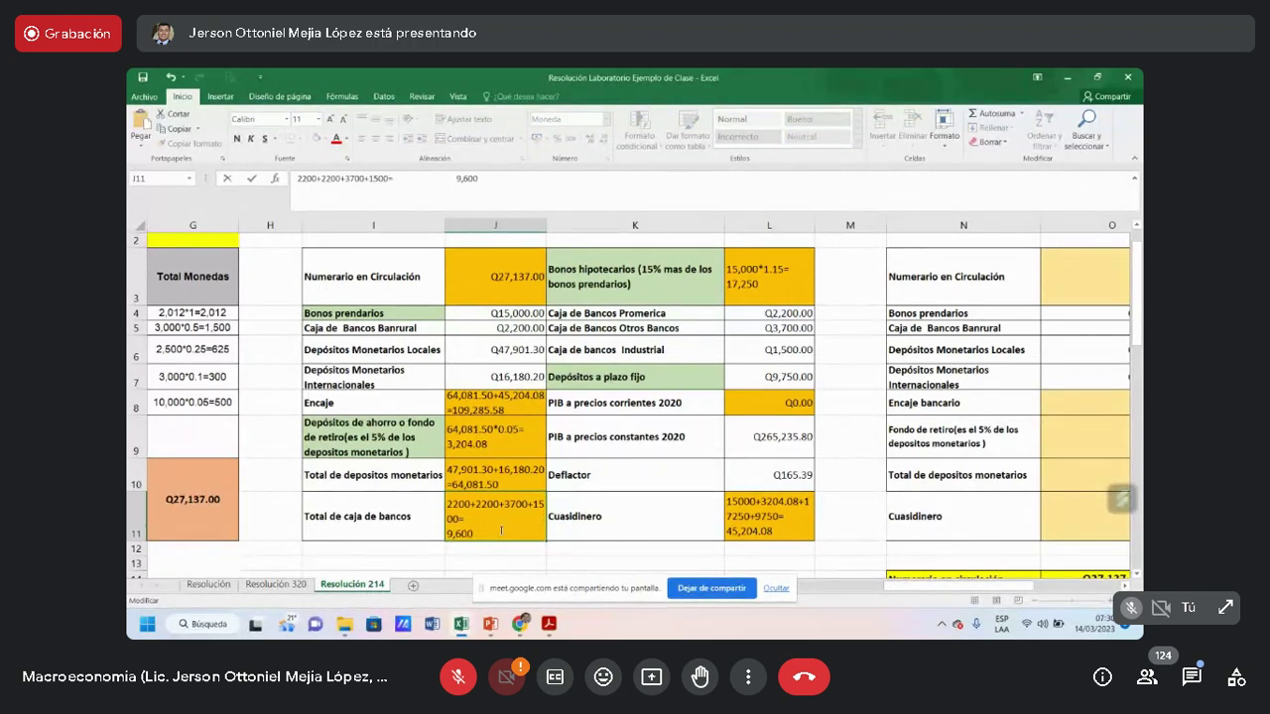
pyautogui.click(667, 502)
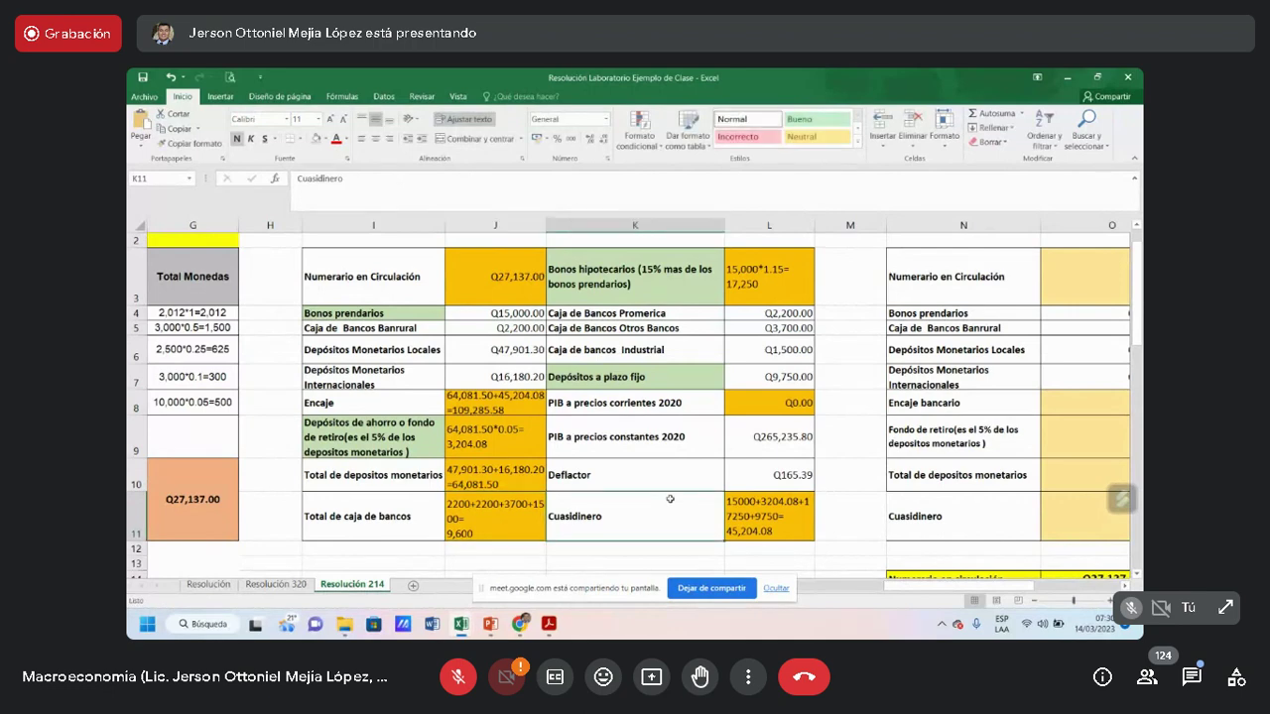
# Enter the deflator calculation (165.39/100)*265,235.80=438,673.49 as the PIB a precios corrientes 2020 value
pyautogui.press('Up')
pyautogui.press('Up')
pyautogui.press('Up')
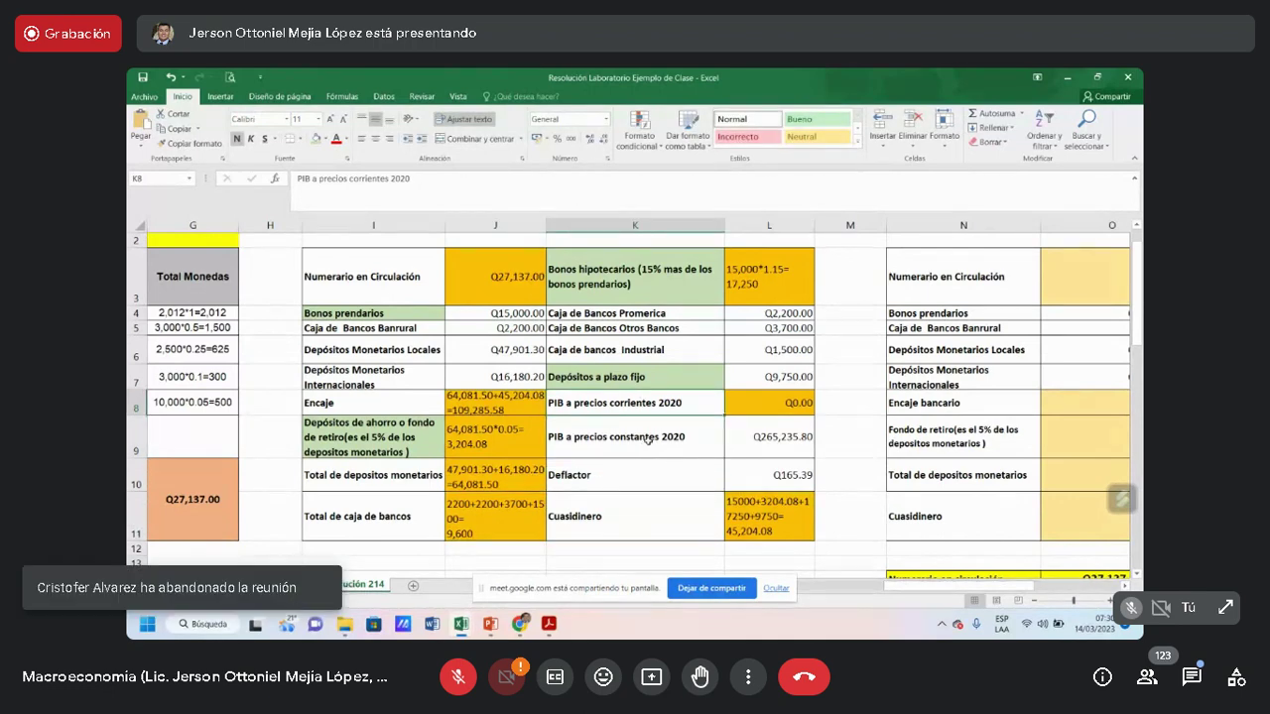
pyautogui.click(758, 407)
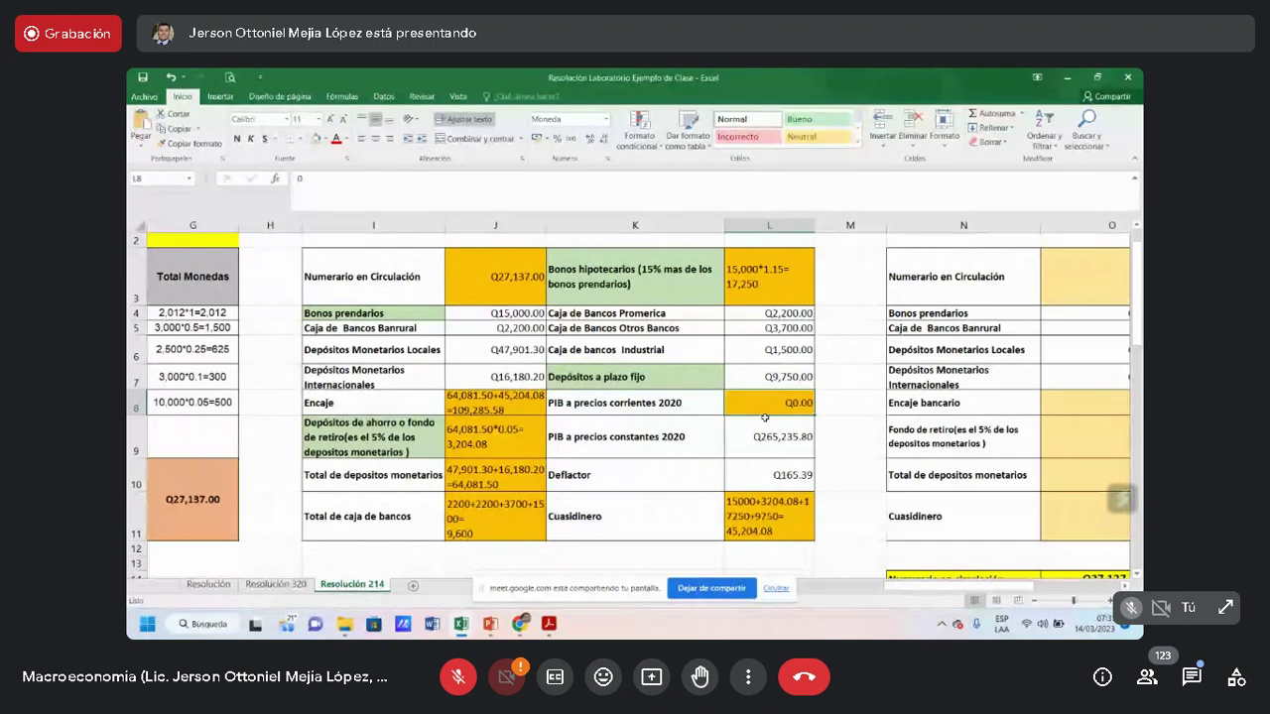
pyautogui.write('(')
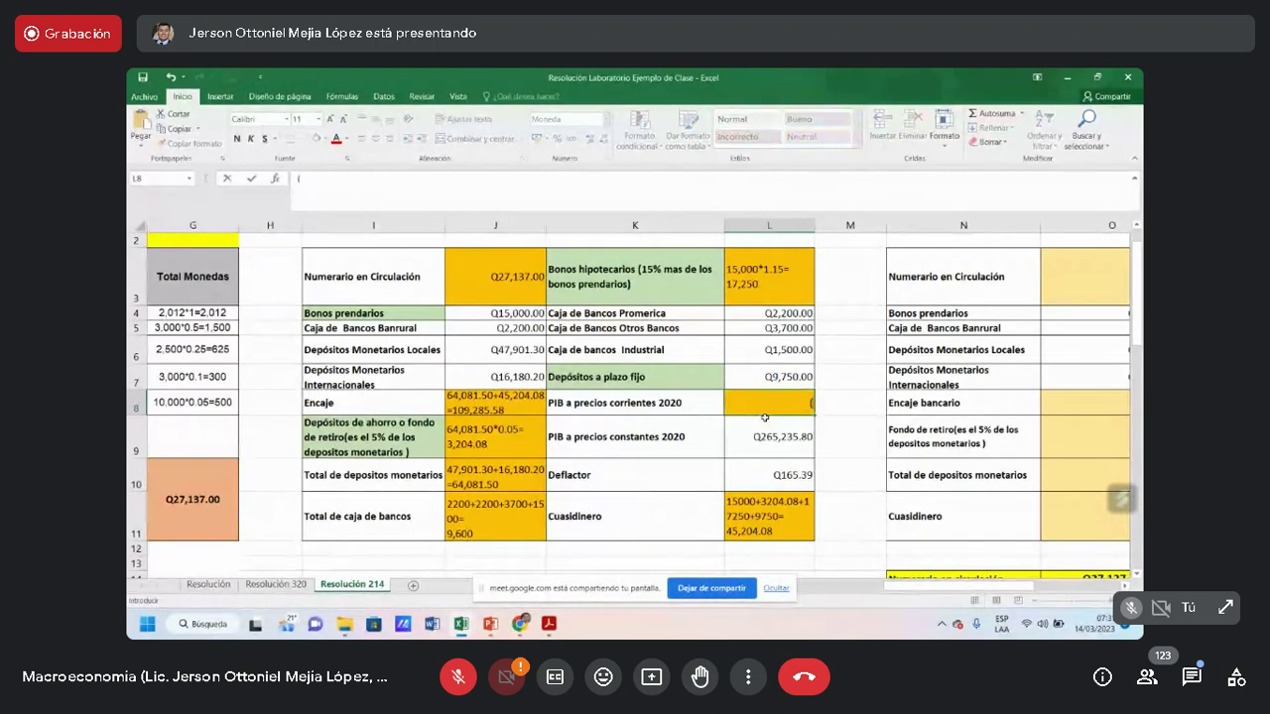
pyautogui.write('165.39/100')
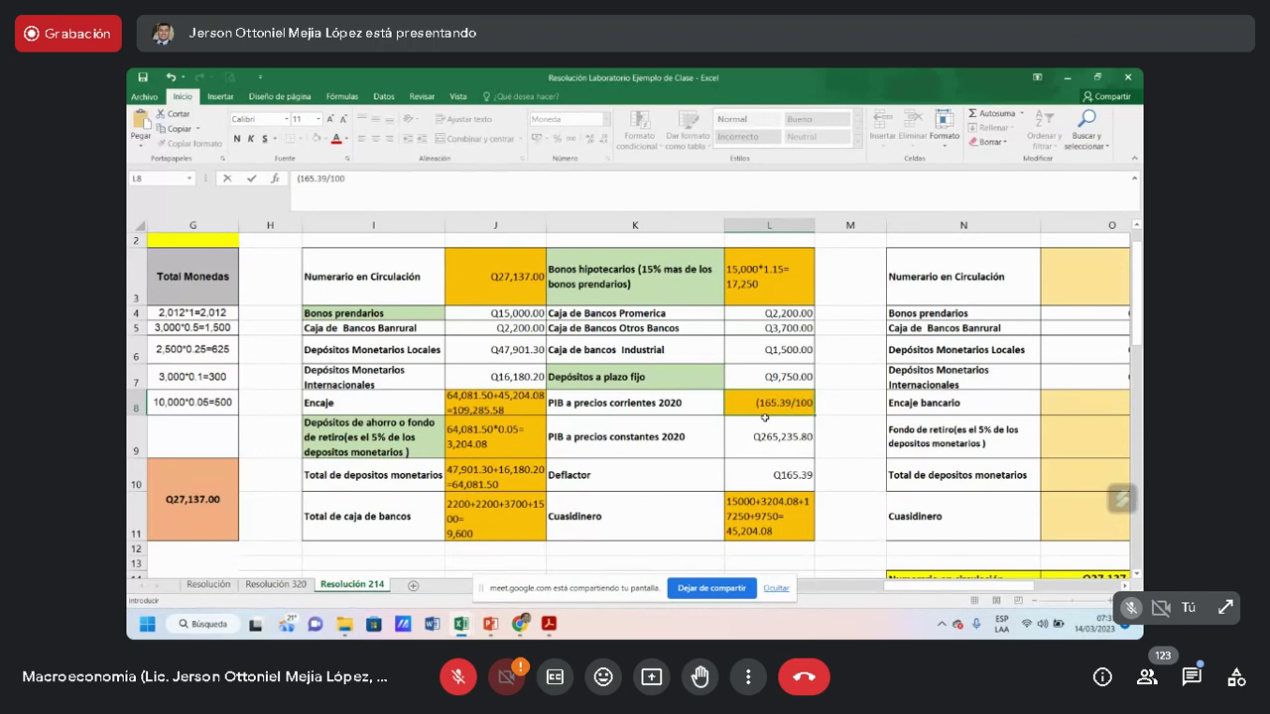
pyautogui.write(')*265,')
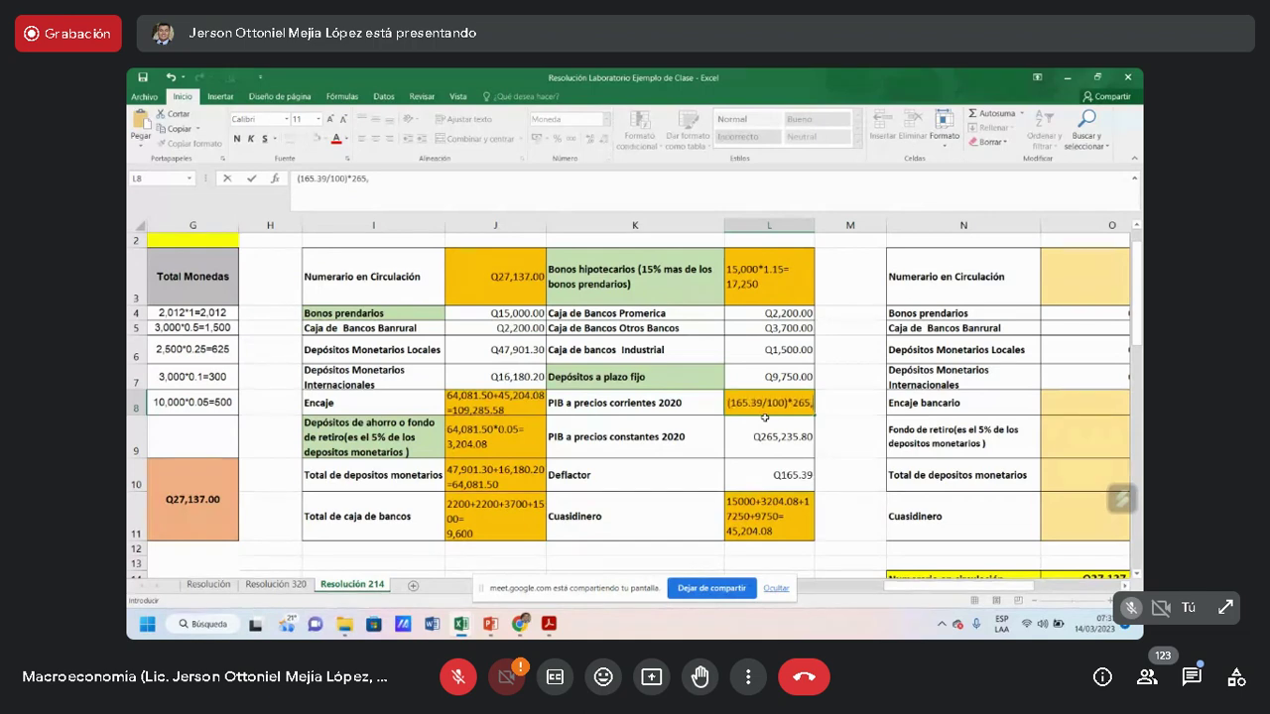
pyautogui.write('235.8')
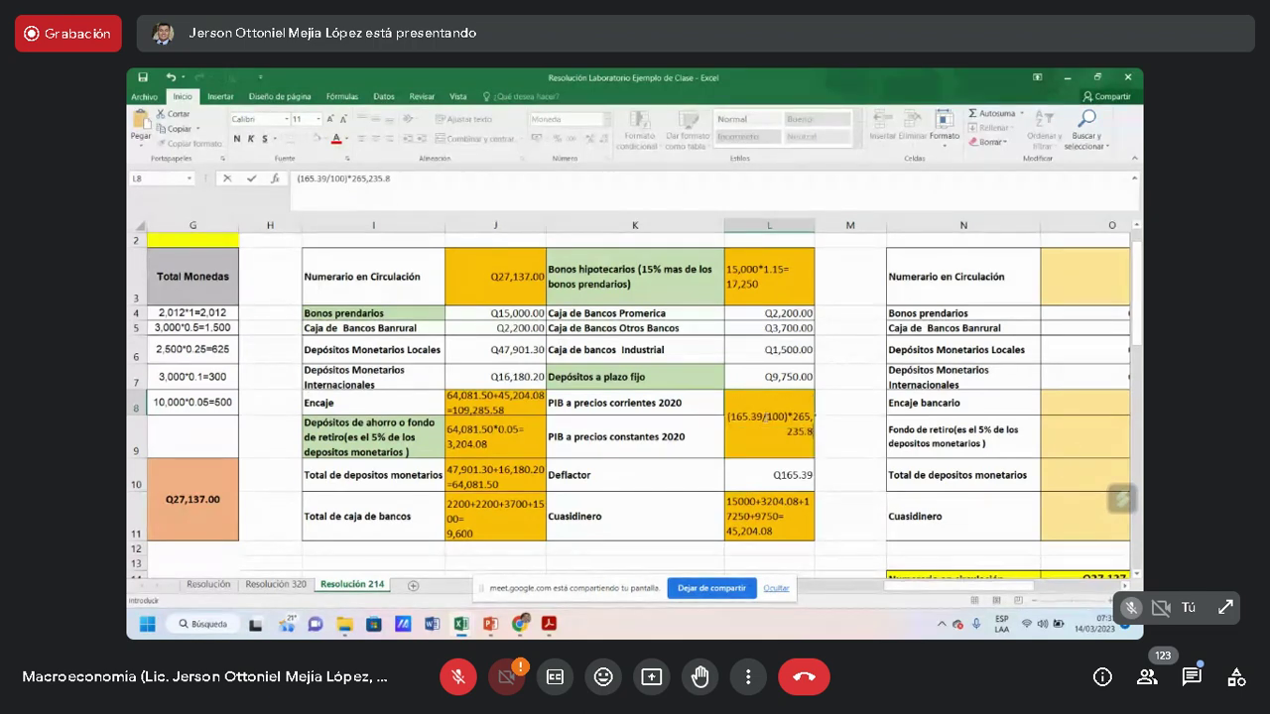
pyautogui.write('0=')
pyautogui.write('438,673.')
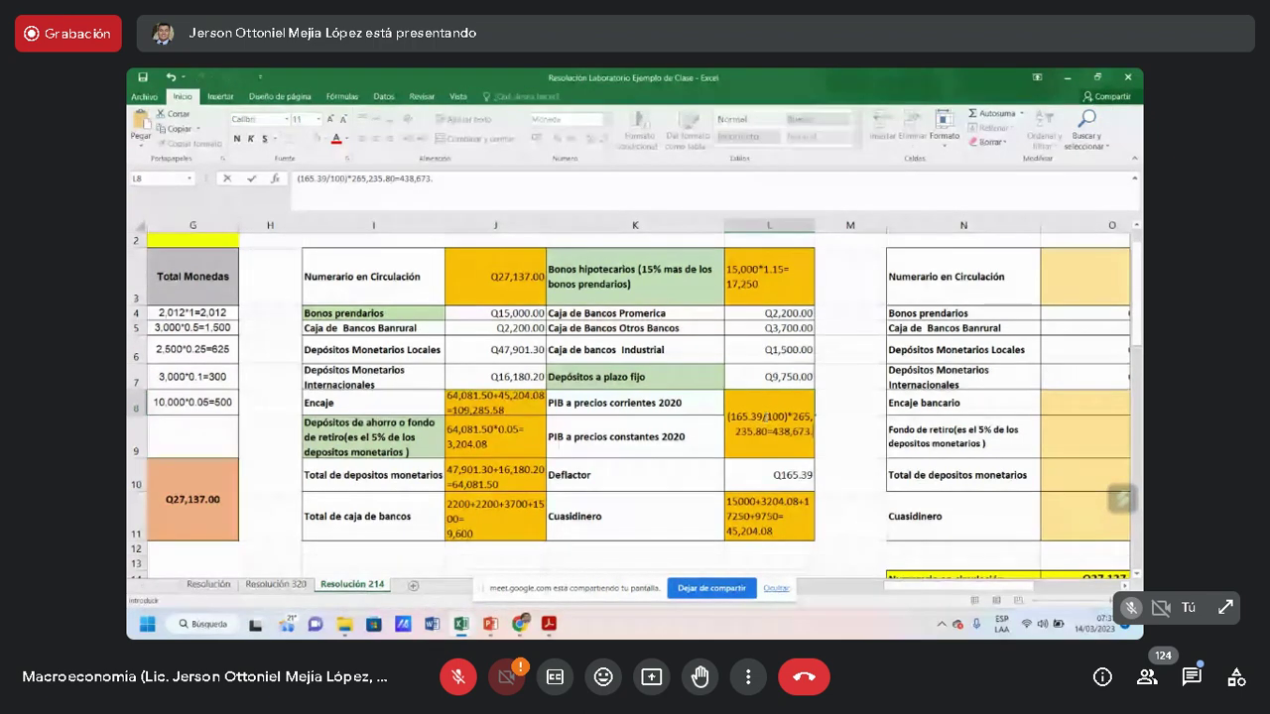
pyautogui.press('Return')
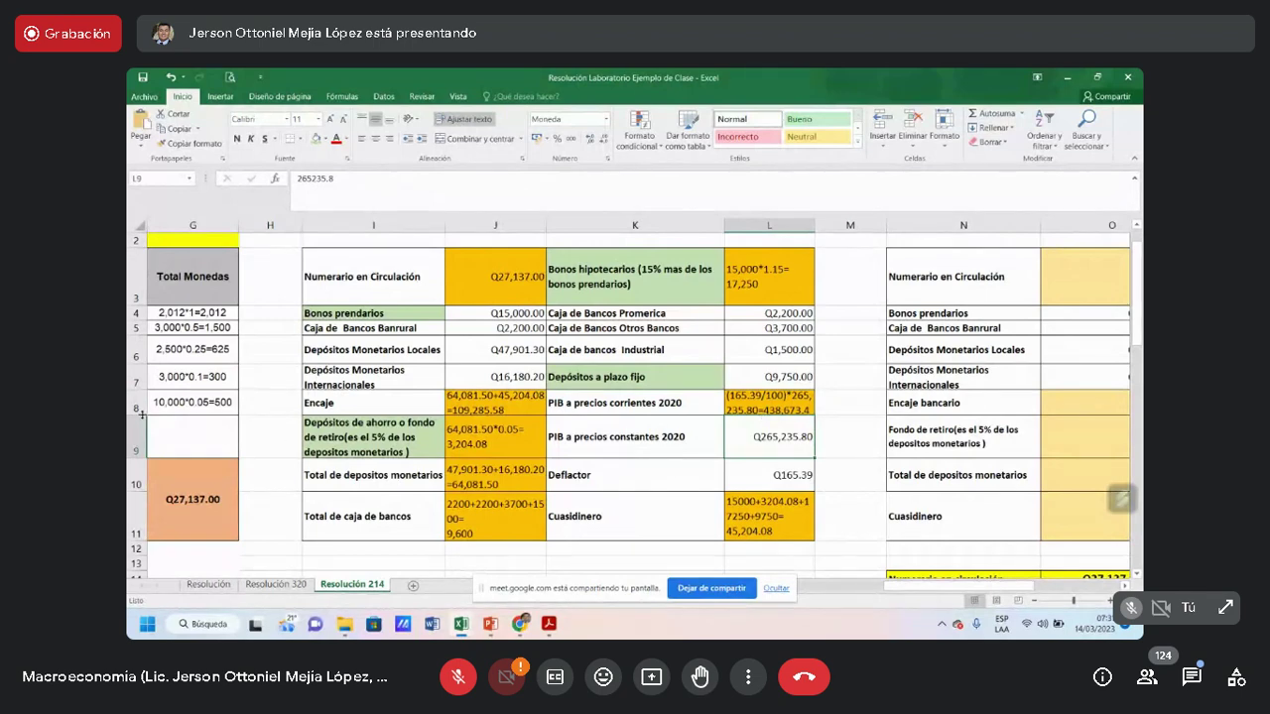
# Make row 8 taller and insert a space before 438,673.49 so the PIB a precios corrientes result sits on its own line
pyautogui.moveTo(142, 417); pyautogui.dragTo(142, 435)
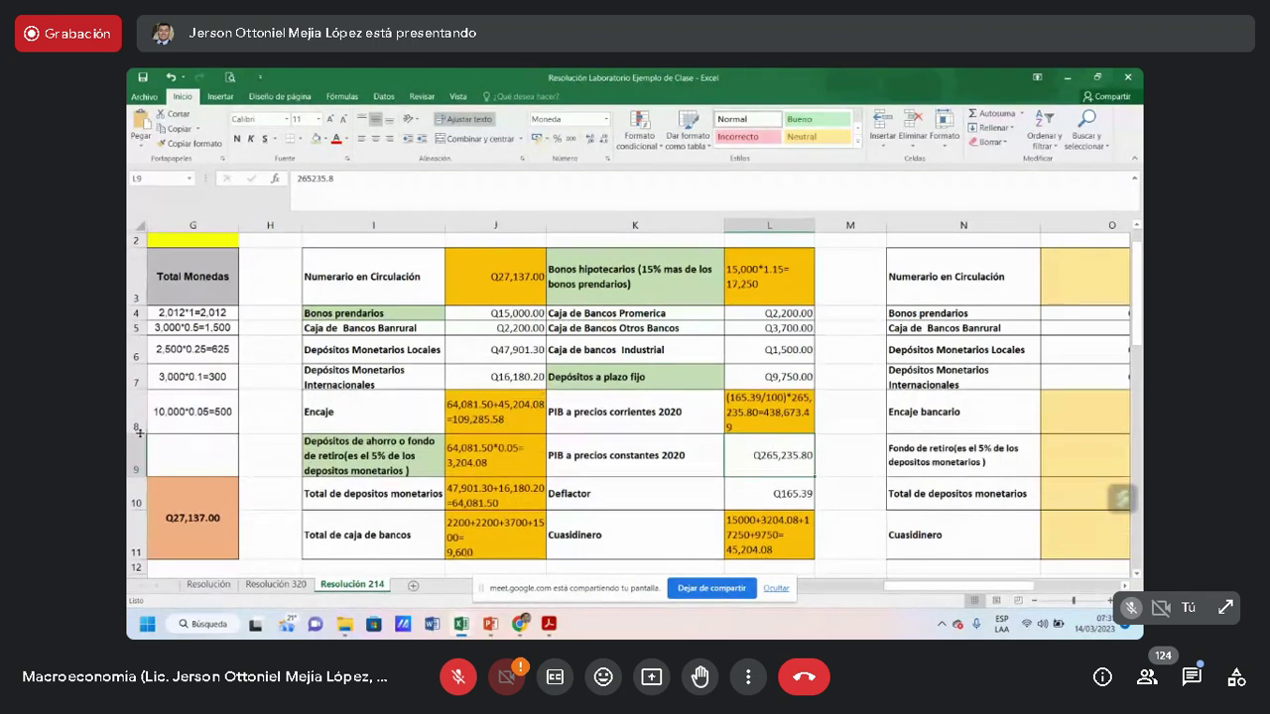
pyautogui.doubleClick(767, 416)
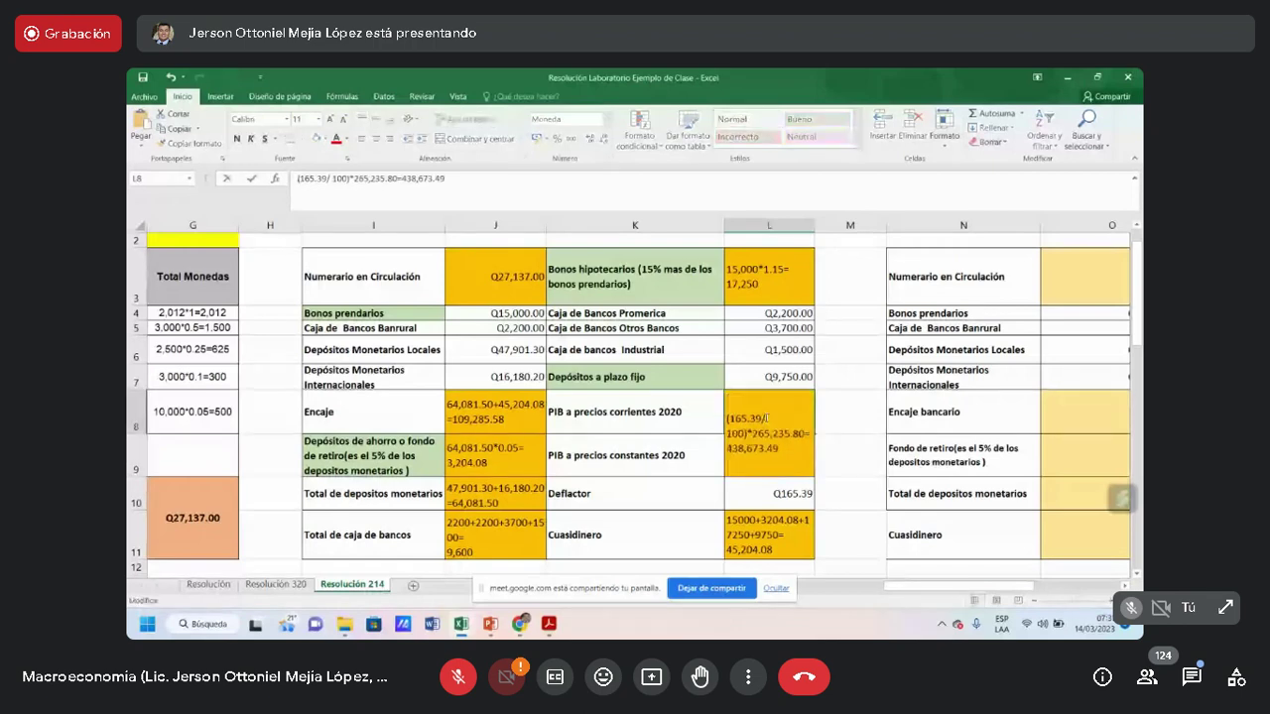
pyautogui.press('Delete')
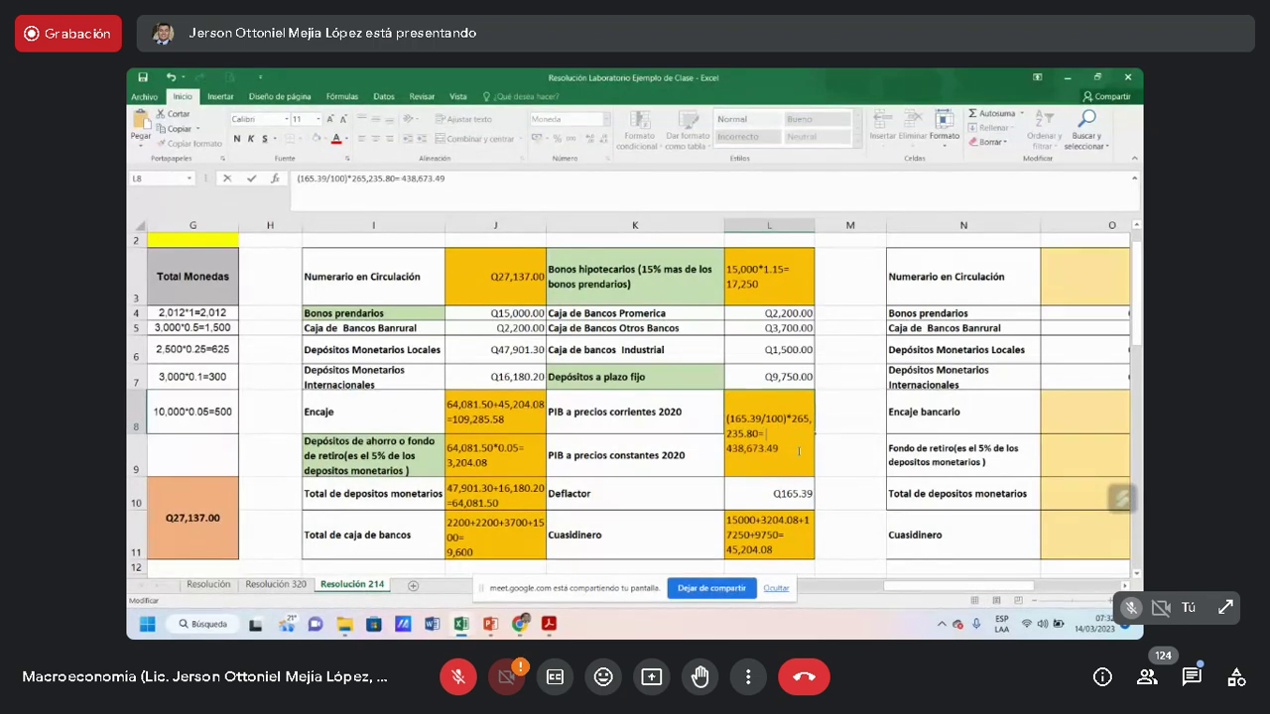
pyautogui.click(847, 403)
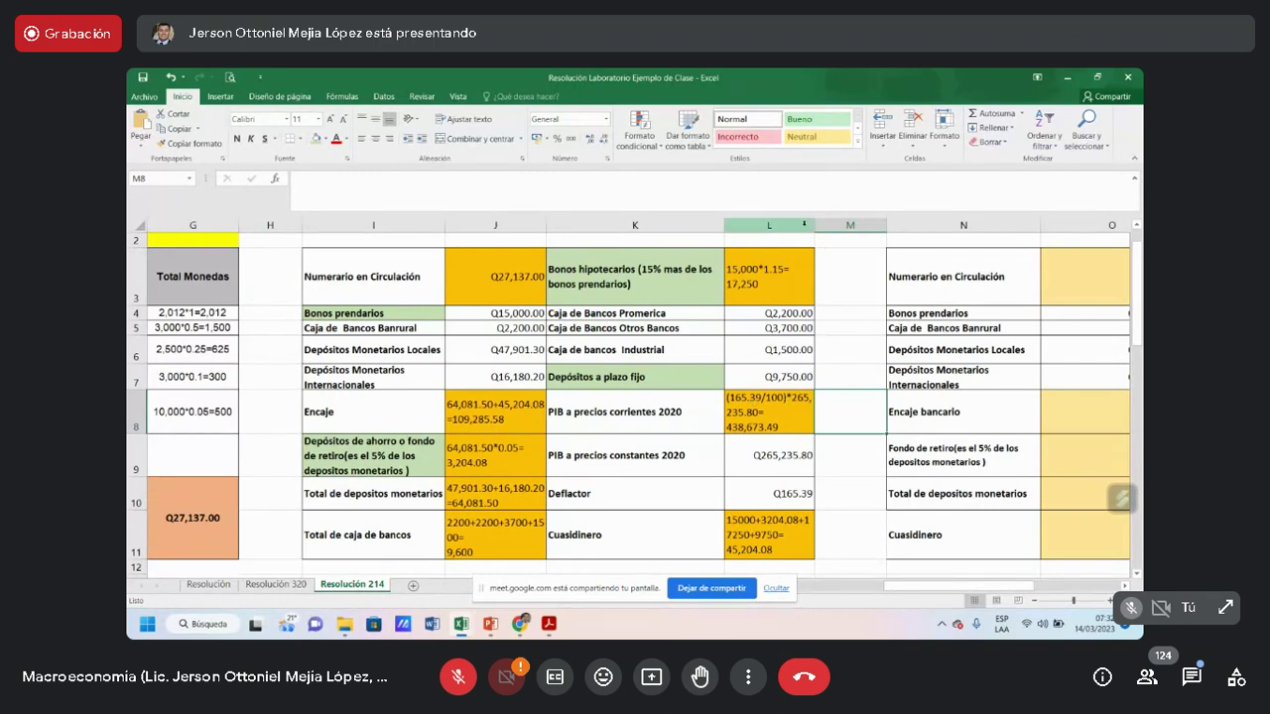
# Widen columns L and J and add spaces so the Total de depositos monetarios and Encaje results start on a new line
pyautogui.moveTo(815, 225); pyautogui.dragTo(853, 225)
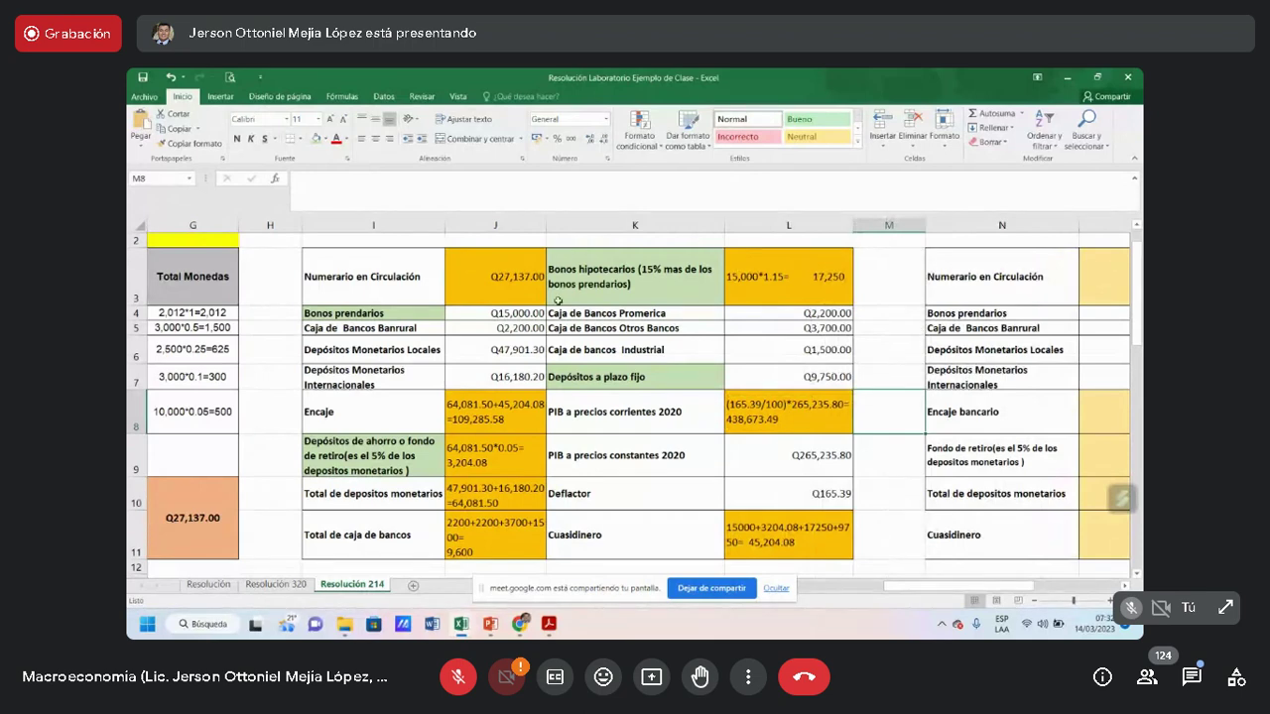
pyautogui.moveTo(545, 225); pyautogui.dragTo(573, 228)
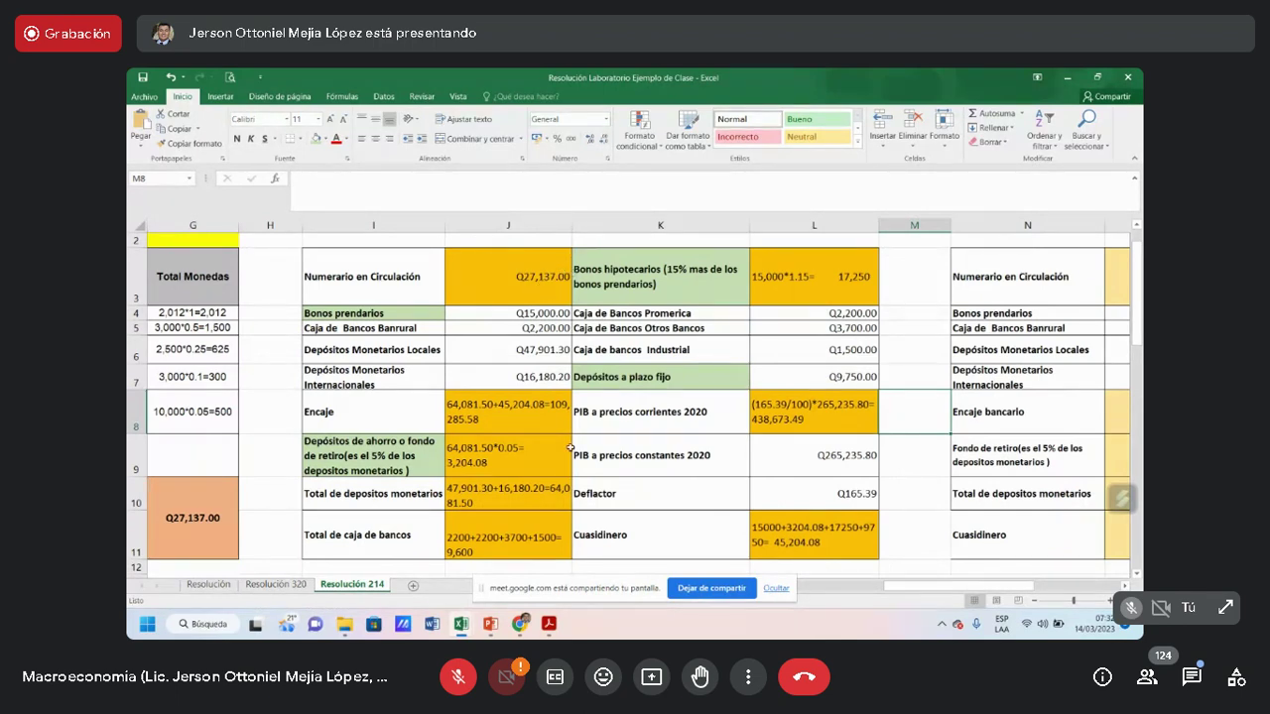
pyautogui.doubleClick(549, 489)
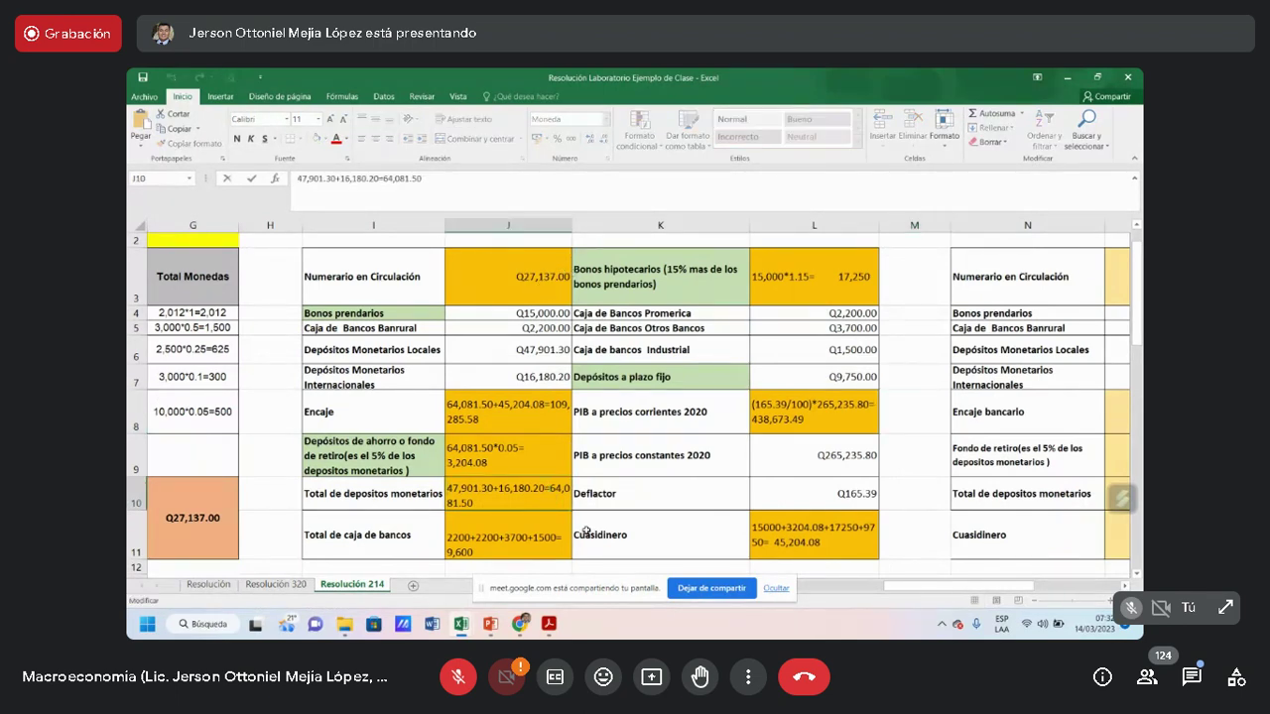
pyautogui.click(549, 404)
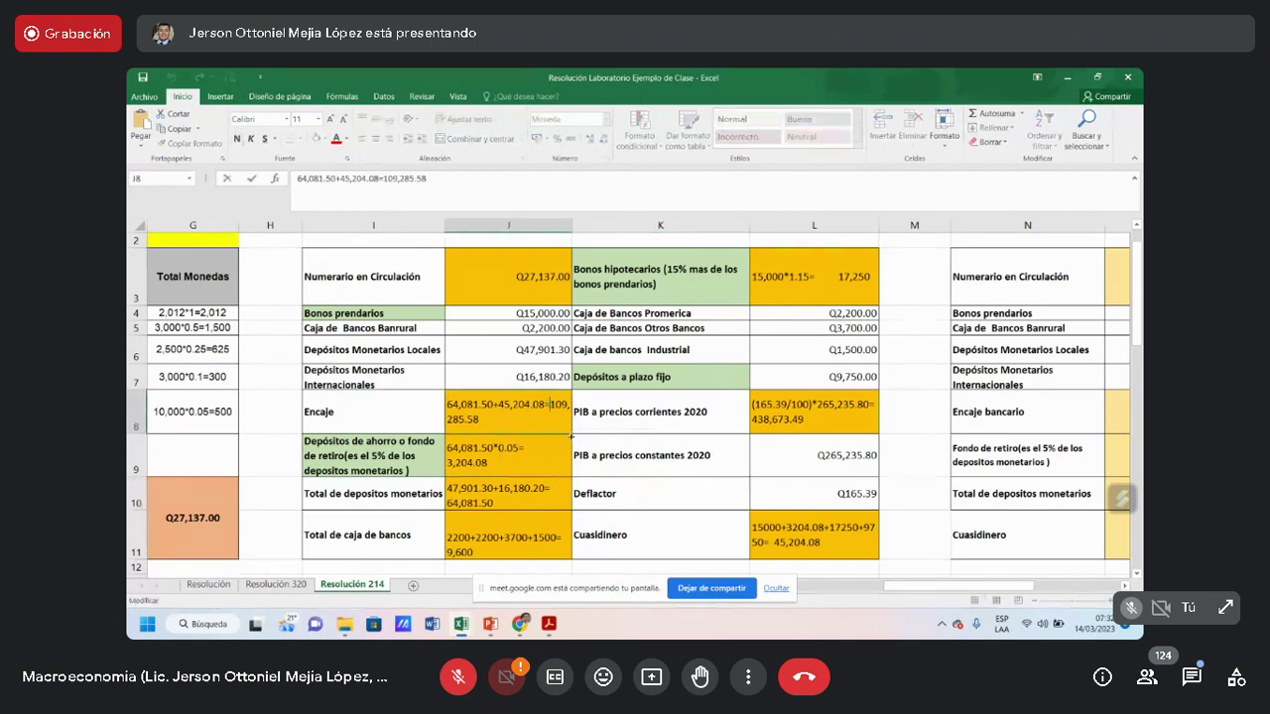
pyautogui.click(628, 459)
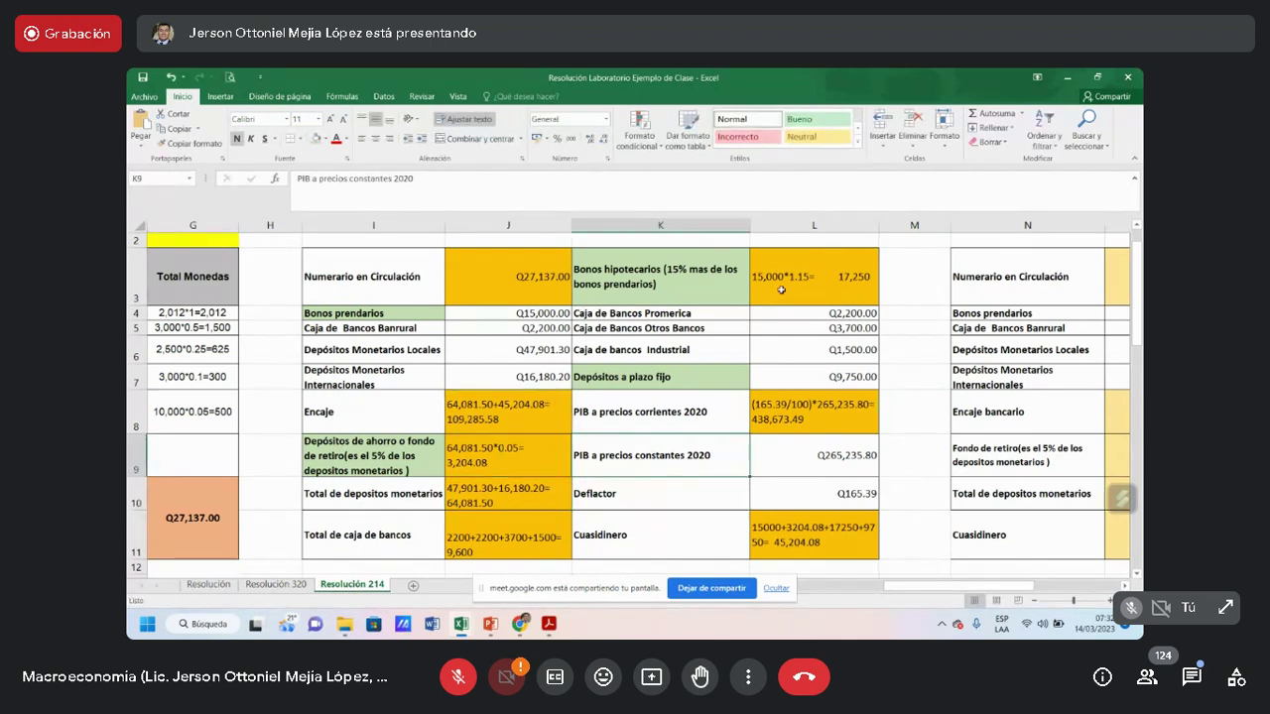
# Adjust the spacing in the Bonos hipotecarios and Cuasidinero values so 9750 stays unbroken and 17,250 and 45,204.08 sit on their own lines
pyautogui.doubleClick(832, 277)
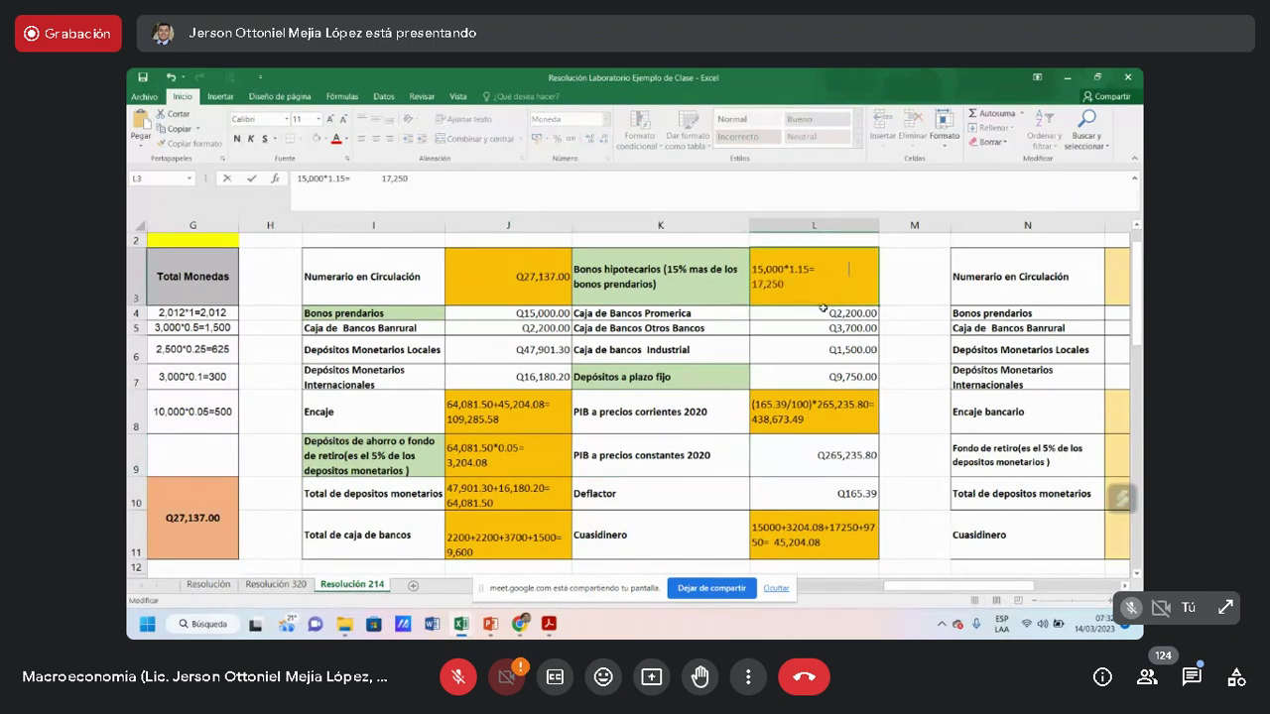
pyautogui.click(829, 349)
pyautogui.scroll(-1, 813, 417)
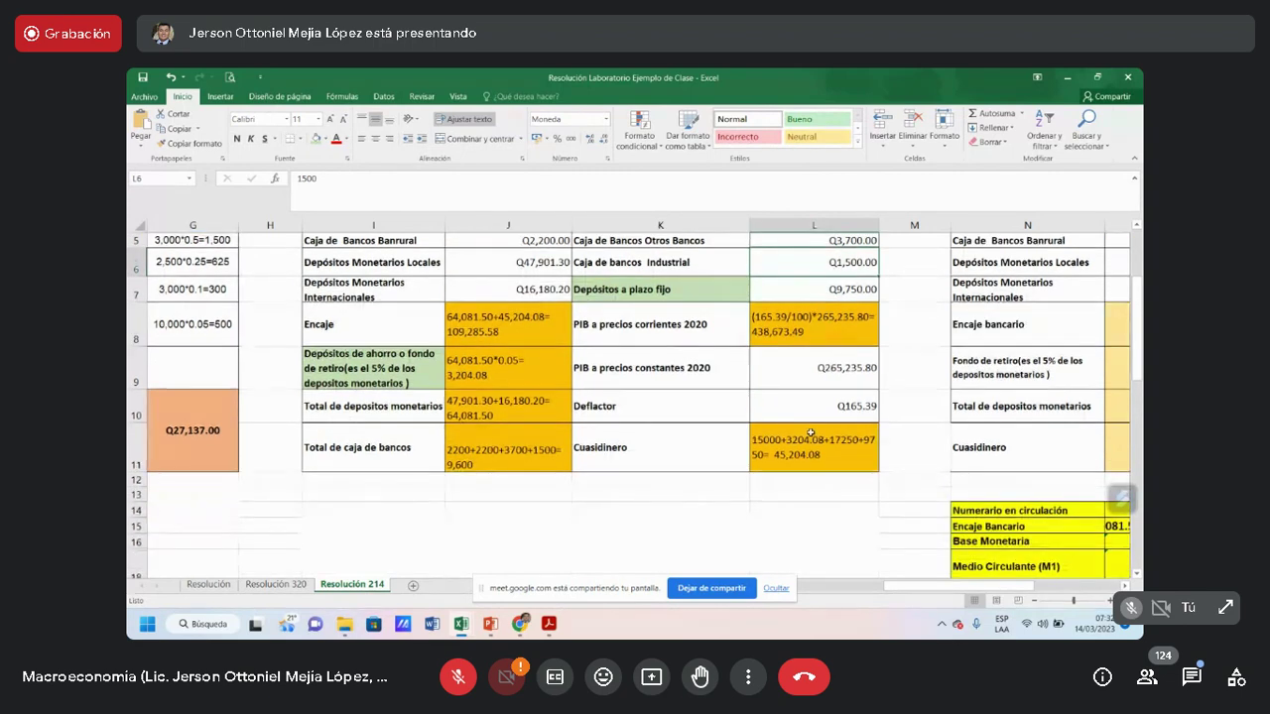
pyautogui.click(862, 437)
pyautogui.doubleClick(862, 438)
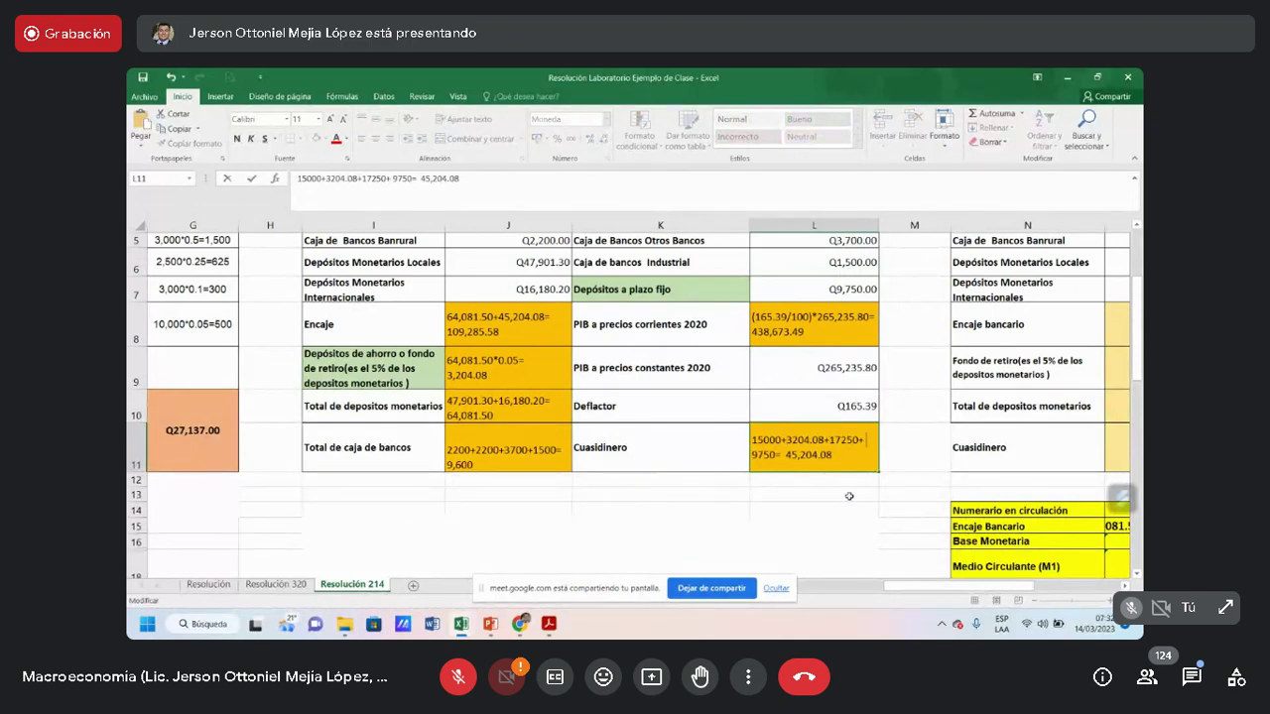
pyautogui.click(849, 497)
pyautogui.doubleClick(784, 453)
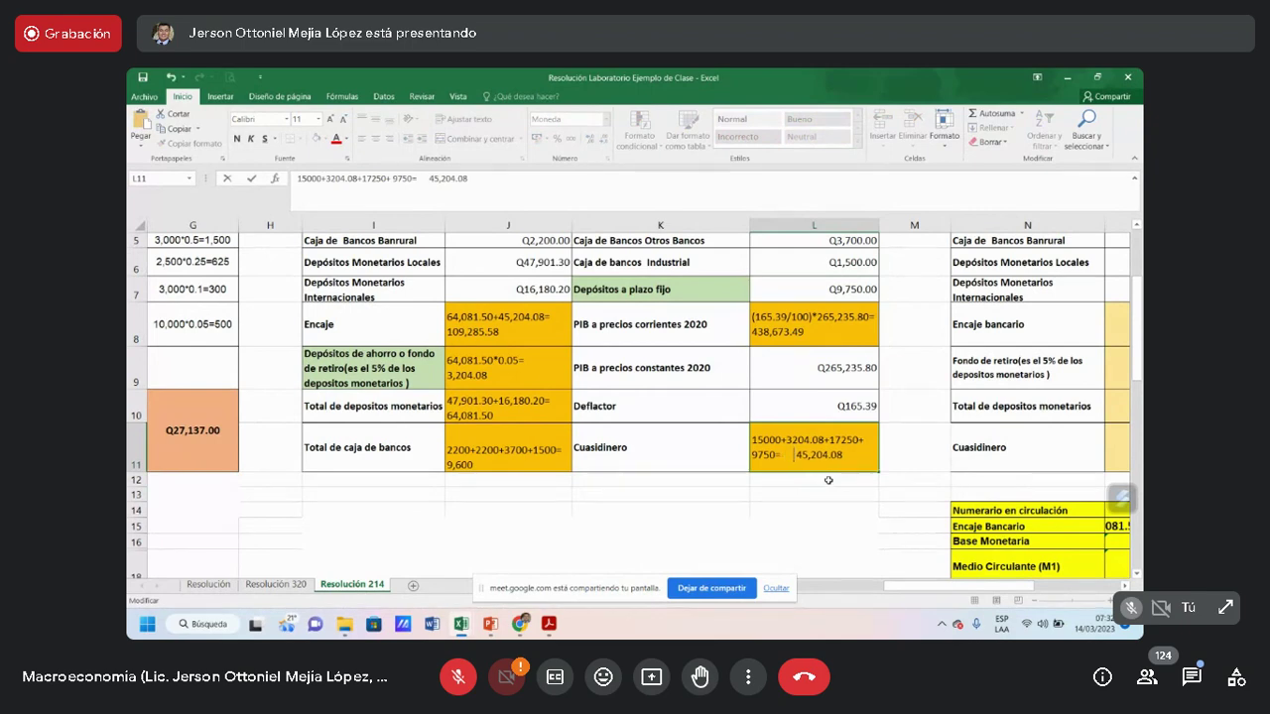
pyautogui.click(858, 491)
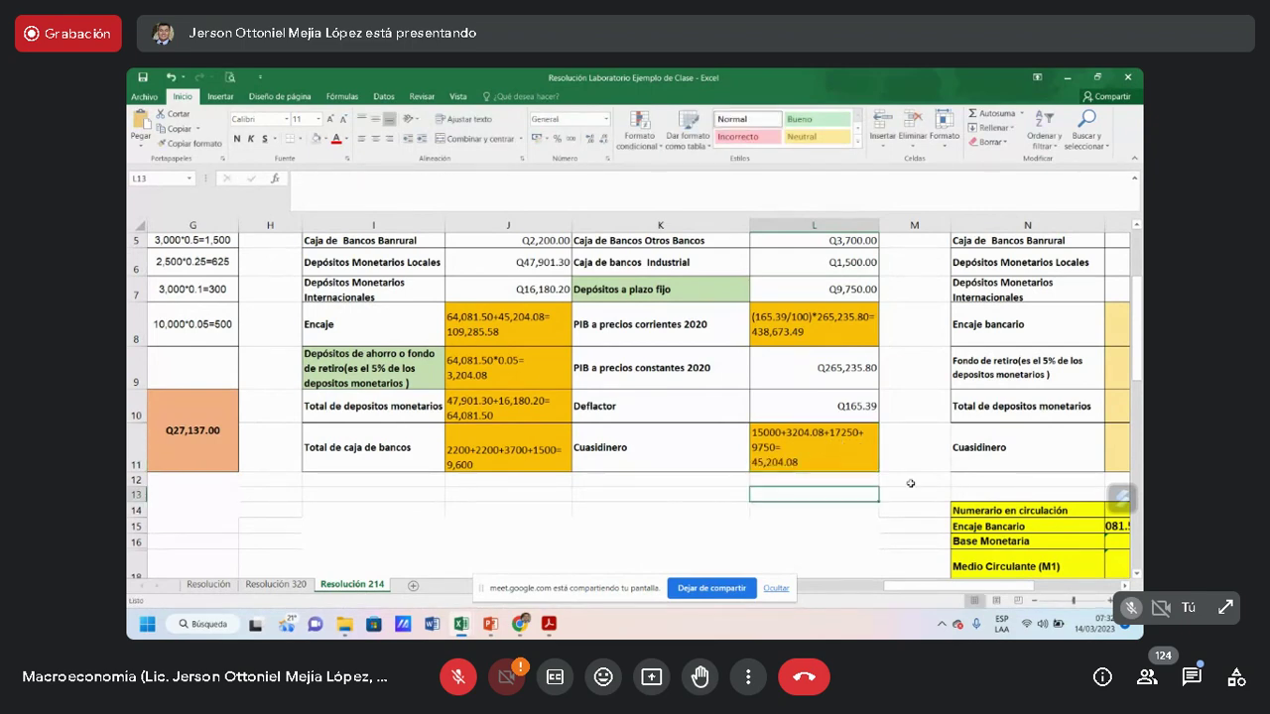
pyautogui.click(936, 453)
# Extend the Encaje calculation in J8 with *0.146= 15,955.69 and put that result on its own line
pyautogui.scroll(1, 915, 434)
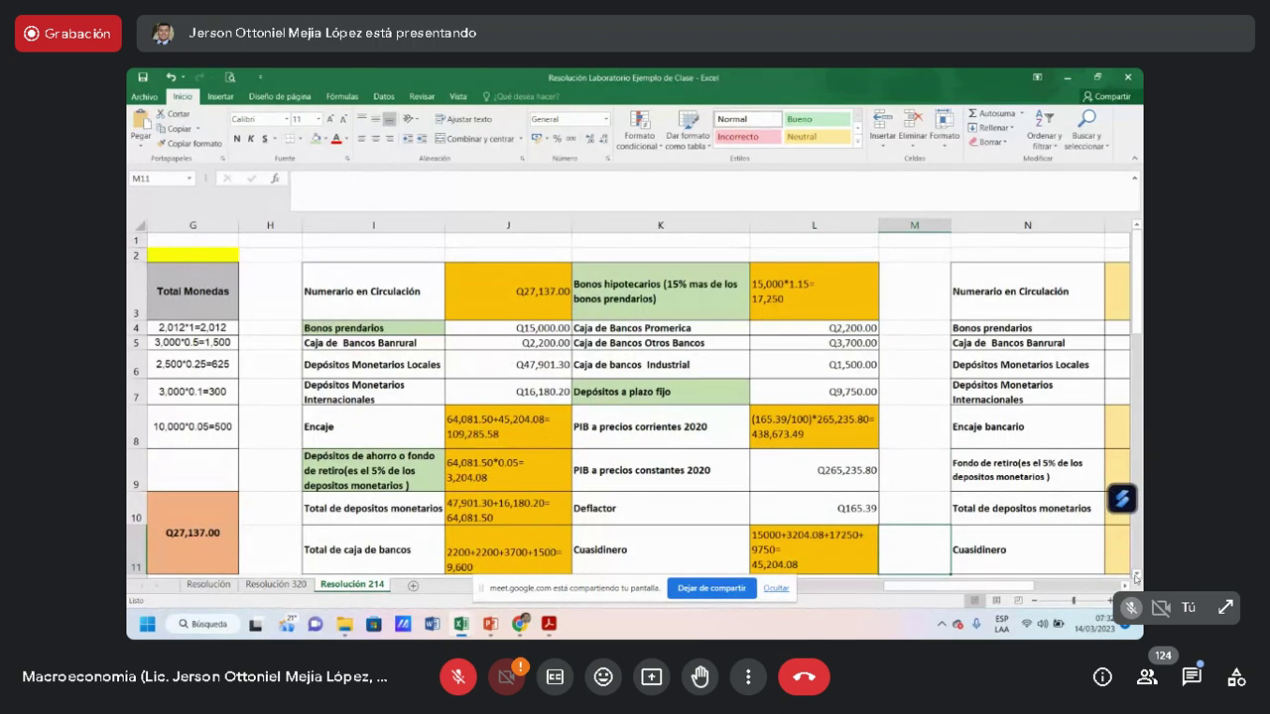
pyautogui.scroll(-1, 1111, 559)
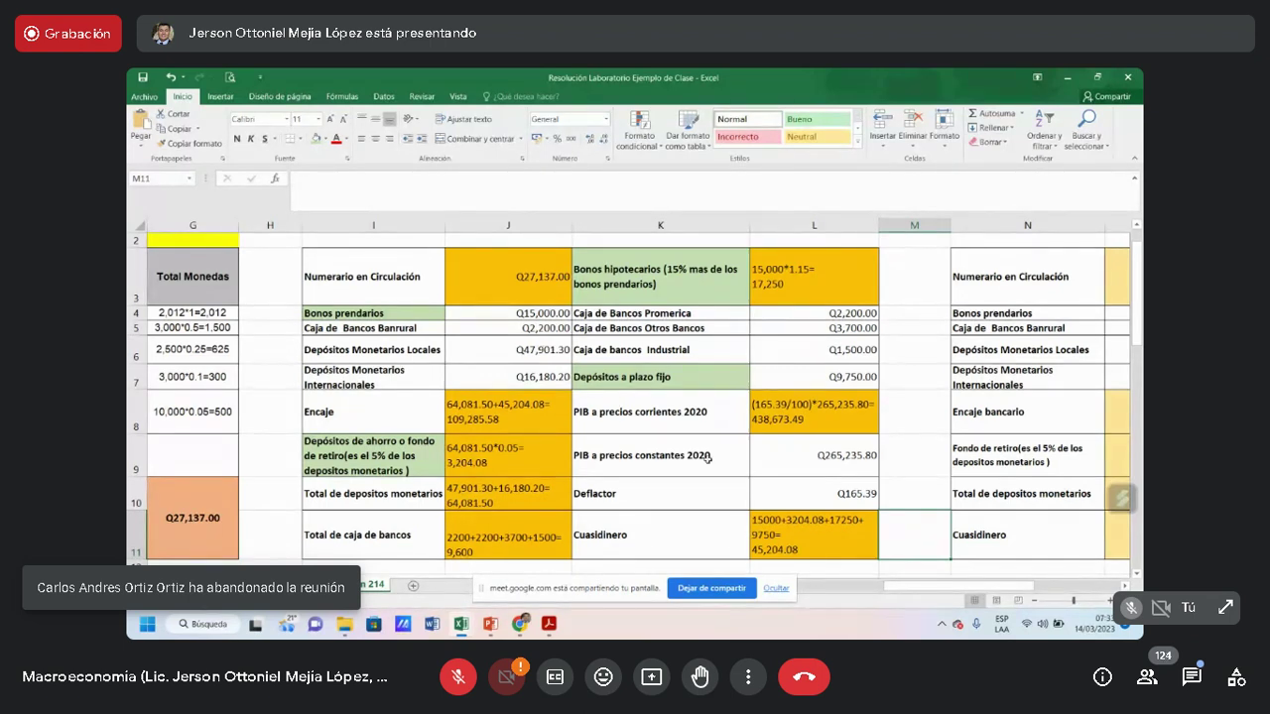
pyautogui.click(507, 419)
pyautogui.doubleClick(507, 419)
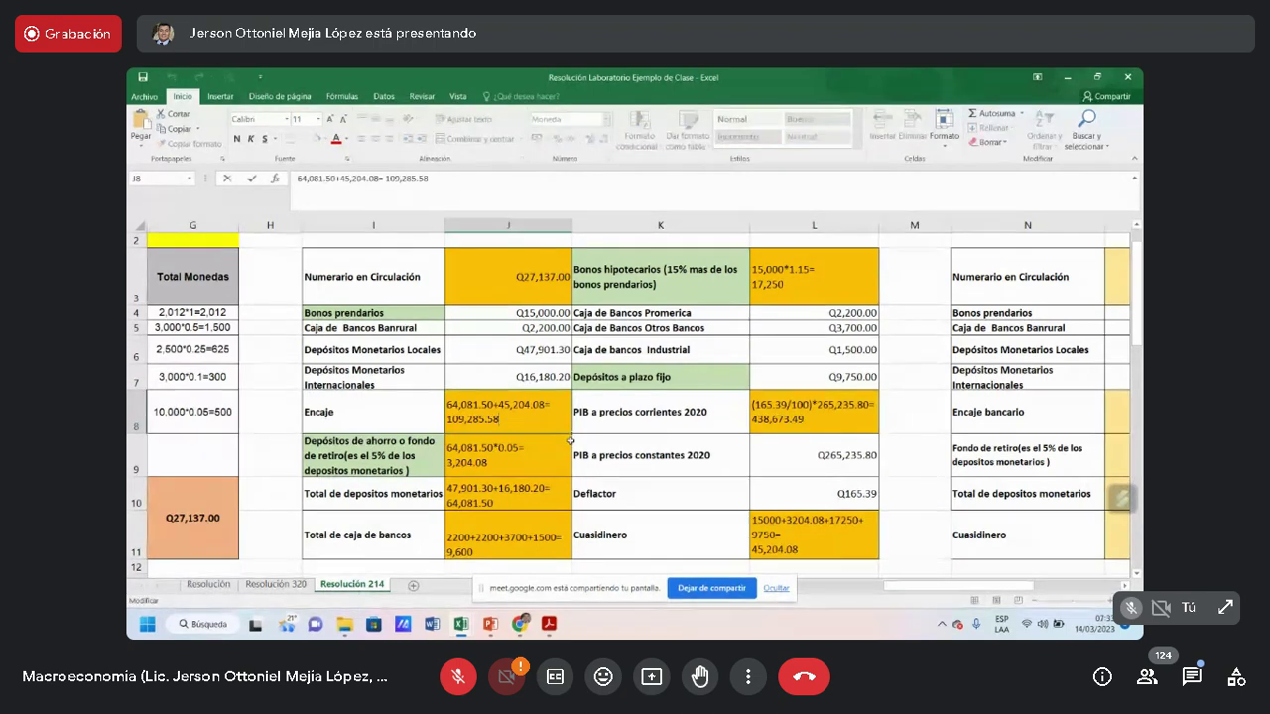
pyautogui.write('*0.4')
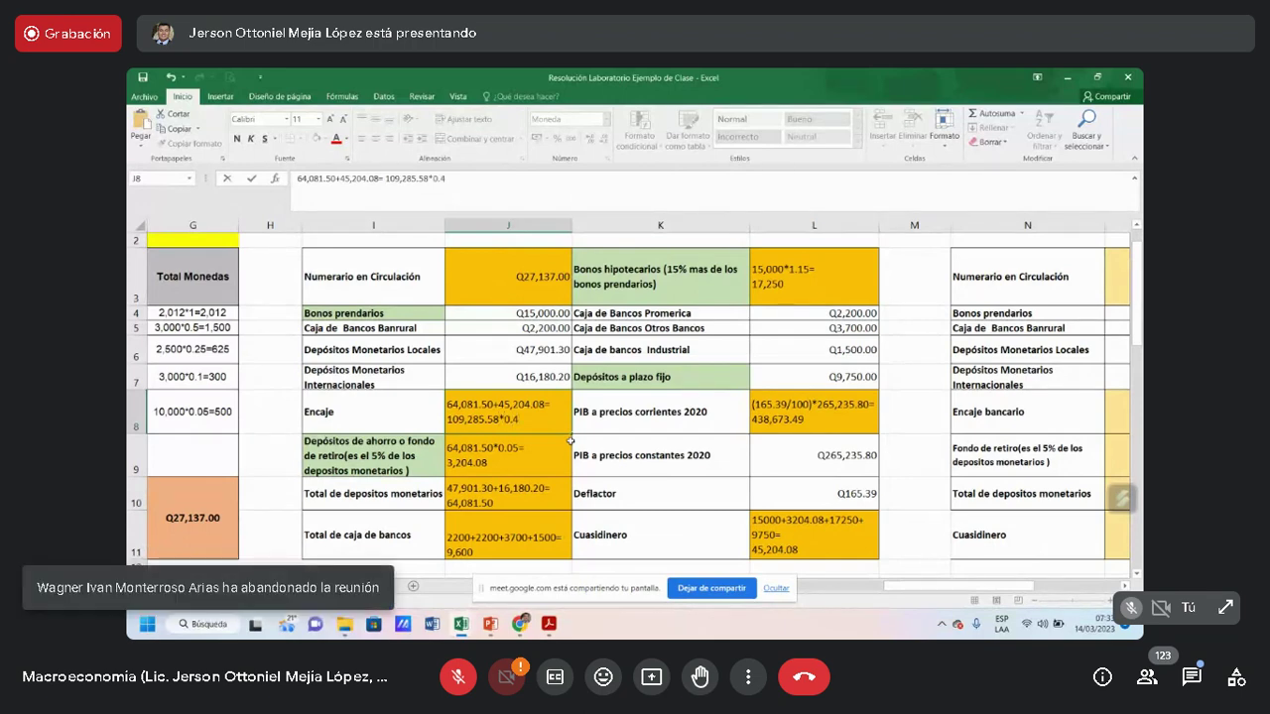
pyautogui.press('BackSpace')
pyautogui.write('146=')
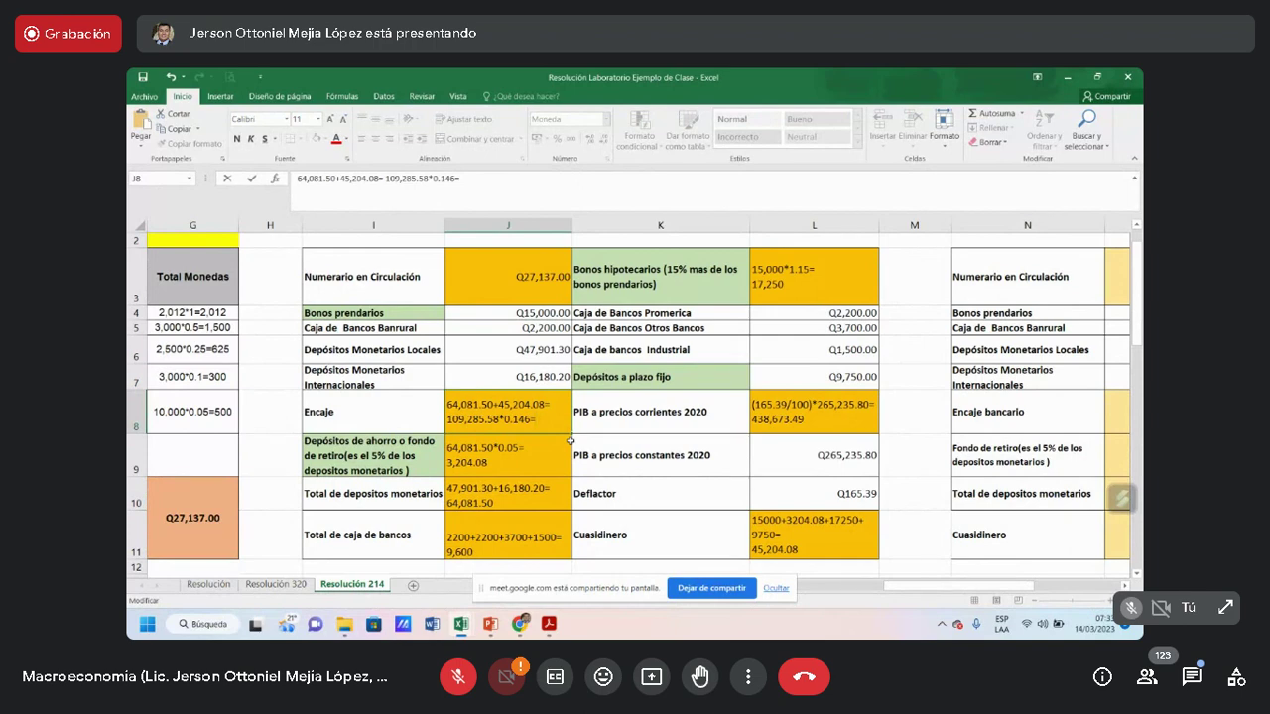
pyautogui.write('15,955.69')
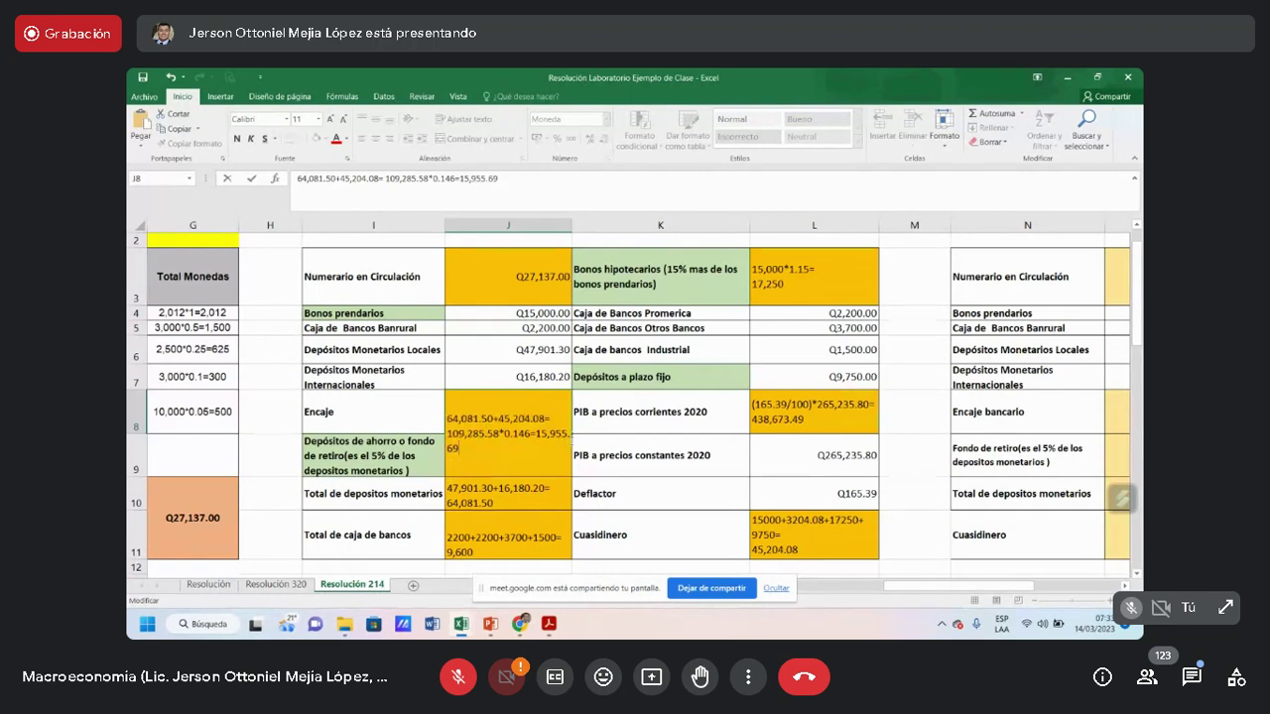
pyautogui.press('Return')
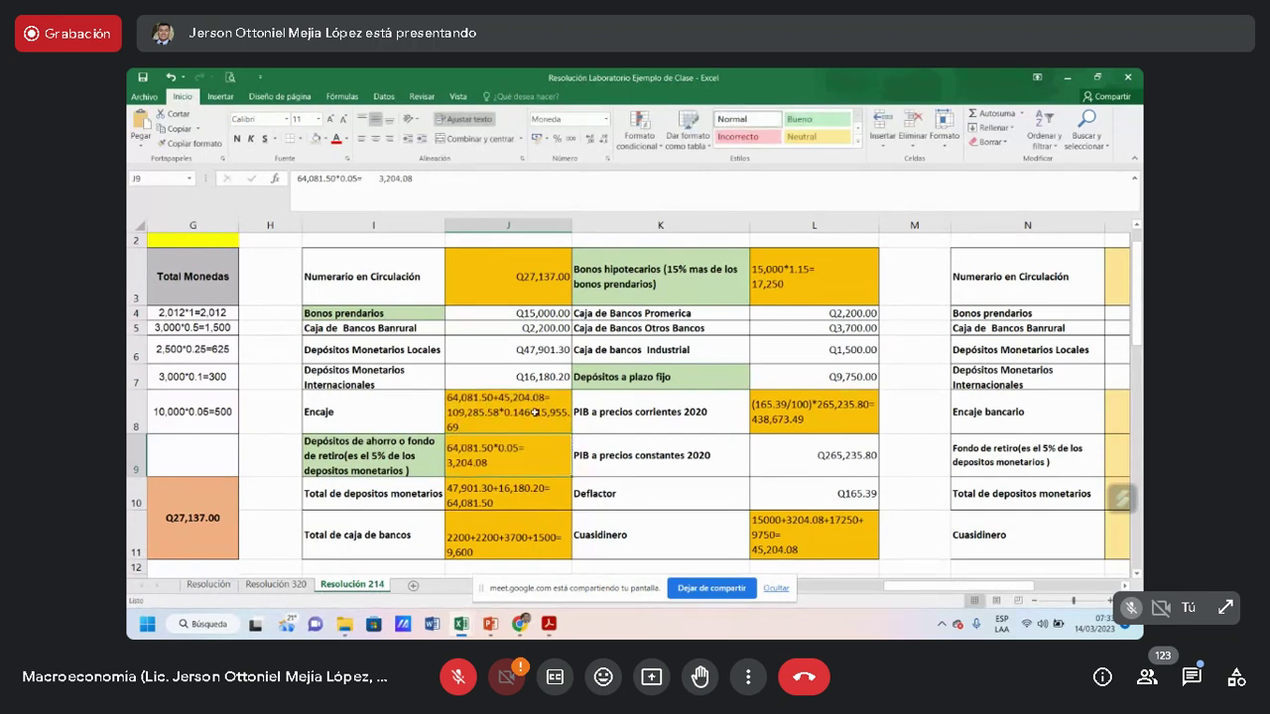
pyautogui.doubleClick(535, 419)
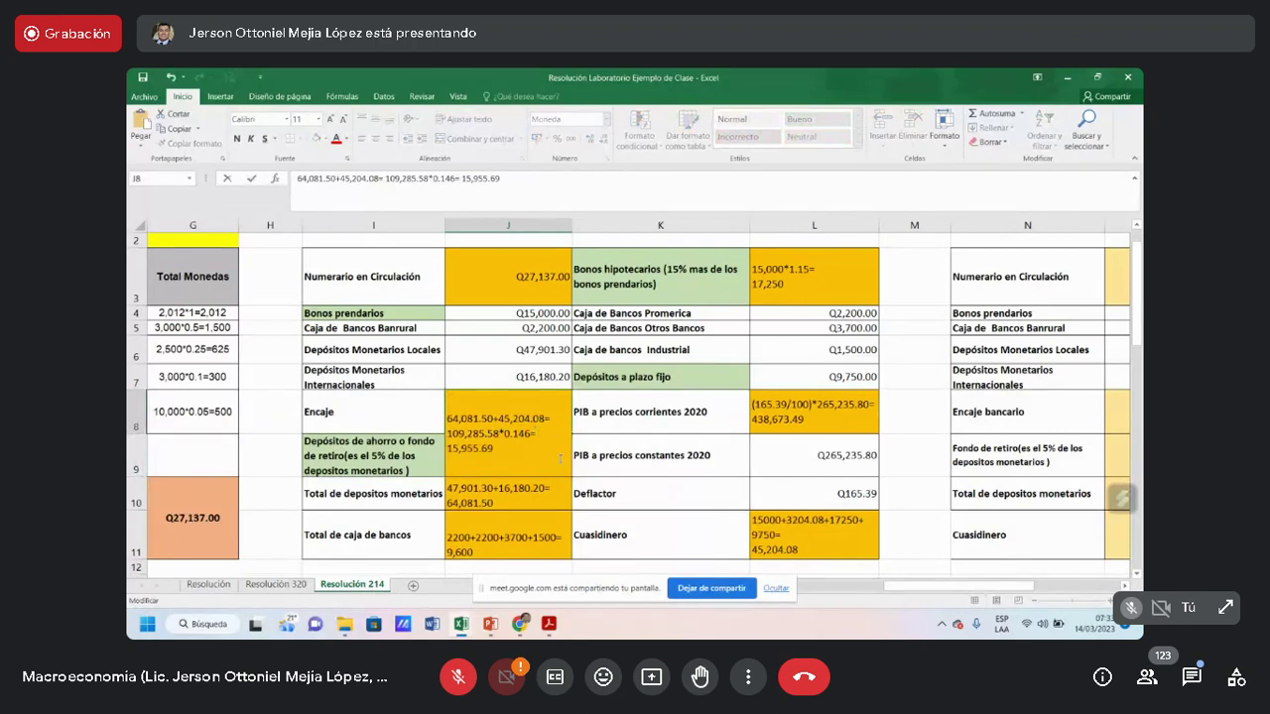
pyautogui.press('Return')
# Enter 27137 as the Numerario en Circulación value in cell O3 of the summary table
pyautogui.click(679, 466)
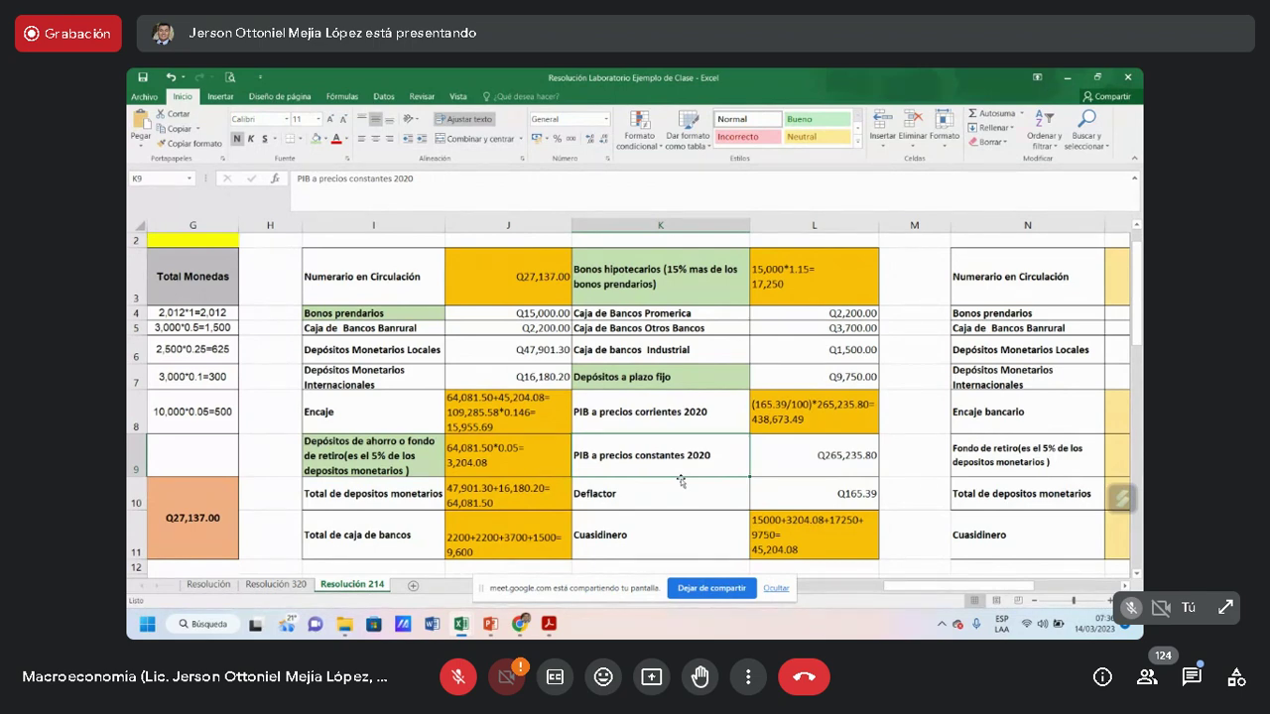
pyautogui.press('Right')
pyautogui.press('Right')
pyautogui.press('Right')
pyautogui.press('Right')
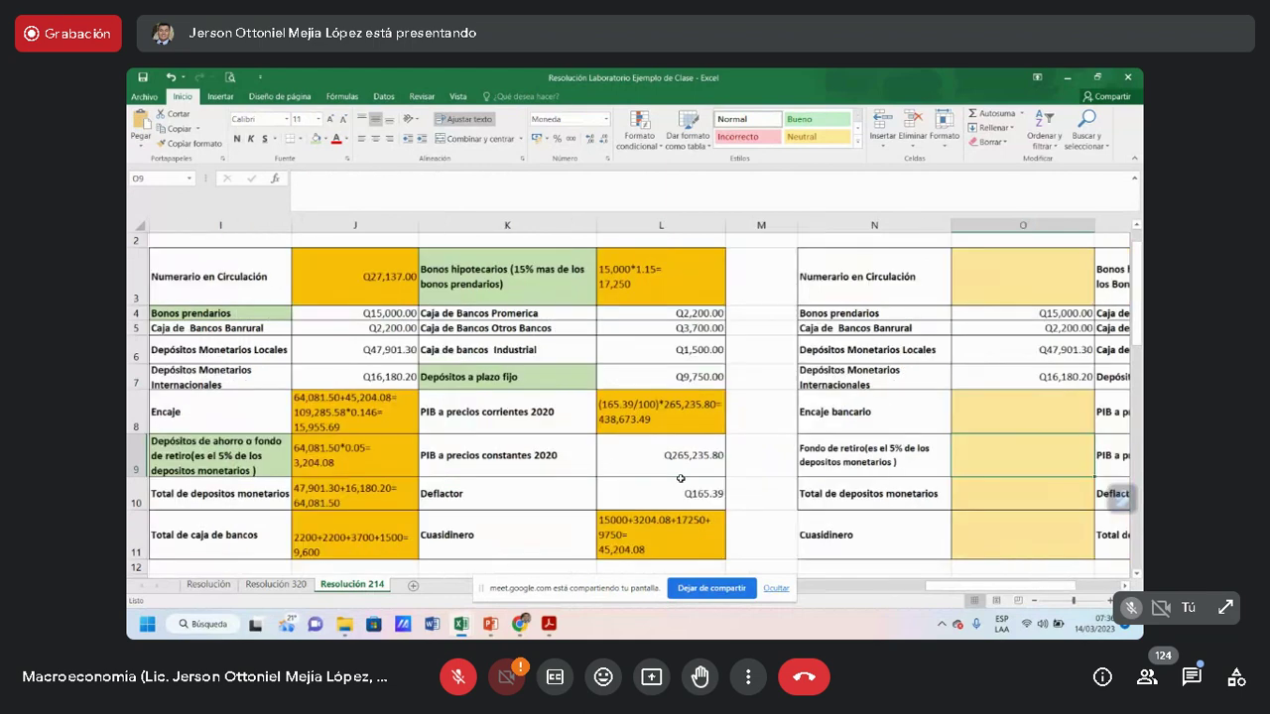
pyautogui.press('Right')
pyautogui.press('Up')
pyautogui.press('Up')
pyautogui.press('Up')
pyautogui.press('Up')
pyautogui.press('Up')
pyautogui.press('Up')
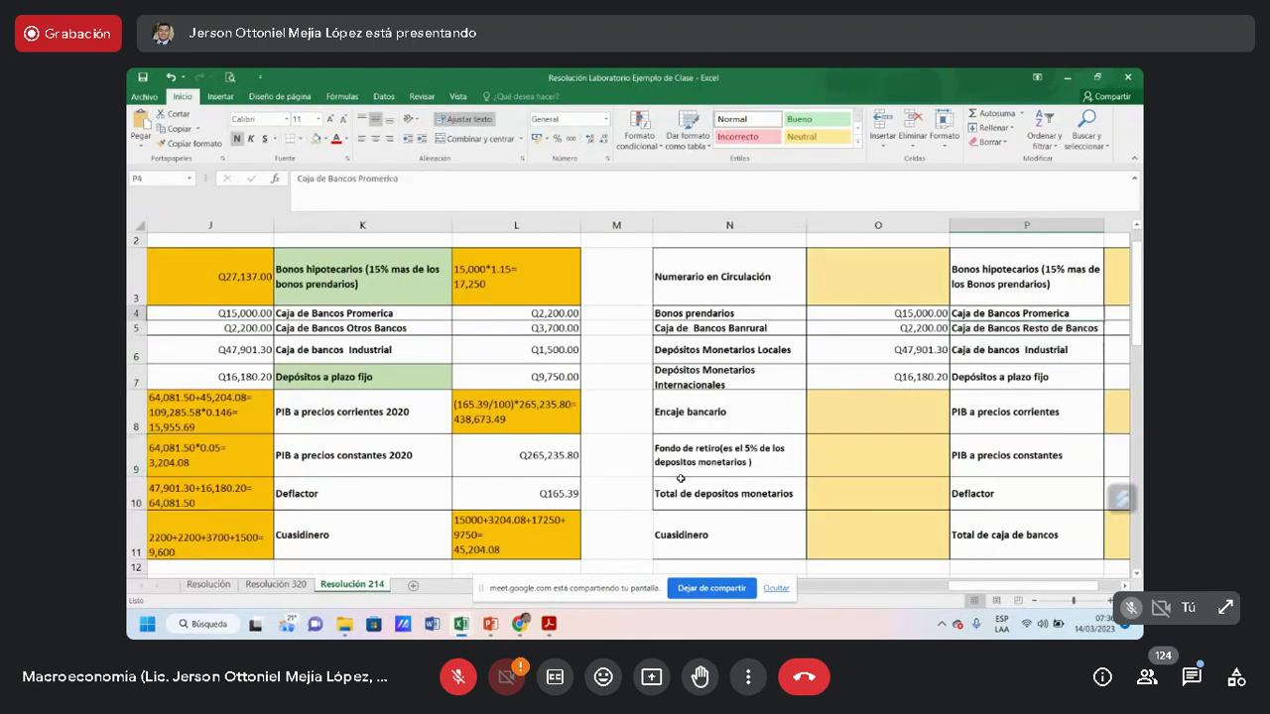
pyautogui.press('Left')
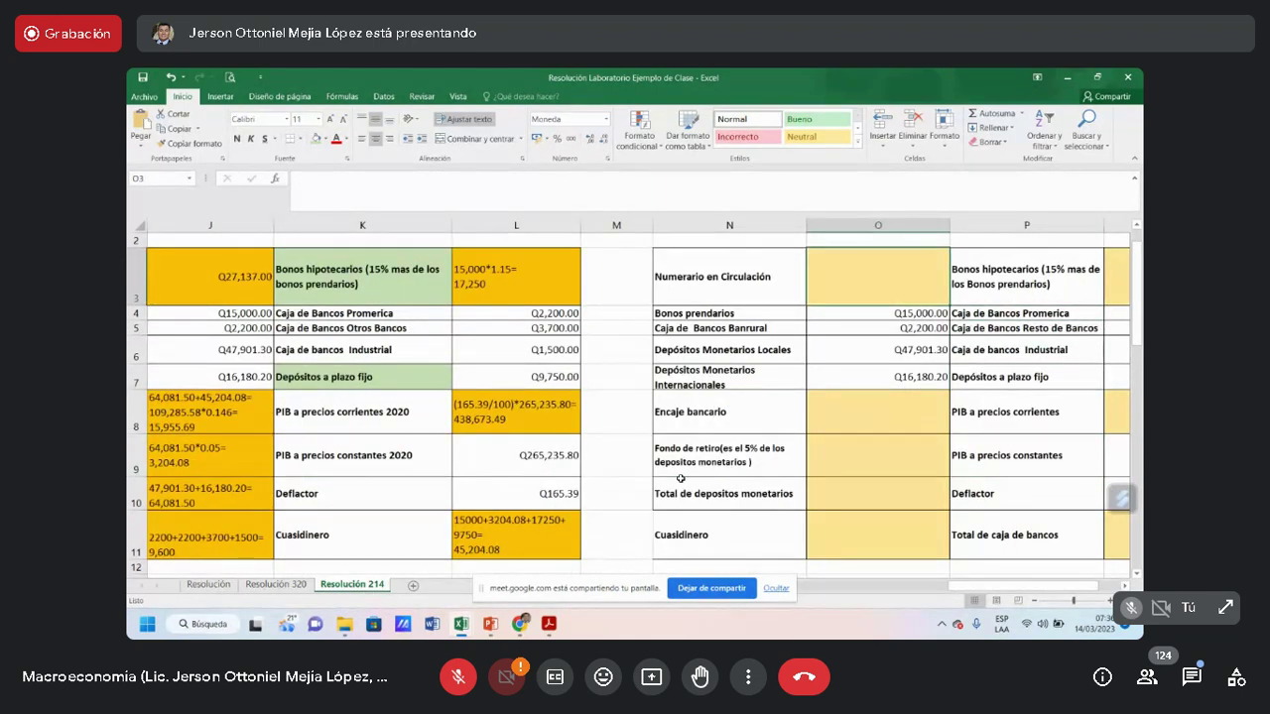
pyautogui.write('=J3')
pyautogui.press('Return')
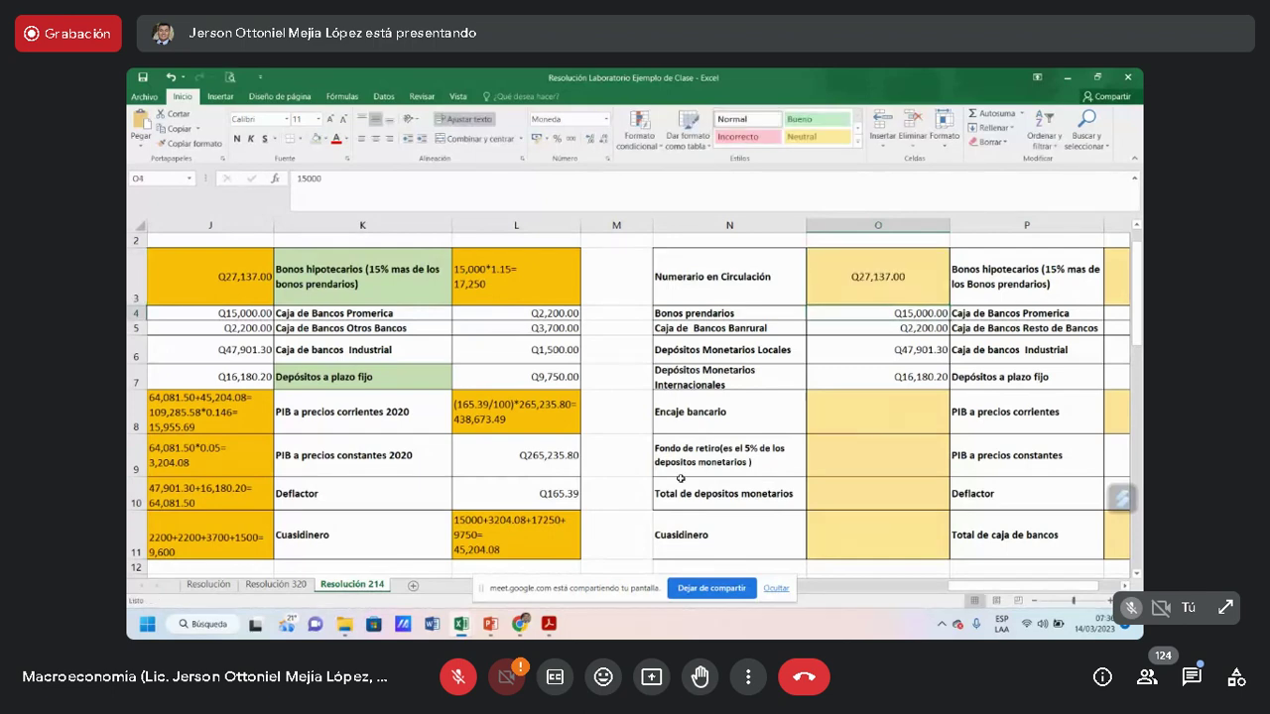
# Fill in the summary table's Encaje bancario with 15955.69 and Fondo de retiro with 3204.08
pyautogui.press('Down')
pyautogui.press('Down')
pyautogui.press('Down')
pyautogui.press('Down')
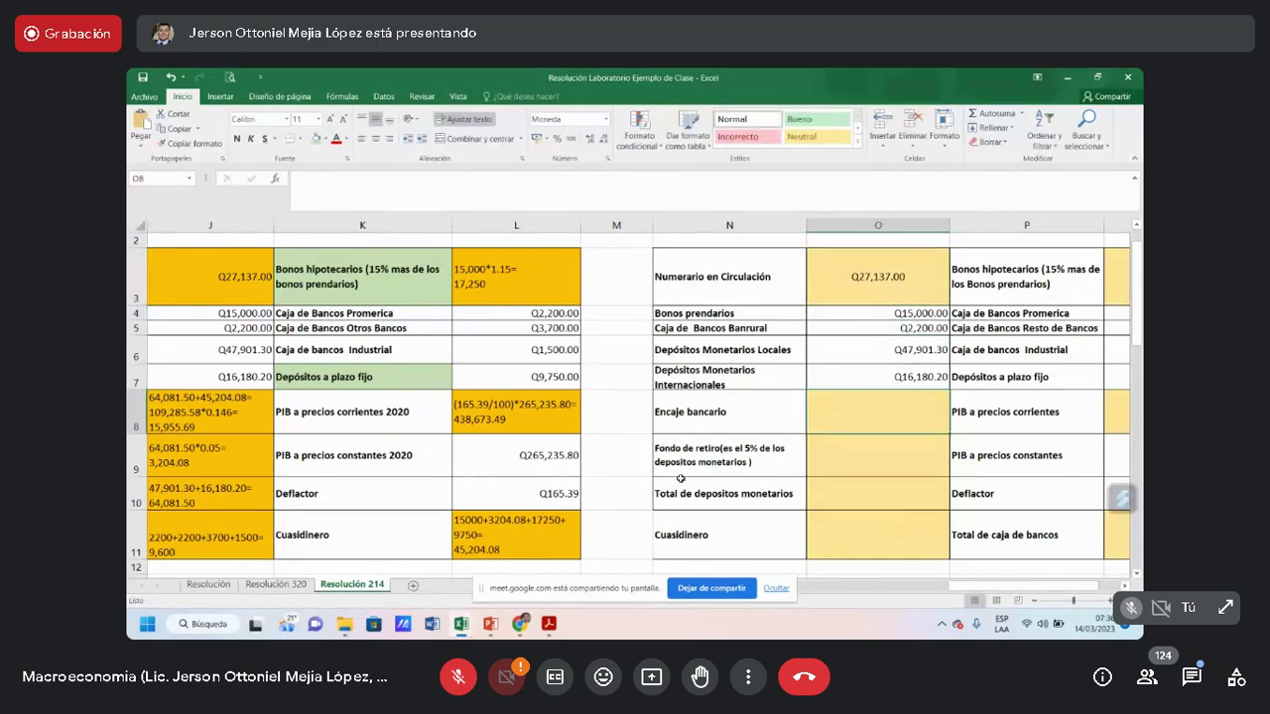
pyautogui.write('15,955.')
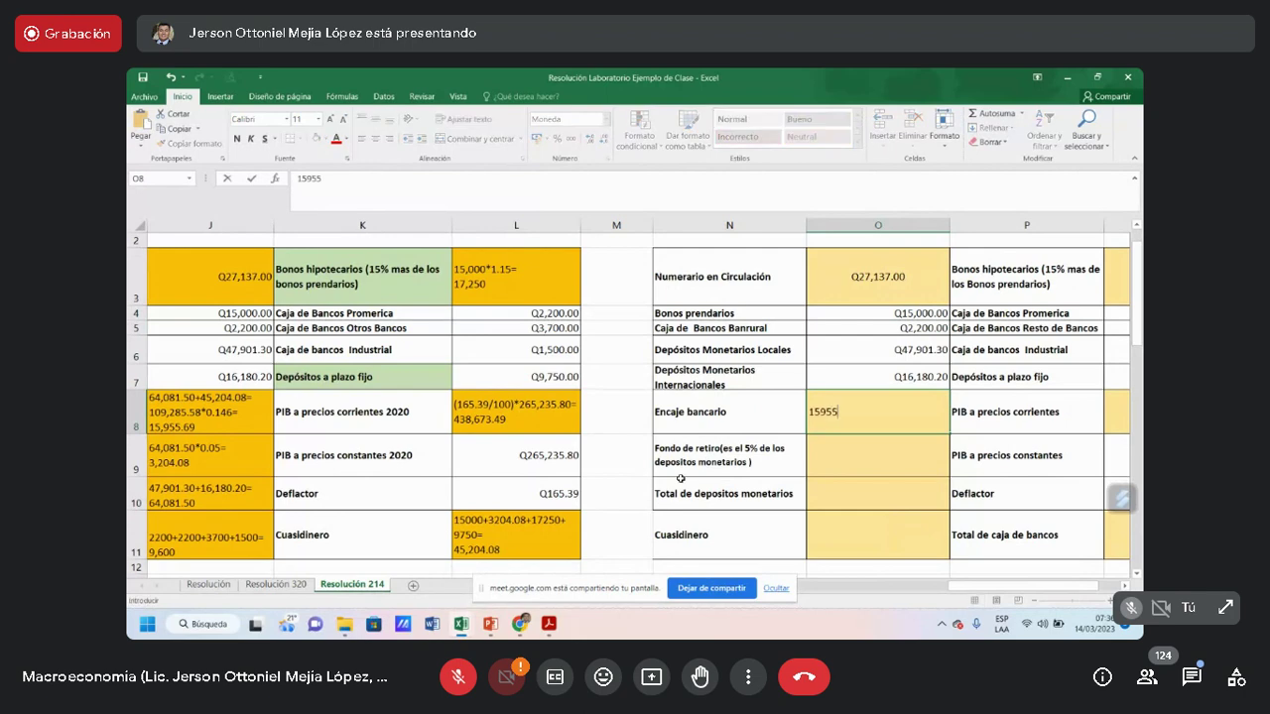
pyautogui.write('69')
pyautogui.press('Return')
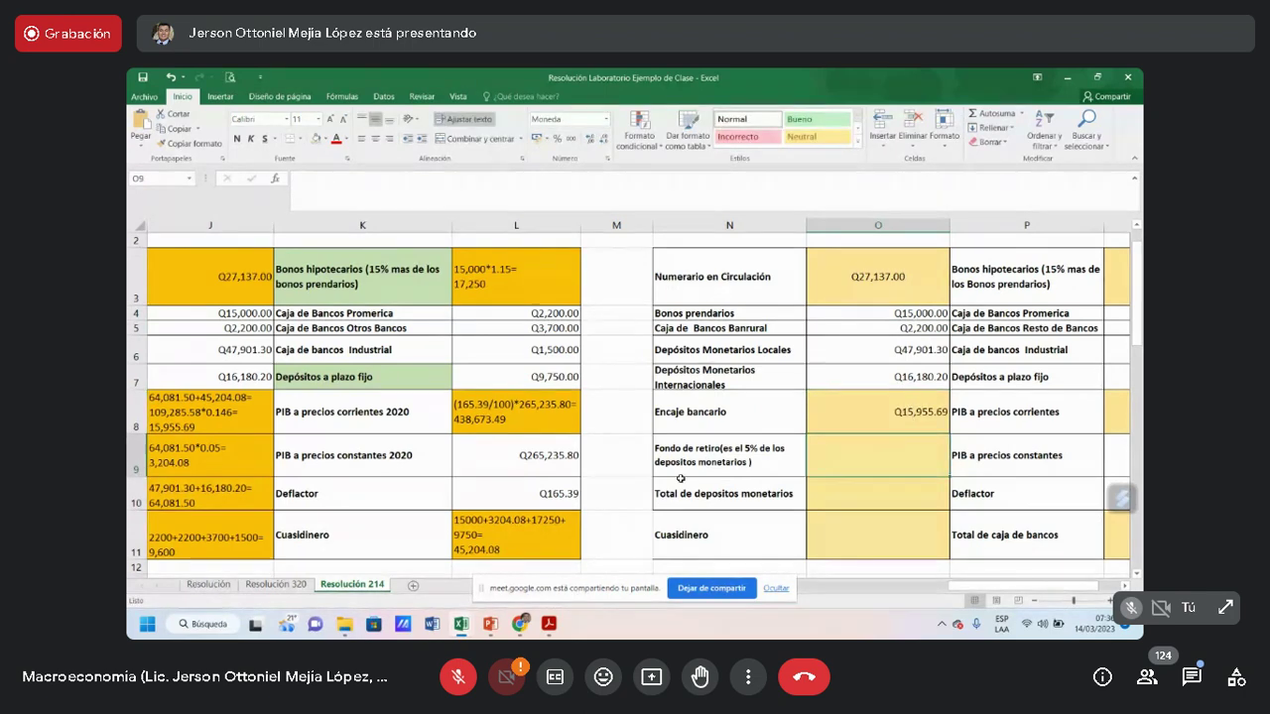
pyautogui.write('3204.08')
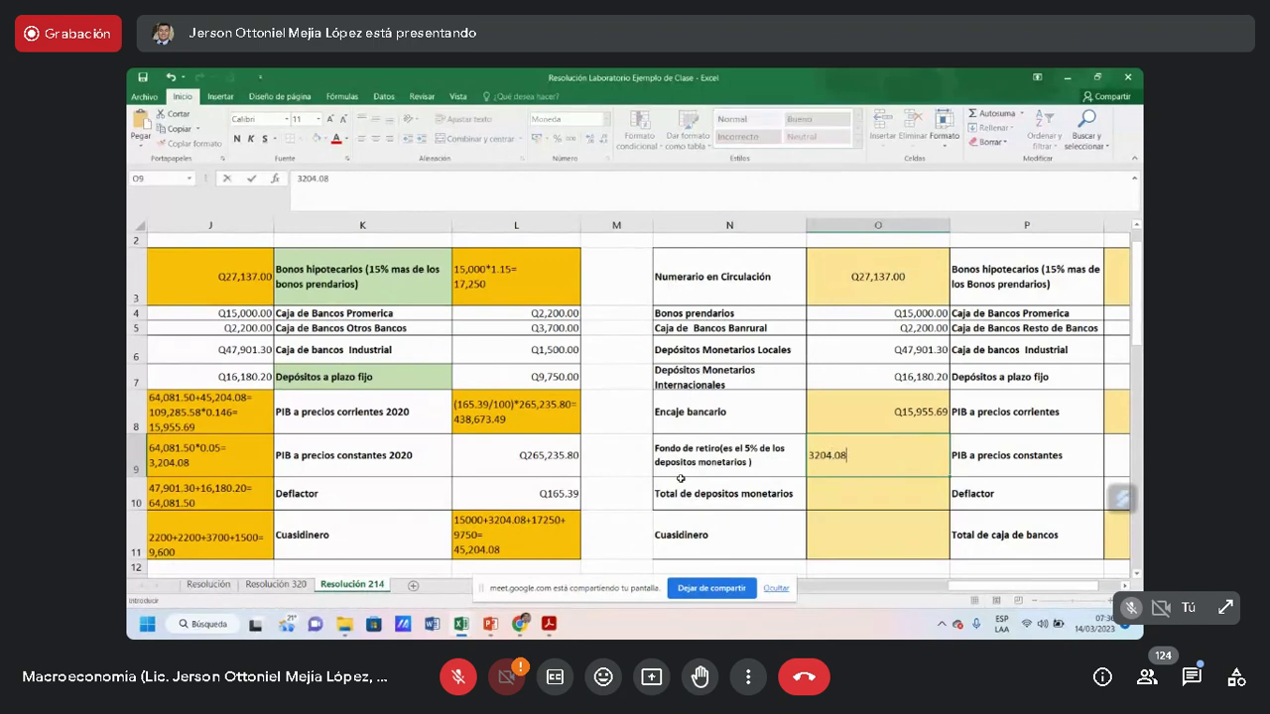
pyautogui.press('Return')
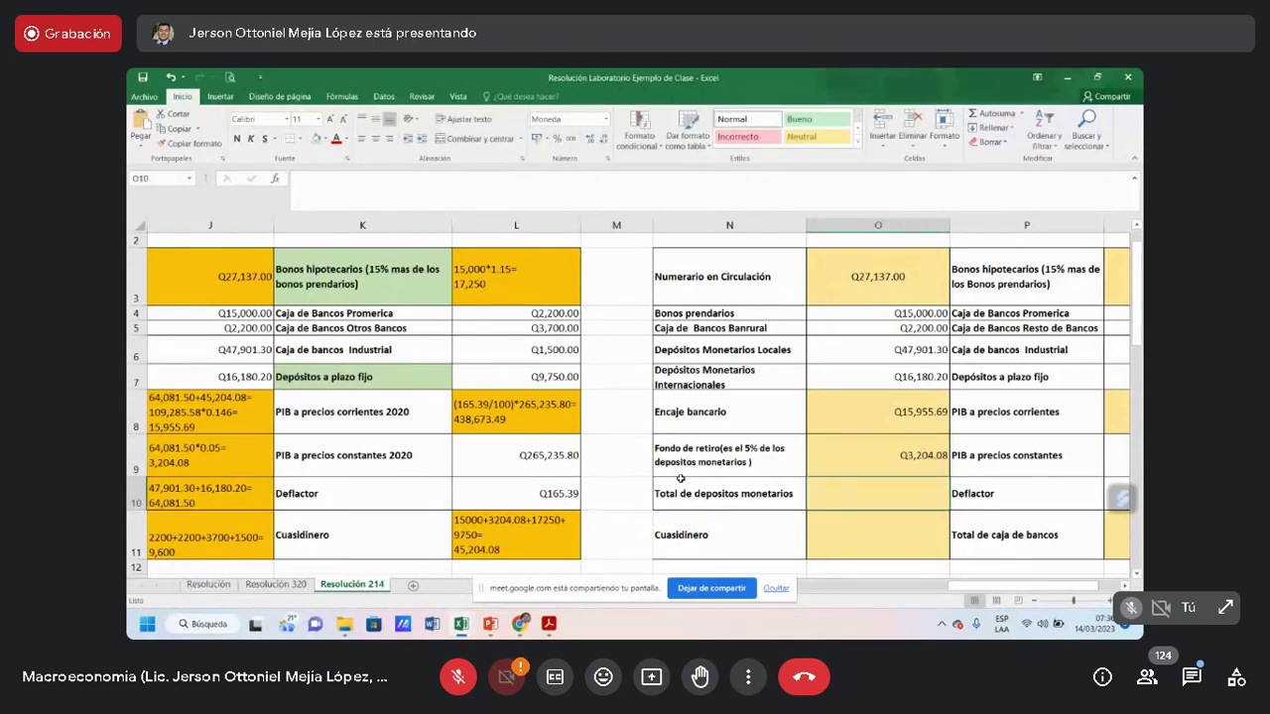
# Enter 64,081.50 as Total de depositos monetarios and 45204.08 as Cuasidinero in column O of the summary table
pyautogui.write('64')
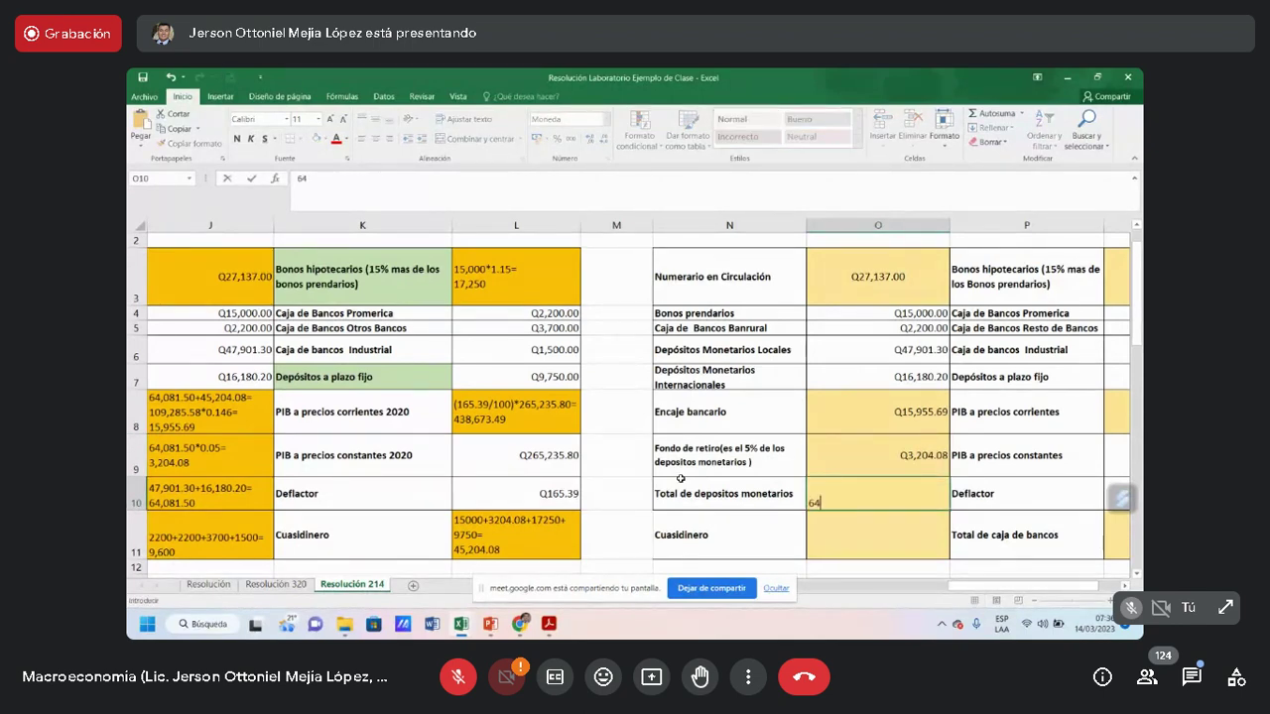
pyautogui.write(',081.50')
pyautogui.press('Return')
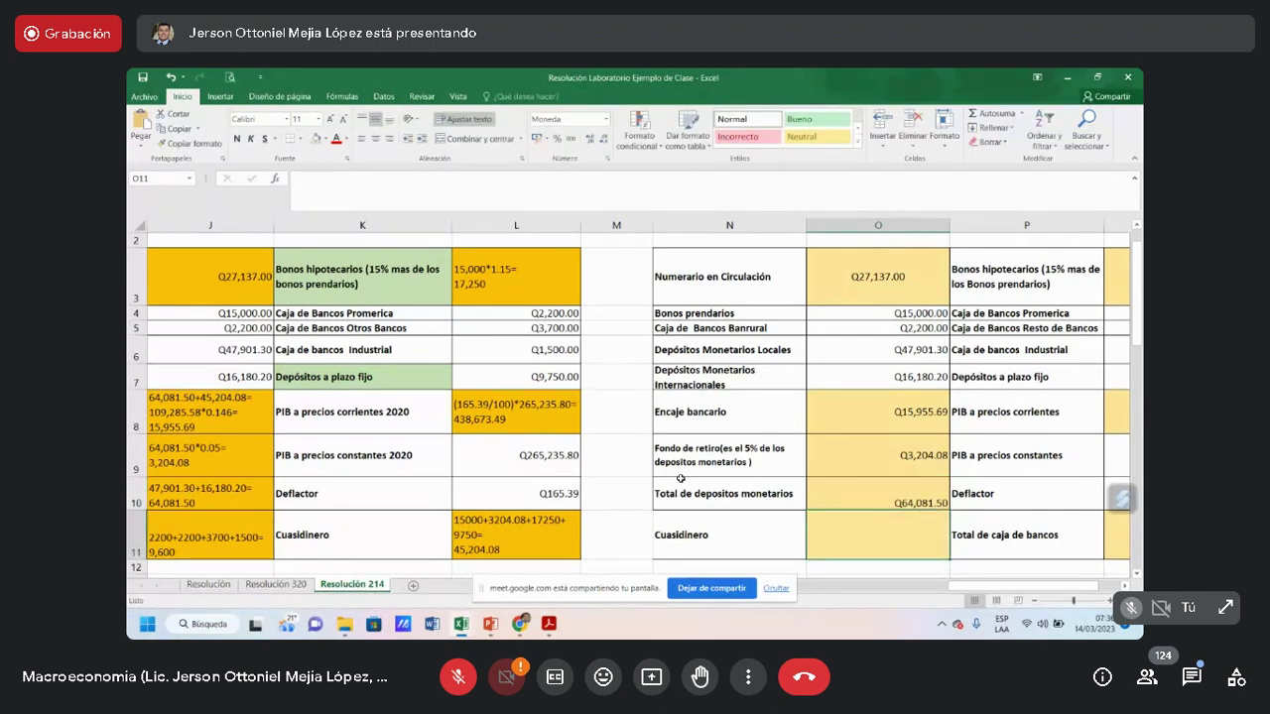
pyautogui.write('45204.08')
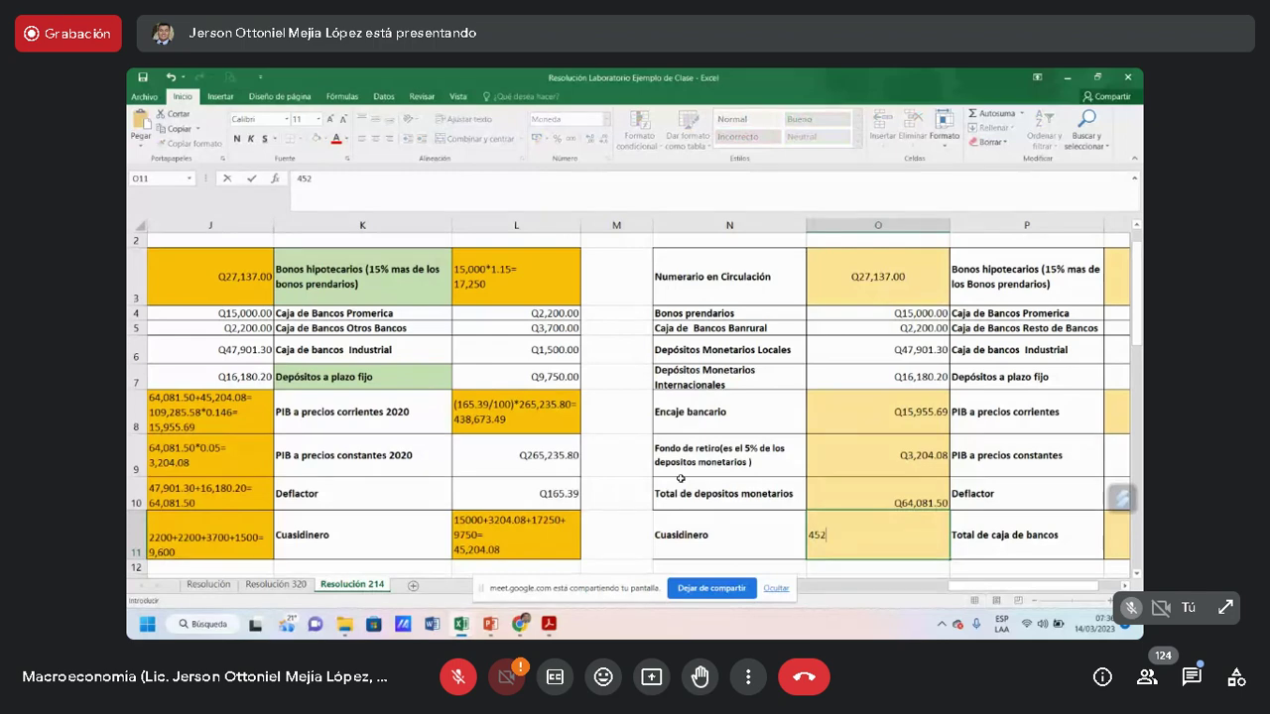
pyautogui.press('Tab')
# Enter 9600 as the Total de caja de bancos value in cell Q11
pyautogui.press('Tab')
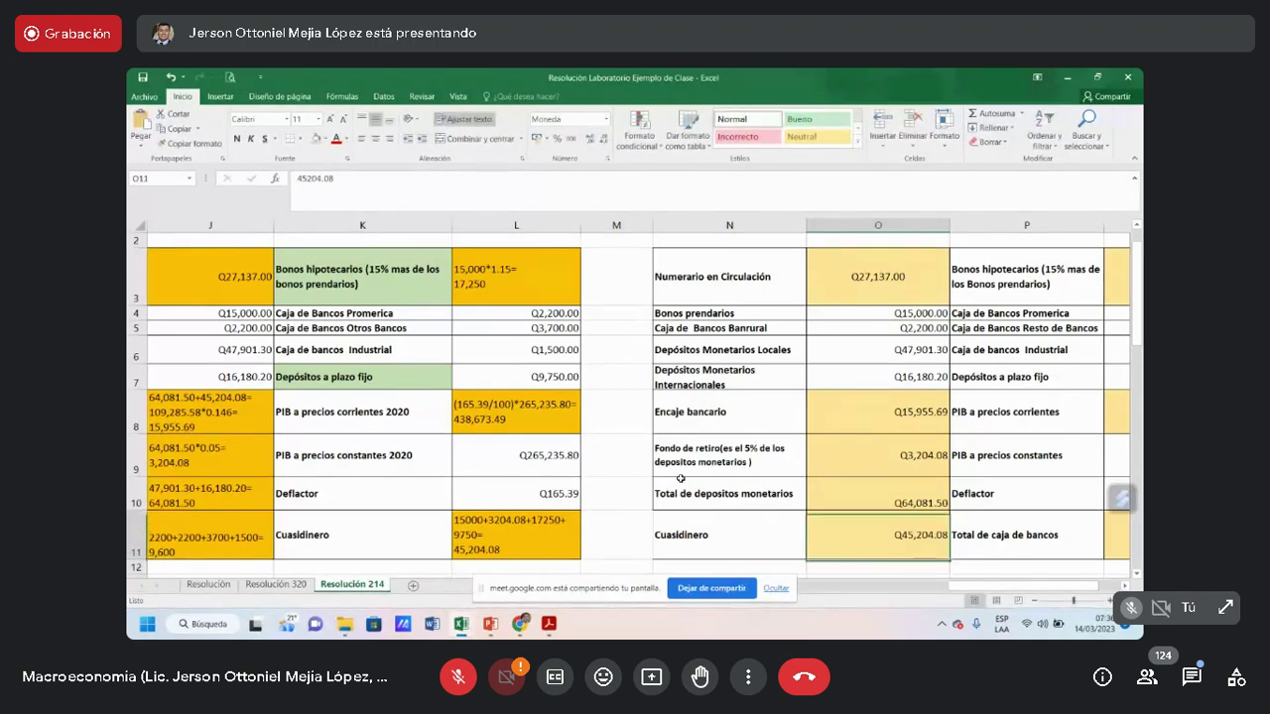
pyautogui.press('Up')
pyautogui.press('Up')
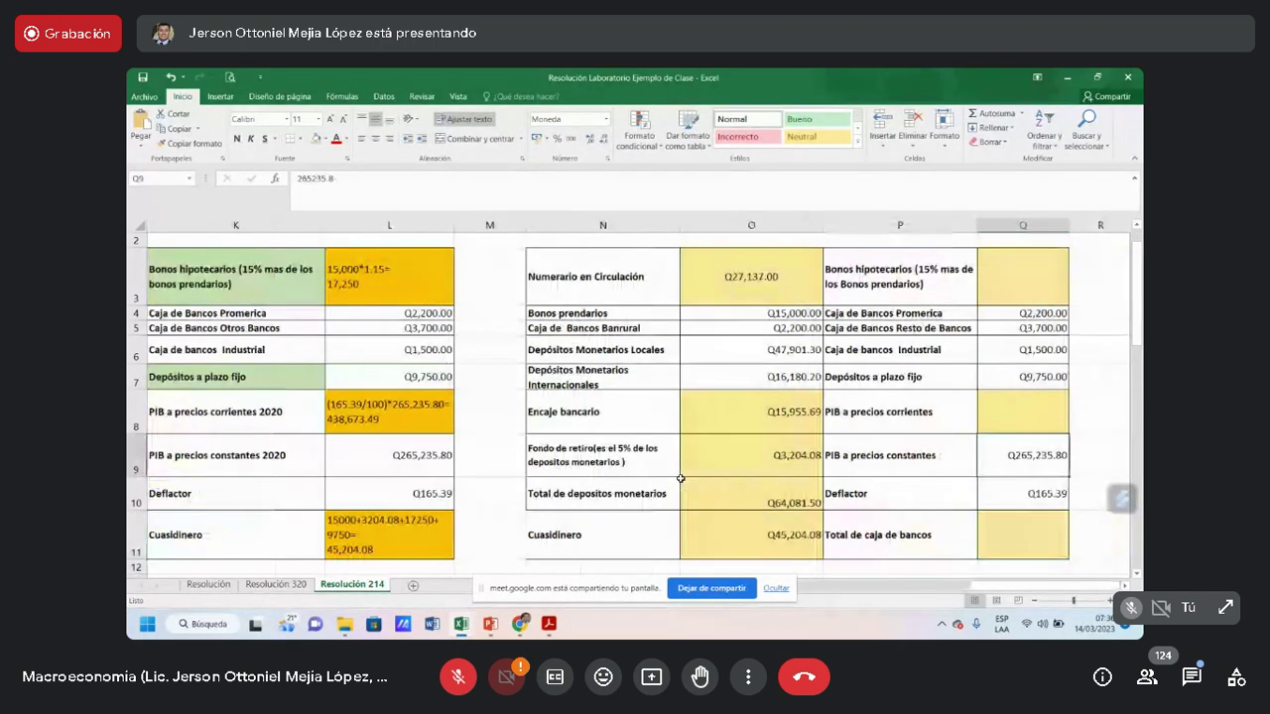
pyautogui.press('Down')
pyautogui.press('Down')
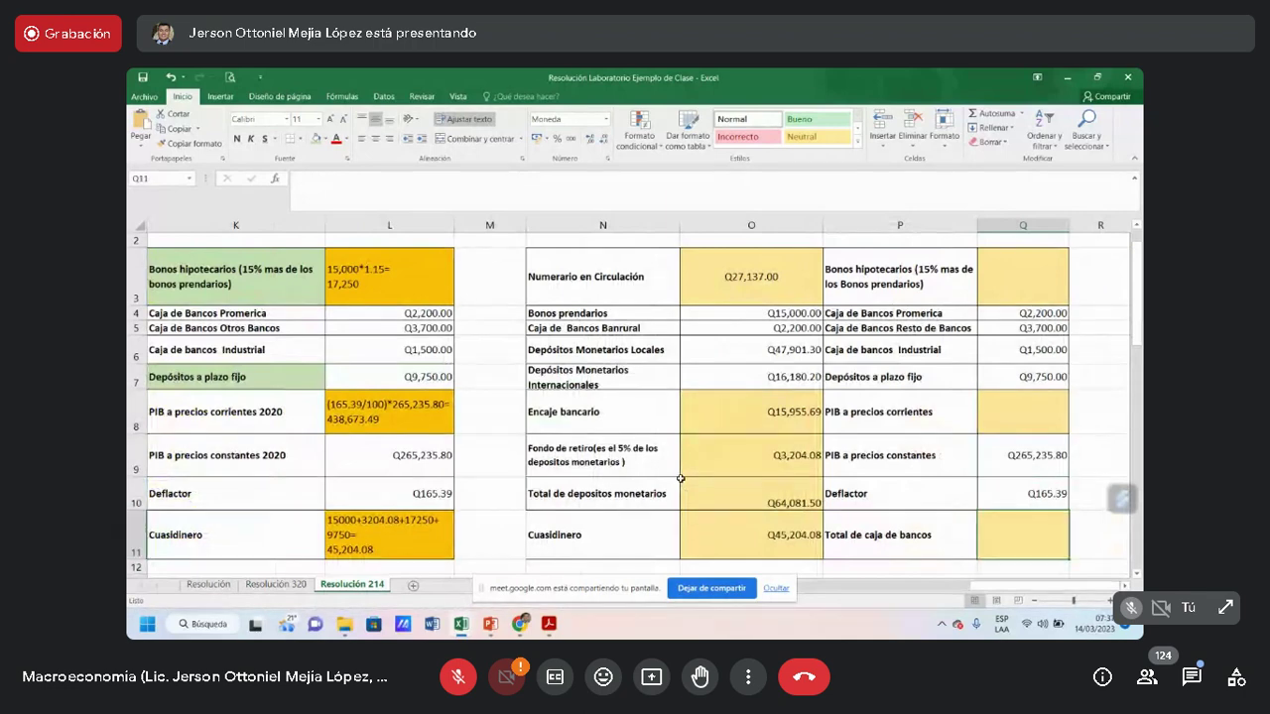
pyautogui.write('9600')
pyautogui.press('Up')
# Enter 438673.49 as the PIB a precios corrientes value in cell Q8
pyautogui.press('Up')
pyautogui.press('Up')
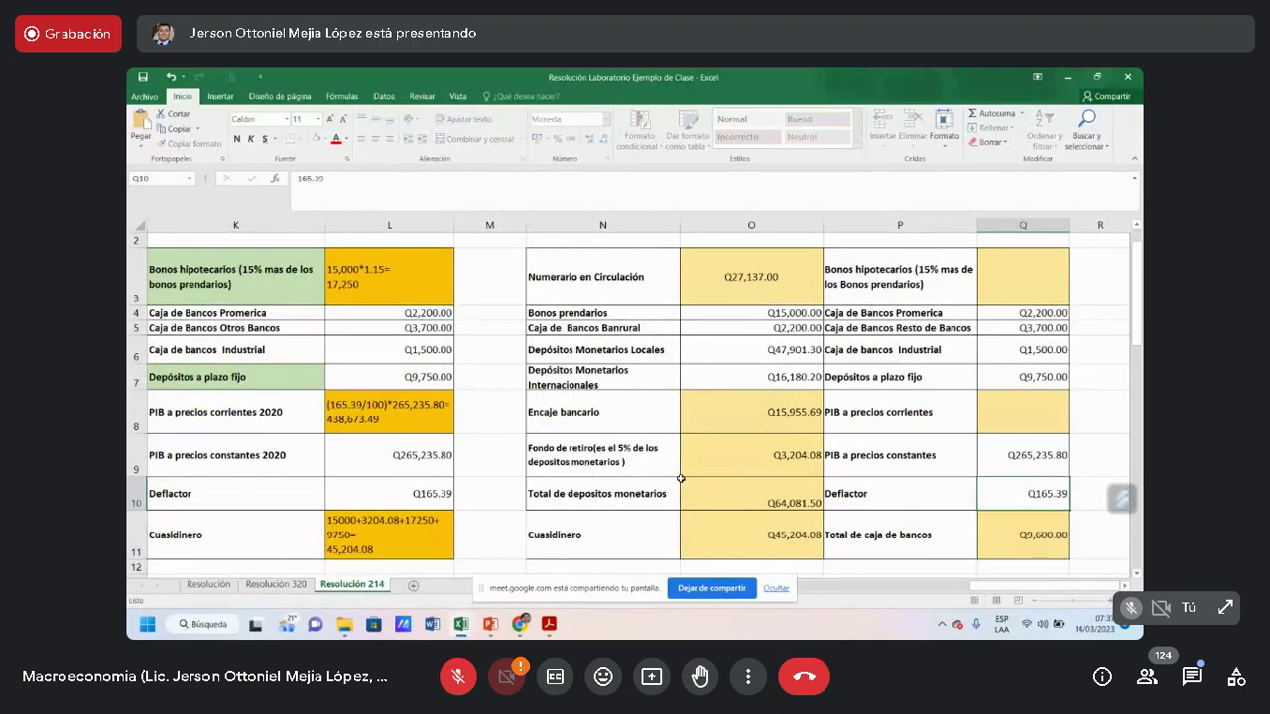
pyautogui.write('438')
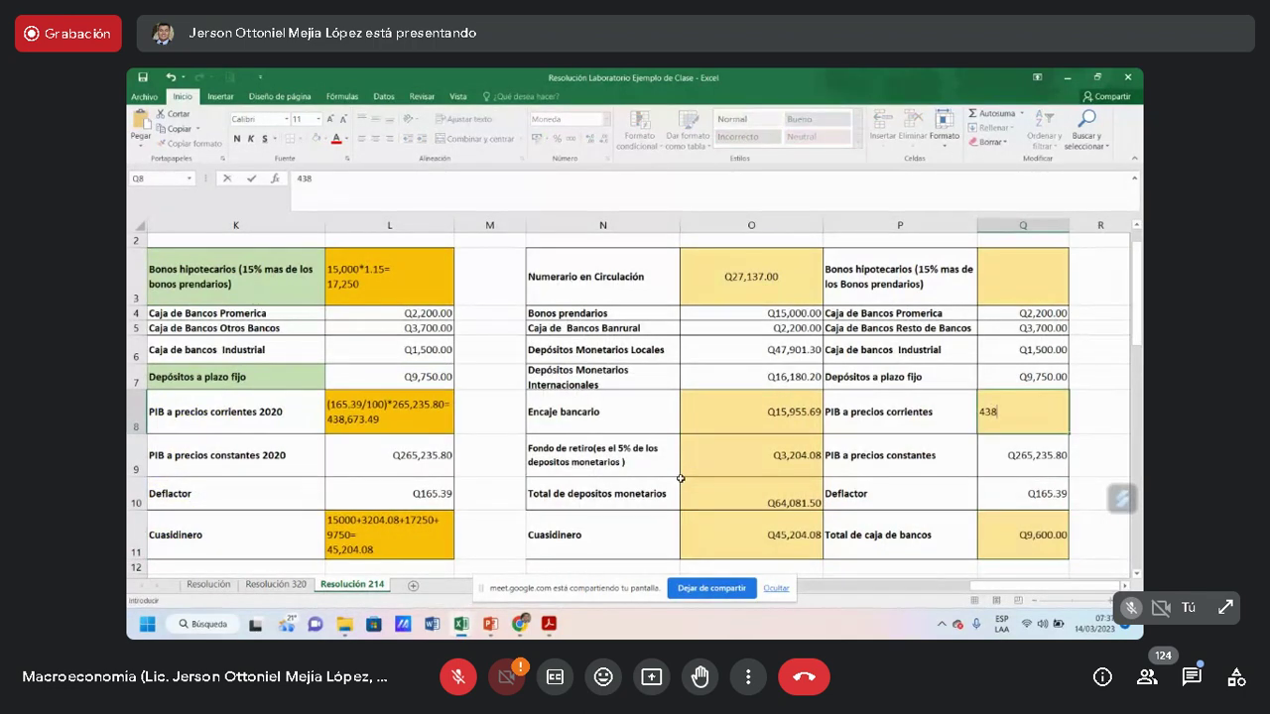
pyautogui.write('673.49')
pyautogui.press('Up')
# Enter 17250 as the Bonos hipotecarios value in cell Q3 of the summary table
pyautogui.press('Up')
pyautogui.press('Up')
pyautogui.press('Up')
pyautogui.press('Up')
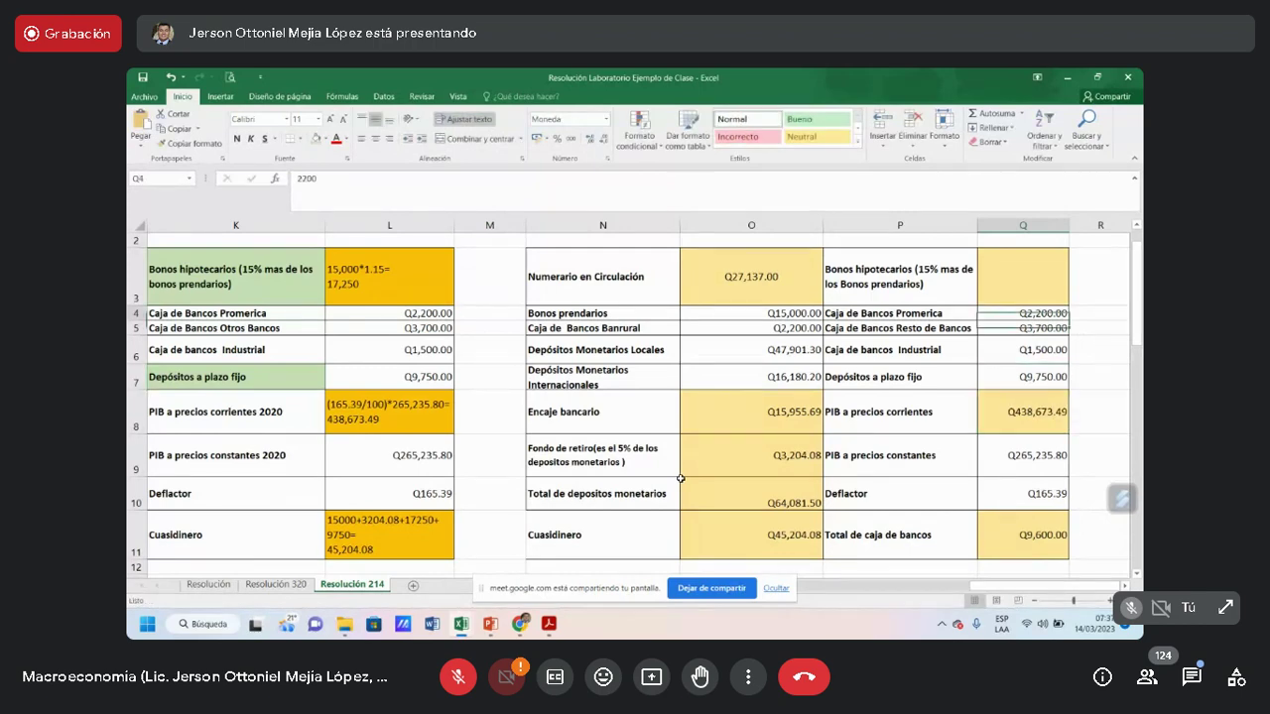
pyautogui.write('17250')
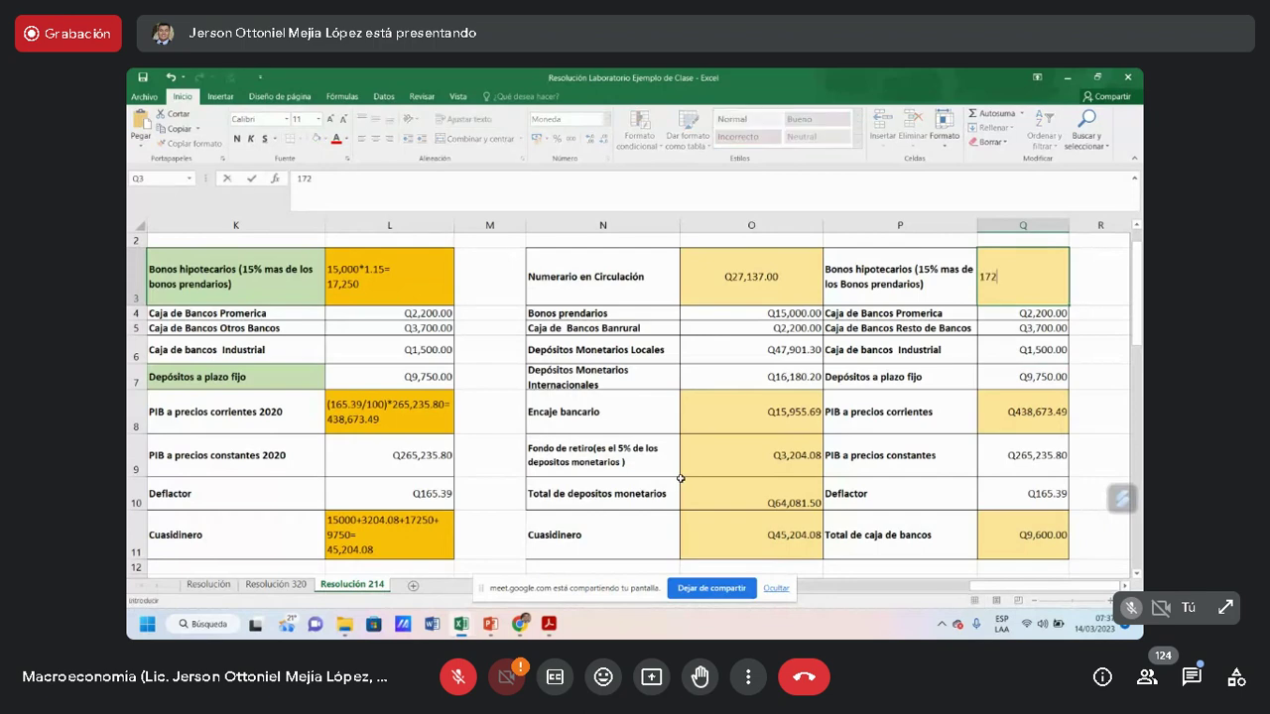
pyautogui.press('Return')
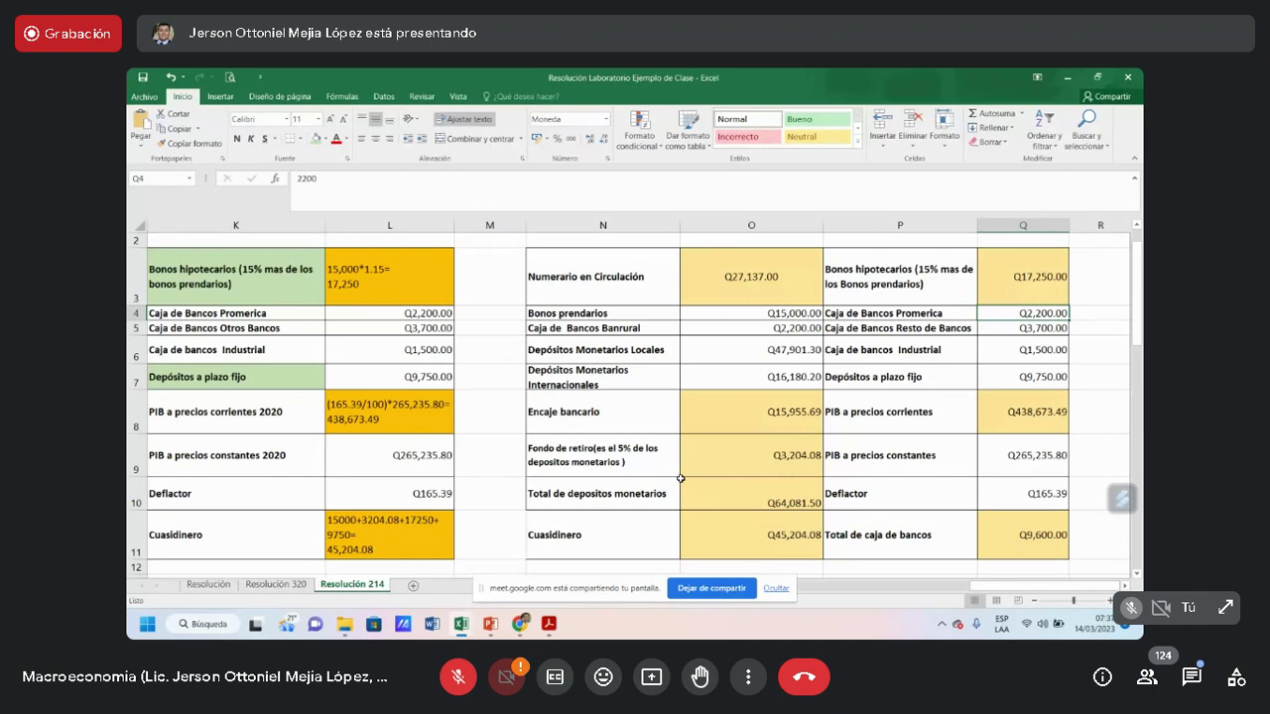
# Remove horizontal centering from the values in O3:O11 and align them vertically to the middle of their cells
pyautogui.moveTo(746, 277); pyautogui.dragTo(780, 535)
pyautogui.click(379, 140)
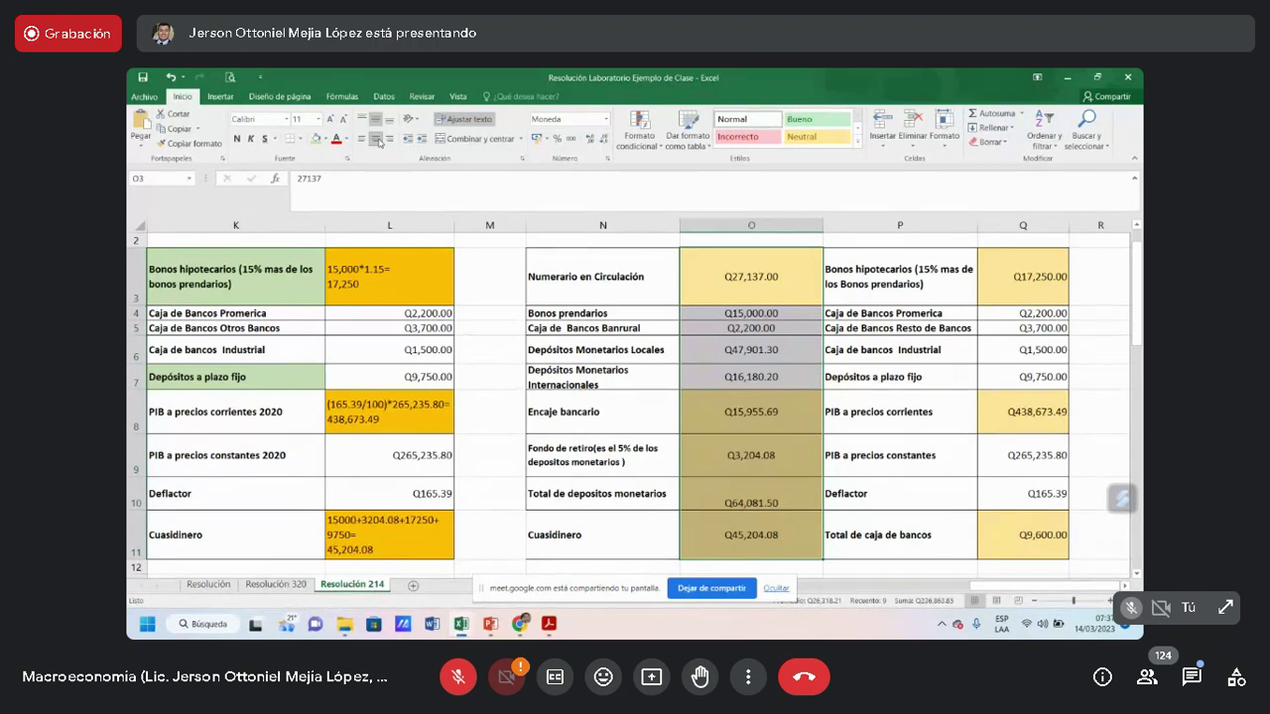
pyautogui.click(379, 140)
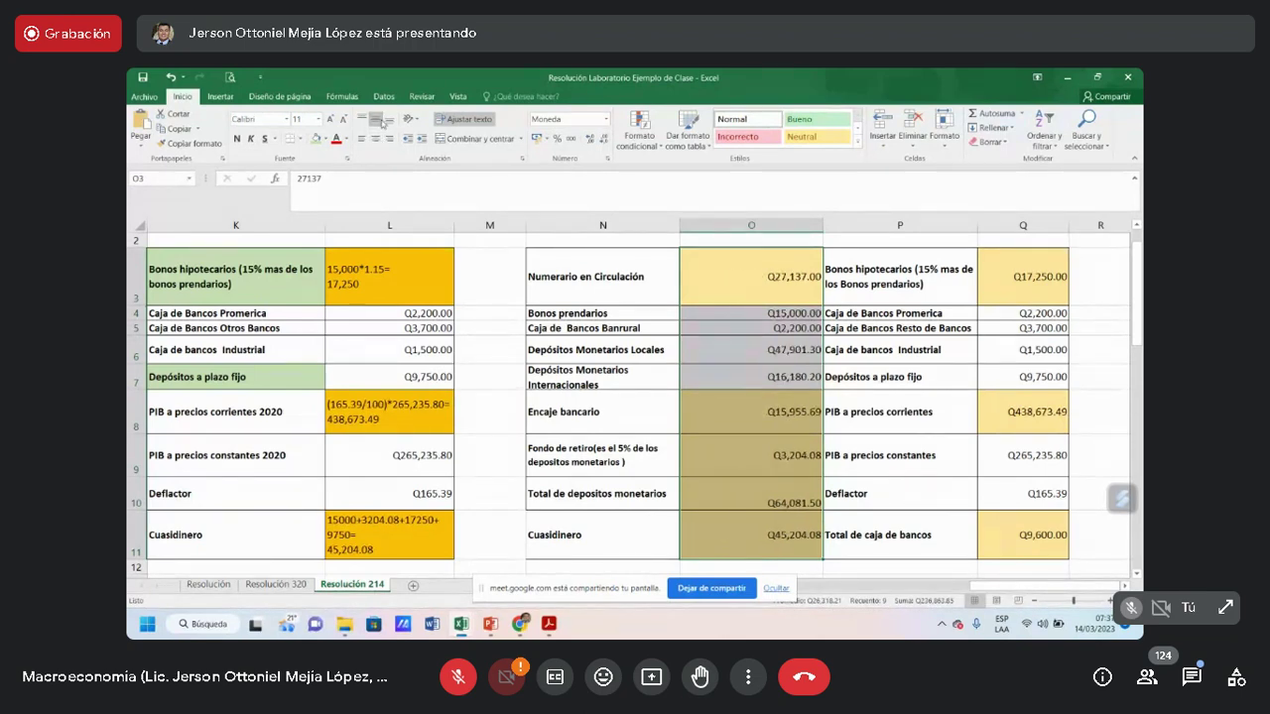
pyautogui.click(389, 118)
pyautogui.click(376, 118)
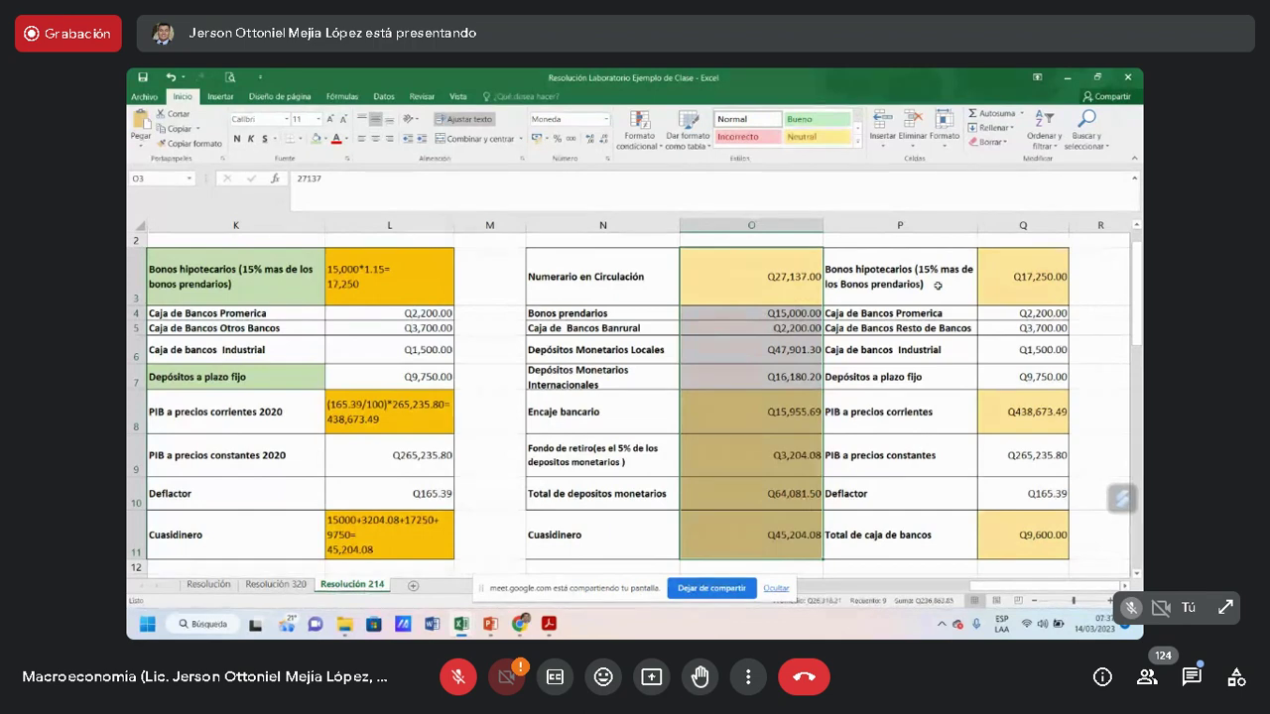
pyautogui.moveTo(1022, 276); pyautogui.dragTo(1022, 535)
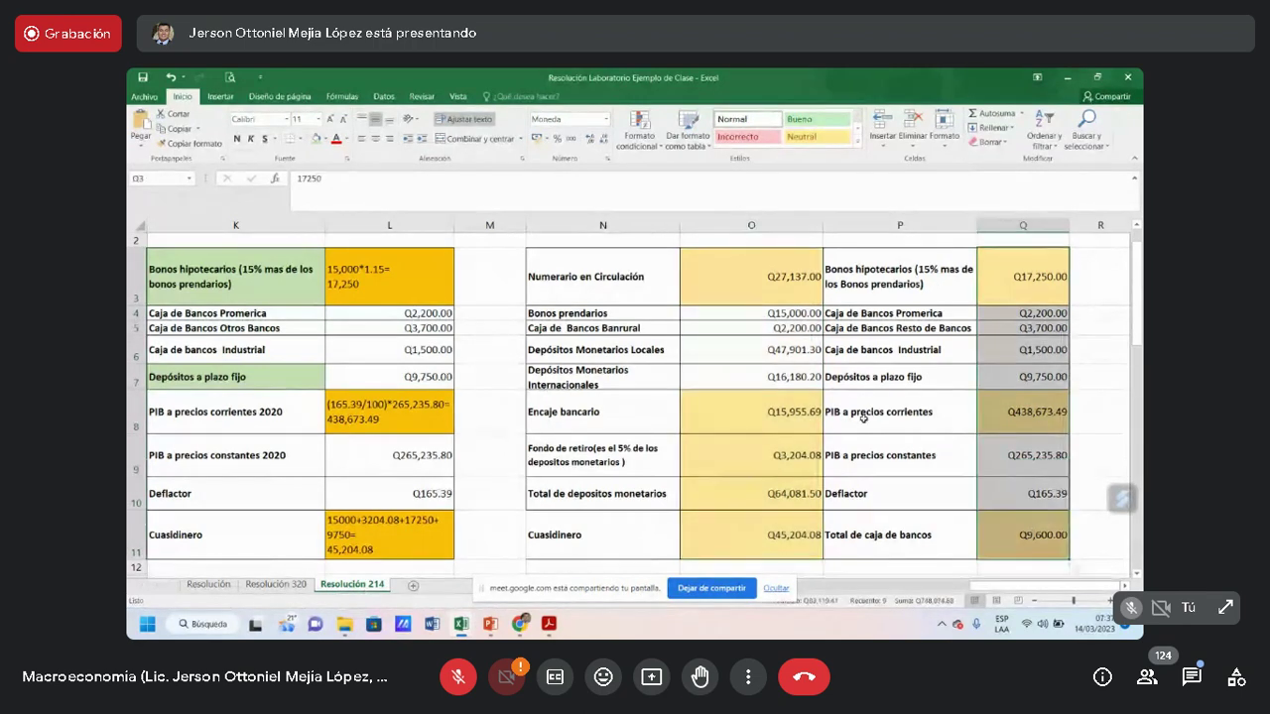
pyautogui.click(980, 422)
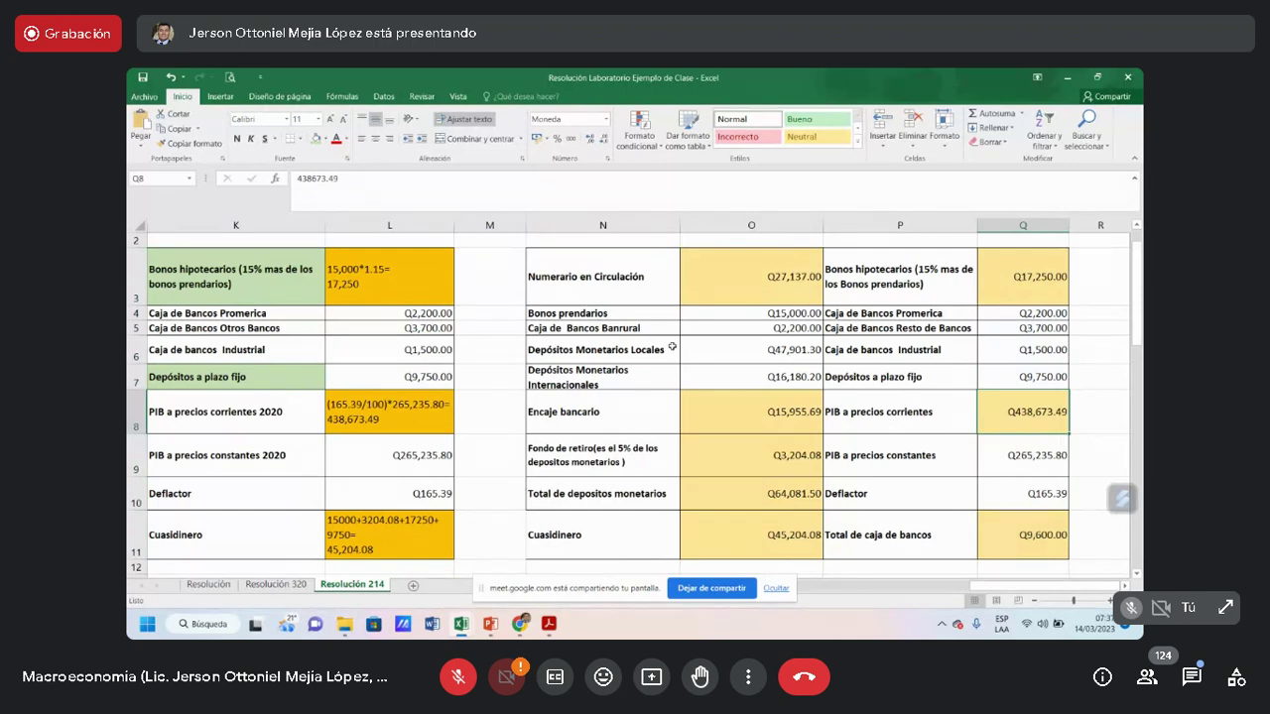
pyautogui.scroll(-3, 672, 350)
pyautogui.scroll(5, 665, 345)
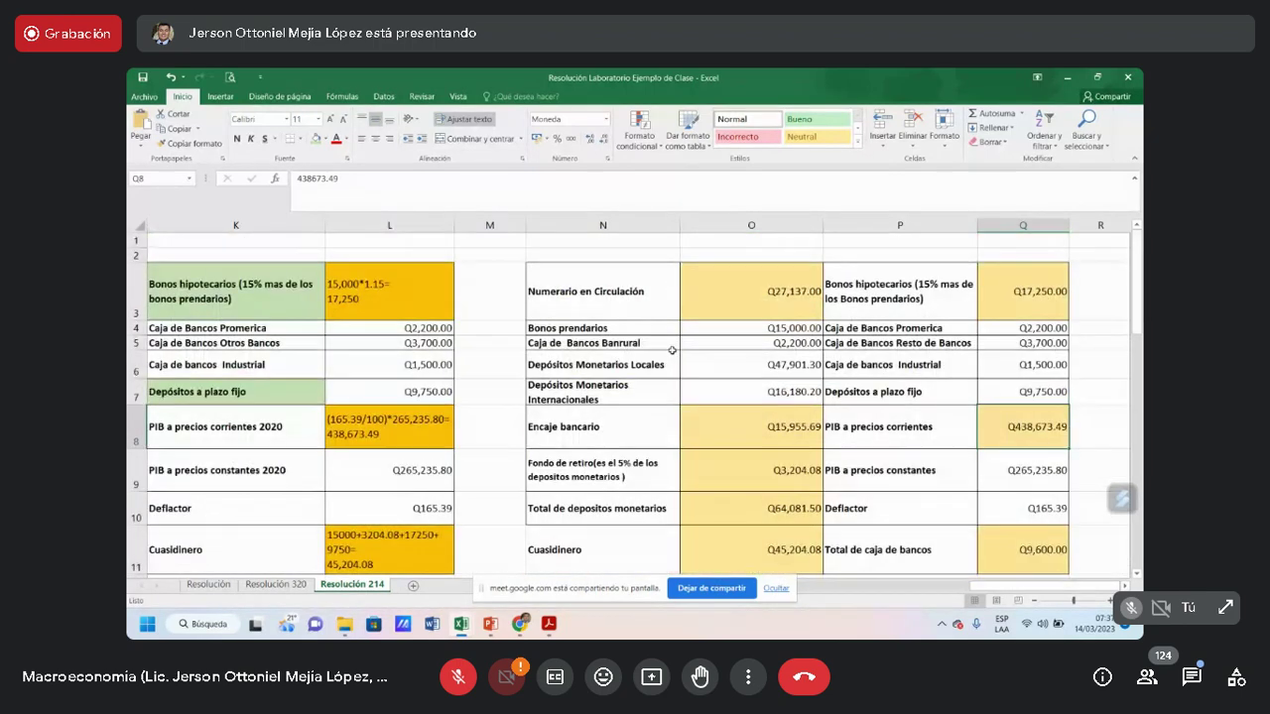
# Review the monetary aggregates table against the values in the data summary table above it
pyautogui.scroll(-4, 651, 338)
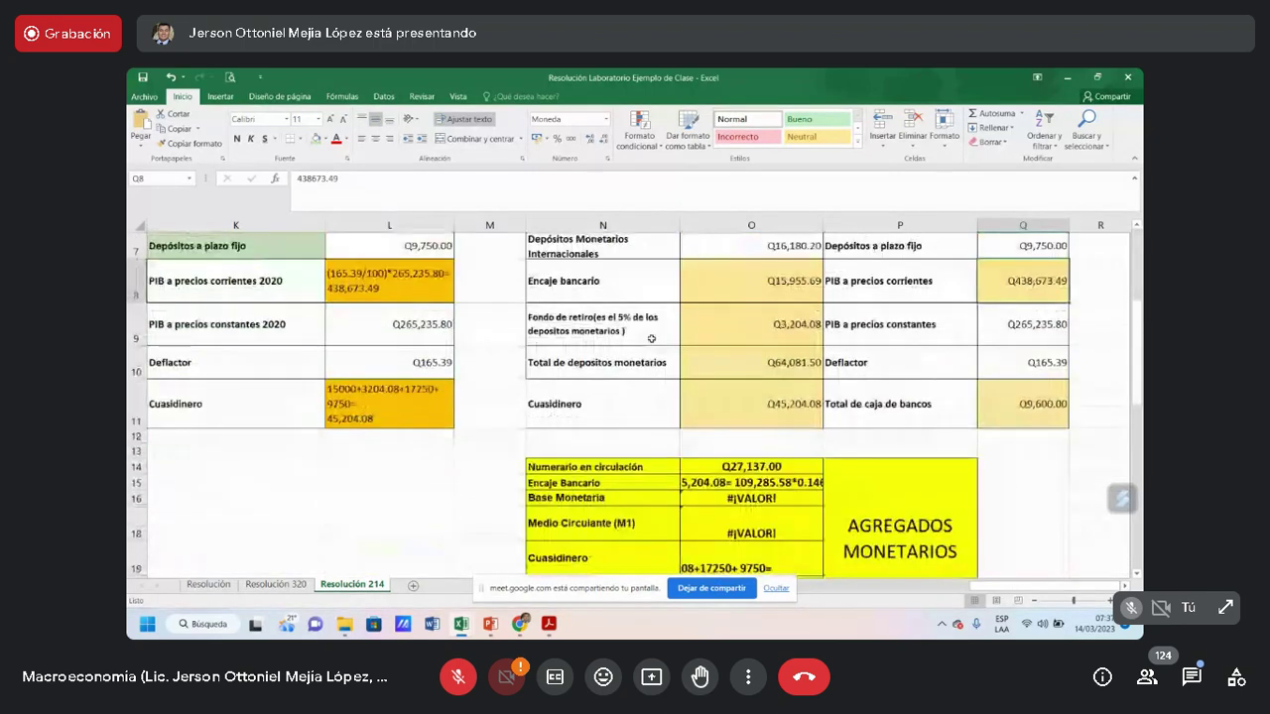
pyautogui.scroll(-1, 651, 338)
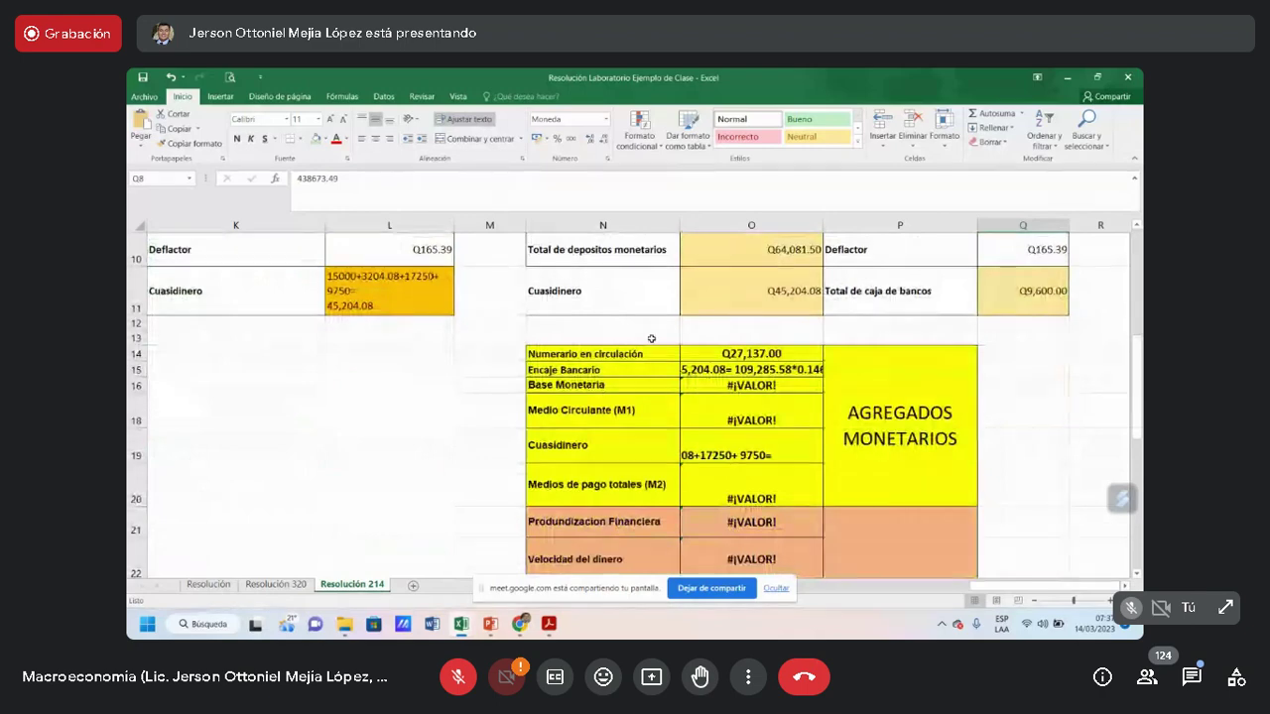
pyautogui.scroll(3, 651, 338)
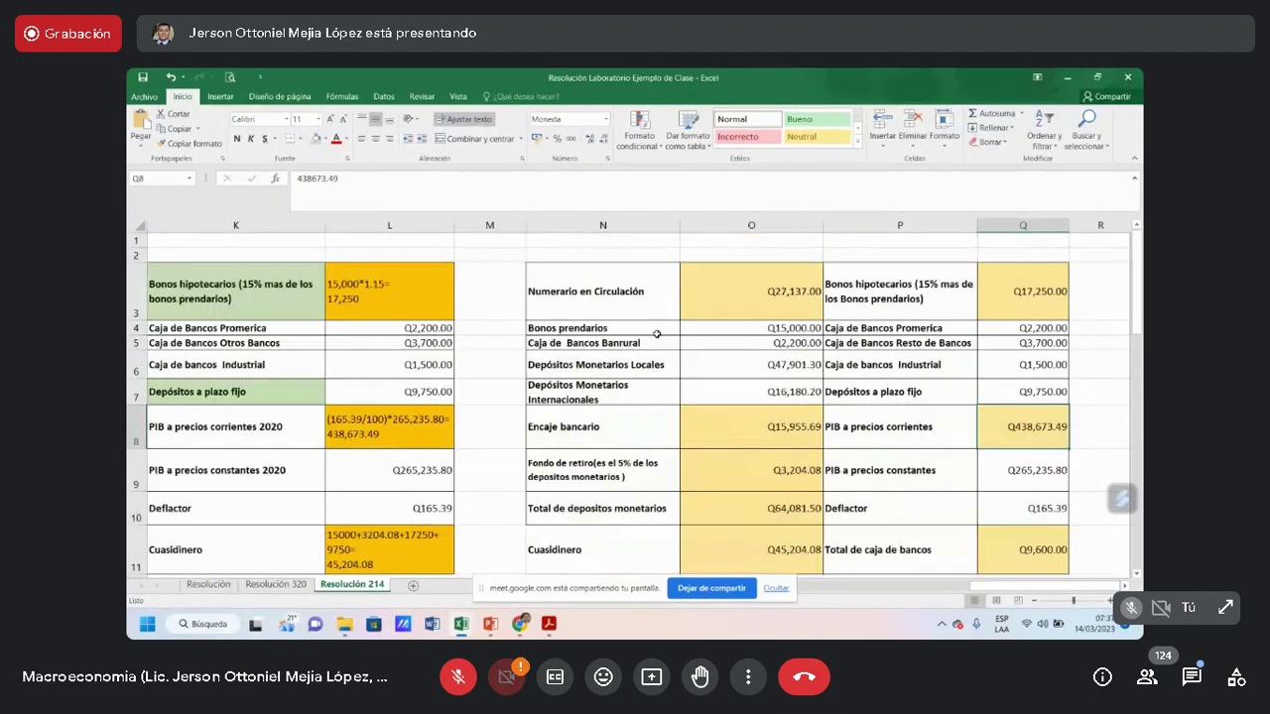
pyautogui.scroll(-4, 863, 365)
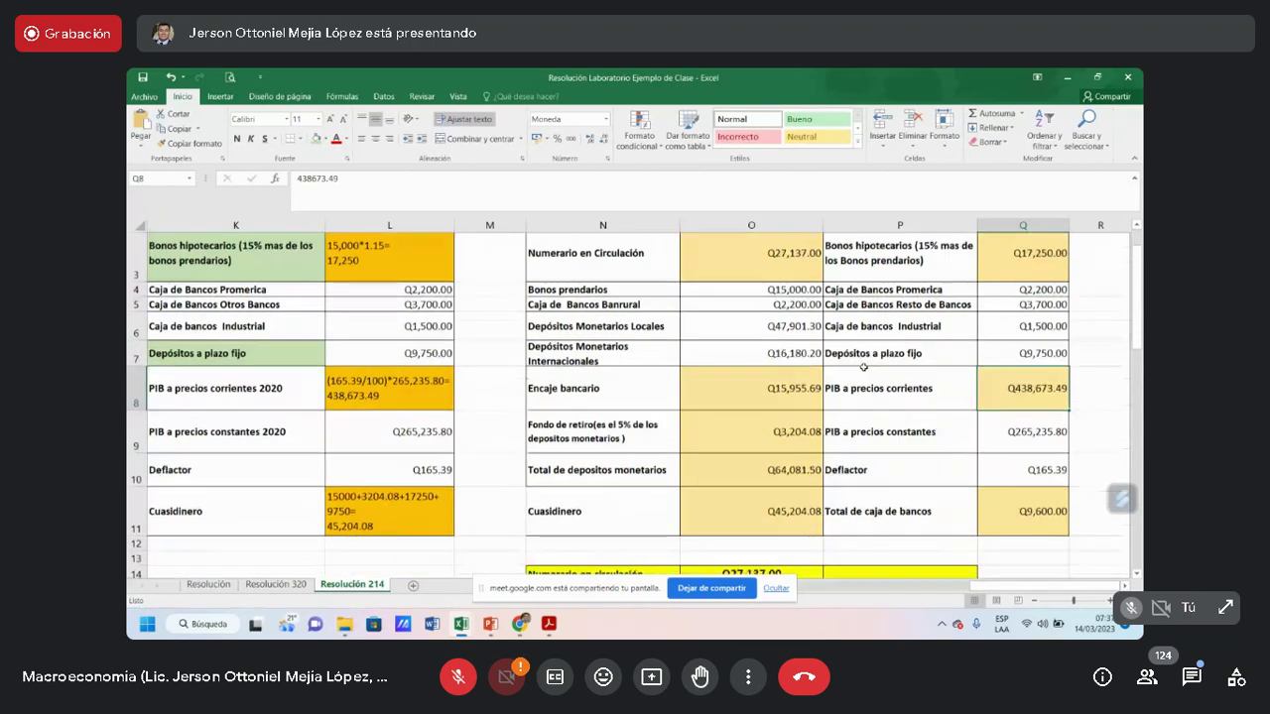
pyautogui.scroll(1, 862, 367)
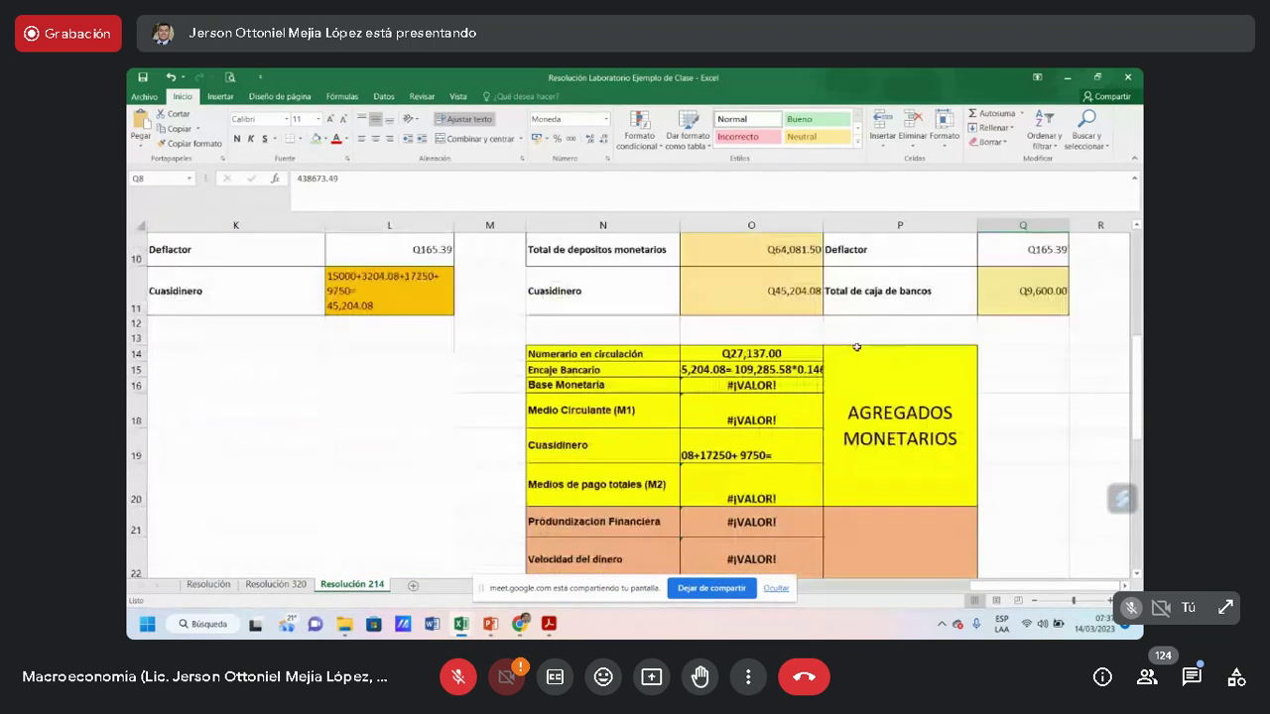
pyautogui.click(751, 354)
pyautogui.scroll(1, 929, 403)
pyautogui.scroll(3, 929, 402)
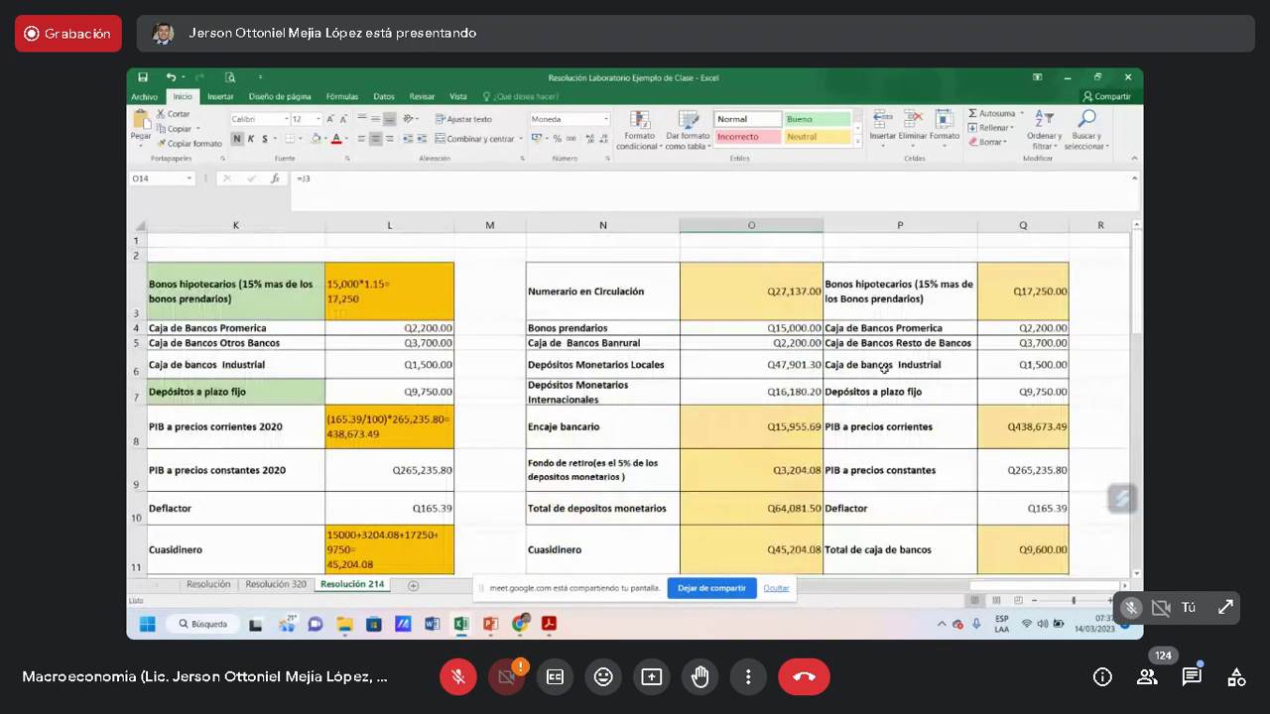
pyautogui.scroll(-3, 942, 377)
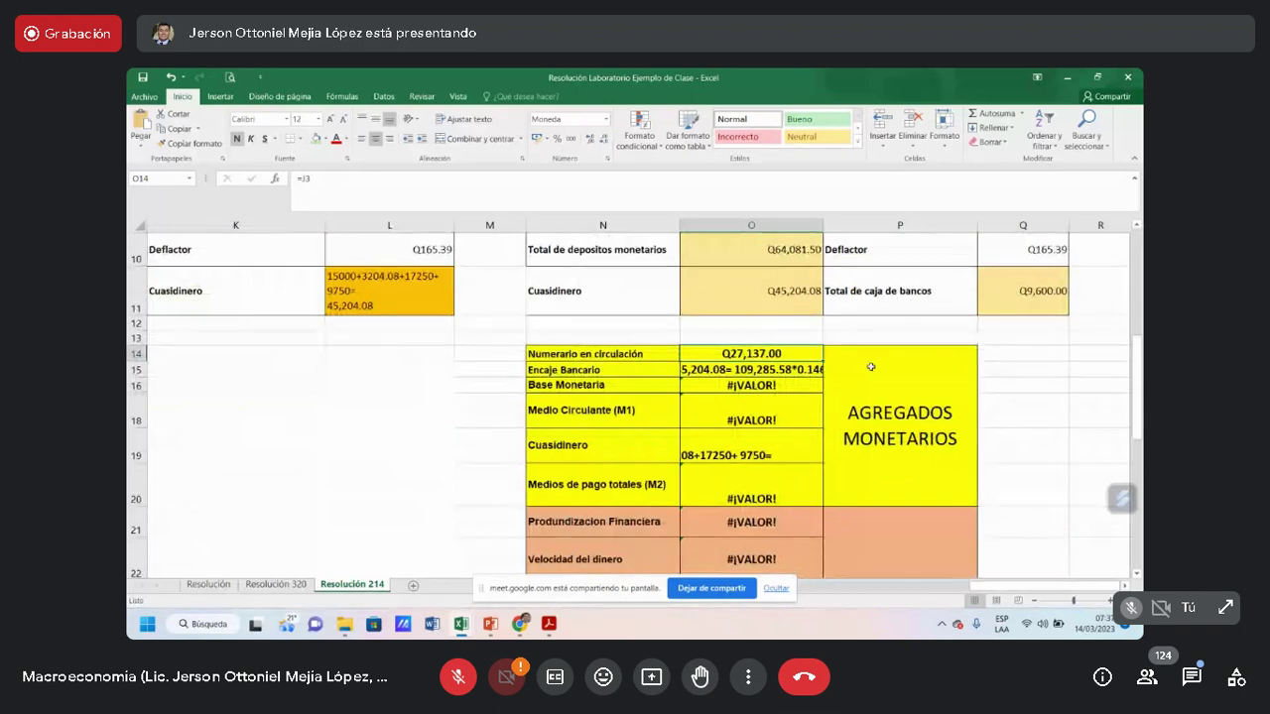
pyautogui.click(191, 367)
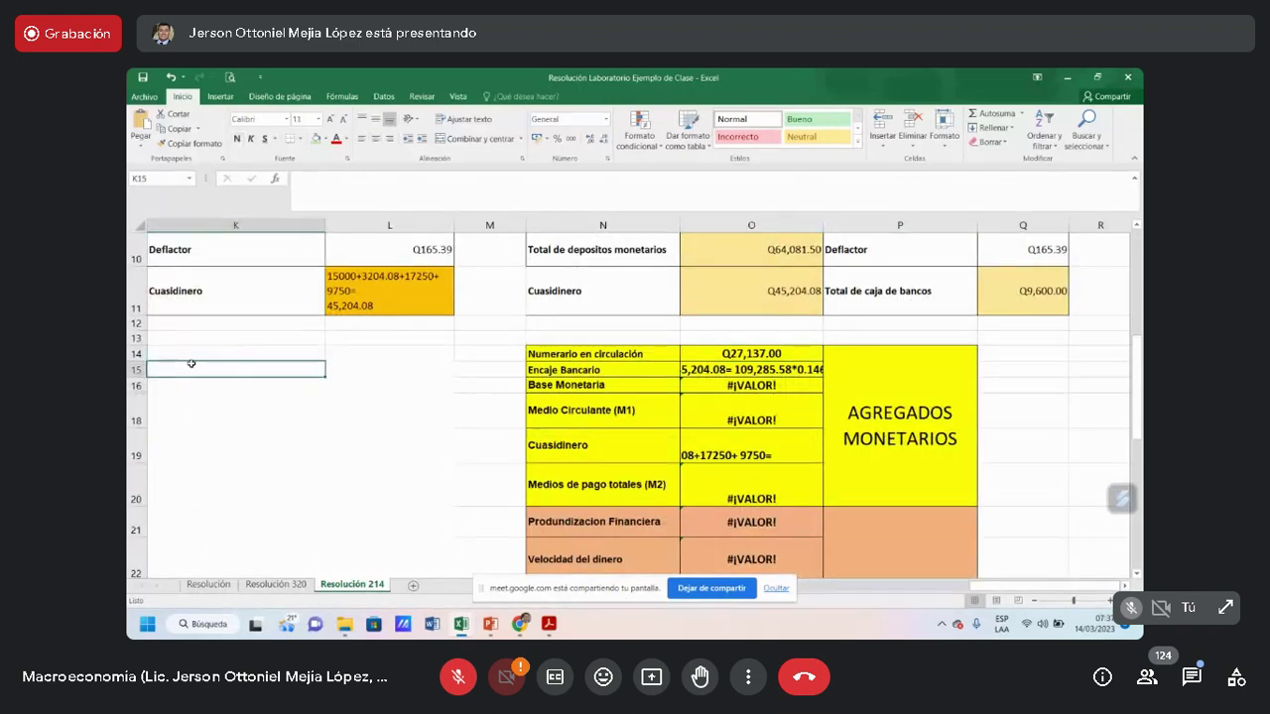
pyautogui.press('Left')
pyautogui.press('Left')
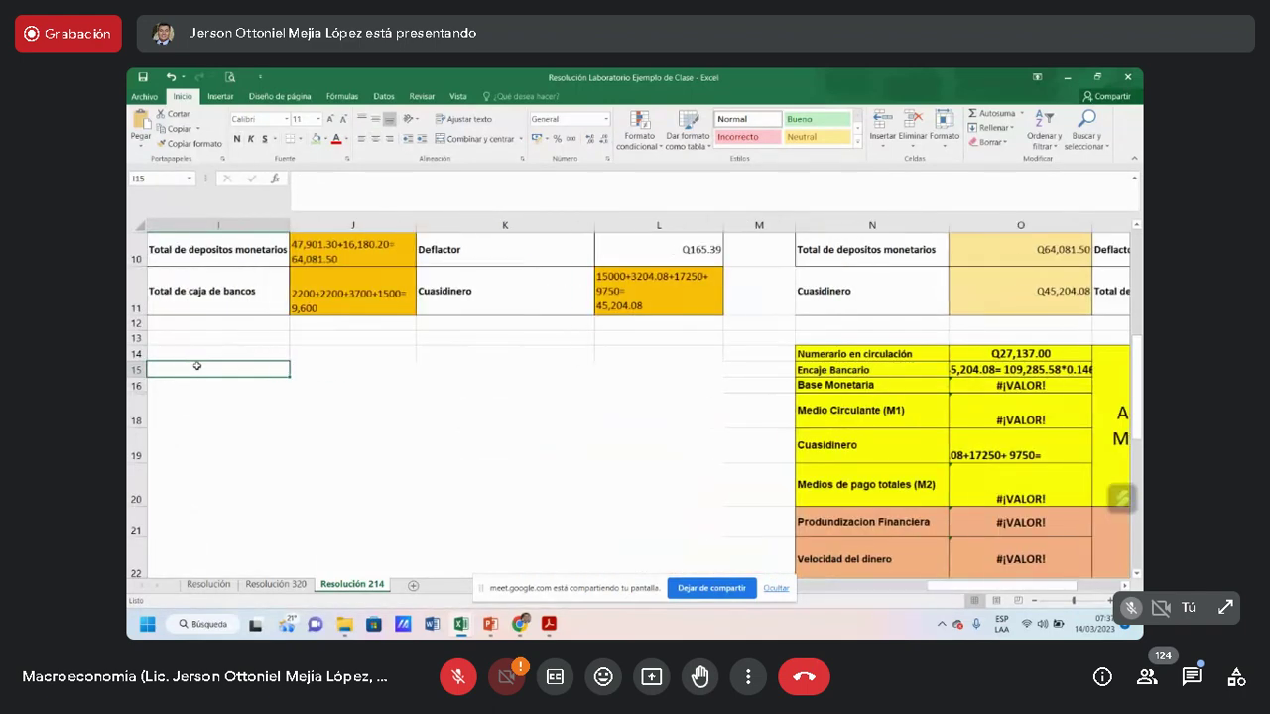
pyautogui.moveTo(189, 354); pyautogui.dragTo(666, 482)
pyautogui.click(463, 138)
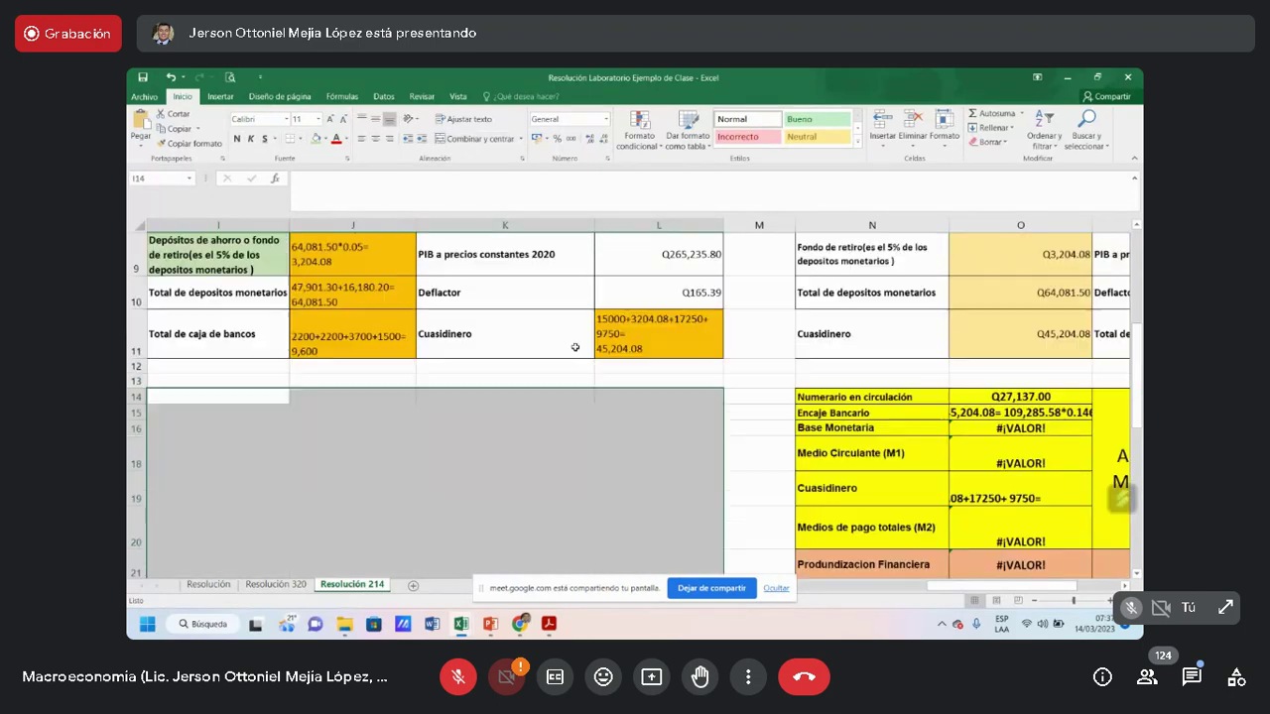
# Write the Numerario en circulación calculation as 22,200+4,937 in cell L14
pyautogui.click(617, 399)
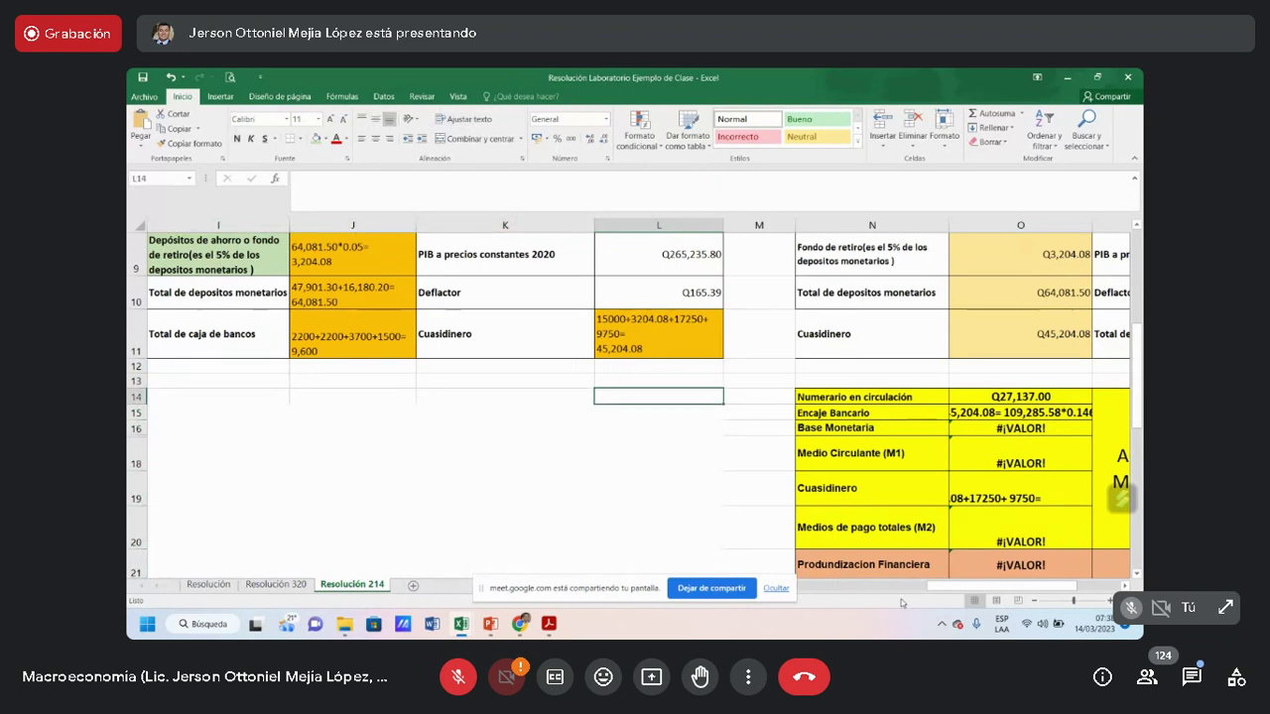
pyautogui.moveTo(958, 590); pyautogui.dragTo(915, 586)
pyautogui.write('22,2')
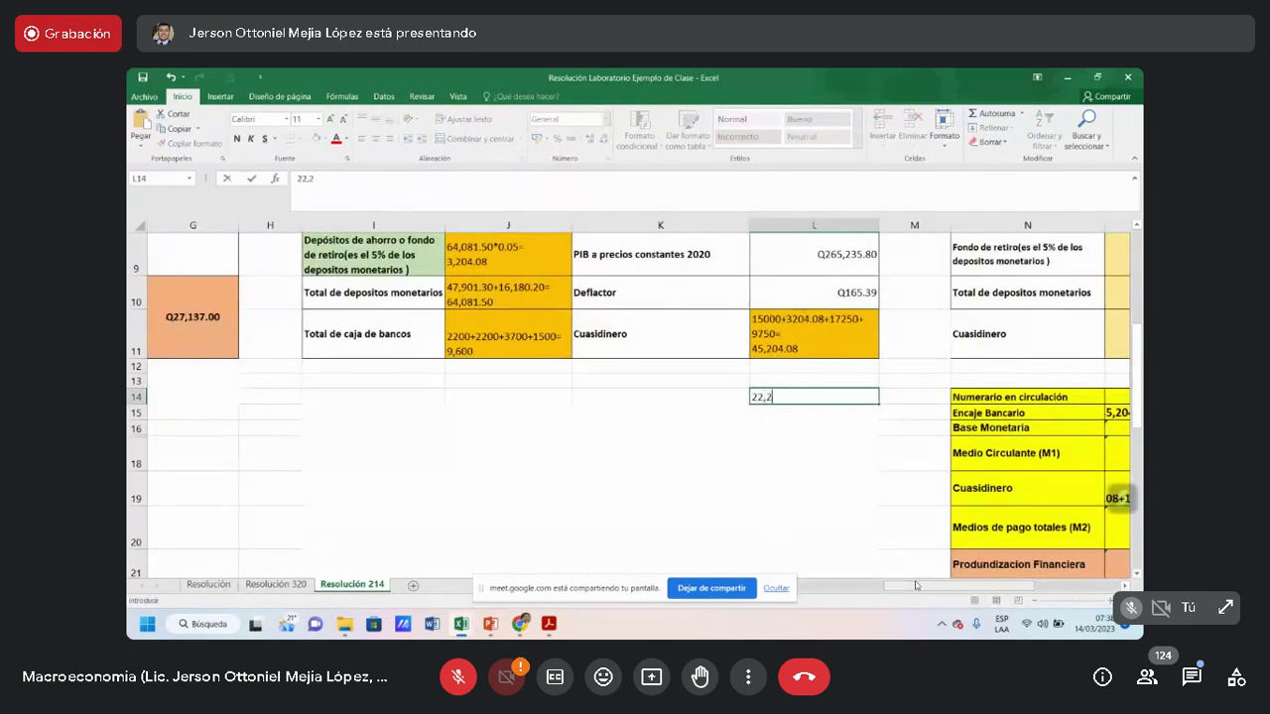
pyautogui.write('00+')
pyautogui.moveTo(889, 583); pyautogui.dragTo(864, 590)
pyautogui.write('+4')
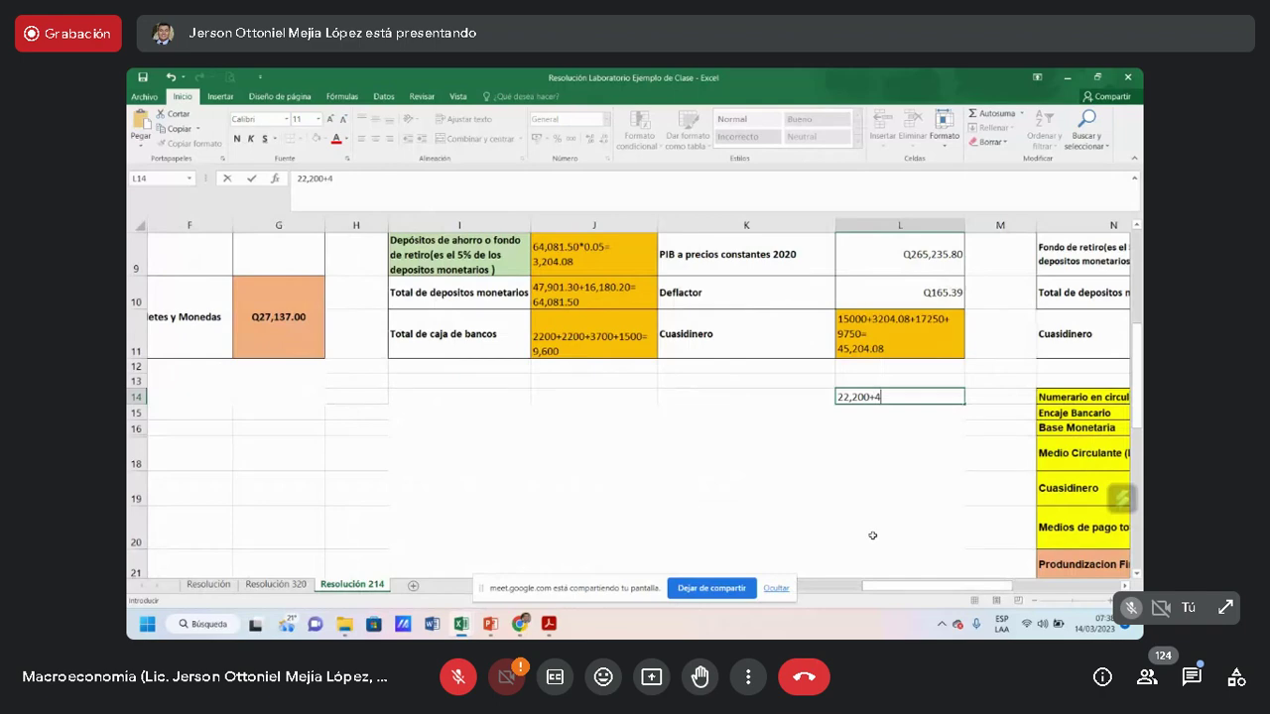
pyautogui.write(',937')
pyautogui.press('Tab')
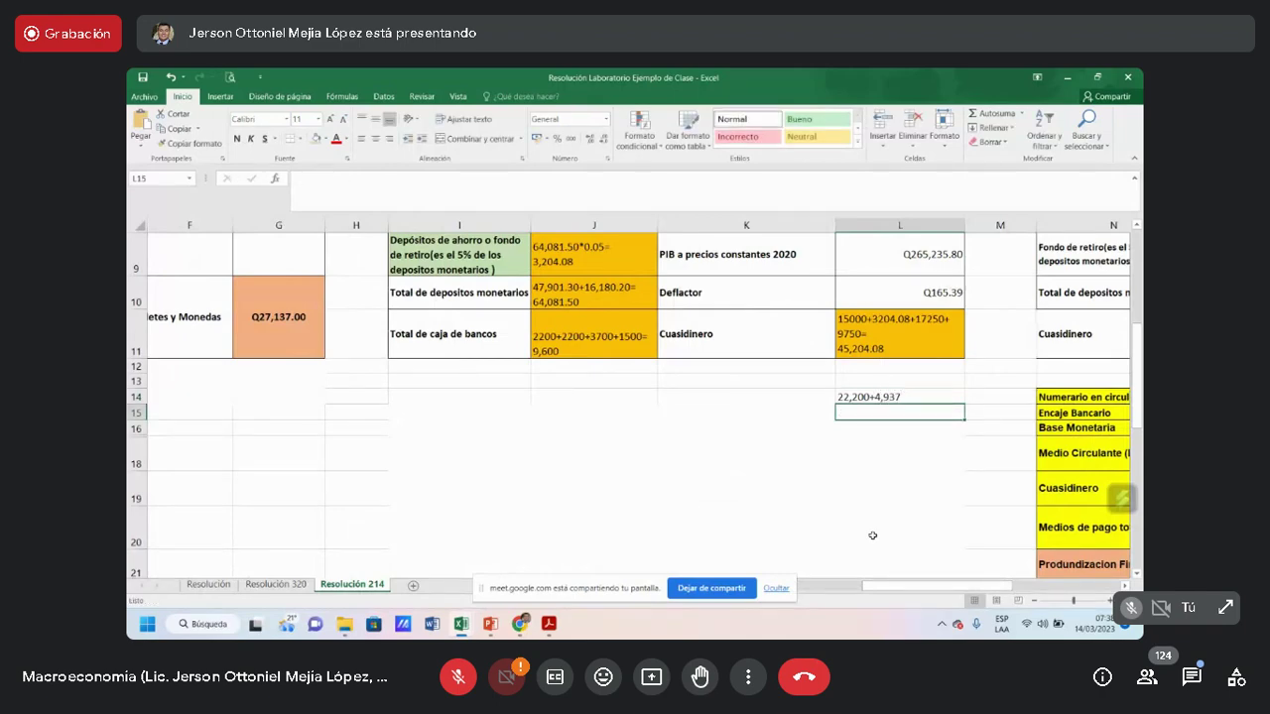
# Center the contents of cells L14:L25 horizontally
pyautogui.press('Right')
pyautogui.press('Right')
pyautogui.press('Right')
pyautogui.press('Left')
pyautogui.press('Left')
pyautogui.press('Left')
pyautogui.press('Left')
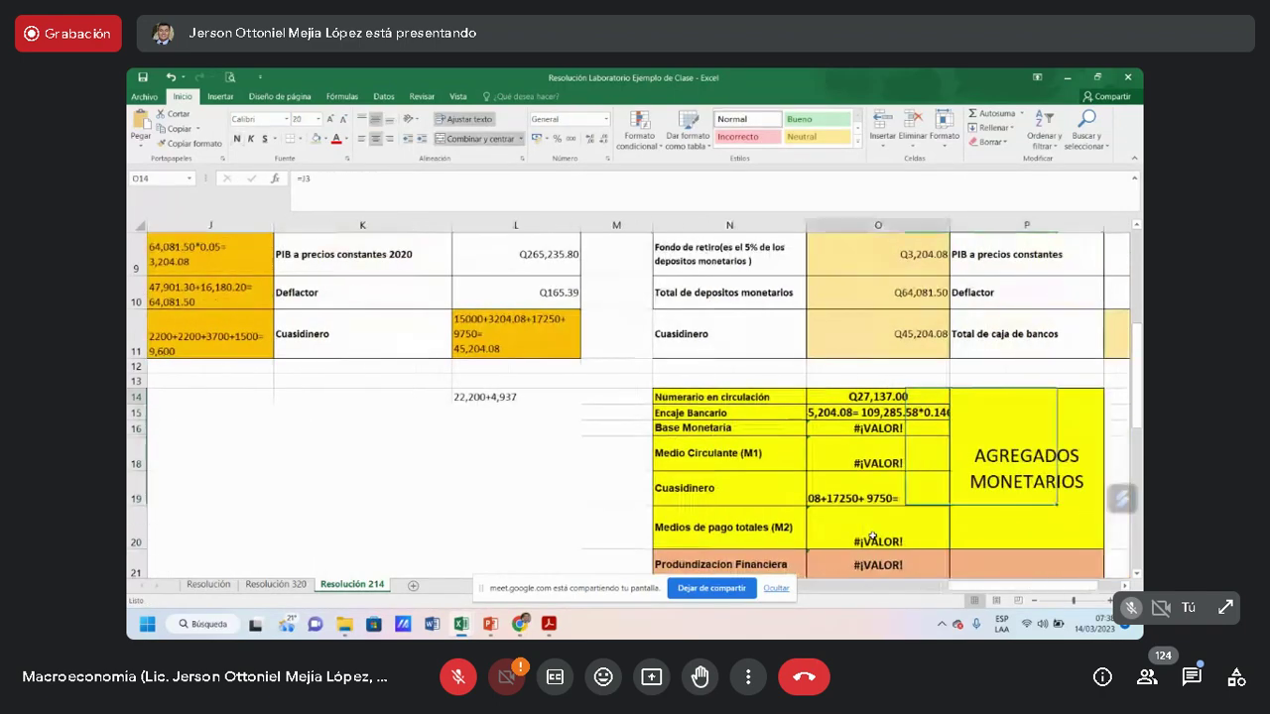
pyautogui.hotkey('shift', 'Down')
pyautogui.hotkey('shift', 'Down')
pyautogui.hotkey('shift', 'Down')
pyautogui.hotkey('shift', 'Down')
pyautogui.hotkey('shift', 'Down')
pyautogui.hotkey('shift', 'Down')
pyautogui.hotkey('shift', 'Down')
pyautogui.hotkey('shift', 'Down')
pyautogui.hotkey('shift', 'Down')
pyautogui.hotkey('shift', 'Down')
pyautogui.hotkey('shift', 'Down')
pyautogui.hotkey('shift', 'Down')
pyautogui.hotkey('shift', 'Down')
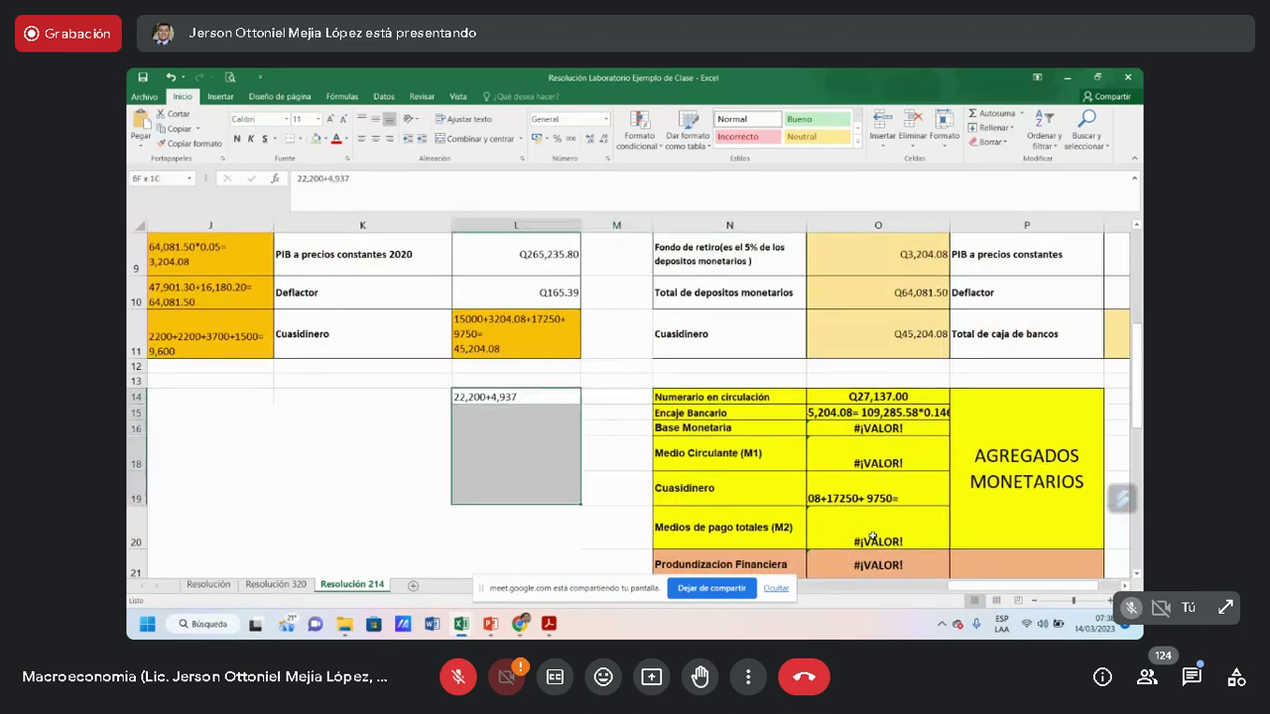
pyautogui.hotkey('shift', 'Up')
pyautogui.hotkey('shift', 'Up')
pyautogui.hotkey('shift', 'Up')
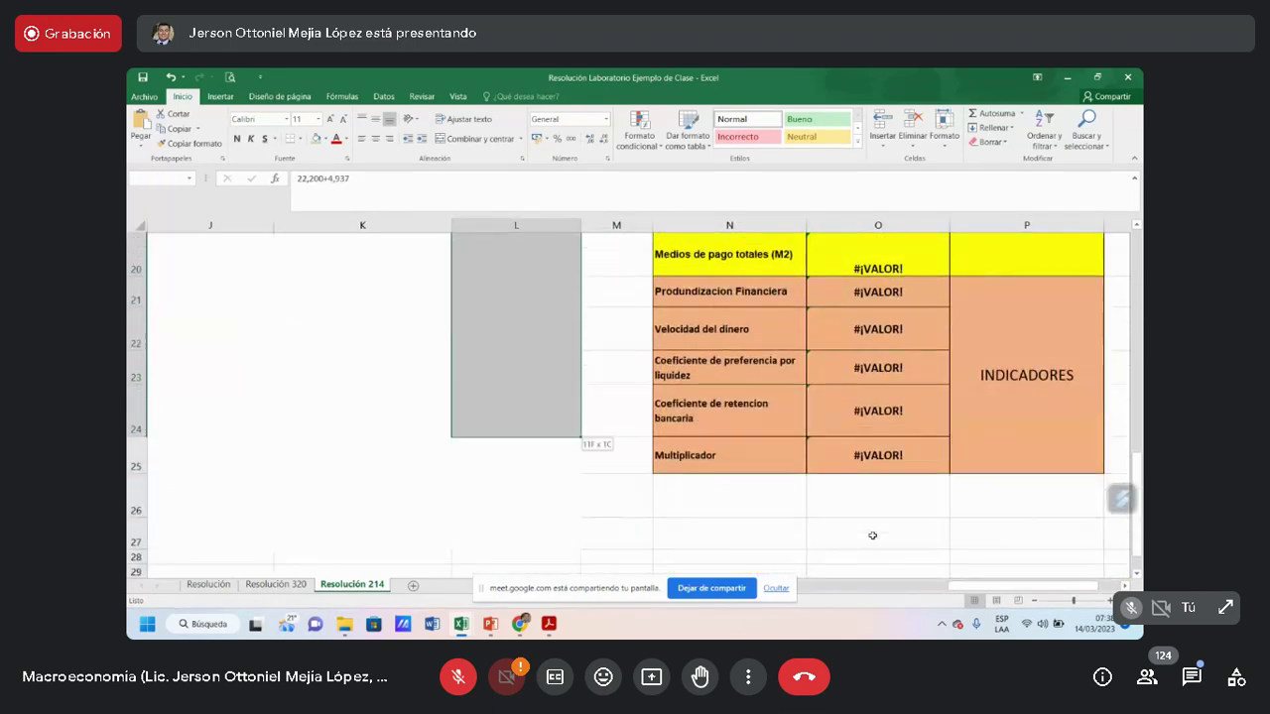
pyautogui.hotkey('shift', 'Down')
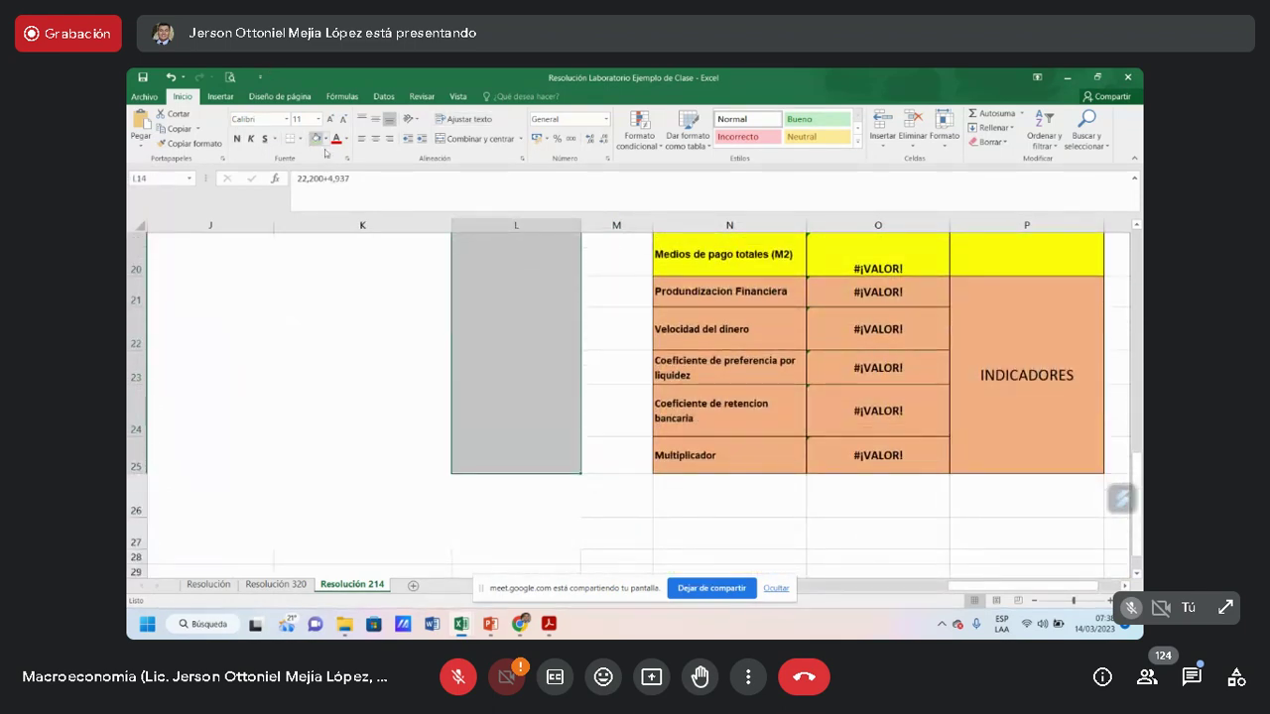
pyautogui.scroll(4, 596, 397)
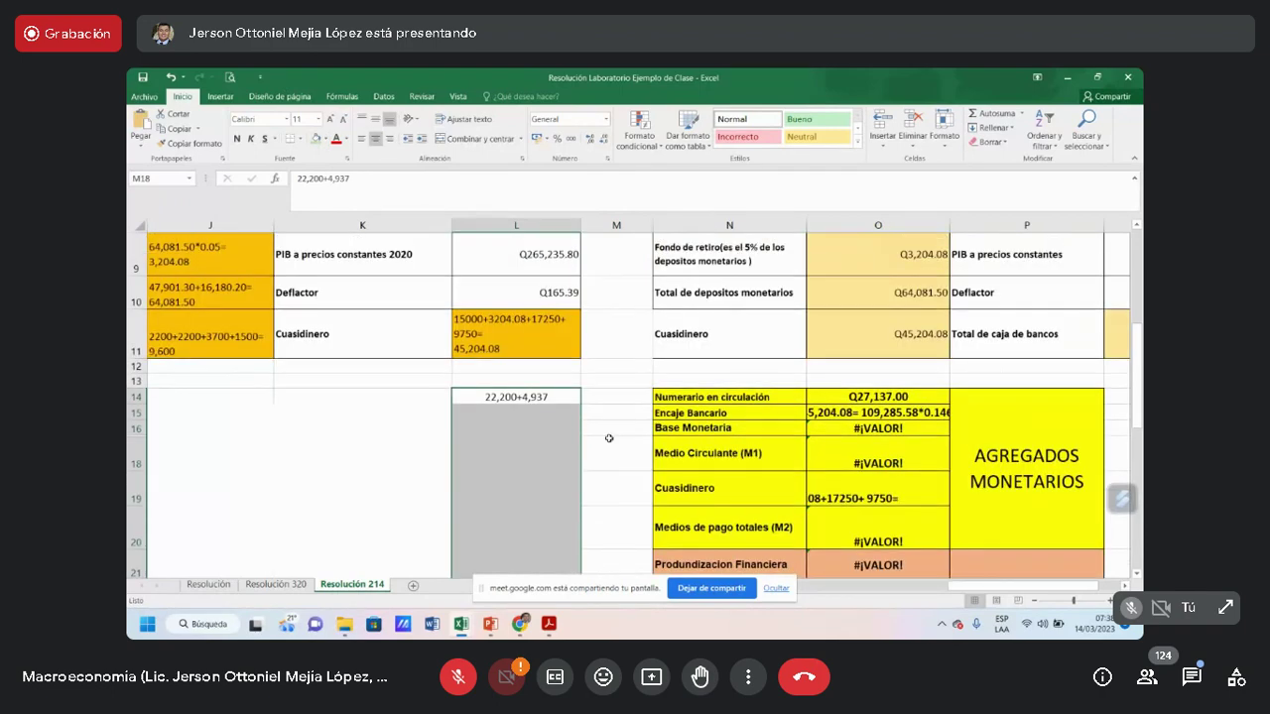
pyautogui.click(612, 447)
# Write 64,081.50+45,204.08 in cell L15 as the sum for the Encaje Bancario calculation
pyautogui.click(873, 413)
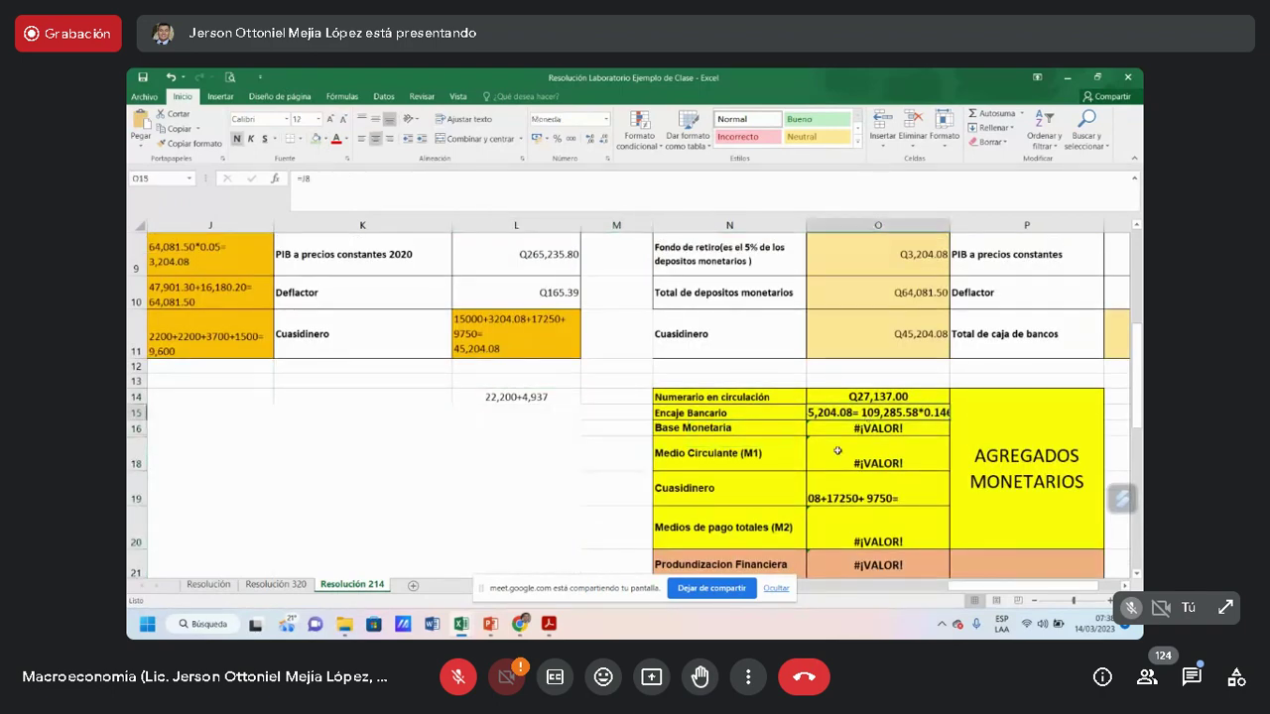
pyautogui.scroll(1, 860, 457)
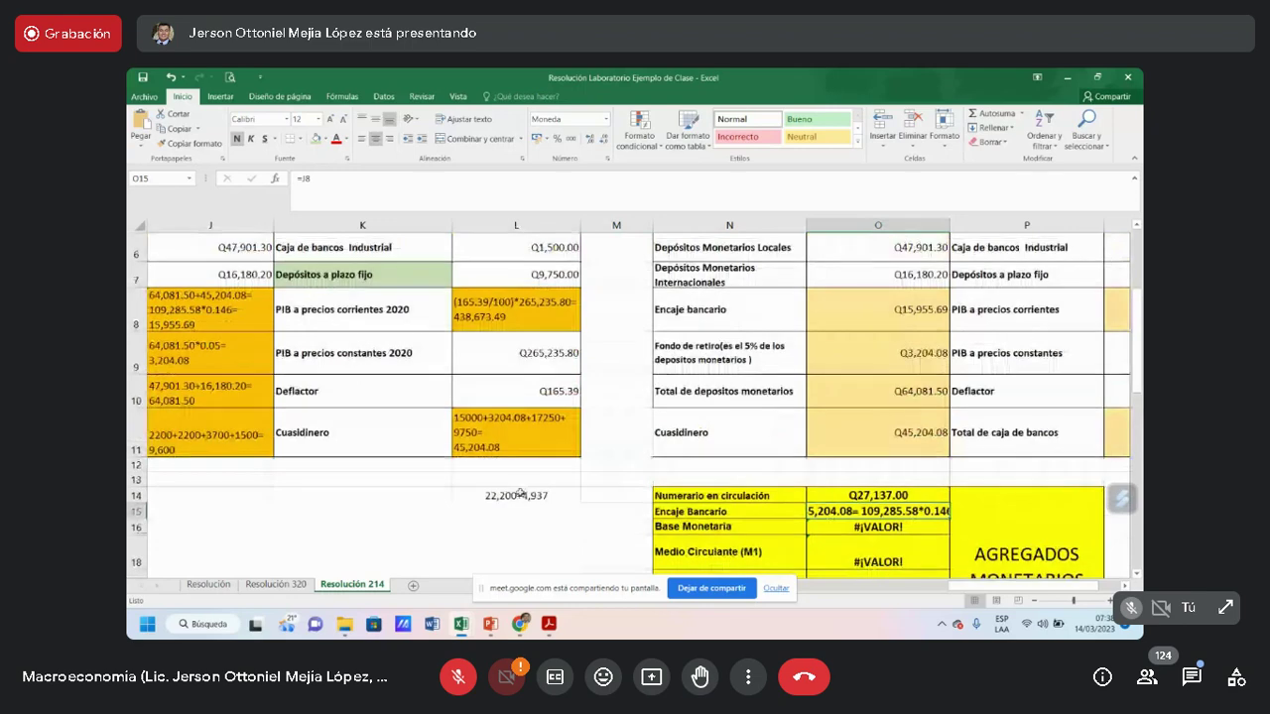
pyautogui.click(524, 511)
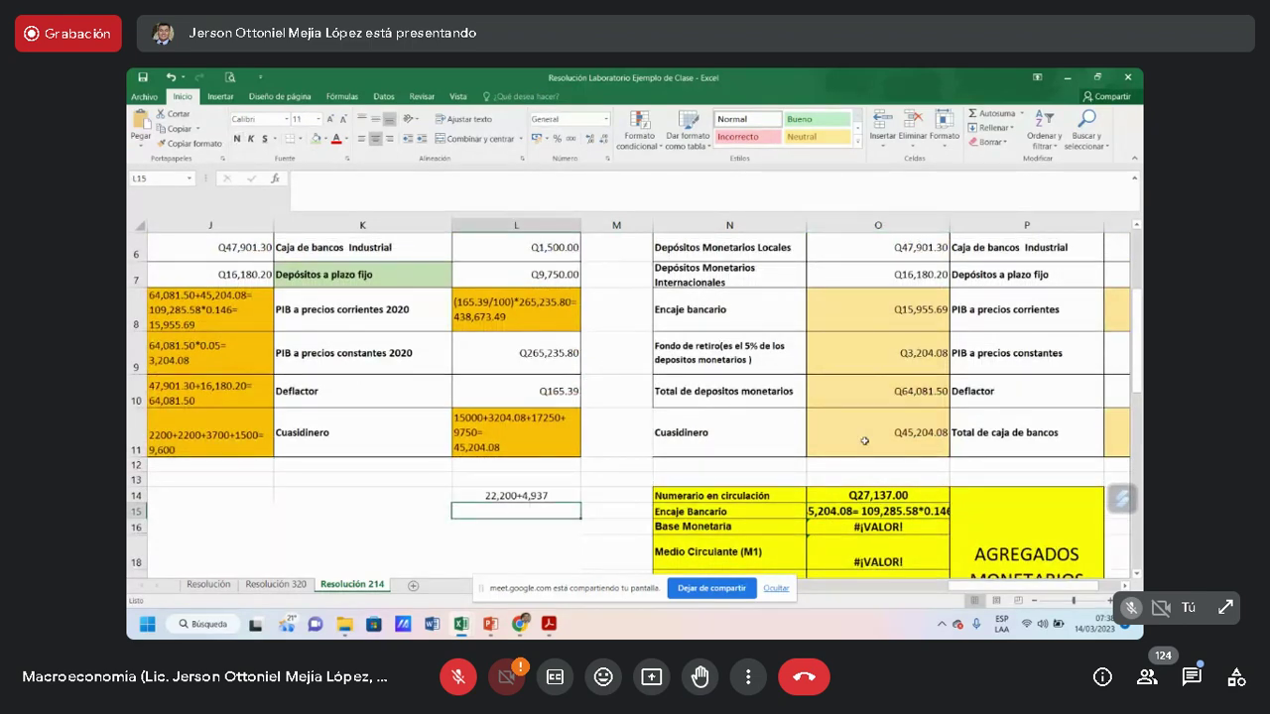
pyautogui.write('64,081.')
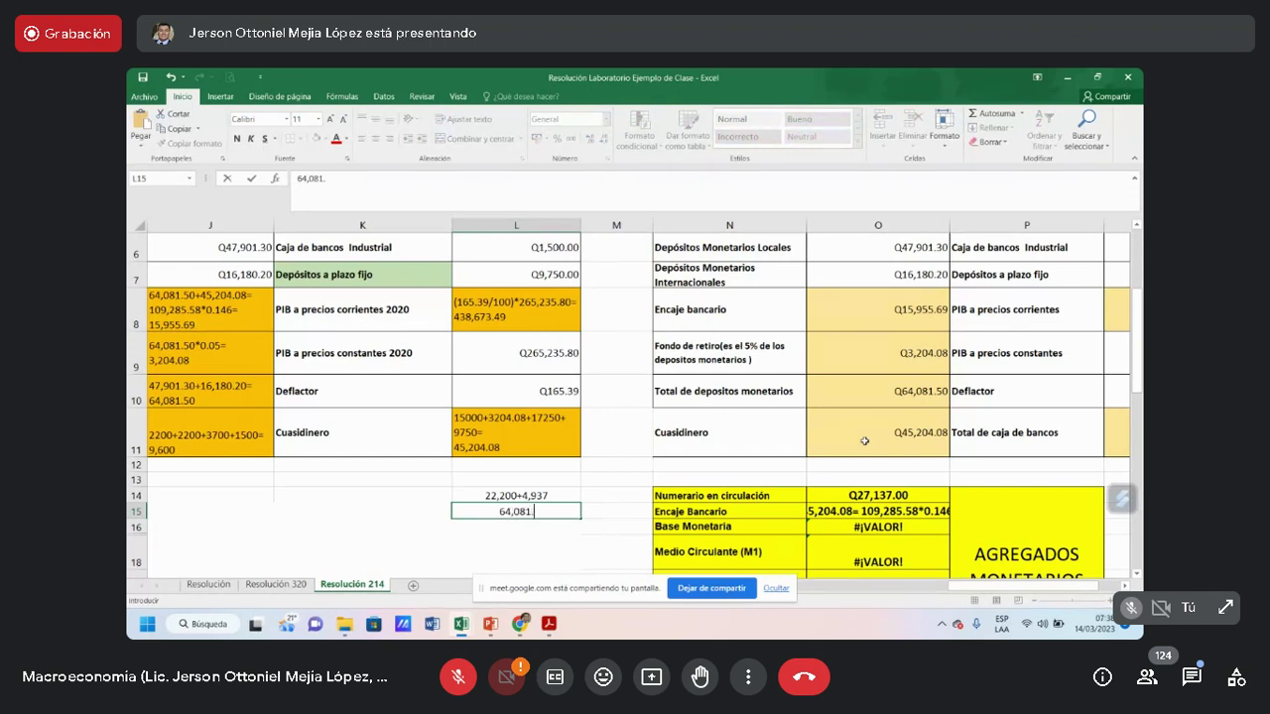
pyautogui.write('50+452044')
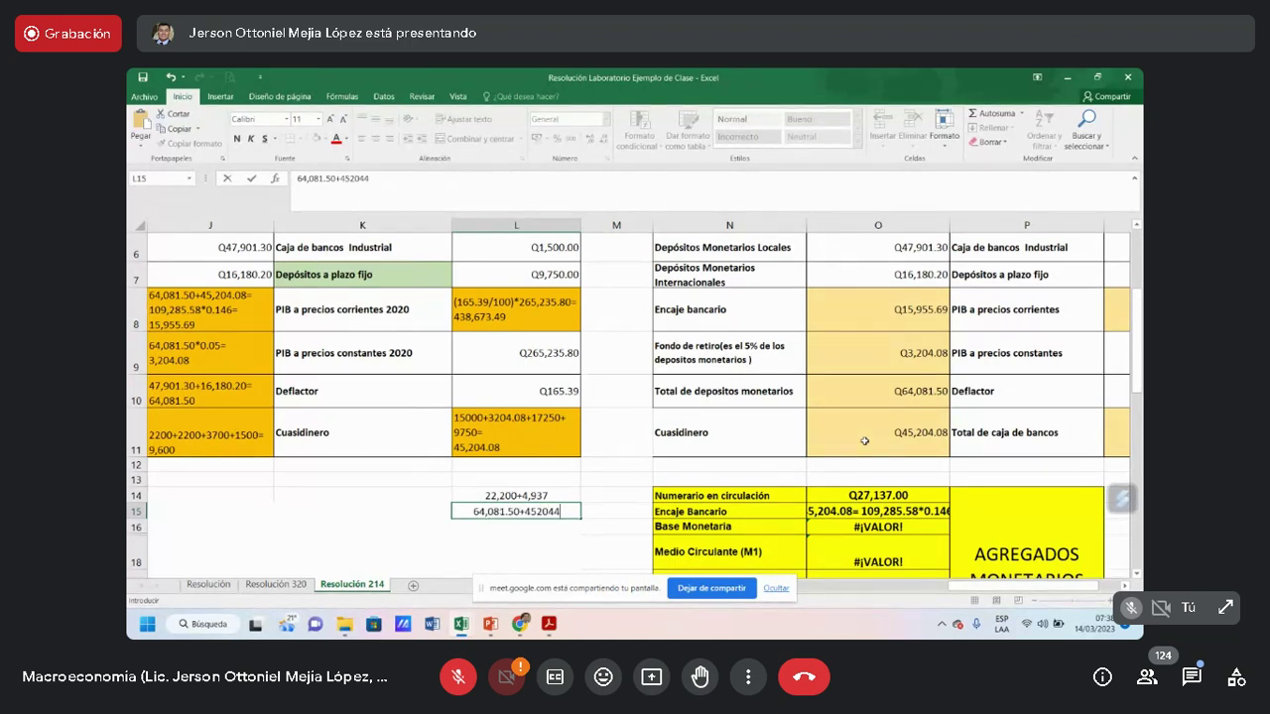
pyautogui.press('BackSpace')
pyautogui.press('BackSpace')
pyautogui.press('BackSpace')
pyautogui.press('BackSpace')
pyautogui.write(',204.08')
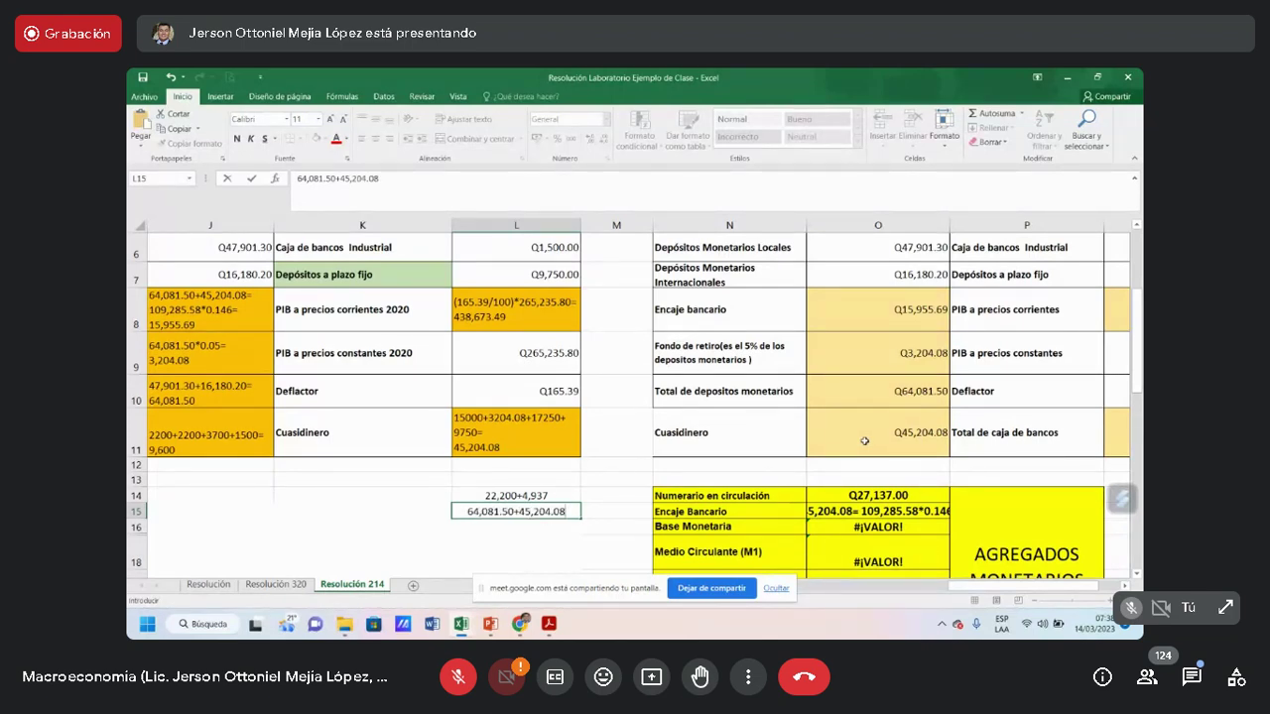
# Enclose the sum in L15 in parentheses and multiply it by 0.146
pyautogui.press('F2')
pyautogui.press('Left')
pyautogui.press('Left')
pyautogui.press('Left')
pyautogui.press('Left')
pyautogui.press('Left')
pyautogui.press('Left')
pyautogui.press('Left')
pyautogui.write('(')
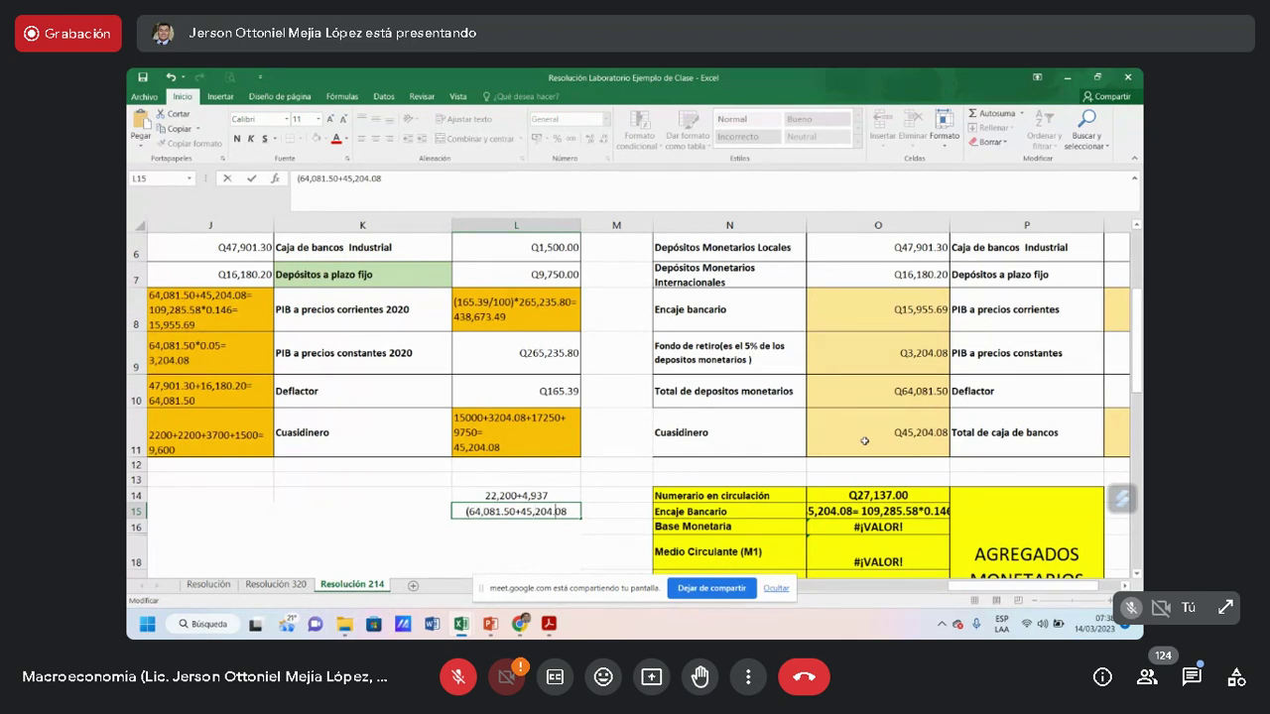
pyautogui.press('End')
pyautogui.write(')*0.146')
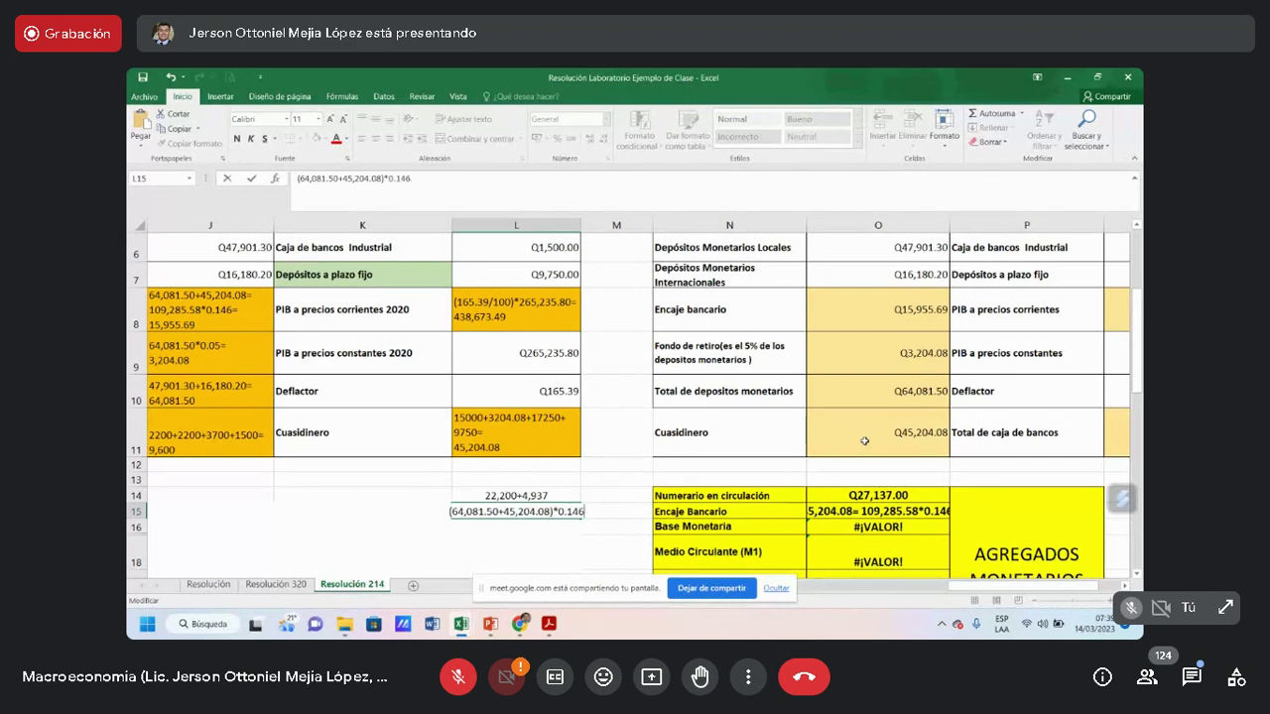
pyautogui.press('Return')
# Replace the Encaje Bancario formula in cell O15 with a reference to O8
pyautogui.press('Up')
pyautogui.press('Right')
pyautogui.press('Right')
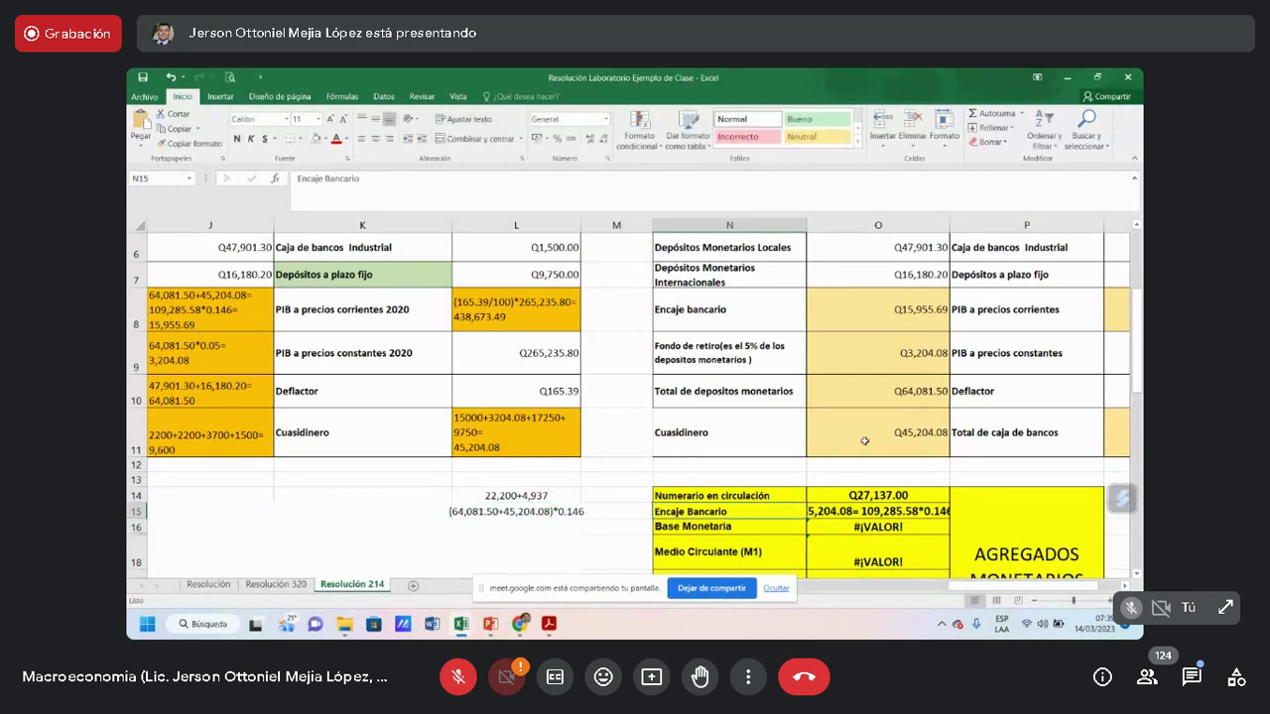
pyautogui.press('Right')
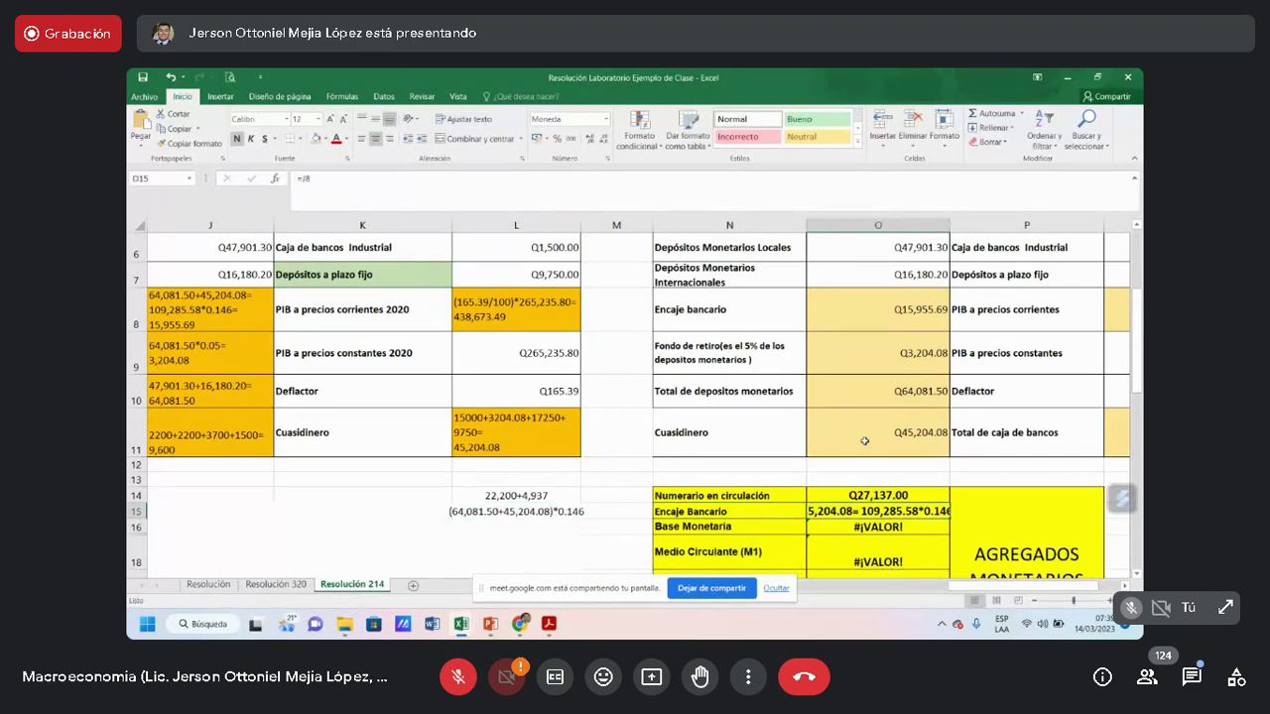
pyautogui.write('+O8')
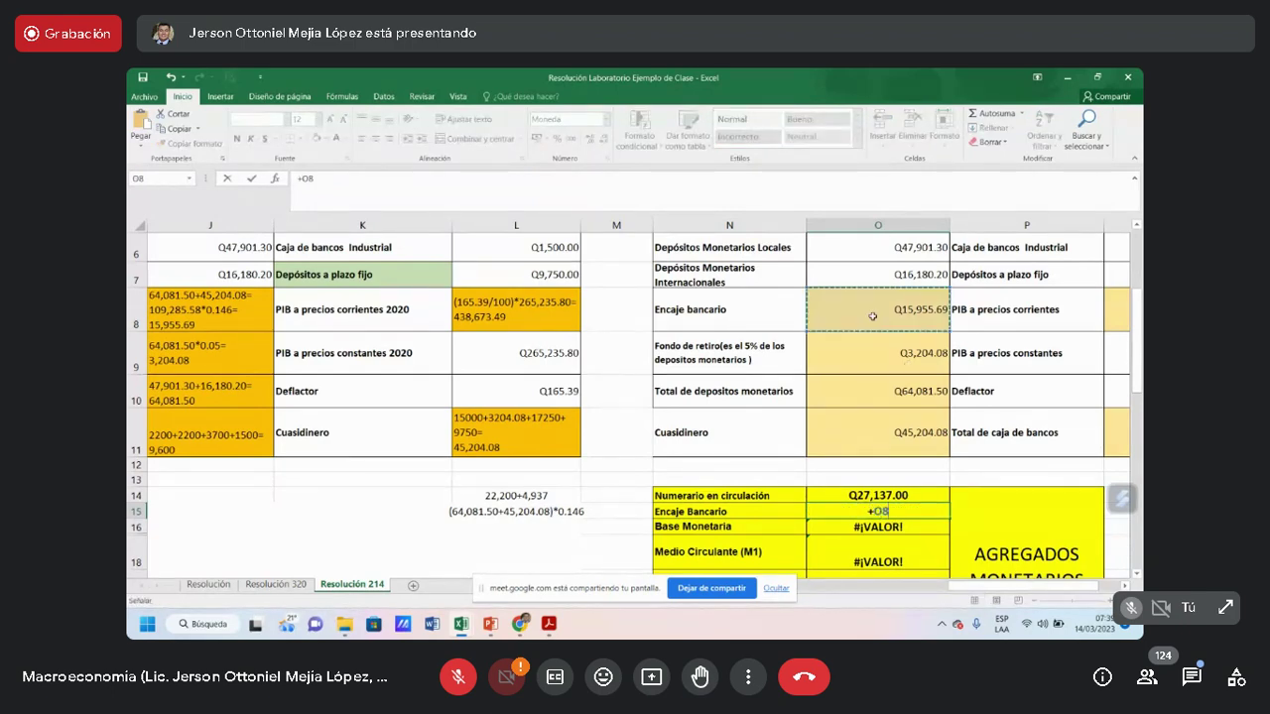
pyautogui.click(872, 316)
pyautogui.press('Return')
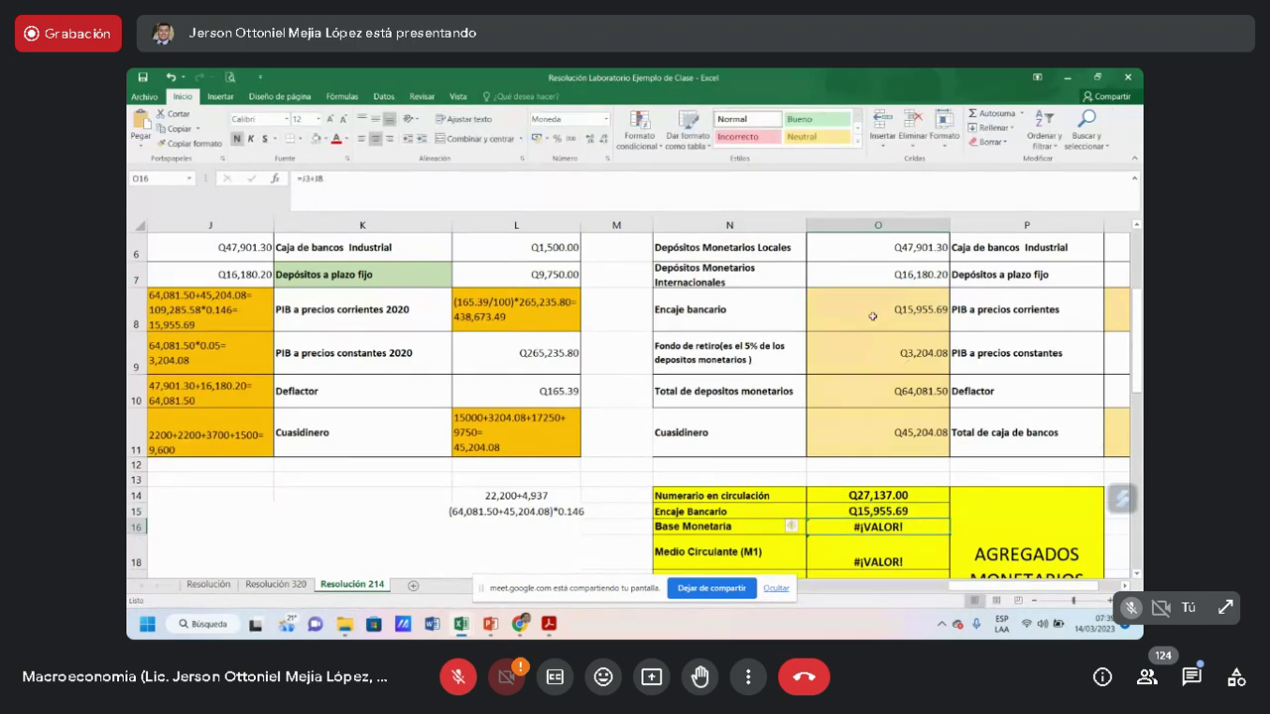
# Write 27,137+15,955.69 in cell L16 as the Base Monetaria calculation
pyautogui.press('Left')
pyautogui.press('Left')
pyautogui.press('Left')
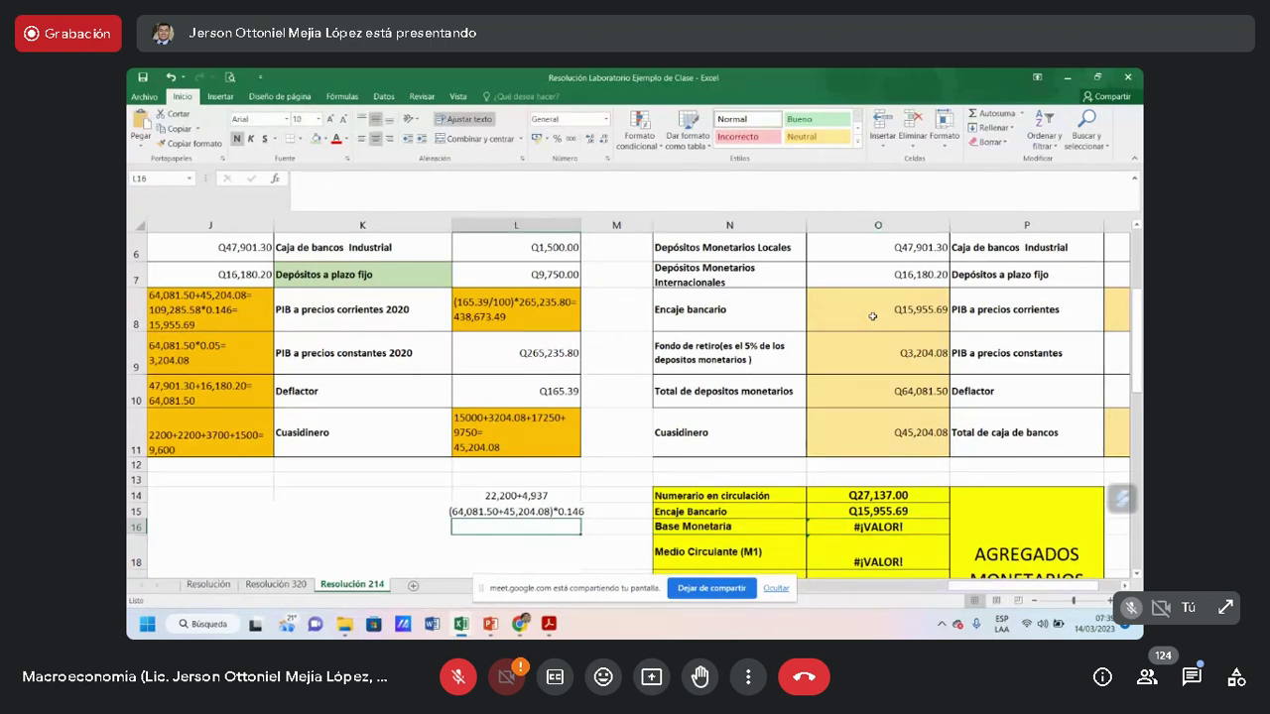
pyautogui.write('27,137+')
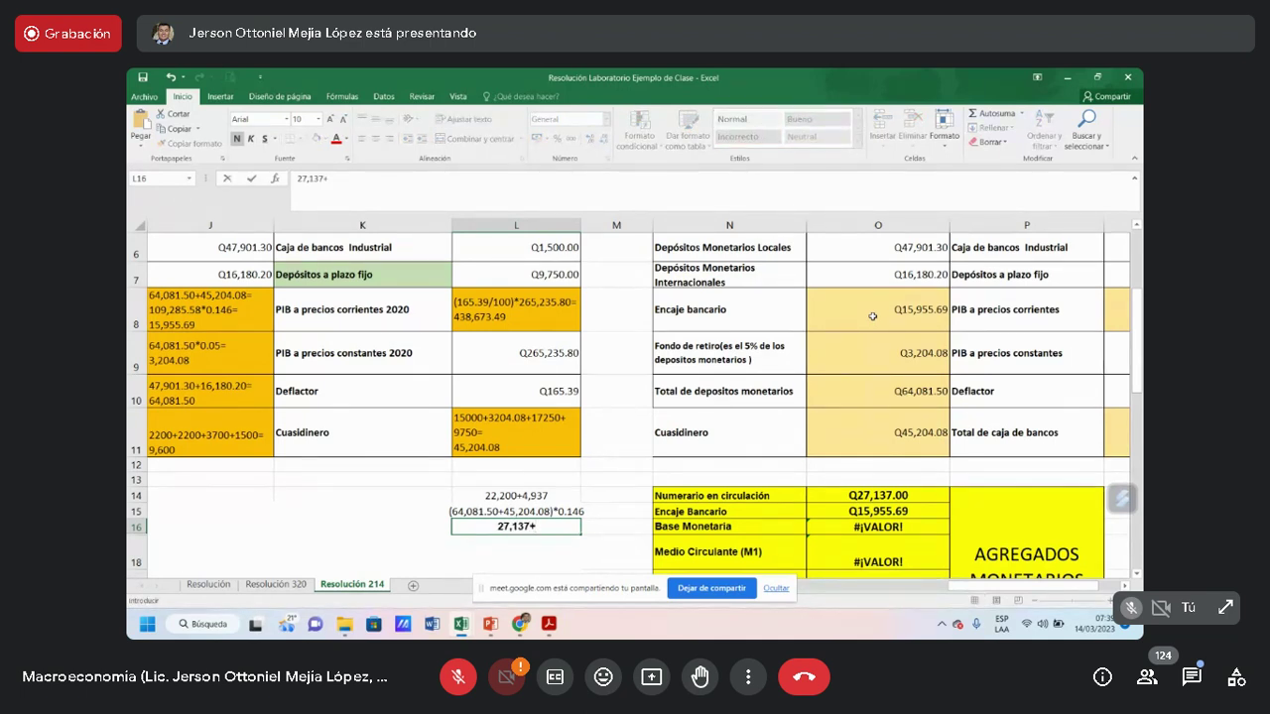
pyautogui.write('15')
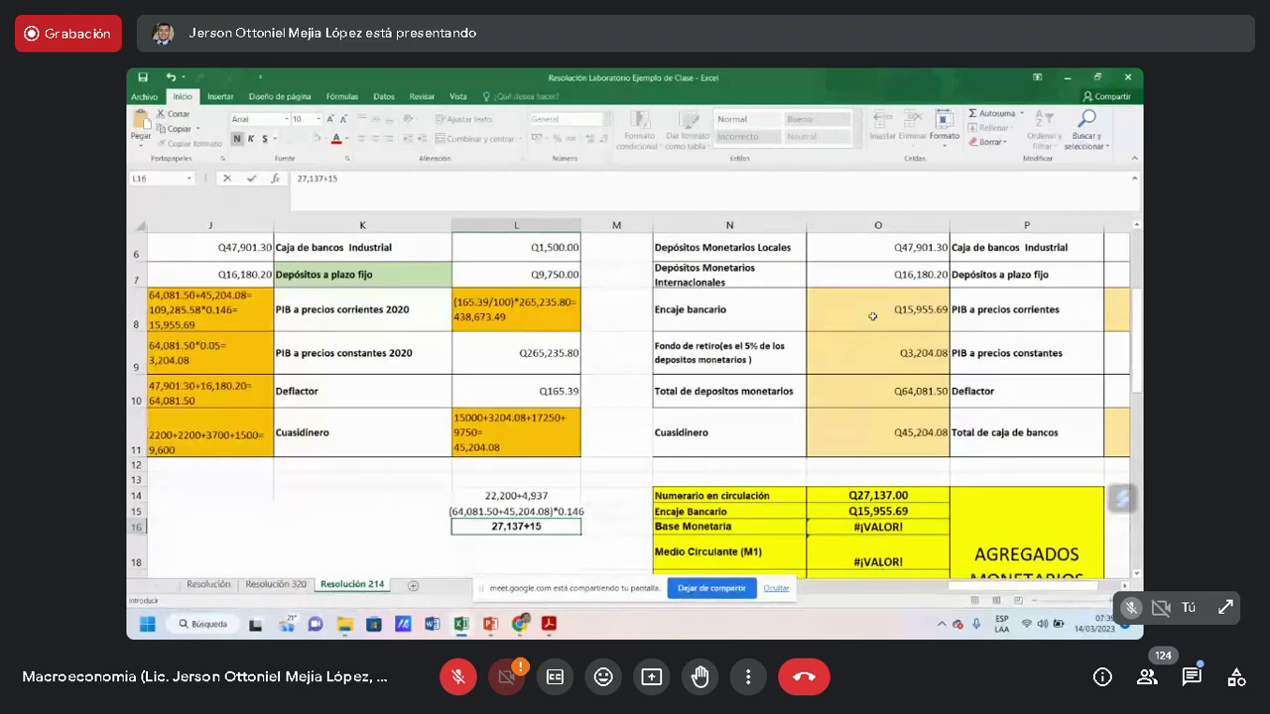
pyautogui.write(',955.69')
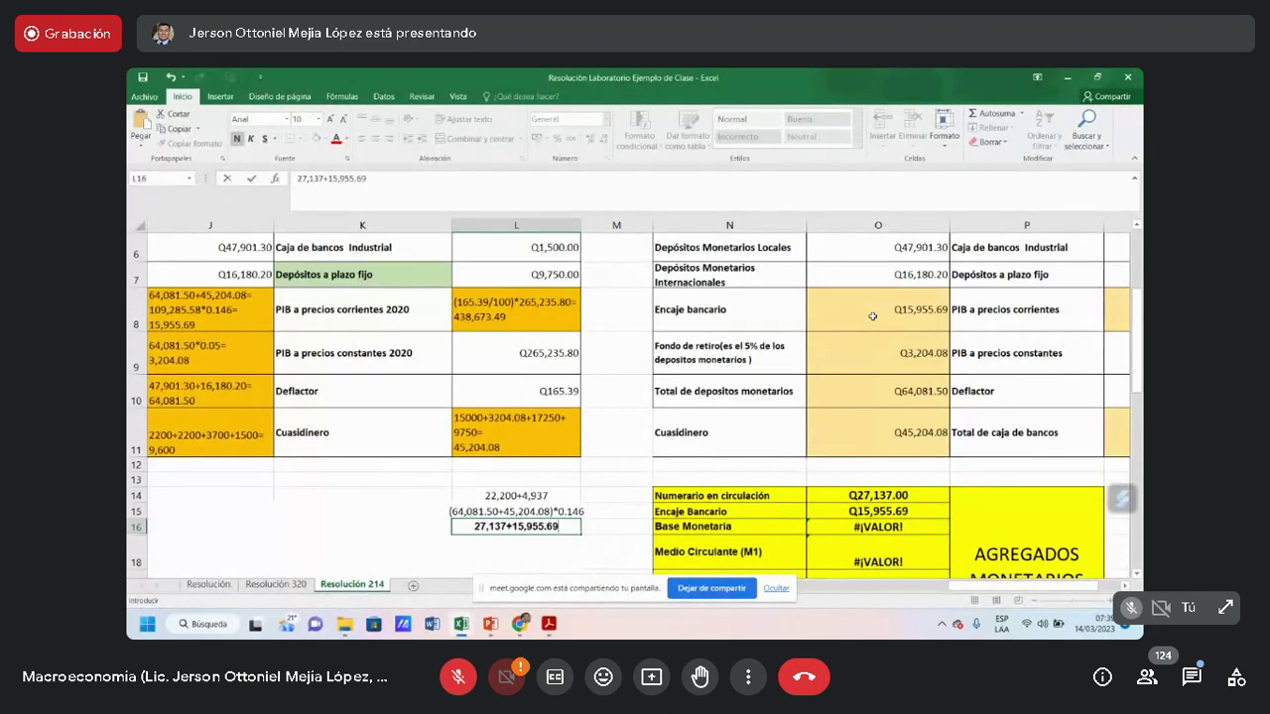
pyautogui.press('Tab')
# Replace the Base Monetaria formula in cell O16 with the sum of O14 and O15
pyautogui.press('Tab')
pyautogui.press('Tab')
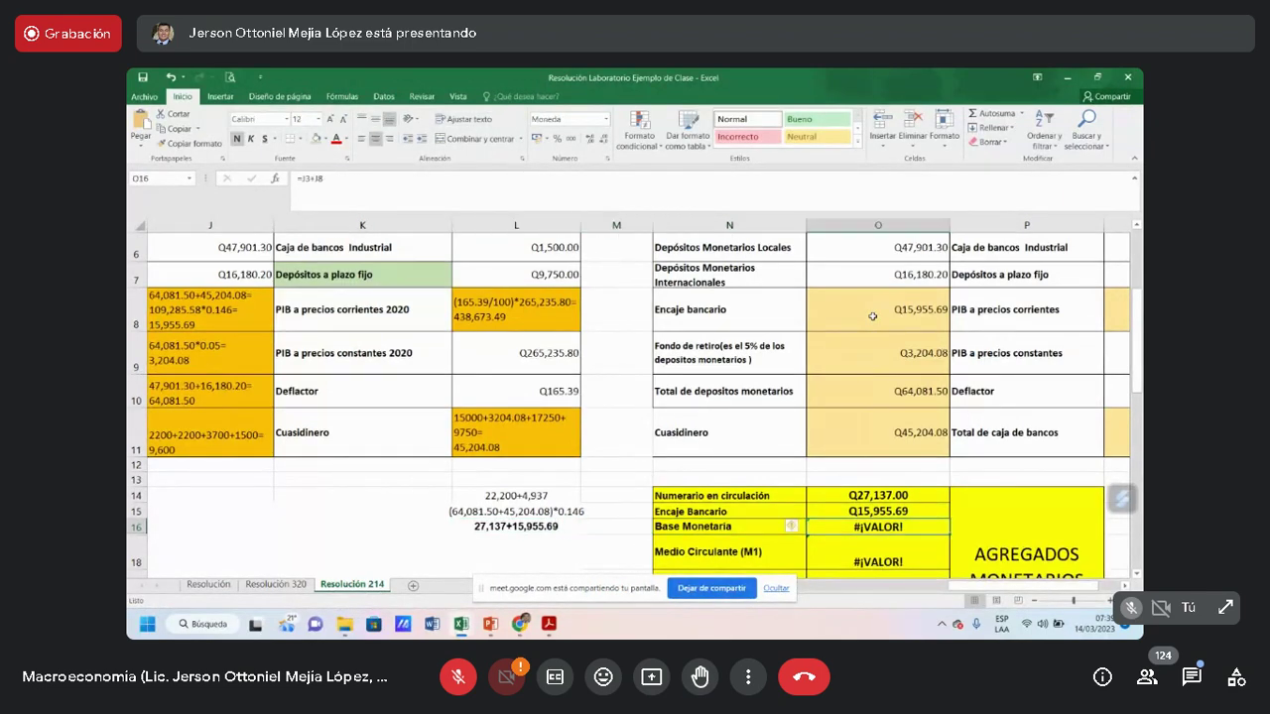
pyautogui.write('+')
pyautogui.press('Up')
pyautogui.press('Up')
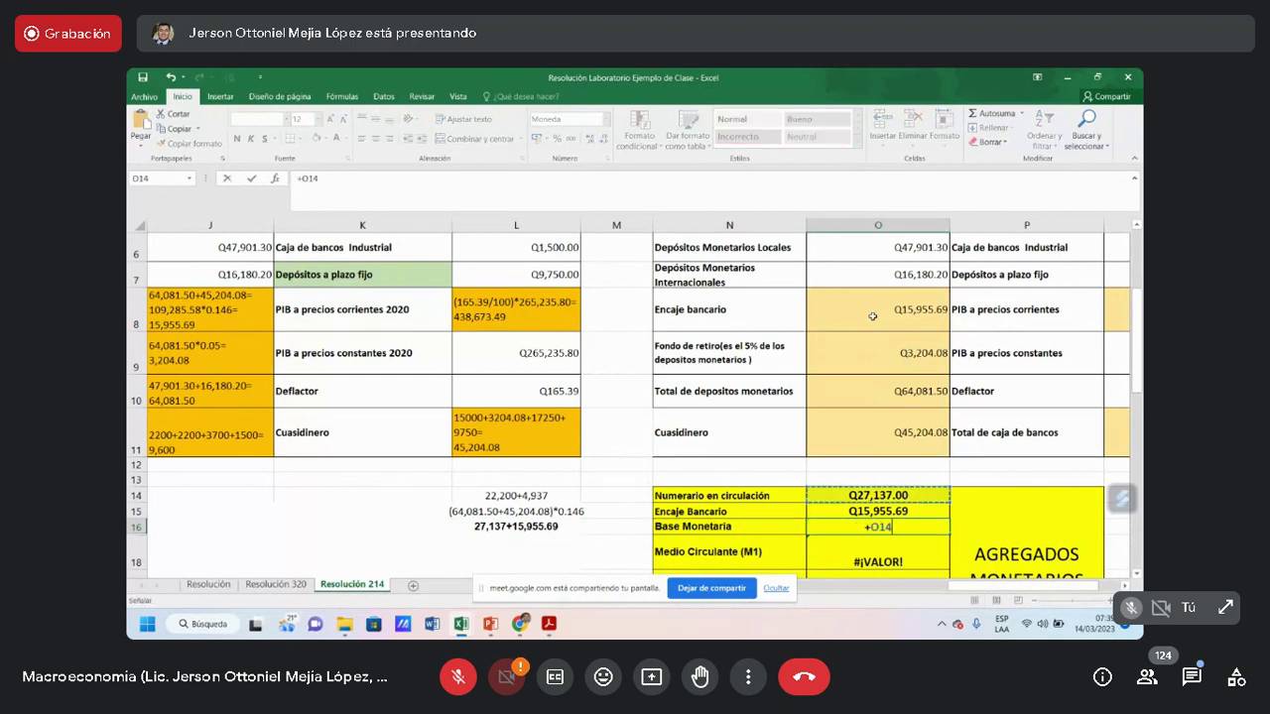
pyautogui.write('+')
pyautogui.press('Up')
pyautogui.press('Return')
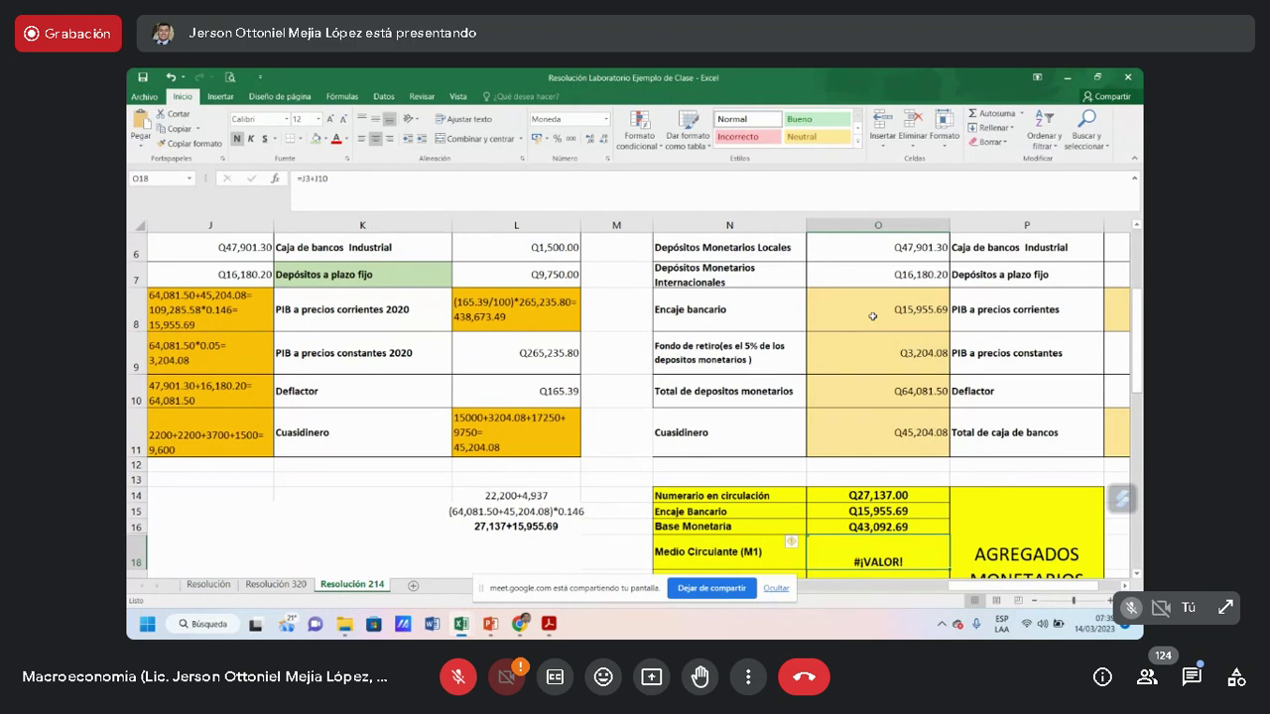
# Write 27,137+64,081.50 in cell L18 as the Medio Circulante (M1) calculation
pyautogui.press('Down')
pyautogui.scroll(-2, 872, 315)
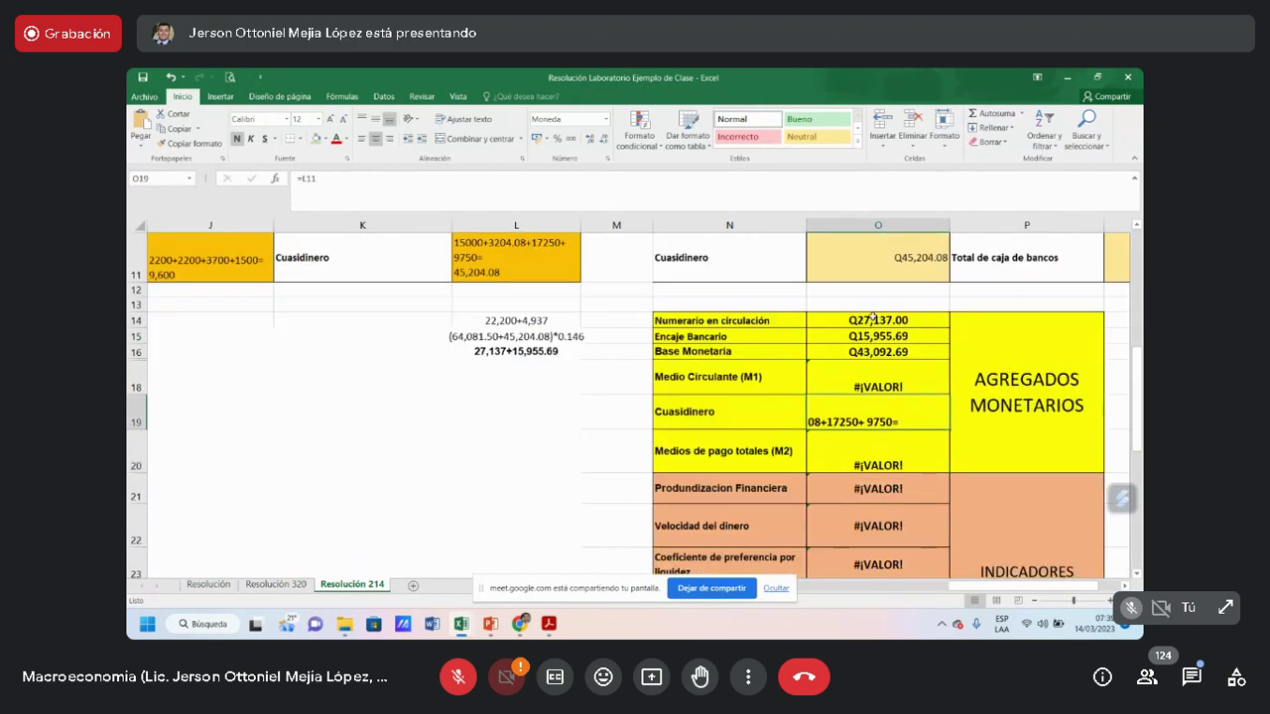
pyautogui.press('Up')
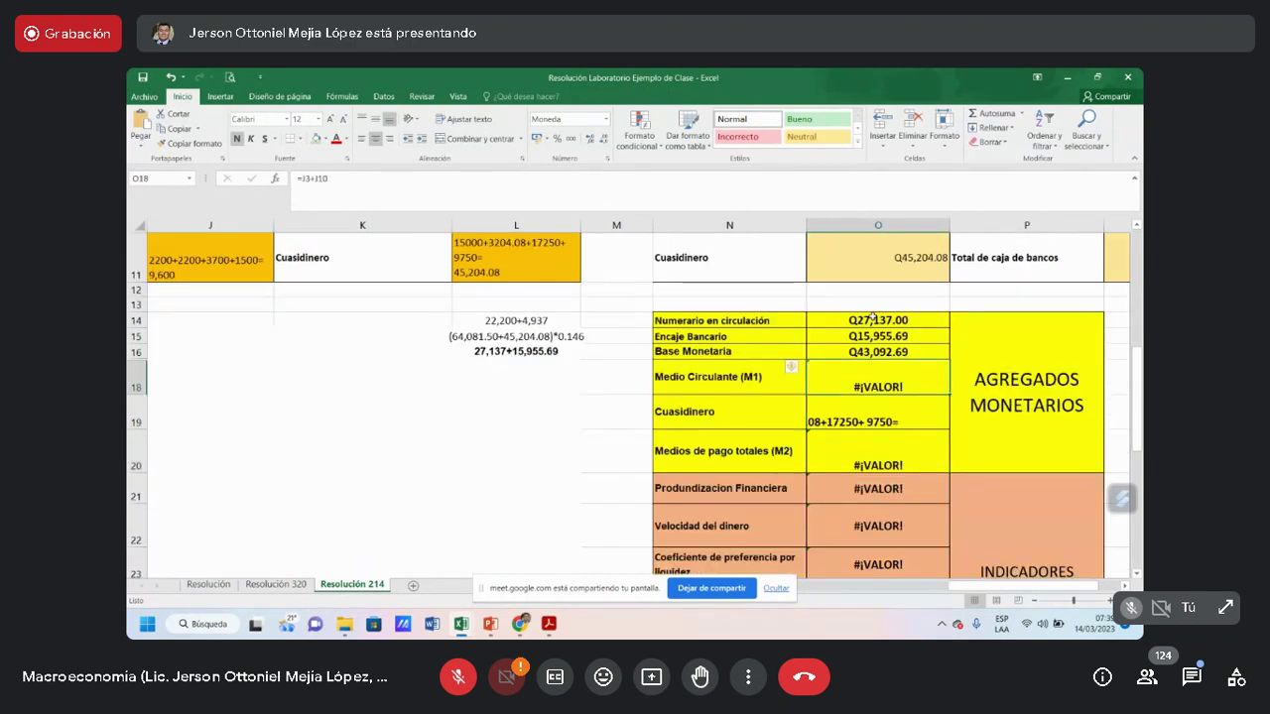
pyautogui.press('Left')
pyautogui.press('Left')
pyautogui.press('Left')
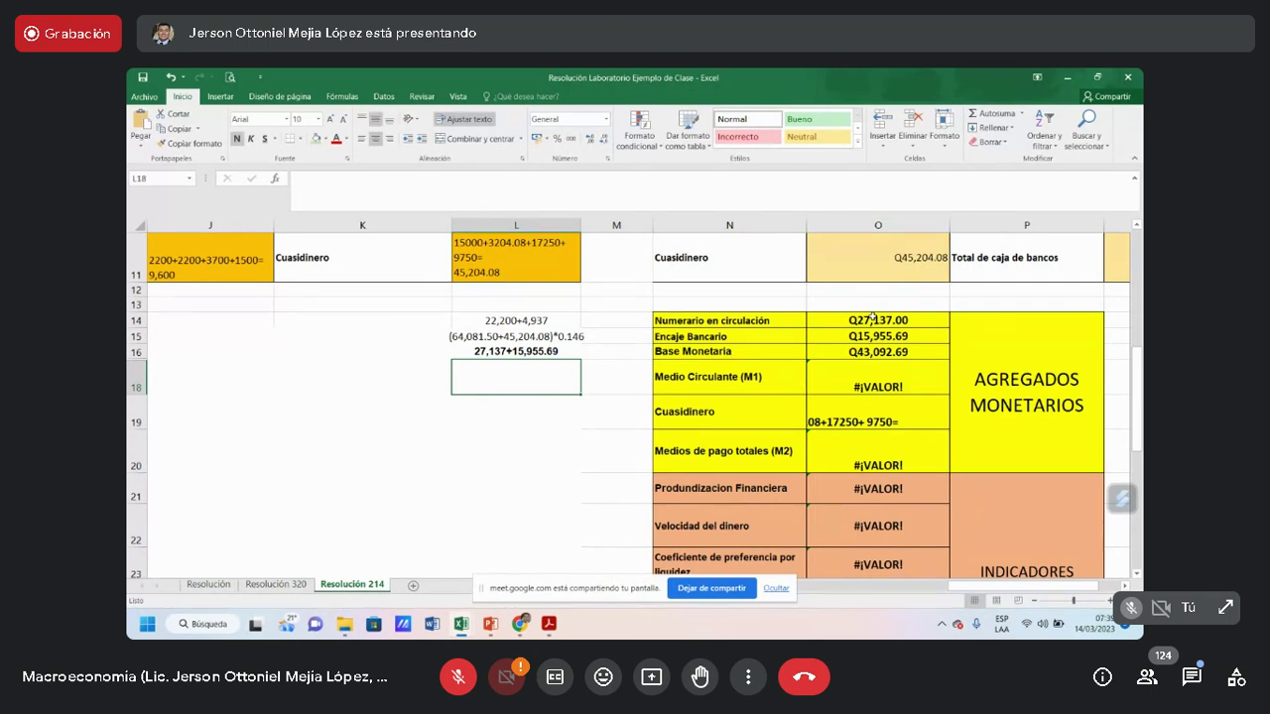
pyautogui.write('27,137+')
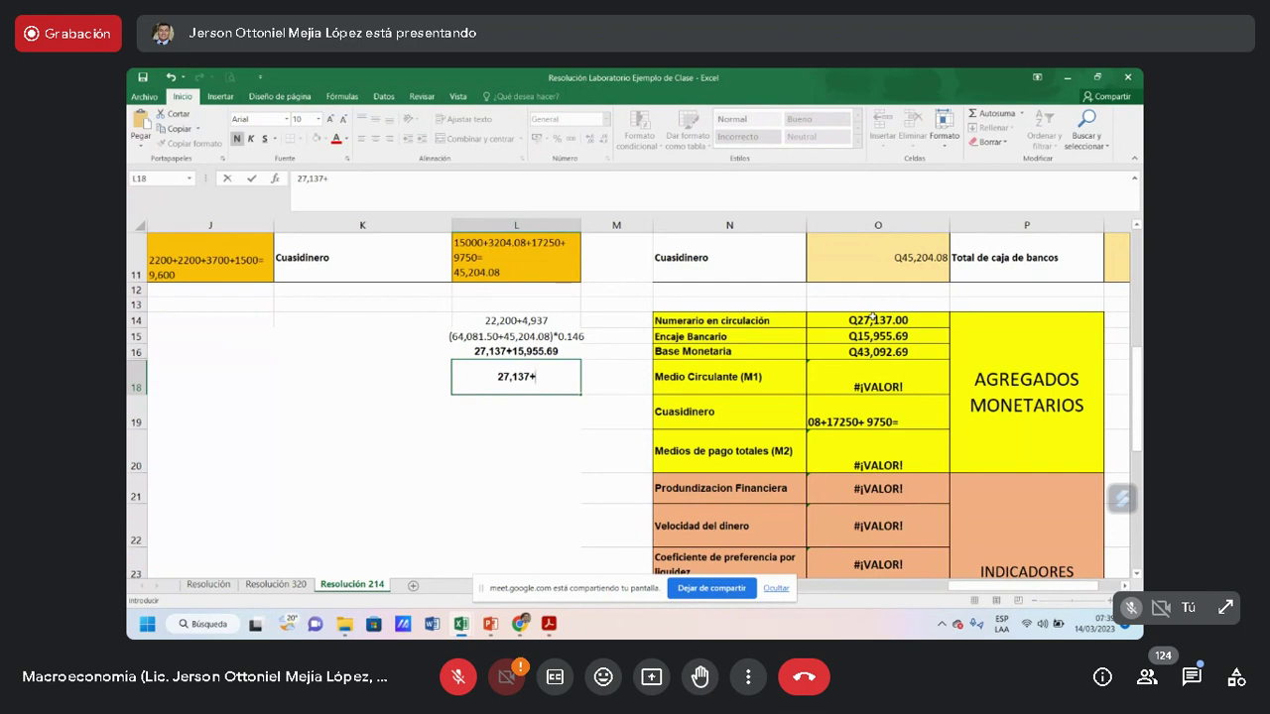
pyautogui.scroll(2, 873, 316)
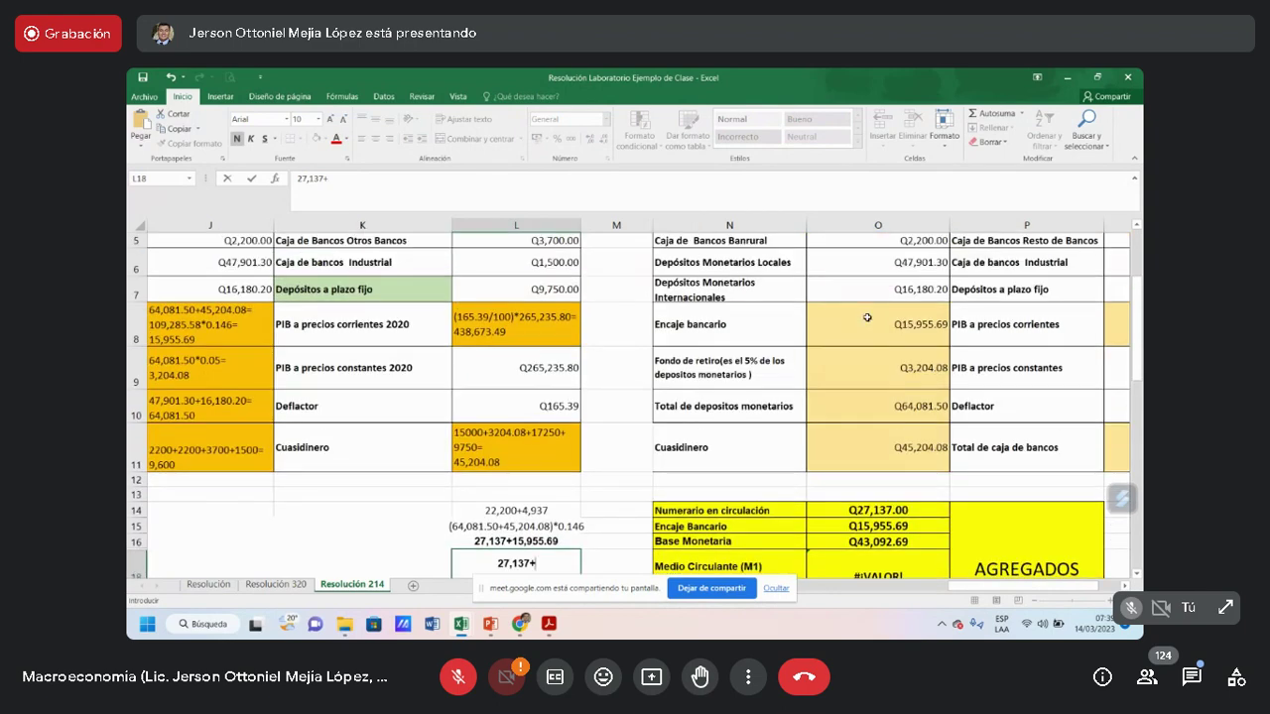
pyautogui.write('64081.50')
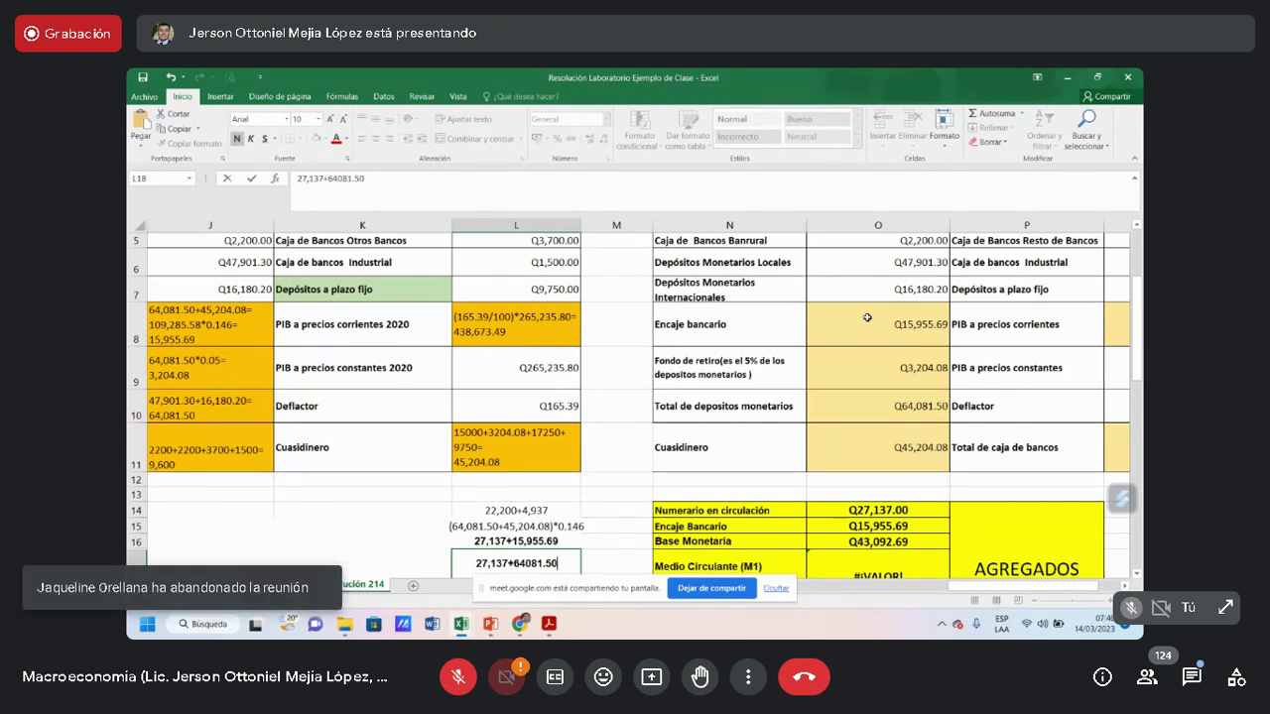
pyautogui.press('Left')
pyautogui.press('Left')
pyautogui.press('Left')
pyautogui.press('Left')
pyautogui.press('Left')
pyautogui.press('Left')
pyautogui.write(',')
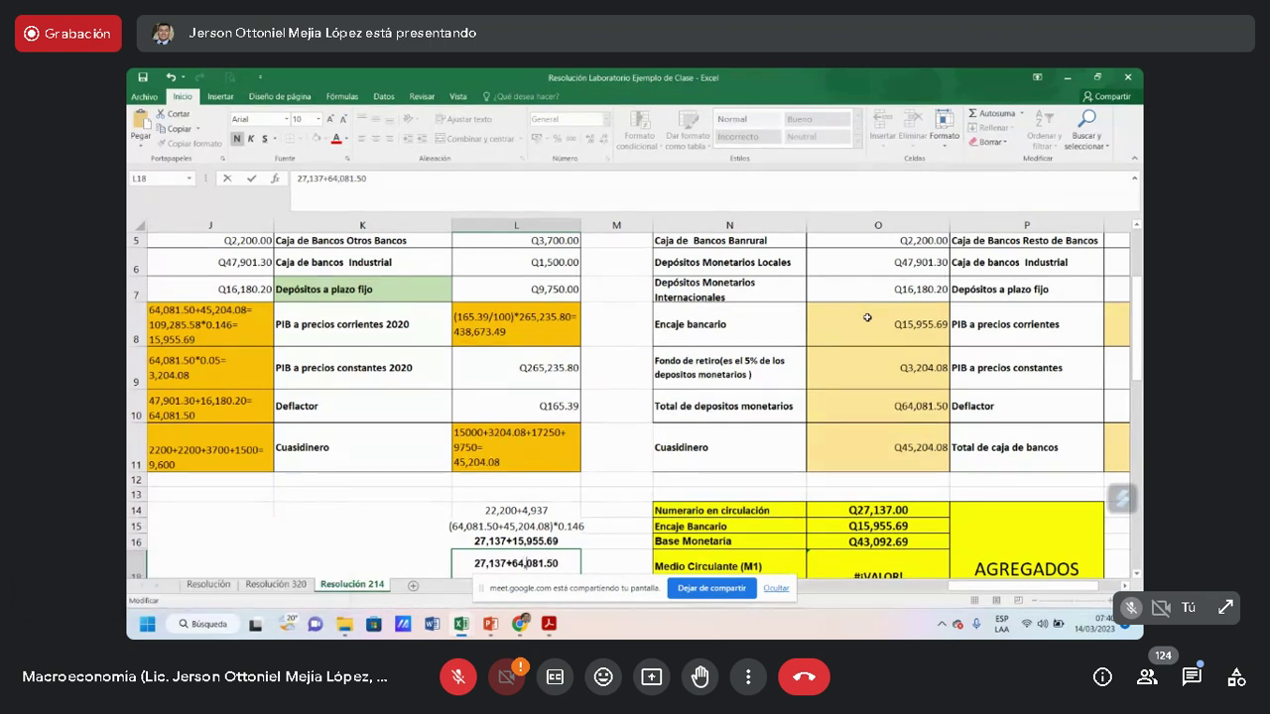
pyautogui.press('Tab')
# Replace the Medio Circulante (M1) formula in cell O18 with the sum of O14 and O10
pyautogui.press('Tab')
pyautogui.press('Tab')
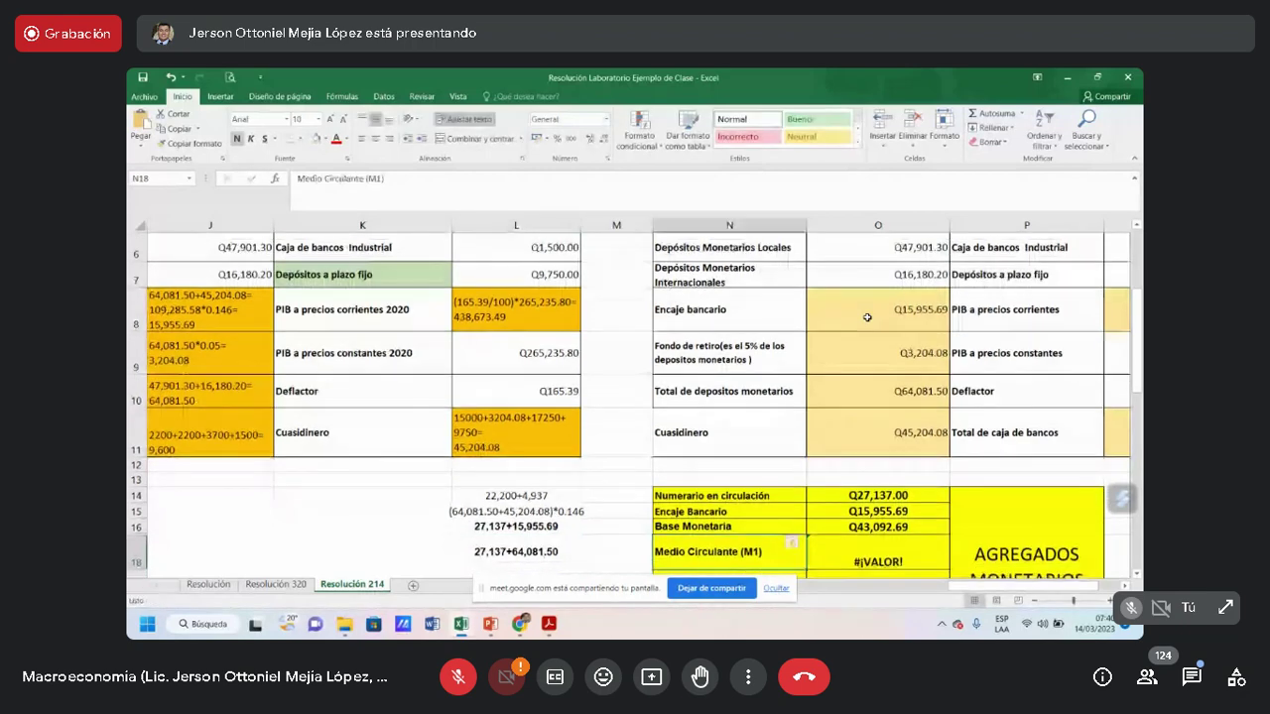
pyautogui.write('+')
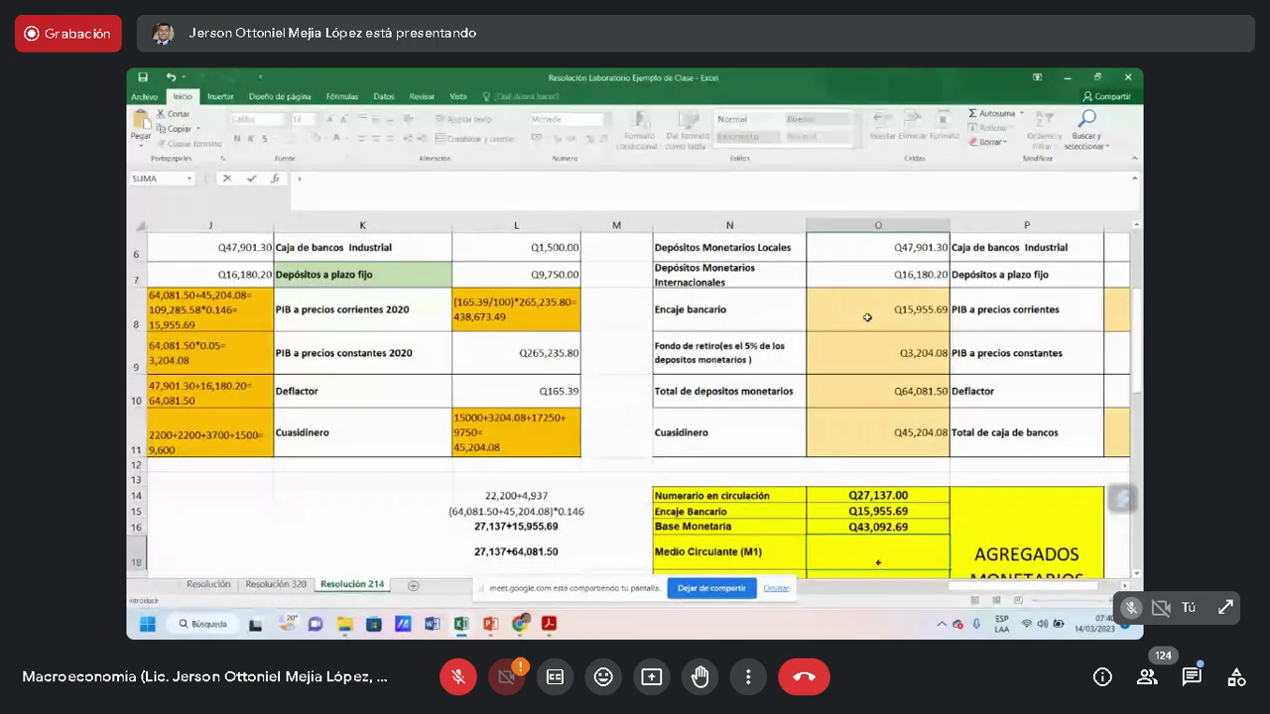
pyautogui.click(870, 495)
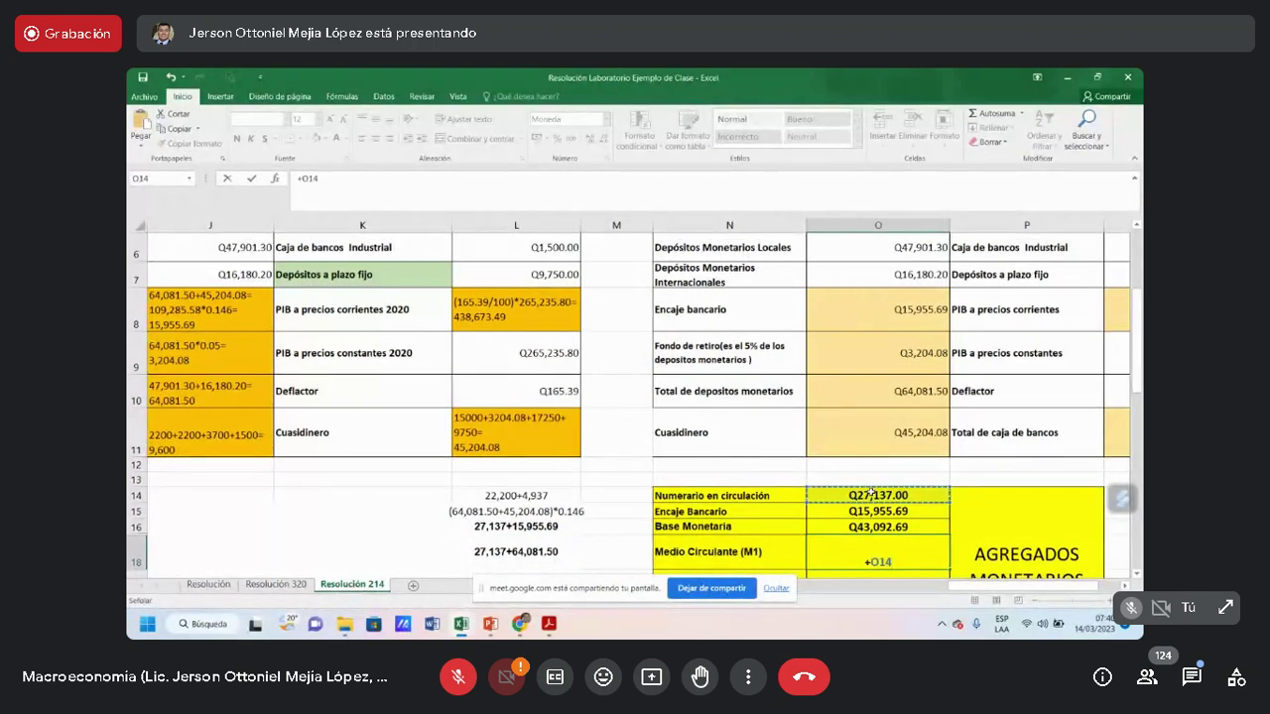
pyautogui.write('+')
pyautogui.click(900, 387)
pyautogui.press('Return')
# Middle-align the contents of cells O14:O25 vertically
pyautogui.press('Up')
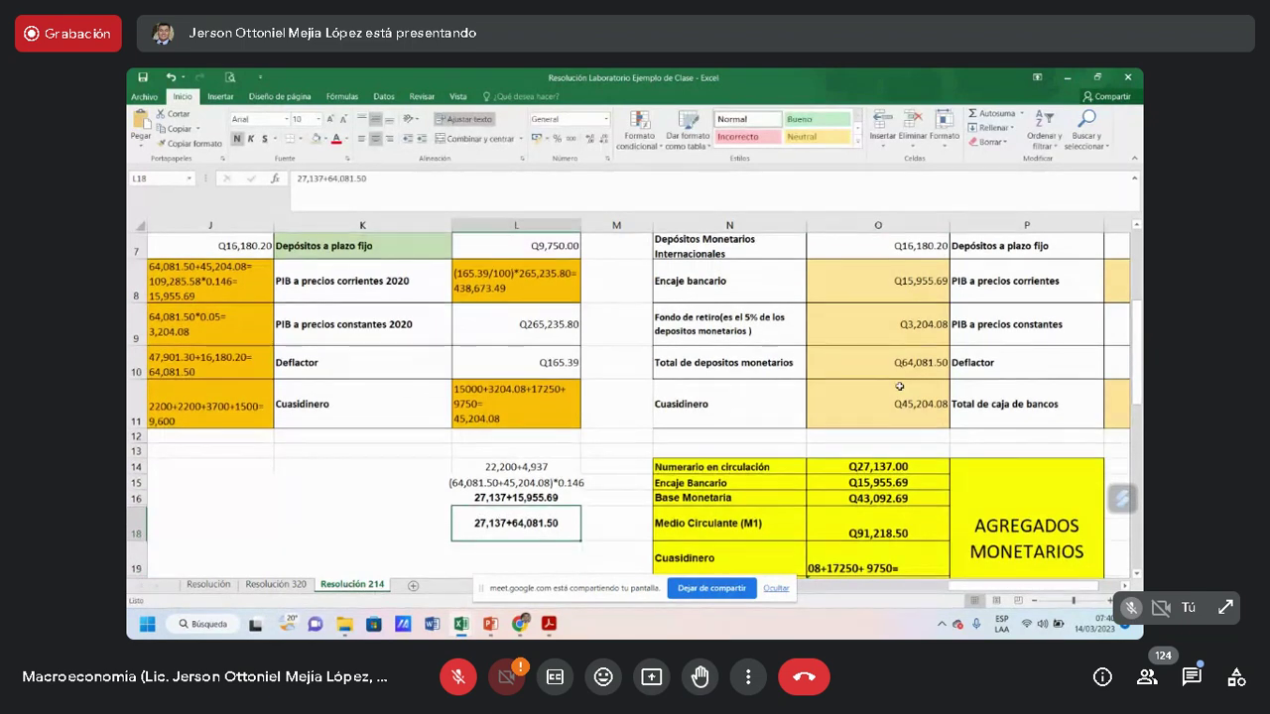
pyautogui.press('Right')
pyautogui.press('Right')
pyautogui.press('Right')
pyautogui.press('Up')
pyautogui.press('Up')
pyautogui.press('Up')
pyautogui.press('Up')
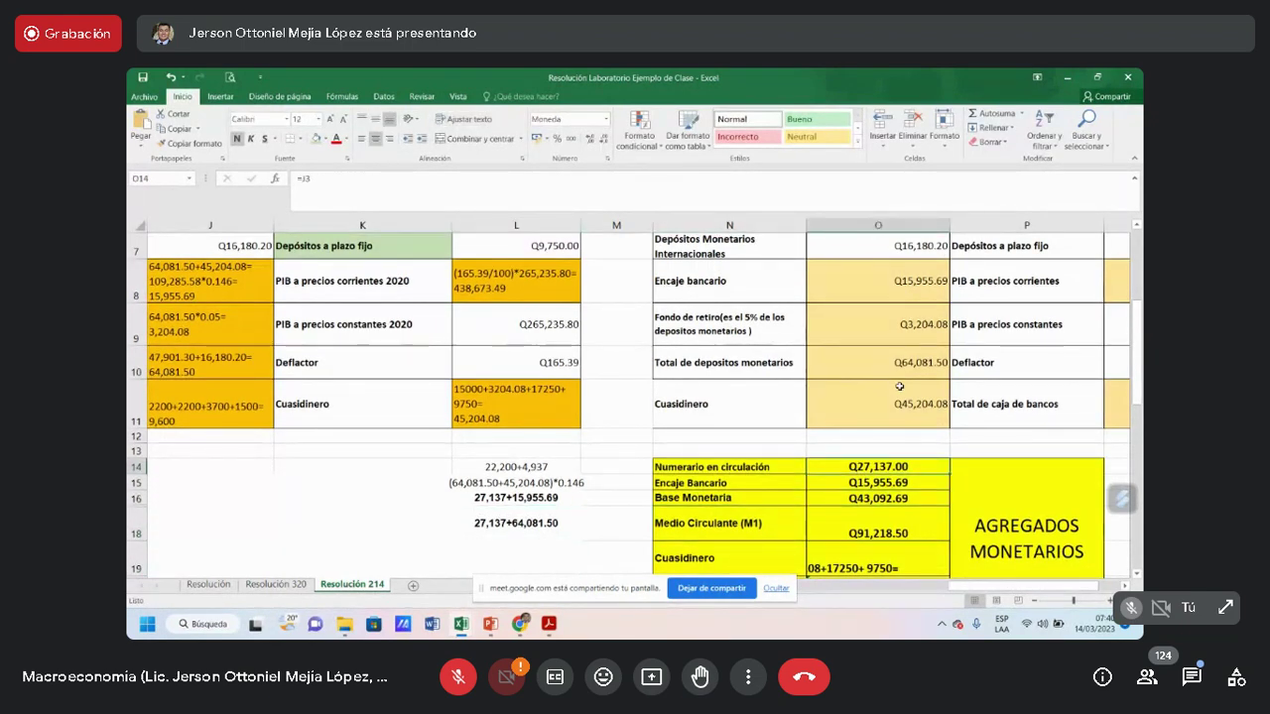
pyautogui.hotkey('shift', 'Down')
pyautogui.hotkey('shift', 'Down')
pyautogui.hotkey('shift', 'Down')
pyautogui.hotkey('shift', 'Down')
pyautogui.hotkey('shift', 'Down')
pyautogui.hotkey('shift', 'Down')
pyautogui.hotkey('shift', 'Down')
pyautogui.hotkey('shift', 'Down')
pyautogui.hotkey('shift', 'Down')
pyautogui.hotkey('shift', 'Down')
pyautogui.hotkey('shift', 'Down')
pyautogui.hotkey('shift', 'Down')
pyautogui.hotkey('shift', 'Down')
pyautogui.hotkey('shift', 'Up')
pyautogui.hotkey('shift', 'Up')
pyautogui.hotkey('shift', 'Up')
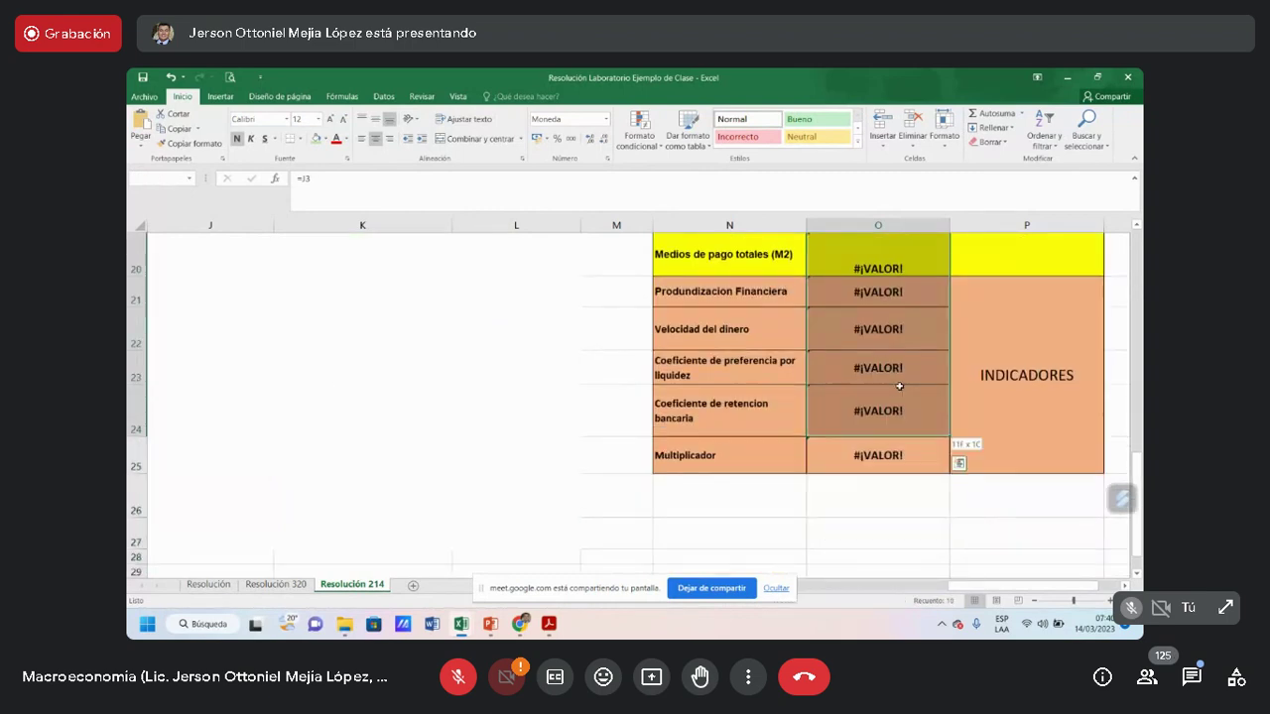
pyautogui.hotkey('shift', 'Down')
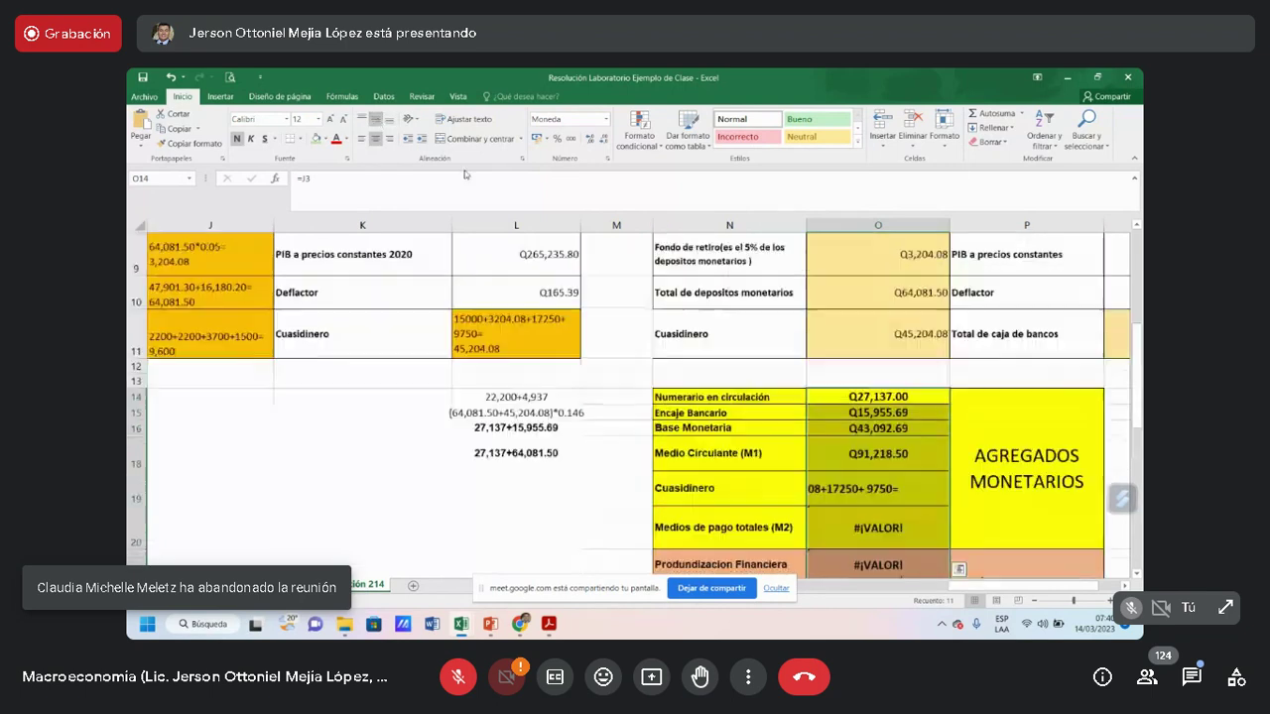
pyautogui.scroll(4, 464, 174)
# Review the Base Monetaria calculation in L16 against the Numerario en circulación and Encaje Bancario entries
pyautogui.press('Down')
pyautogui.press('Down')
pyautogui.press('Down')
pyautogui.press('Down')
pyautogui.press('Down')
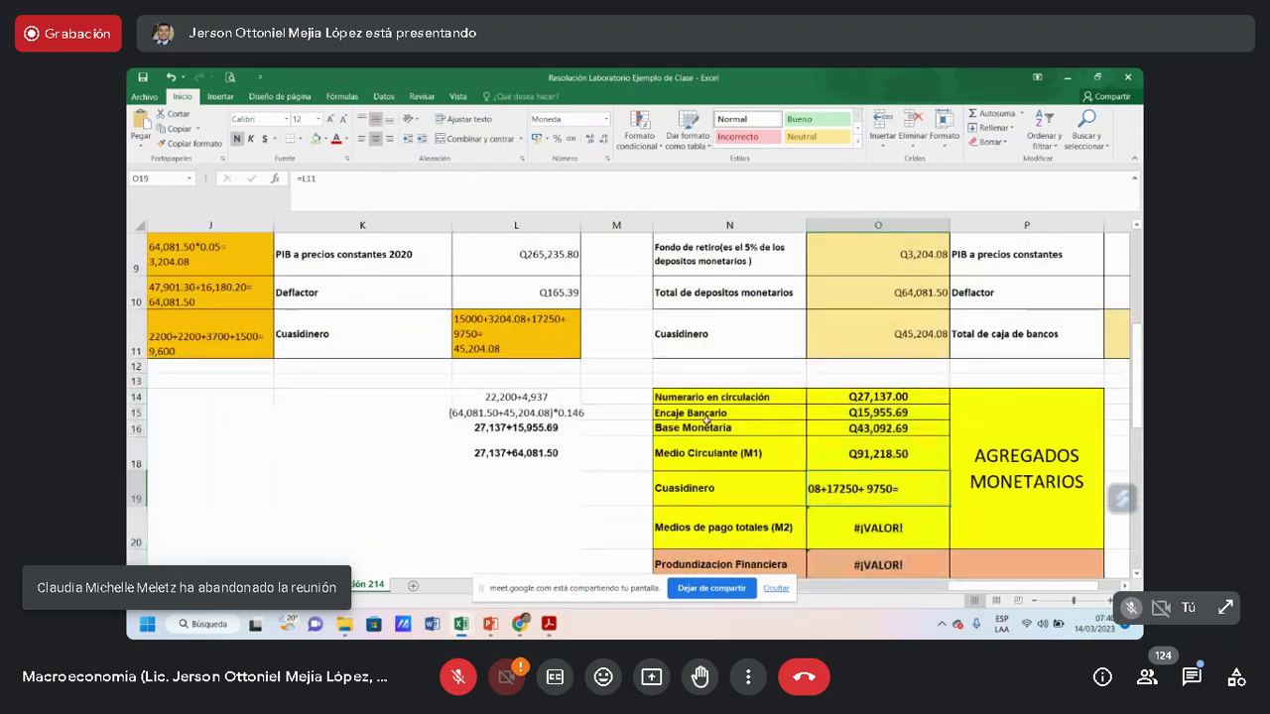
pyautogui.click(515, 427)
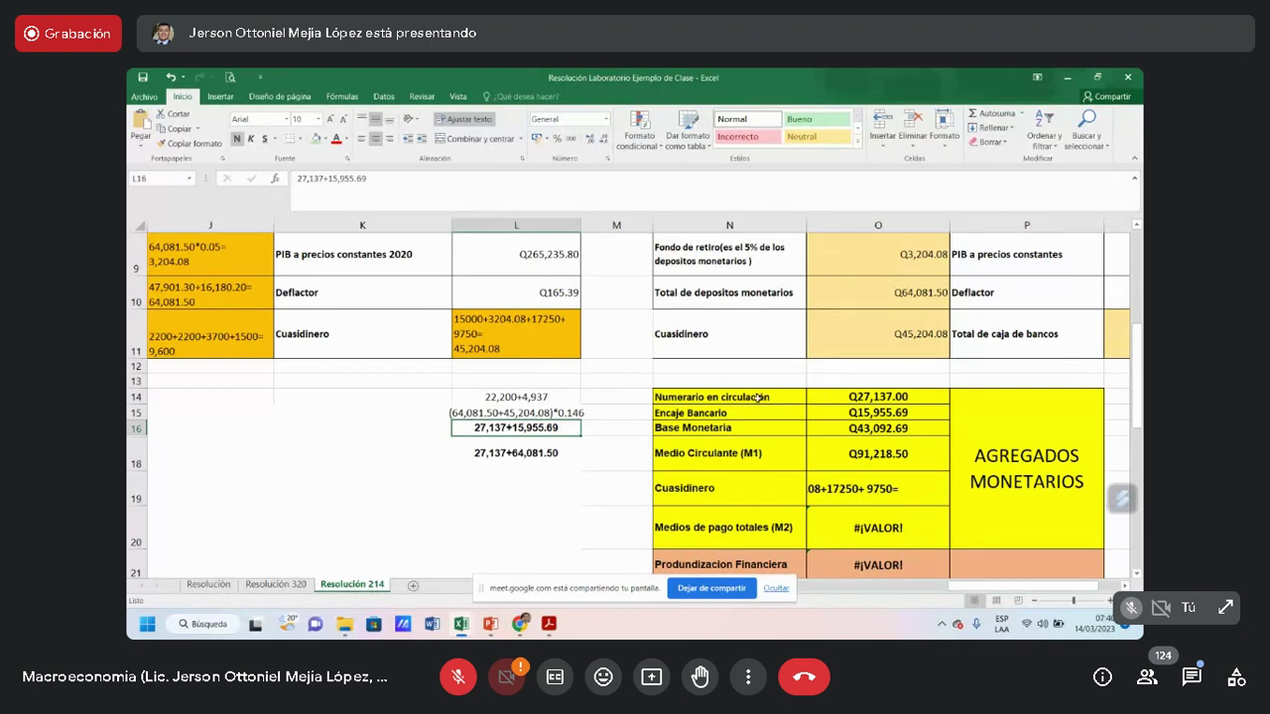
pyautogui.click(691, 395)
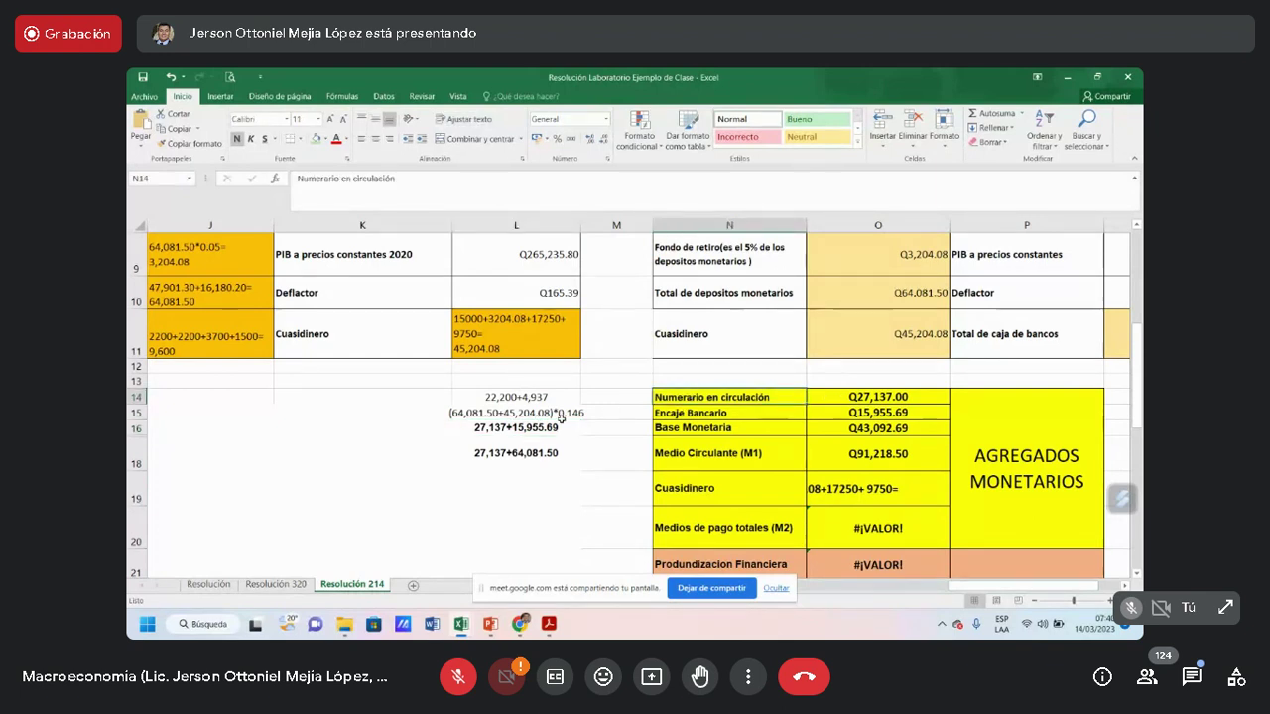
pyautogui.click(501, 428)
pyautogui.click(850, 416)
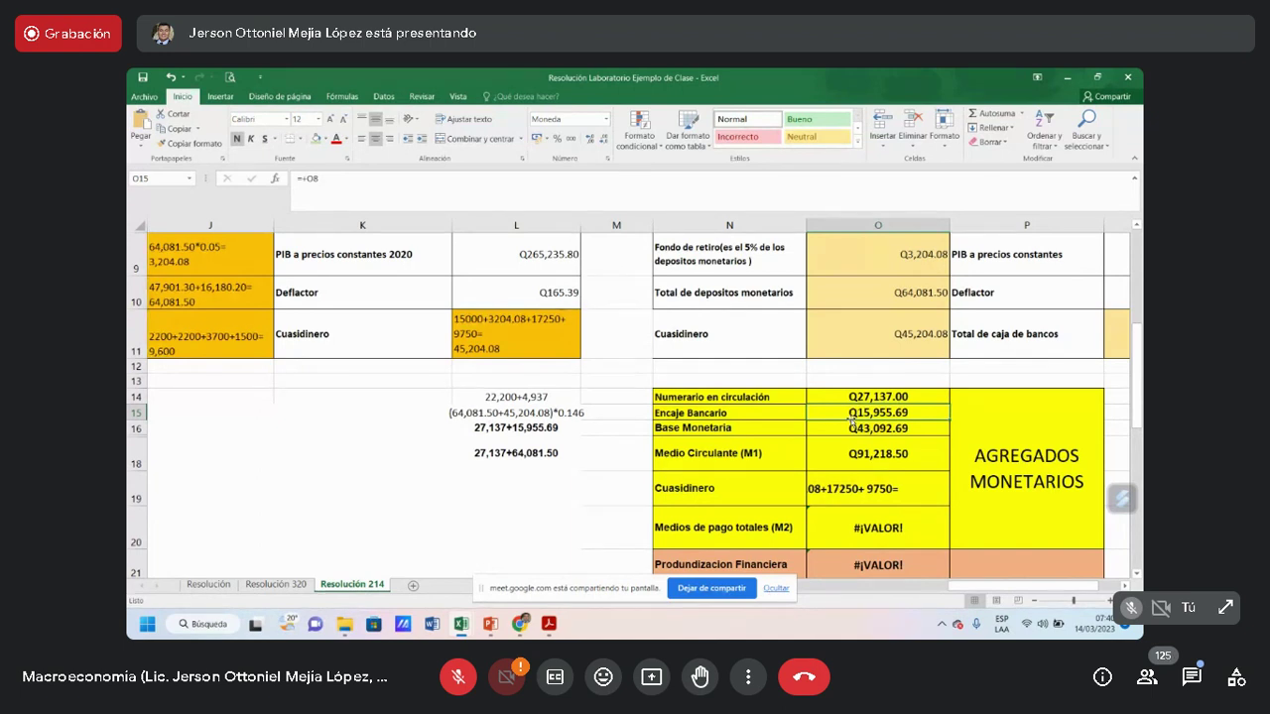
# Replace the Cuasidinero formula in cell O19 with a reference to O11
pyautogui.press('Down')
pyautogui.press('Down')
pyautogui.press('Down')
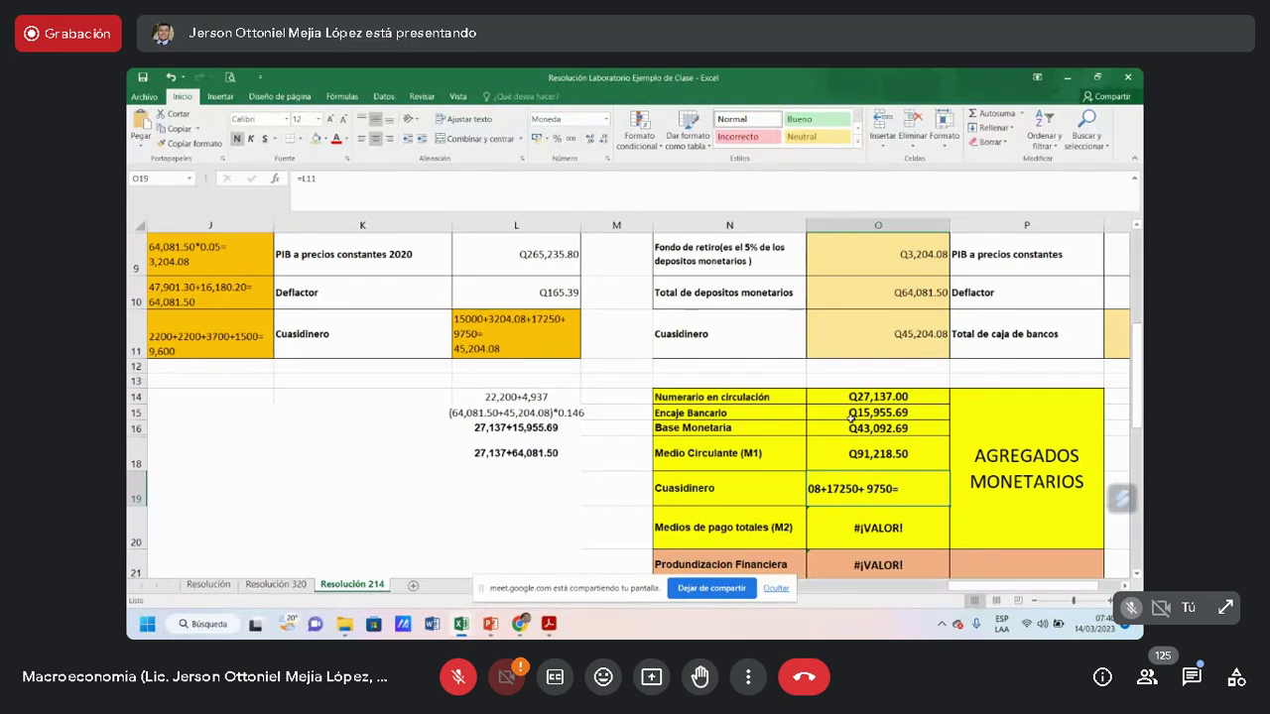
pyautogui.write('+')
pyautogui.press('Up')
pyautogui.press('Up')
pyautogui.press('Up')
pyautogui.press('Up')
pyautogui.press('Up')
pyautogui.press('Up')
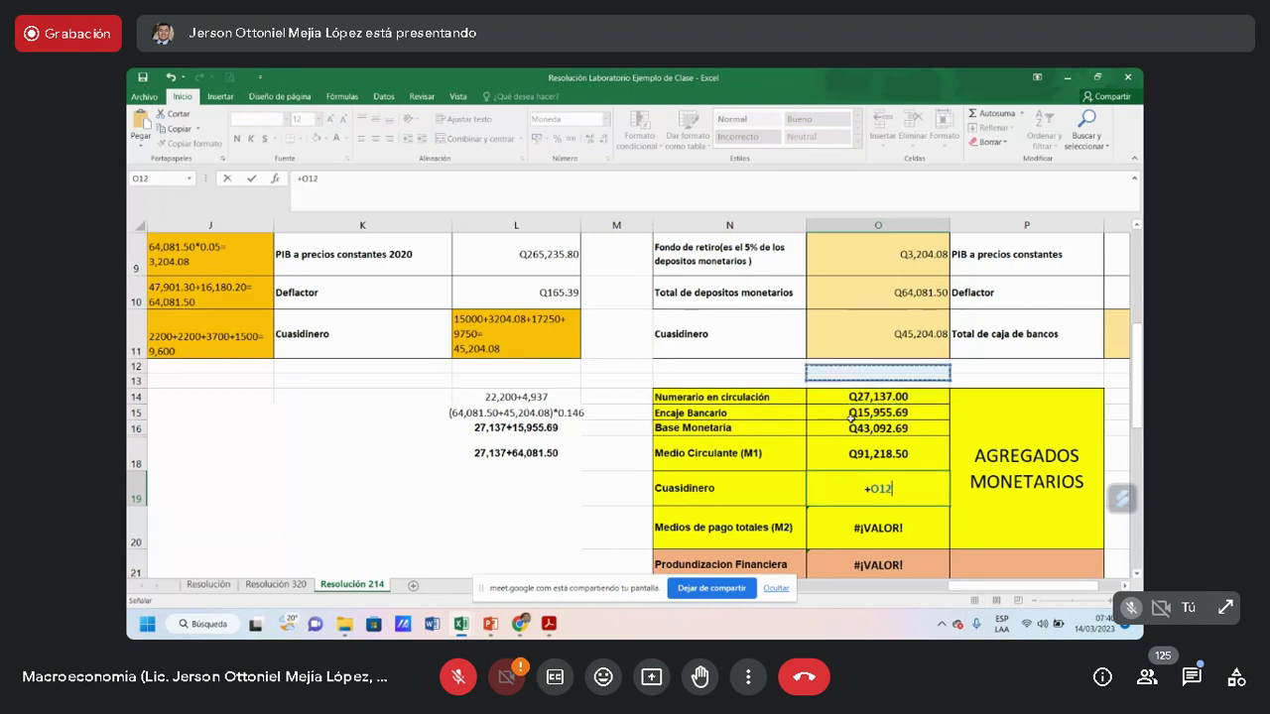
pyautogui.press('Up')
pyautogui.press('Return')
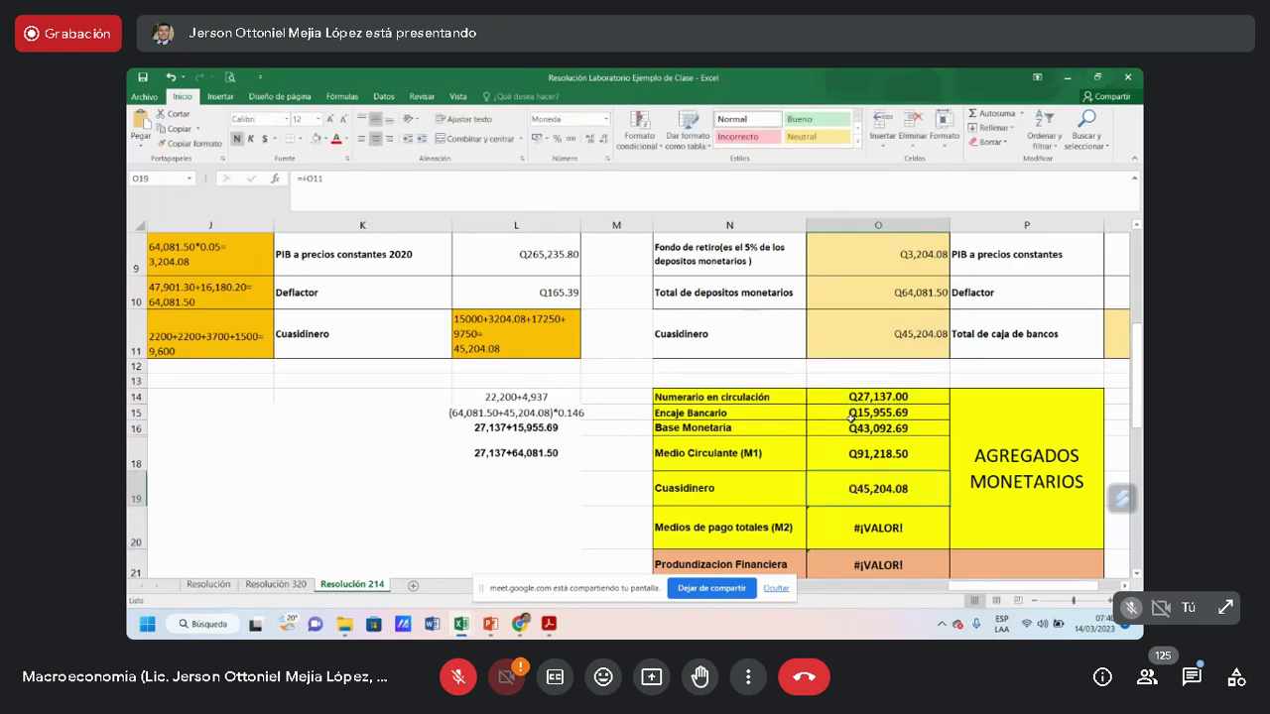
# Copy the sum 15000+3204.08+17250+ 9750 from the Cuasidinero text in L11 into cell L19
pyautogui.press('Left')
pyautogui.press('Left')
pyautogui.press('Left')
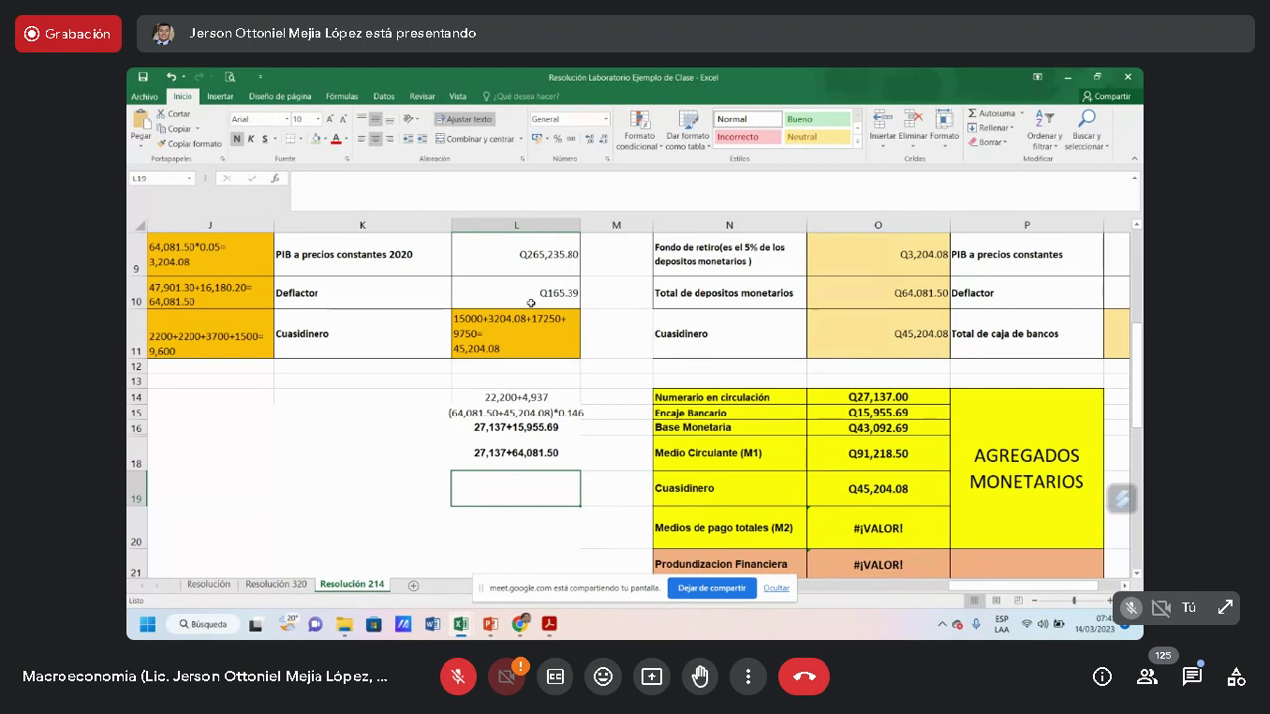
pyautogui.click(506, 328)
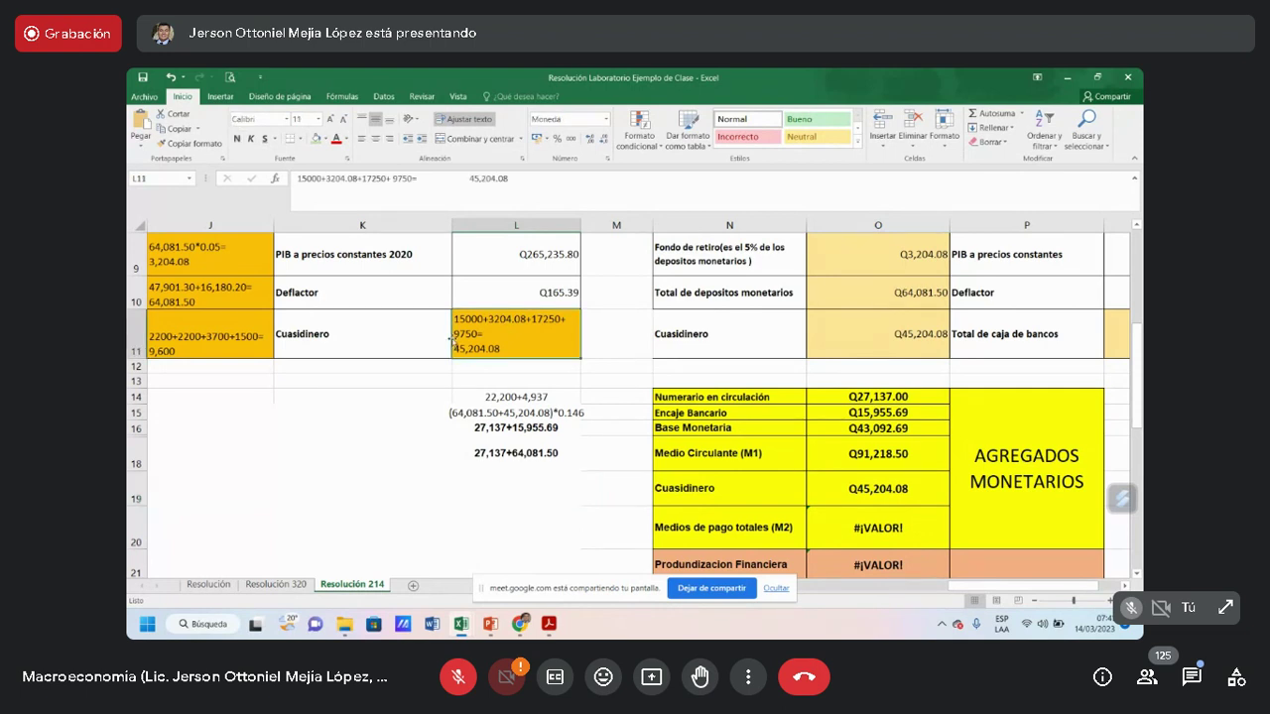
pyautogui.click(418, 179)
pyautogui.moveTo(418, 179); pyautogui.dragTo(297, 181)
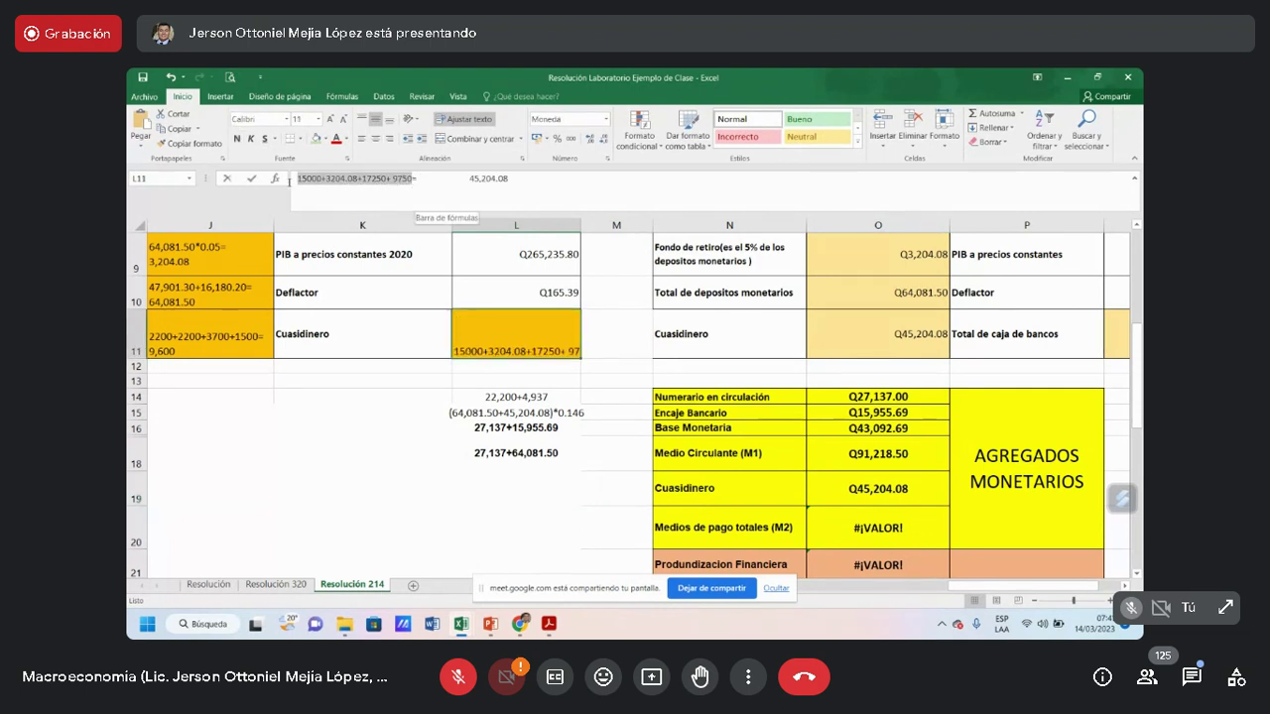
pyautogui.rightClick(312, 180)
pyautogui.click(367, 201)
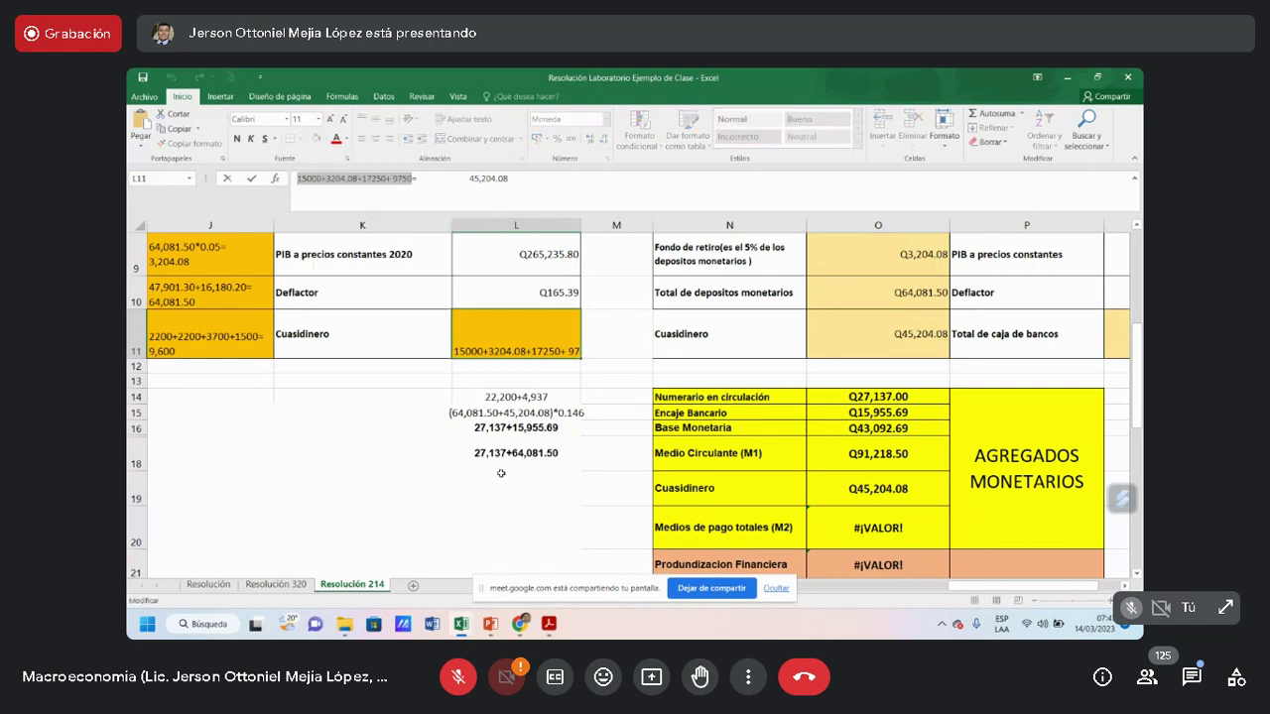
pyautogui.click(499, 482)
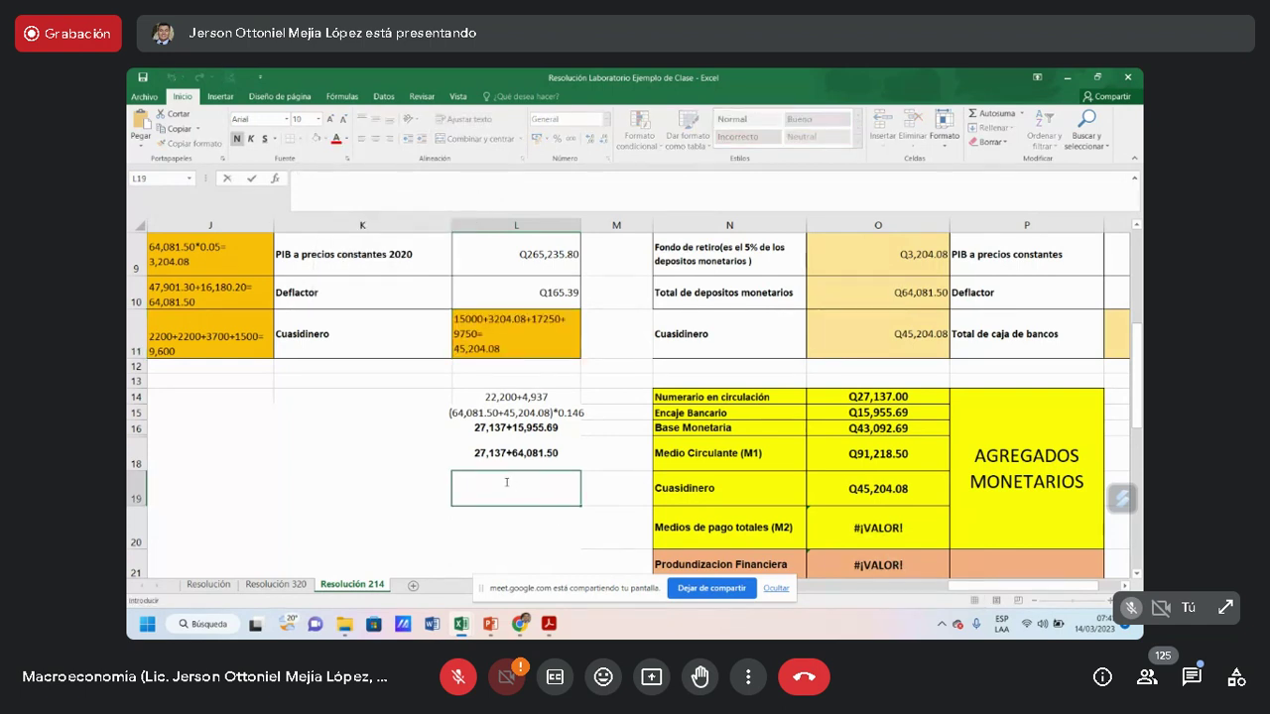
pyautogui.hotkey('ctrl', 'v')
pyautogui.click(619, 491)
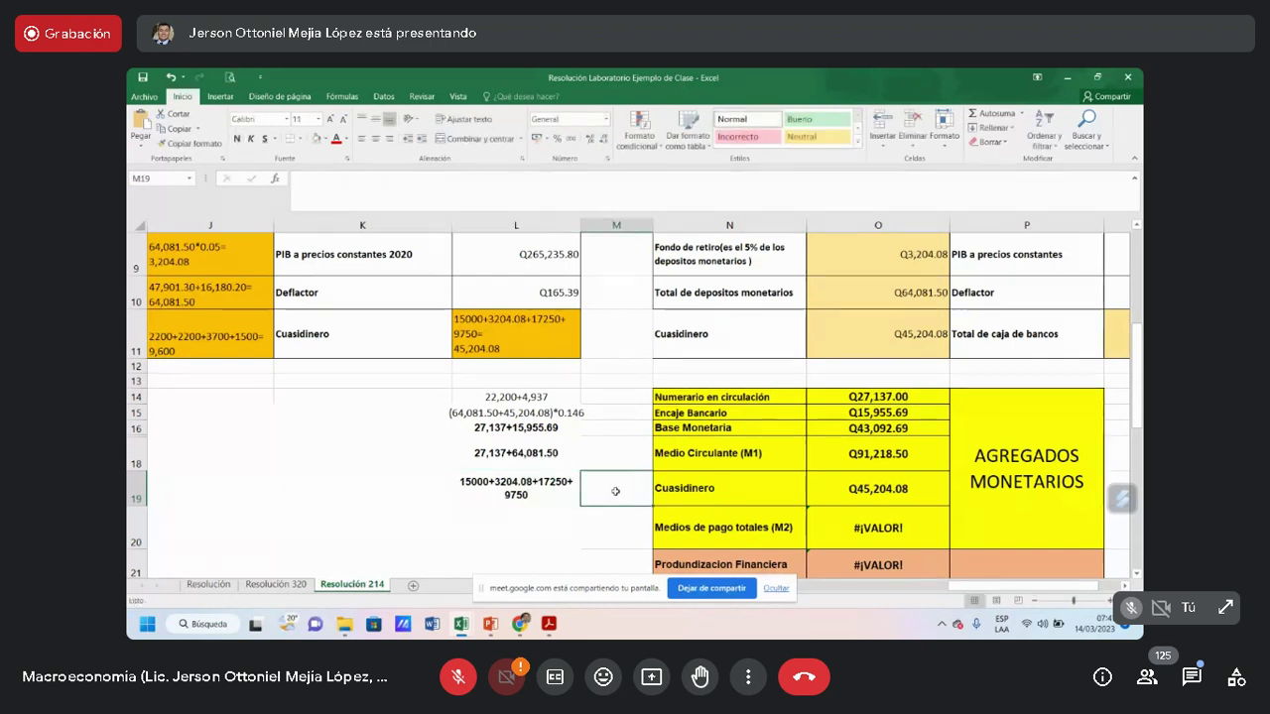
pyautogui.click(545, 492)
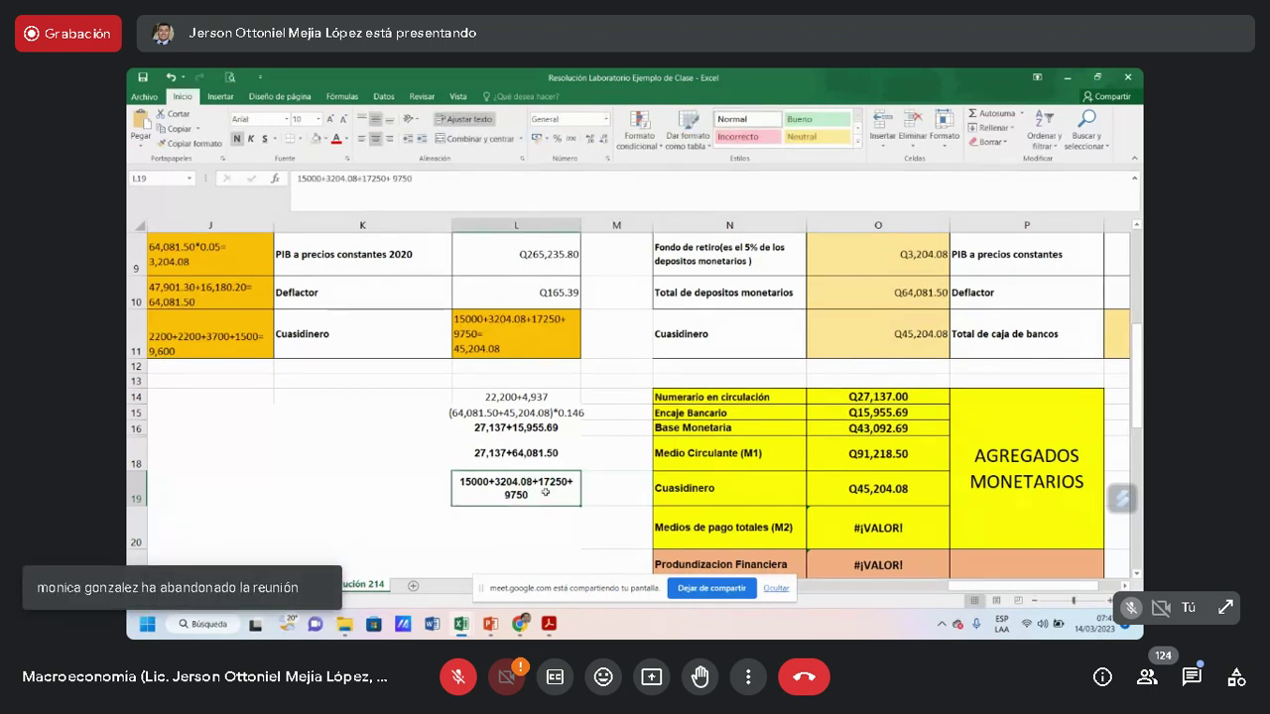
# Turn off text wrapping in L19 and add thousands separators so its sum reads 15,000+3,204.08+17,250+ 9,750
pyautogui.click(477, 120)
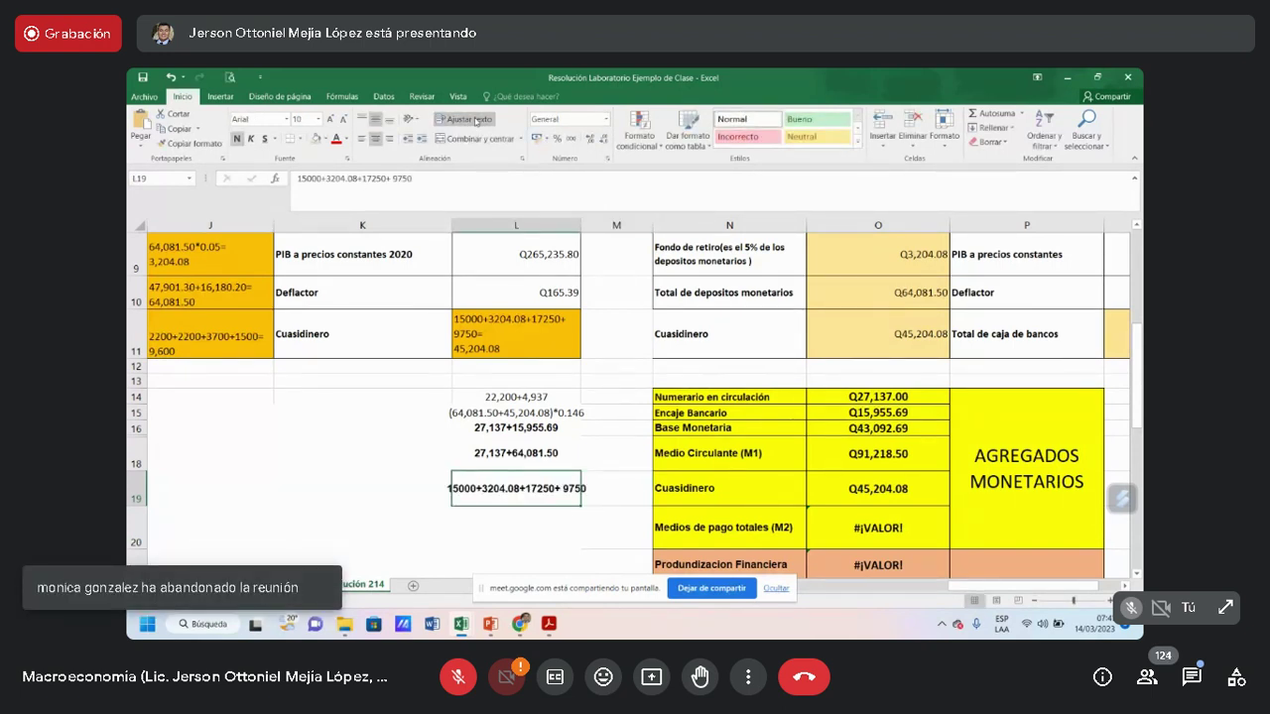
pyautogui.click(789, 486)
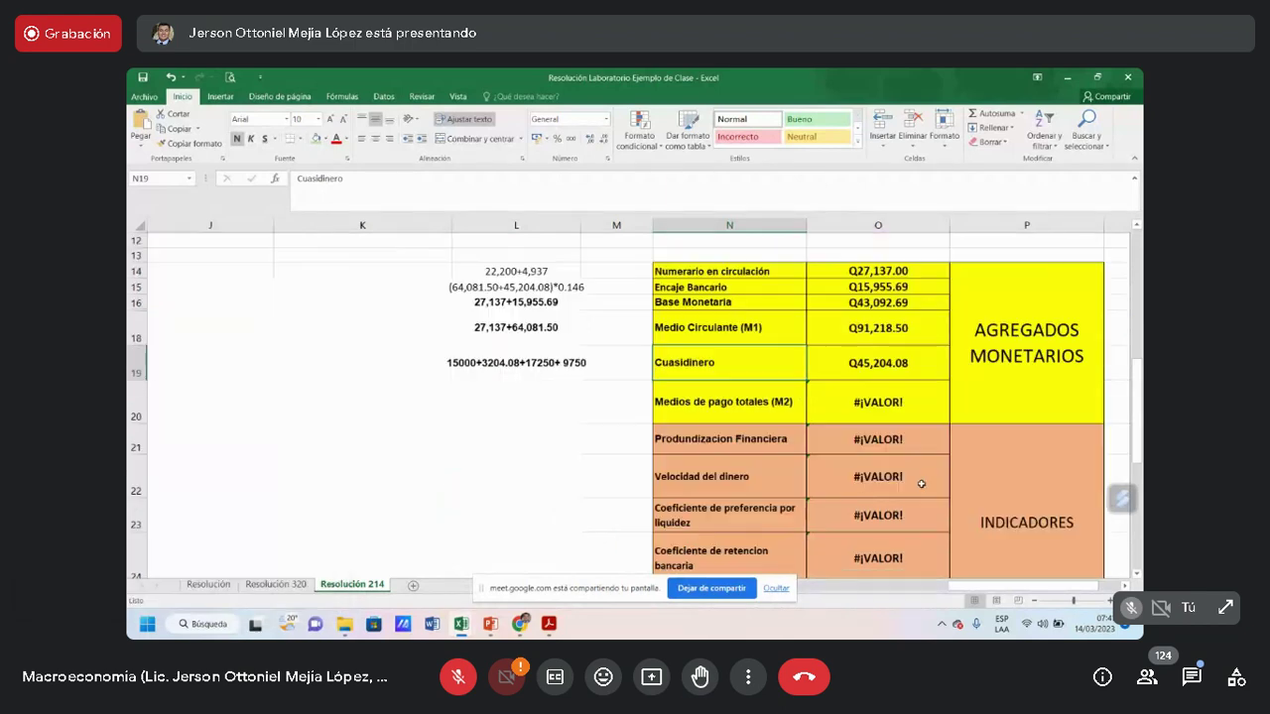
pyautogui.scroll(-1, 921, 484)
pyautogui.doubleClick(458, 362)
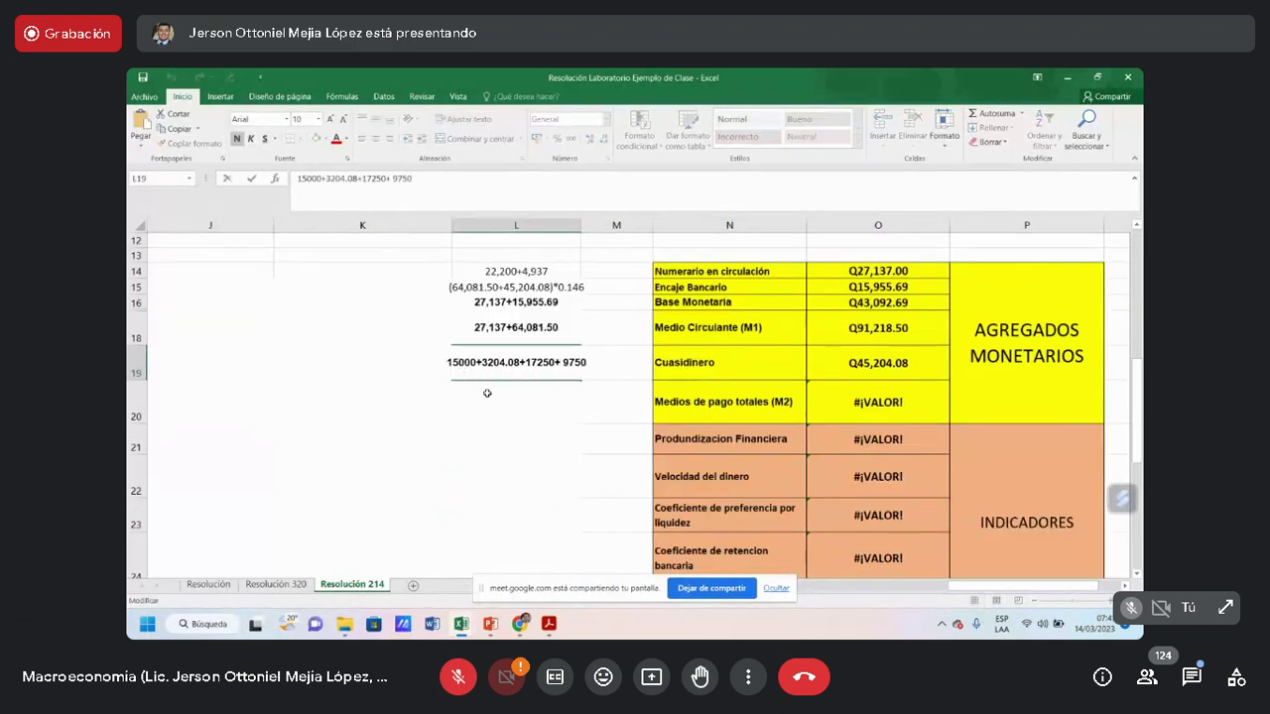
pyautogui.write(',')
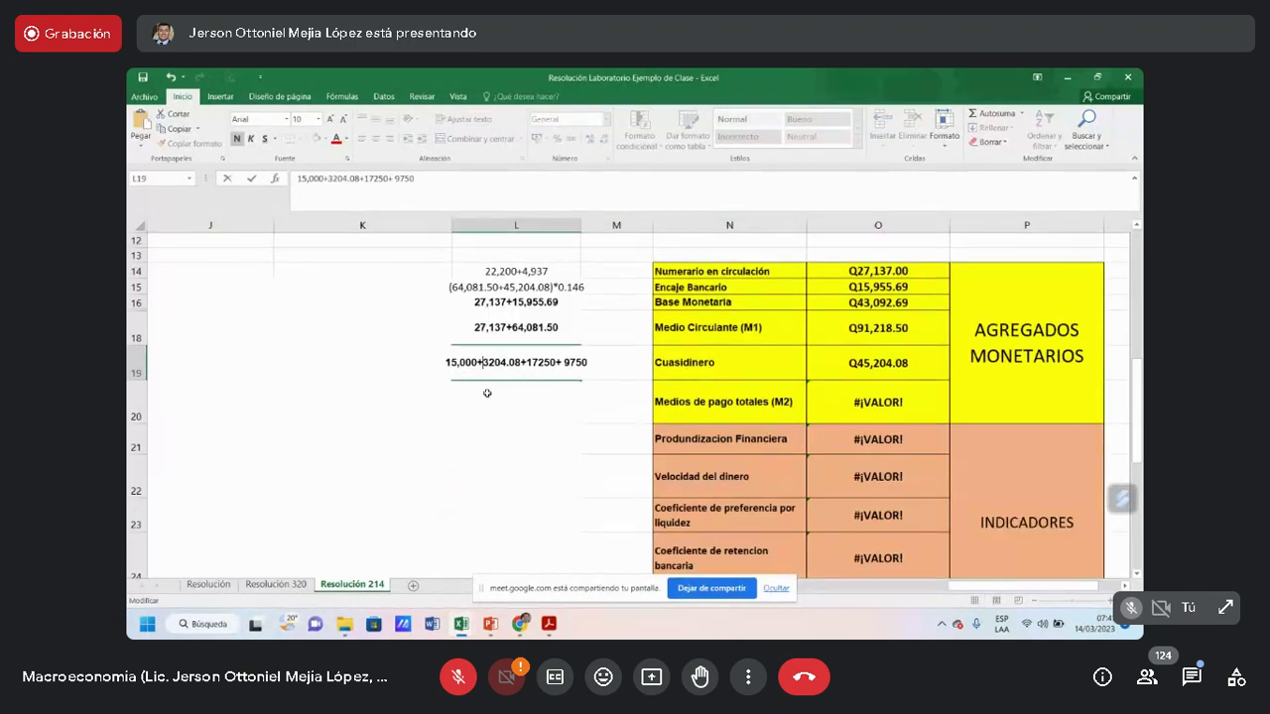
pyautogui.press('Right')
pyautogui.press('Right')
pyautogui.press('Right')
pyautogui.press('Right')
pyautogui.press('Right')
pyautogui.write(',')
pyautogui.press('Right')
pyautogui.press('Right')
pyautogui.press('Right')
pyautogui.press('Right')
pyautogui.press('Right')
pyautogui.press('Right')
pyautogui.press('Right')
pyautogui.press('Right')
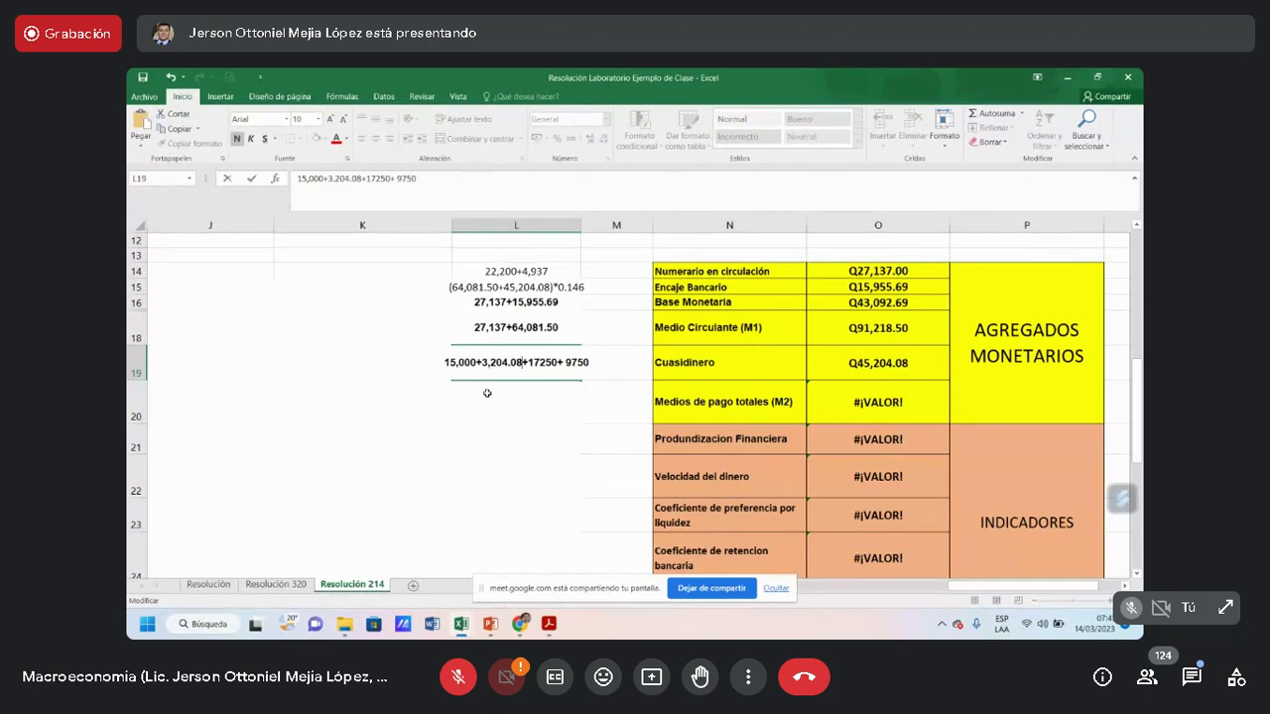
pyautogui.press('Right')
pyautogui.write(',')
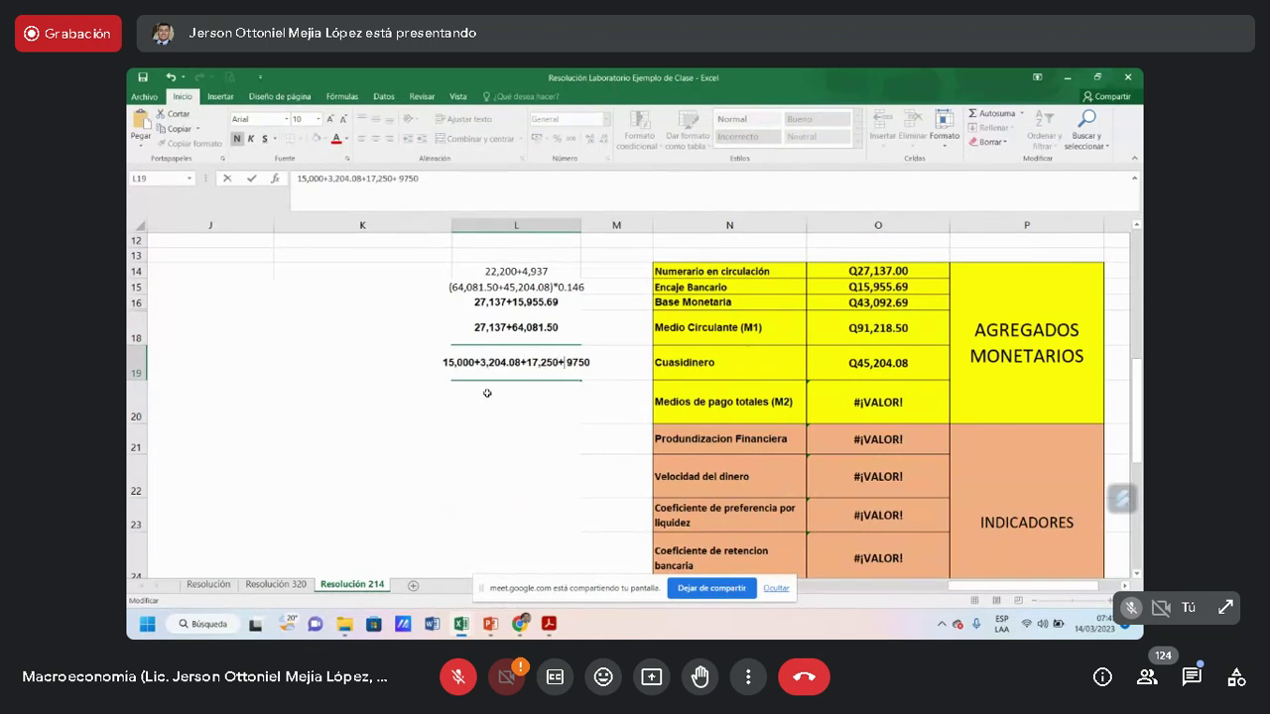
pyautogui.press('Right')
pyautogui.press('Right')
pyautogui.write(',')
pyautogui.press('Return')
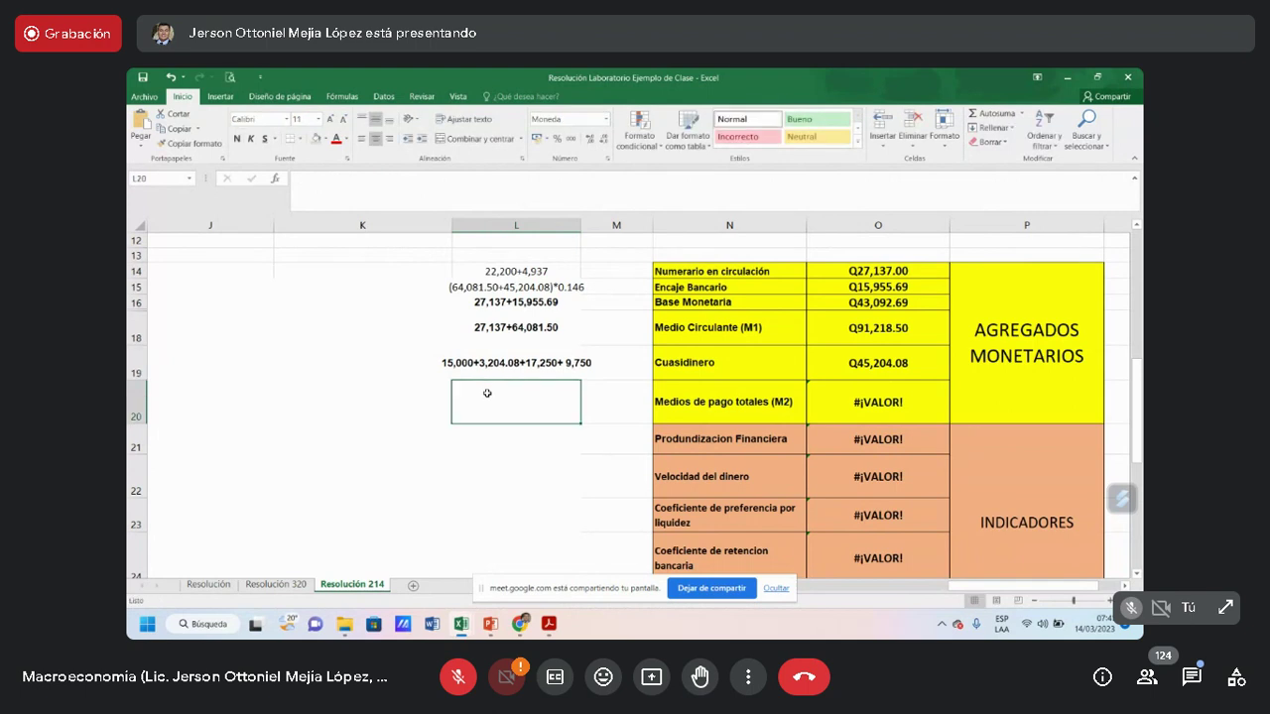
# Document the Medios de pago totales (M2) calculation in L20 as the text 91,218.50+45,204.08
pyautogui.click(885, 409)
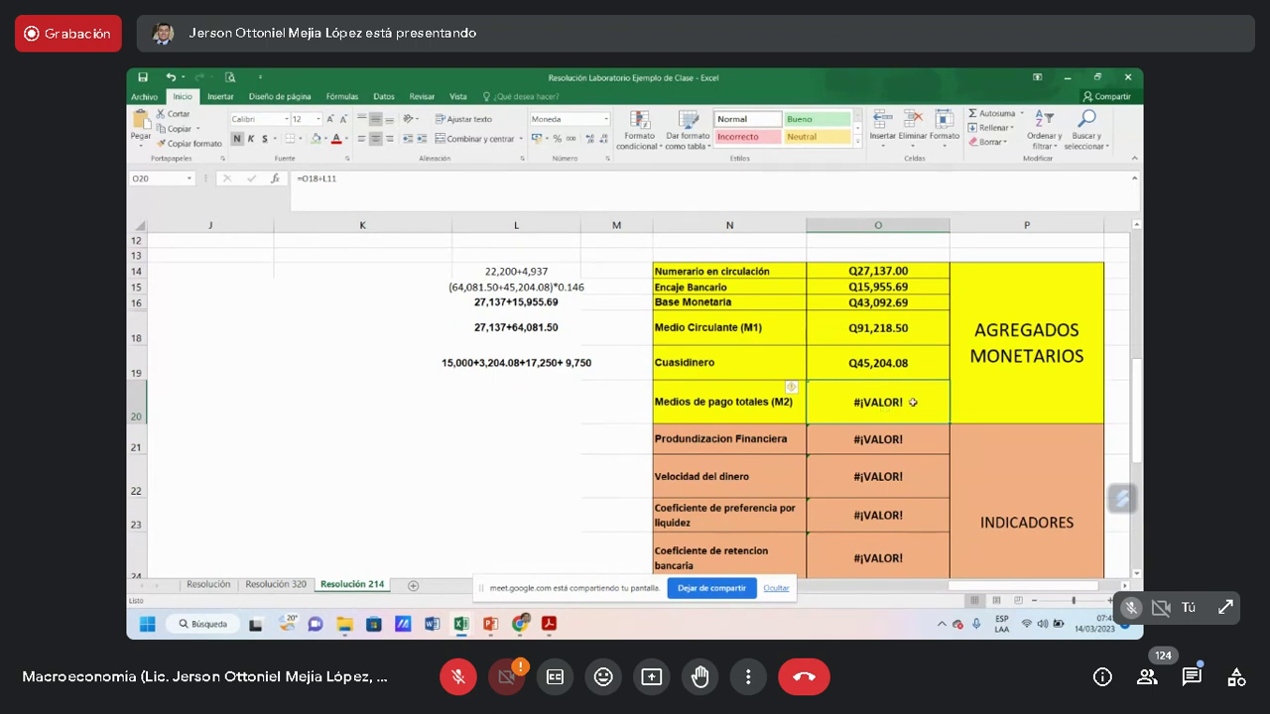
pyautogui.press('Left')
pyautogui.press('Left')
pyautogui.press('Left')
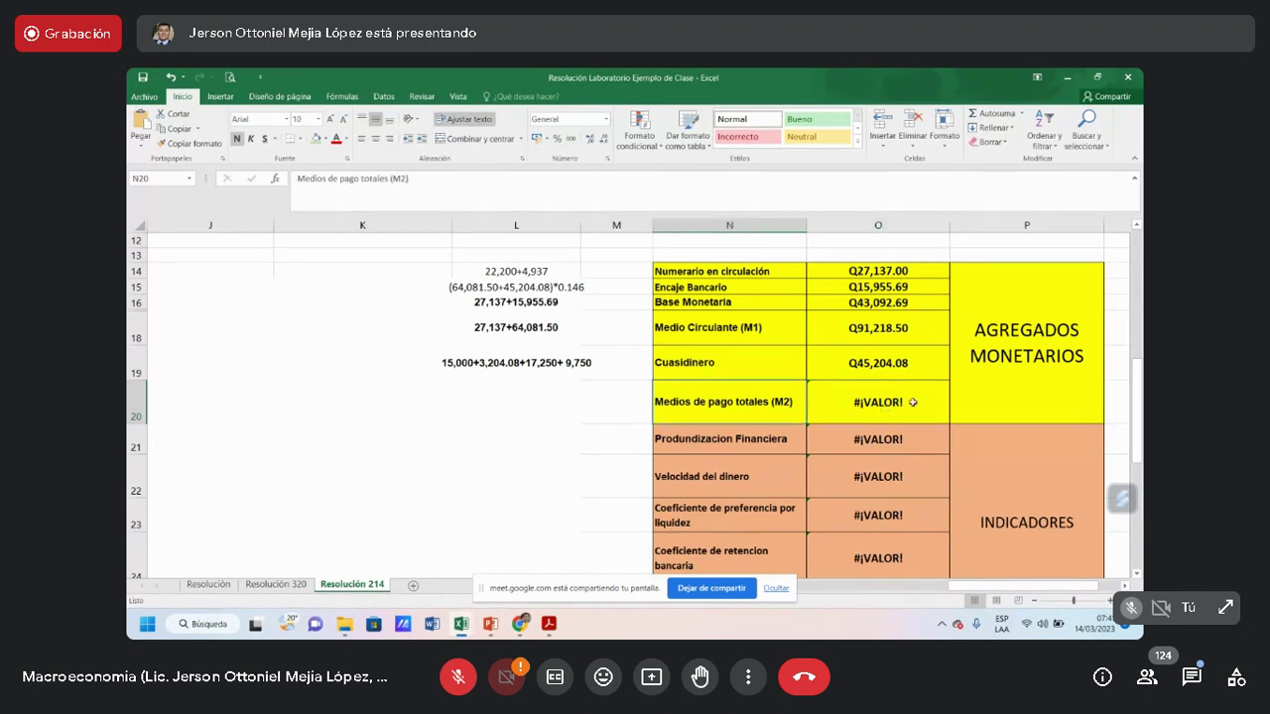
pyautogui.write('91')
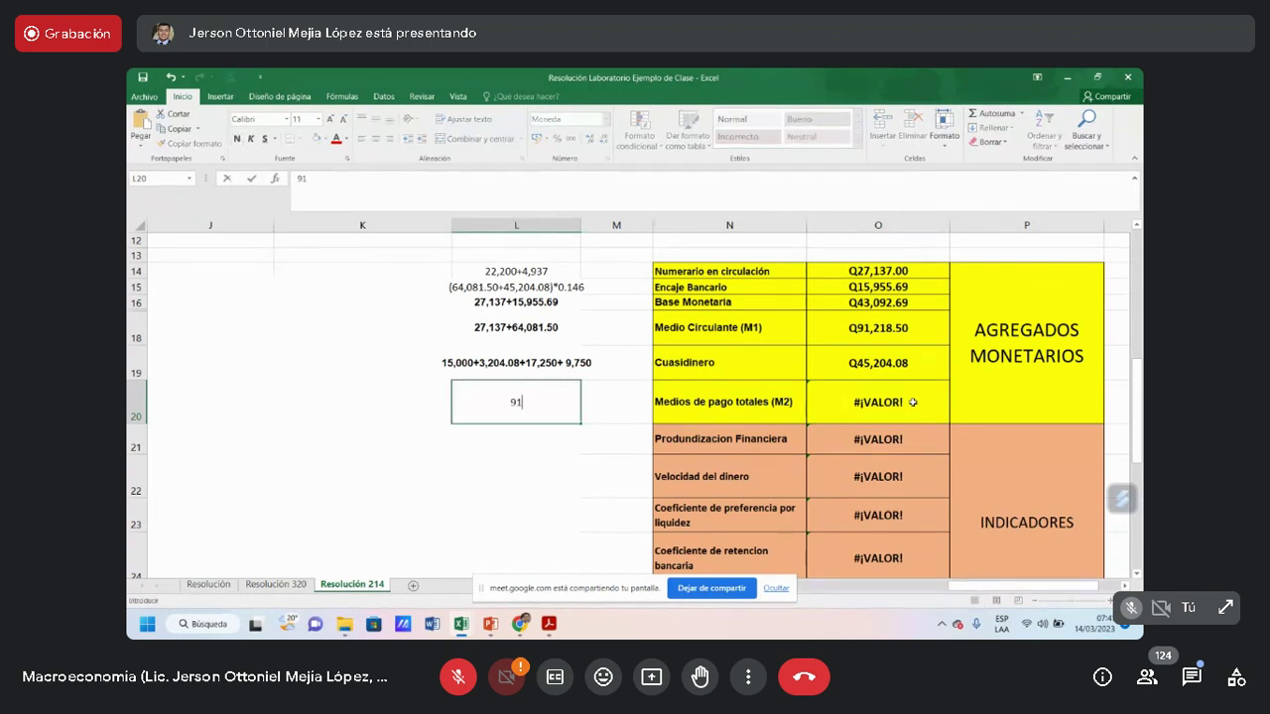
pyautogui.write(',218.50+45,204.08')
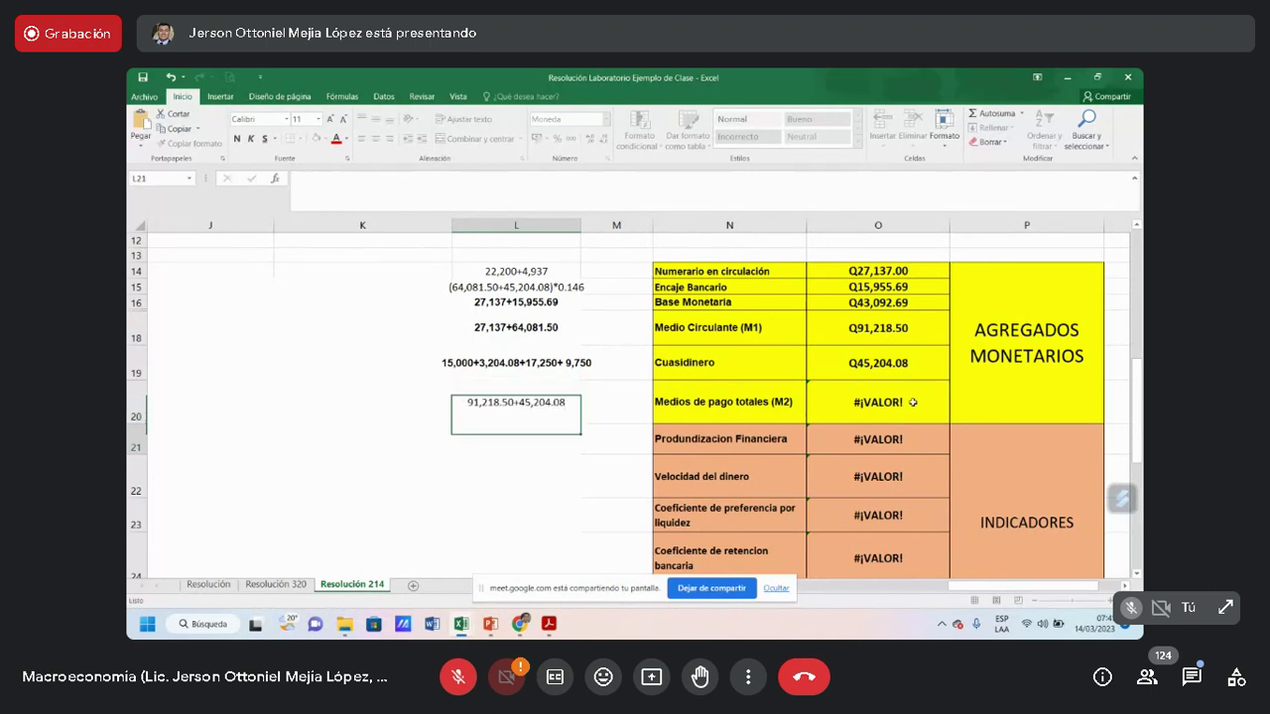
pyautogui.press('Return')
# Replace the Medios de pago totales (M2) formula in O20 with the sum of O18 and O19
pyautogui.press('Up')
pyautogui.press('Right')
pyautogui.press('Right')
pyautogui.press('Right')
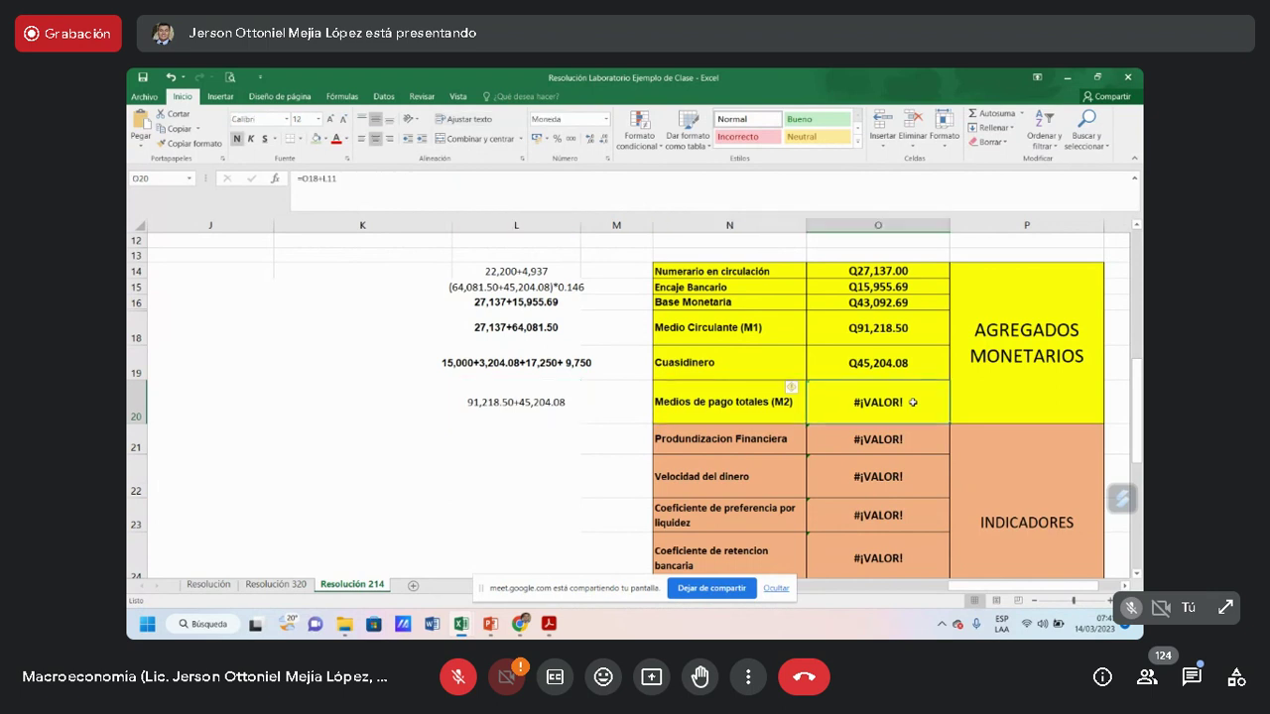
pyautogui.write('+')
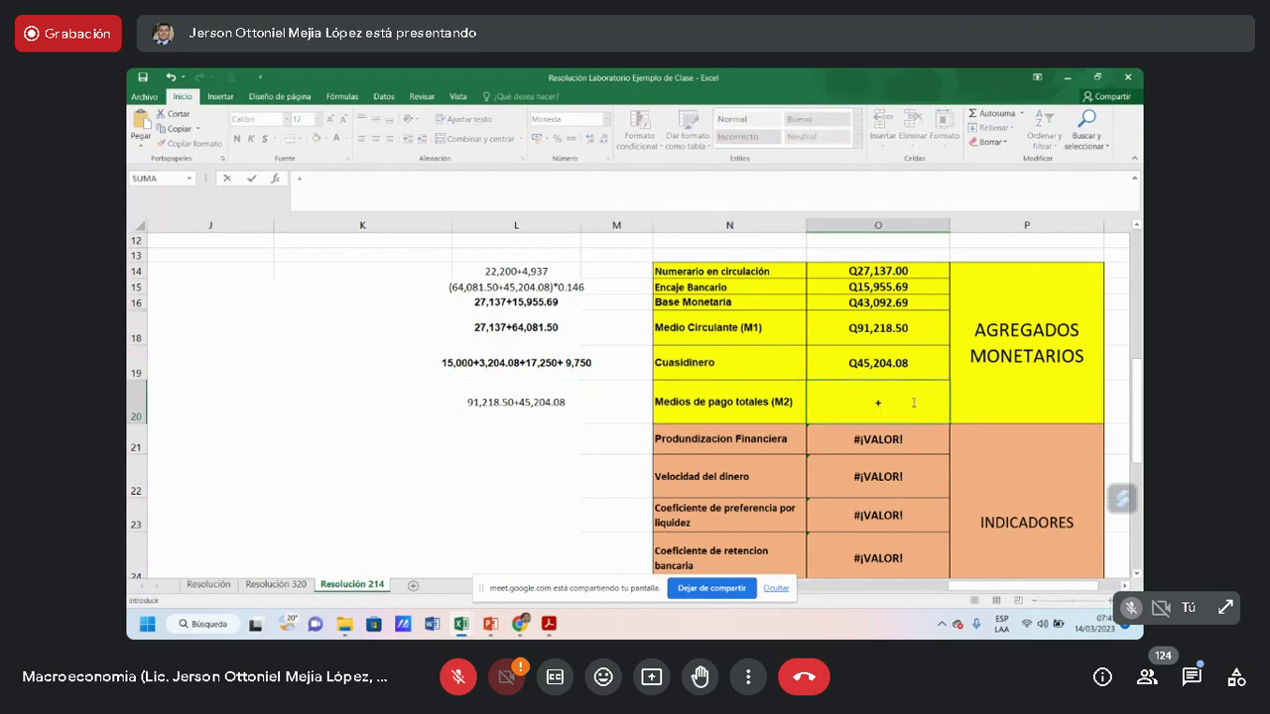
pyautogui.press('Up')
pyautogui.press('Up')
pyautogui.write('+')
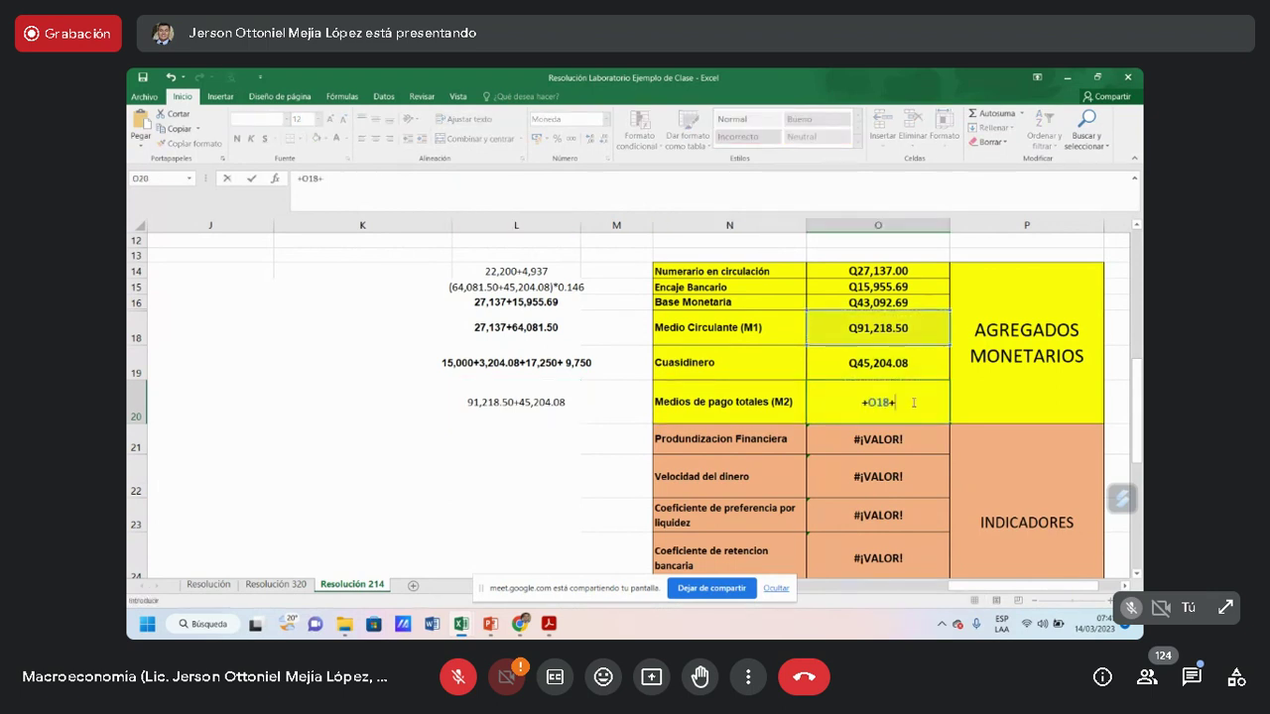
pyautogui.press('Up')
pyautogui.press('Return')
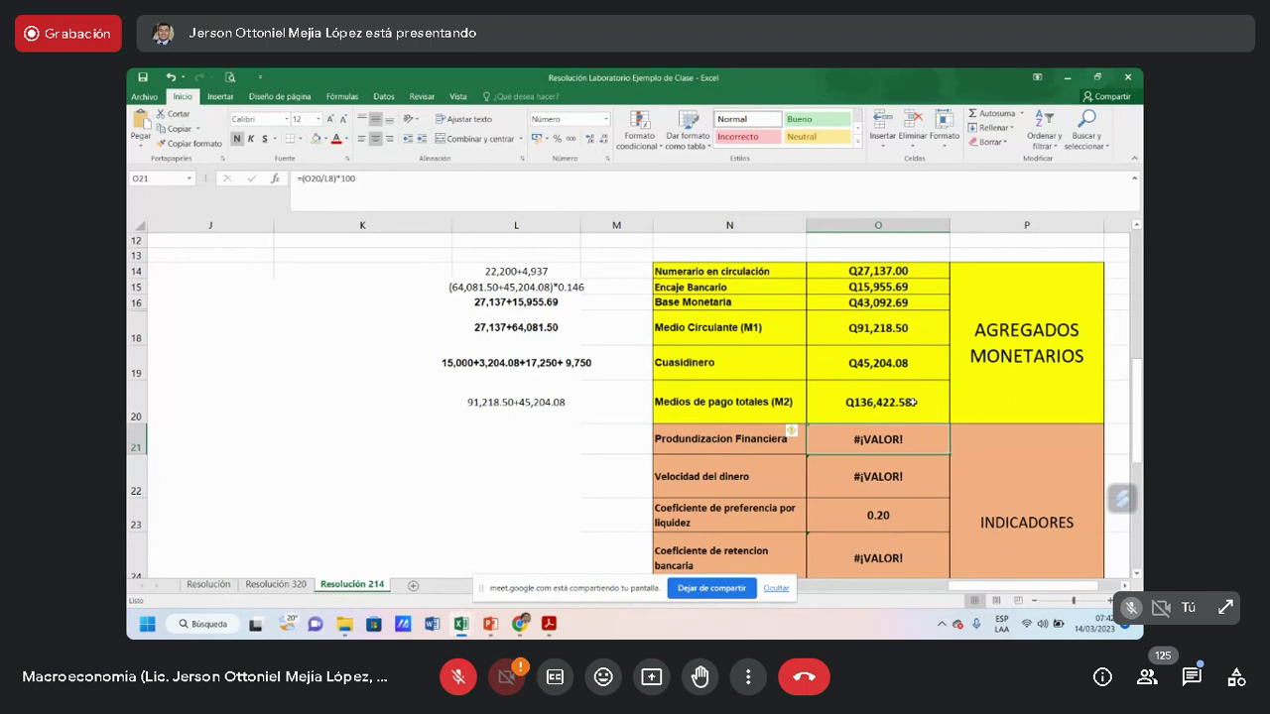
# Replace the Produndizacion Financiera formula in O21 with +(O20/Q8)*100, dividing M2 by PIB a precios corrientes
pyautogui.write('+')
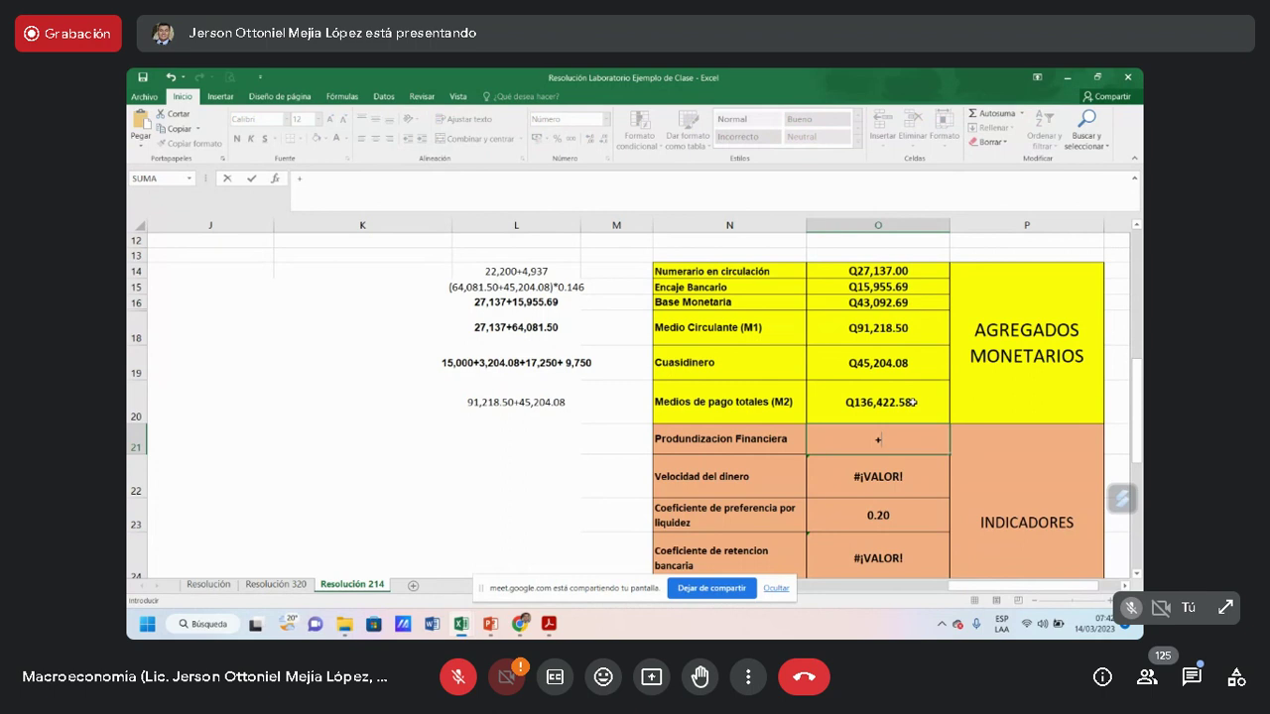
pyautogui.write('(')
pyautogui.click(912, 402)
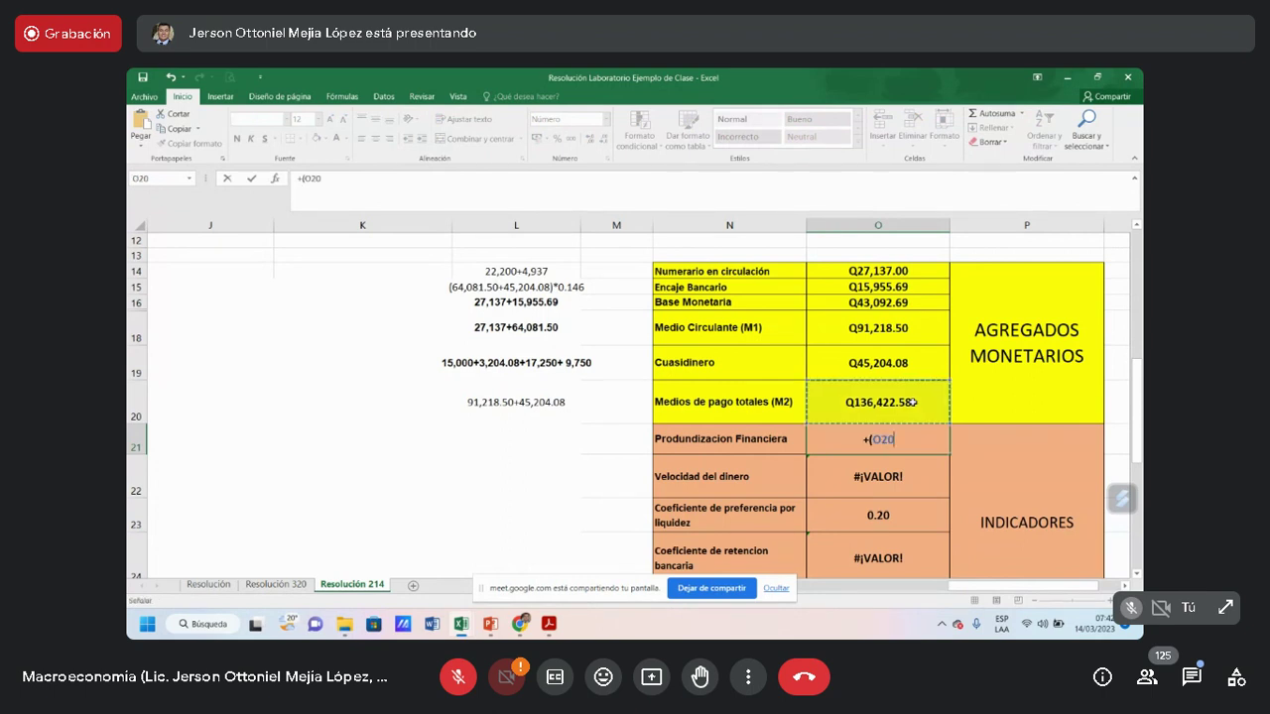
pyautogui.write('/')
pyautogui.press('Up')
pyautogui.press('Up')
pyautogui.press('Up')
pyautogui.press('Up')
pyautogui.press('Up')
pyautogui.press('Up')
pyautogui.press('Up')
pyautogui.press('Up')
pyautogui.press('Up')
pyautogui.press('Up')
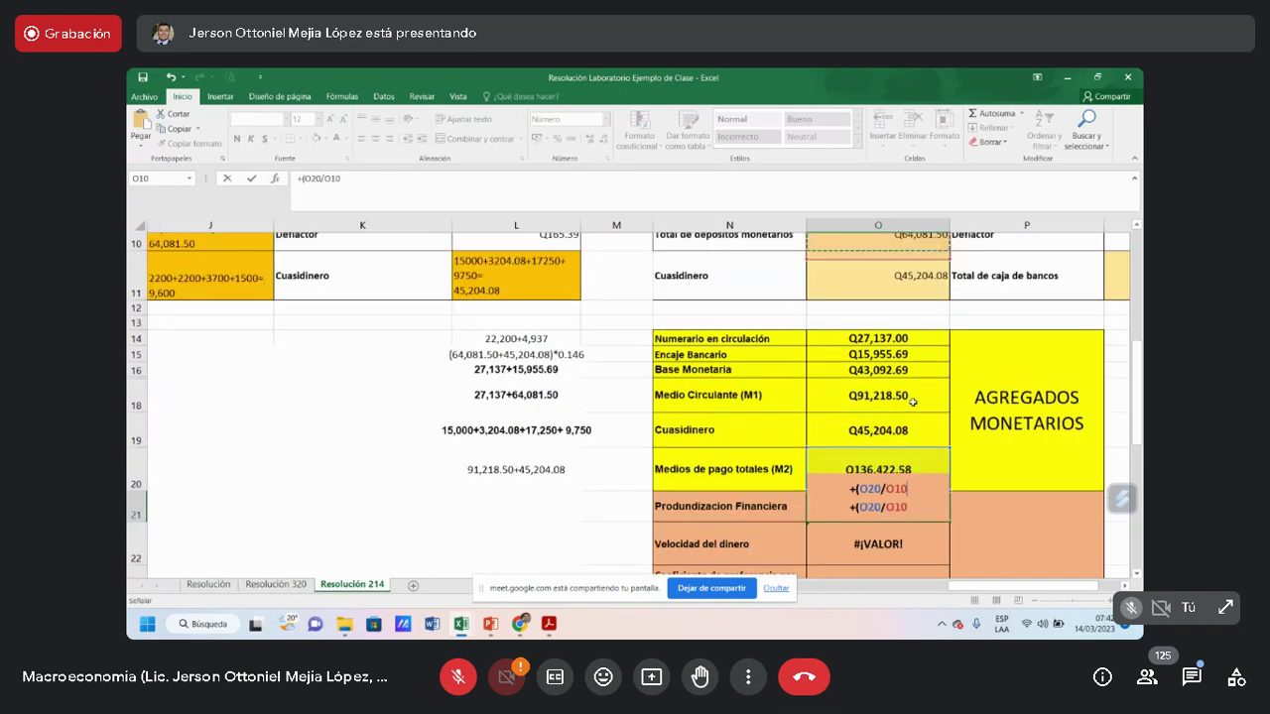
pyautogui.press('Up')
pyautogui.press('Up')
pyautogui.press('Up')
pyautogui.press('Right')
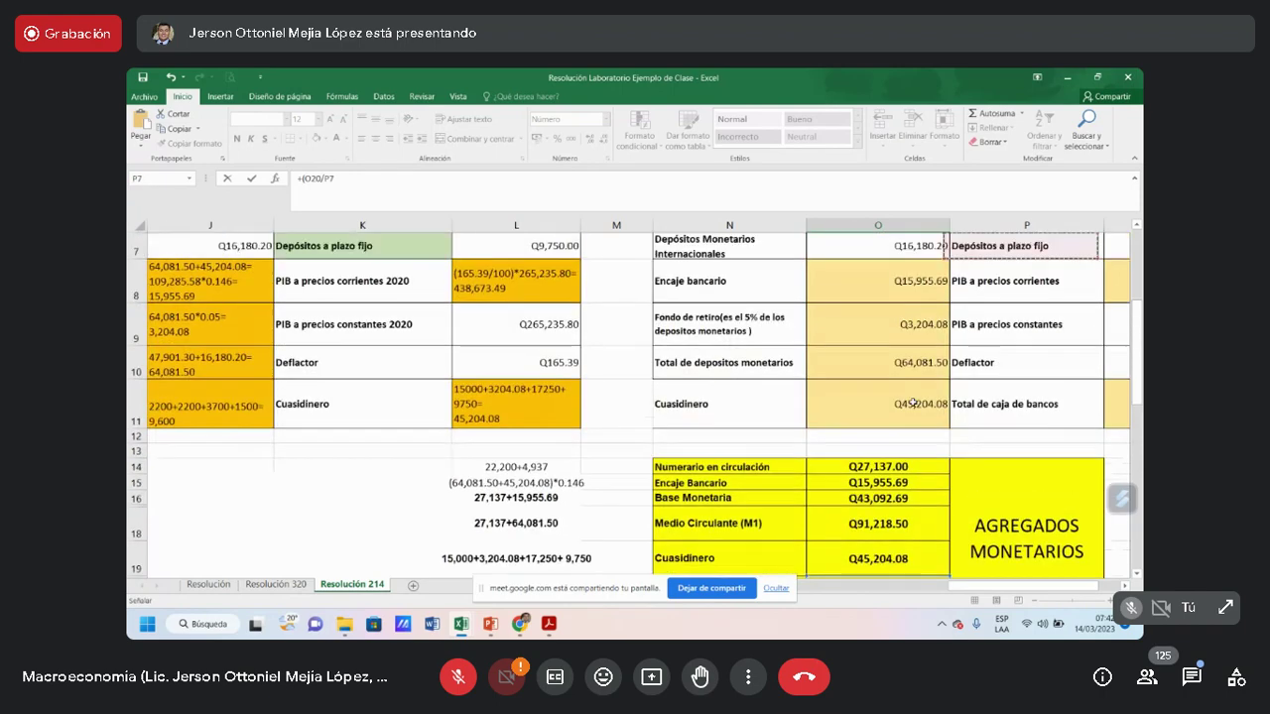
pyautogui.press('Right')
pyautogui.press('Down')
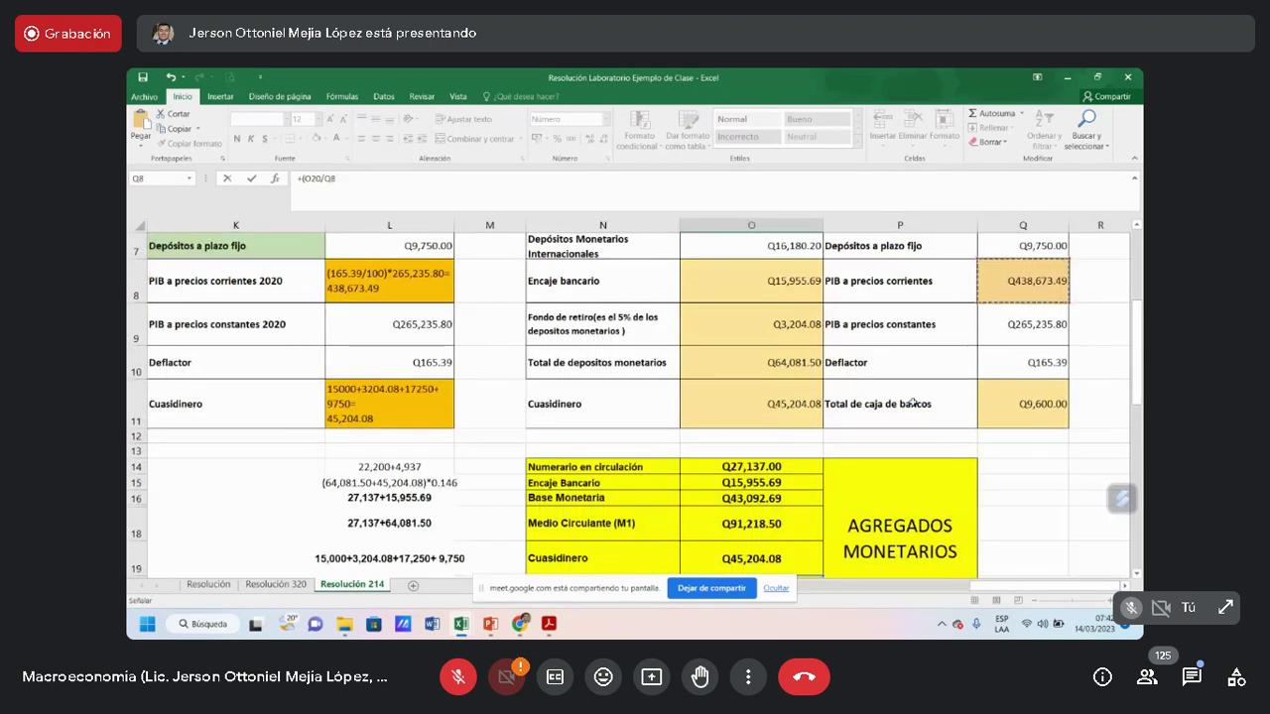
pyautogui.write(')*100')
pyautogui.press('Return')
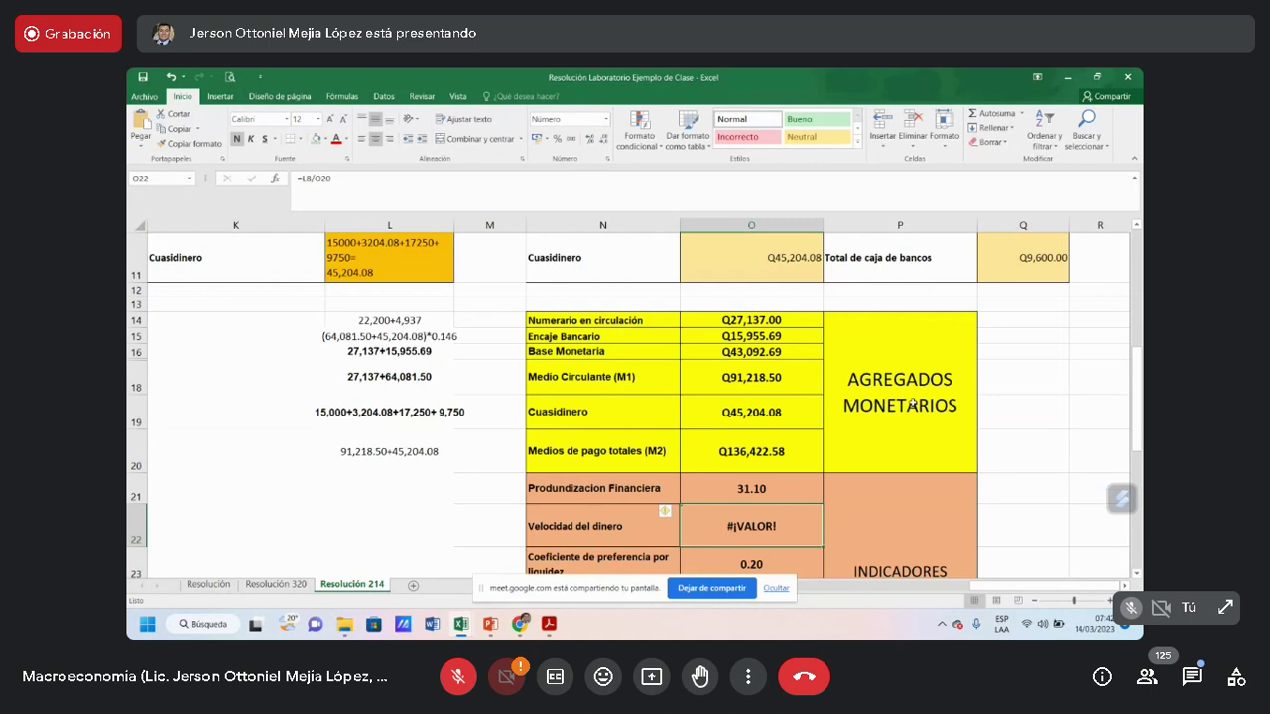
# Document the Produndizacion Financiera calculation in L21 as (136,422.58/438,673.49)*100 and turn off its text wrapping
pyautogui.press('Up')
pyautogui.press('Left')
pyautogui.press('Left')
pyautogui.press('Left')
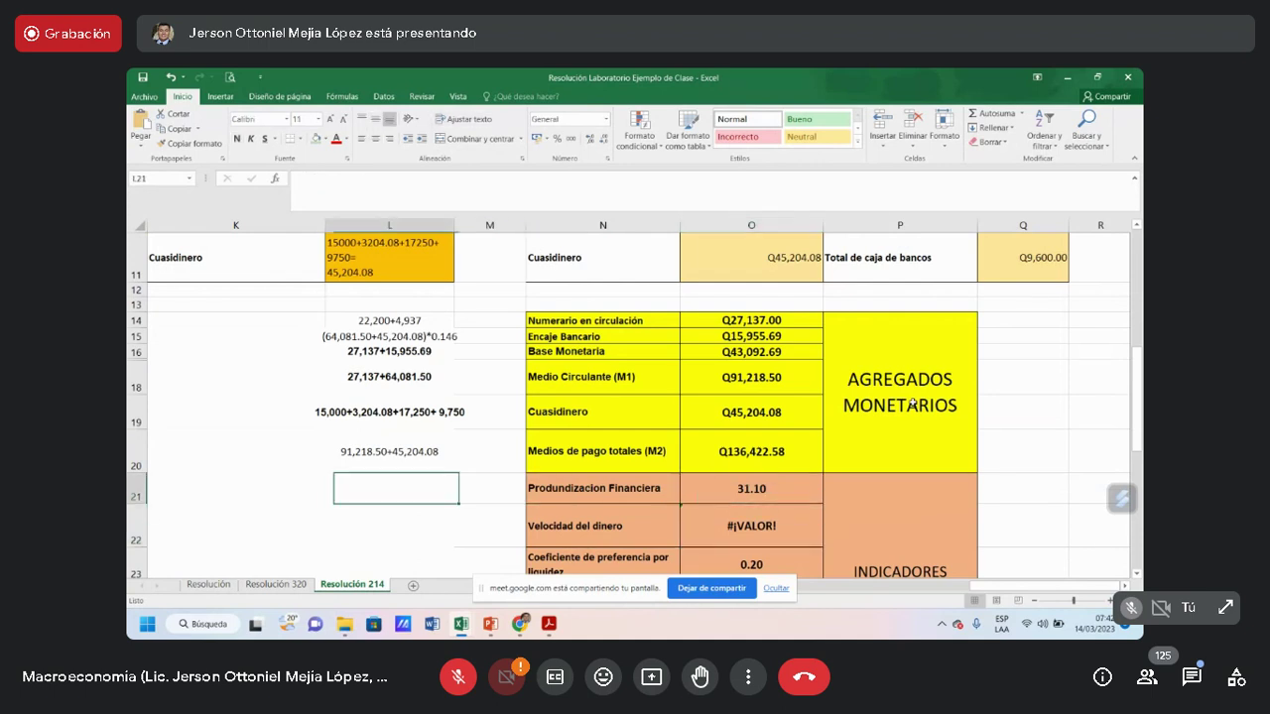
pyautogui.write('(')
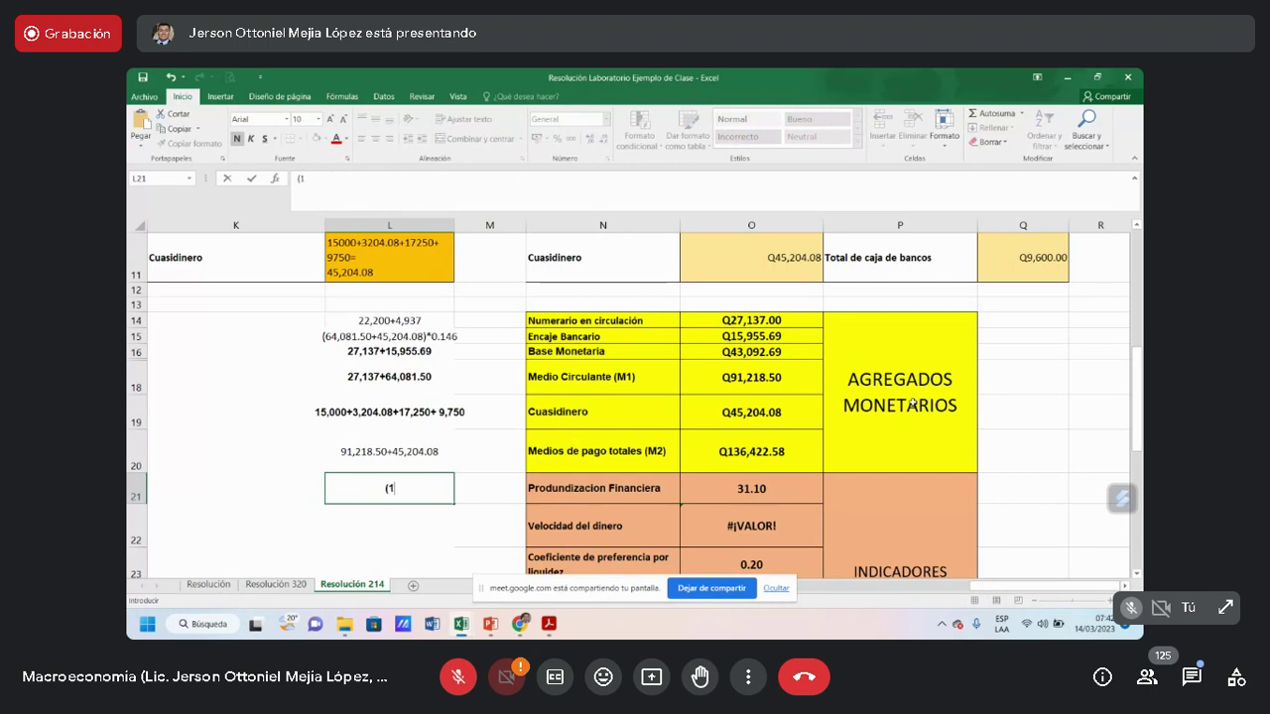
pyautogui.write('136,422.58/')
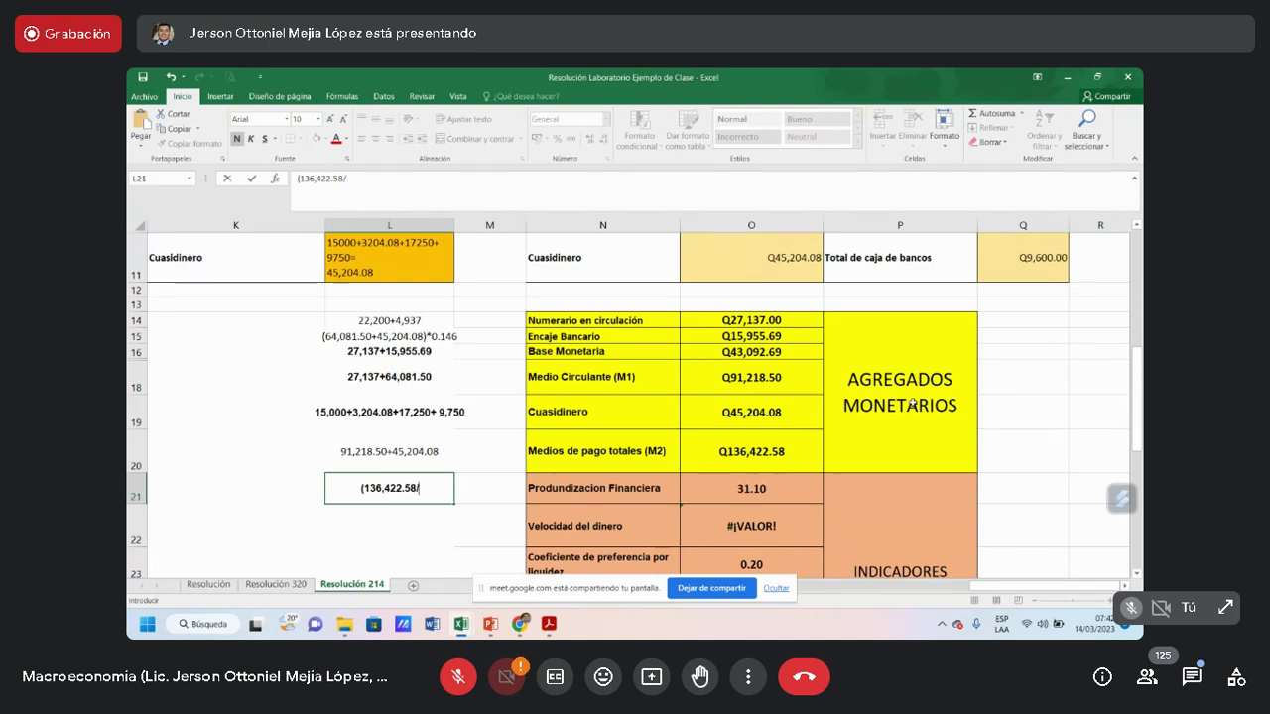
pyautogui.scroll(1, 1058, 363)
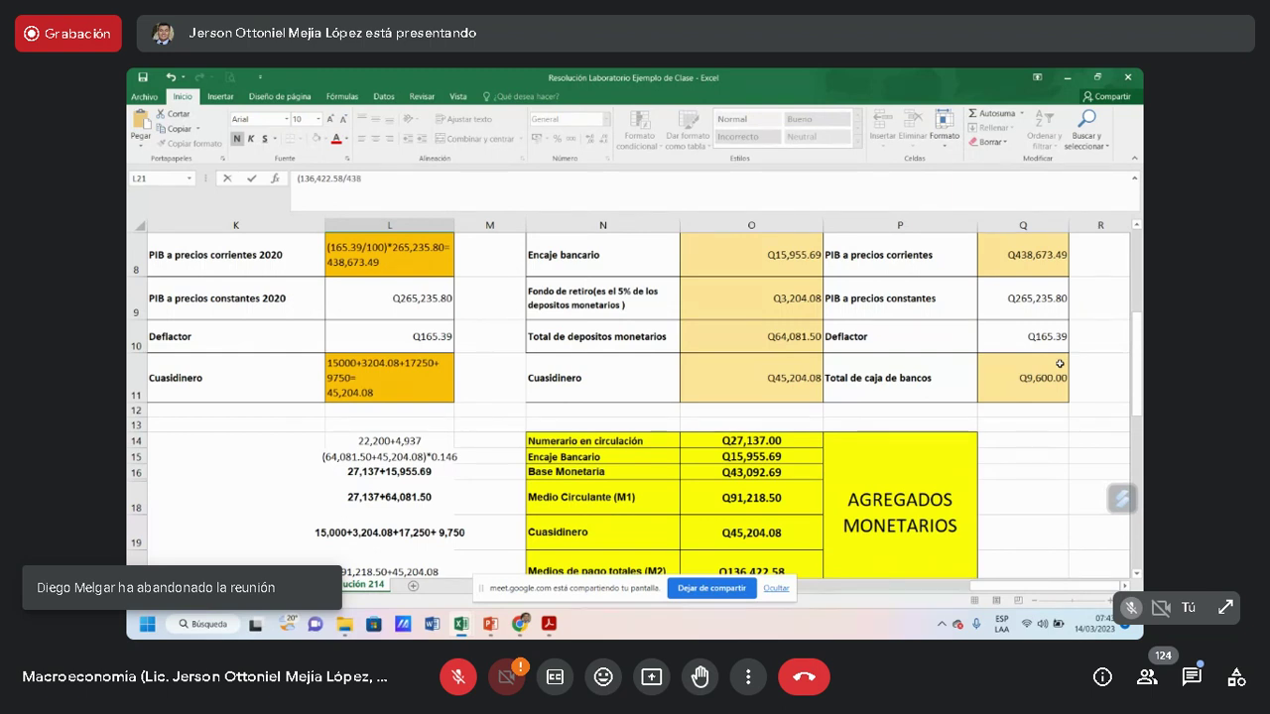
pyautogui.write('673')
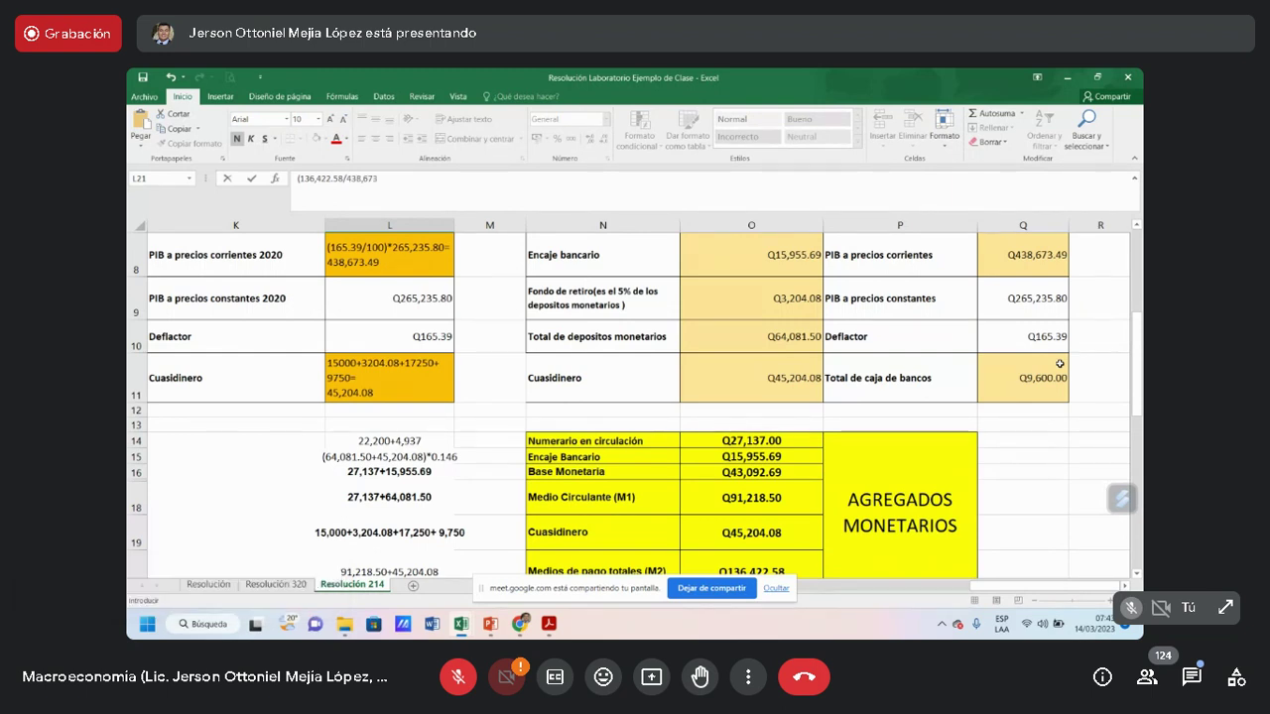
pyautogui.write('.49)*100')
pyautogui.scroll(-1, 1060, 364)
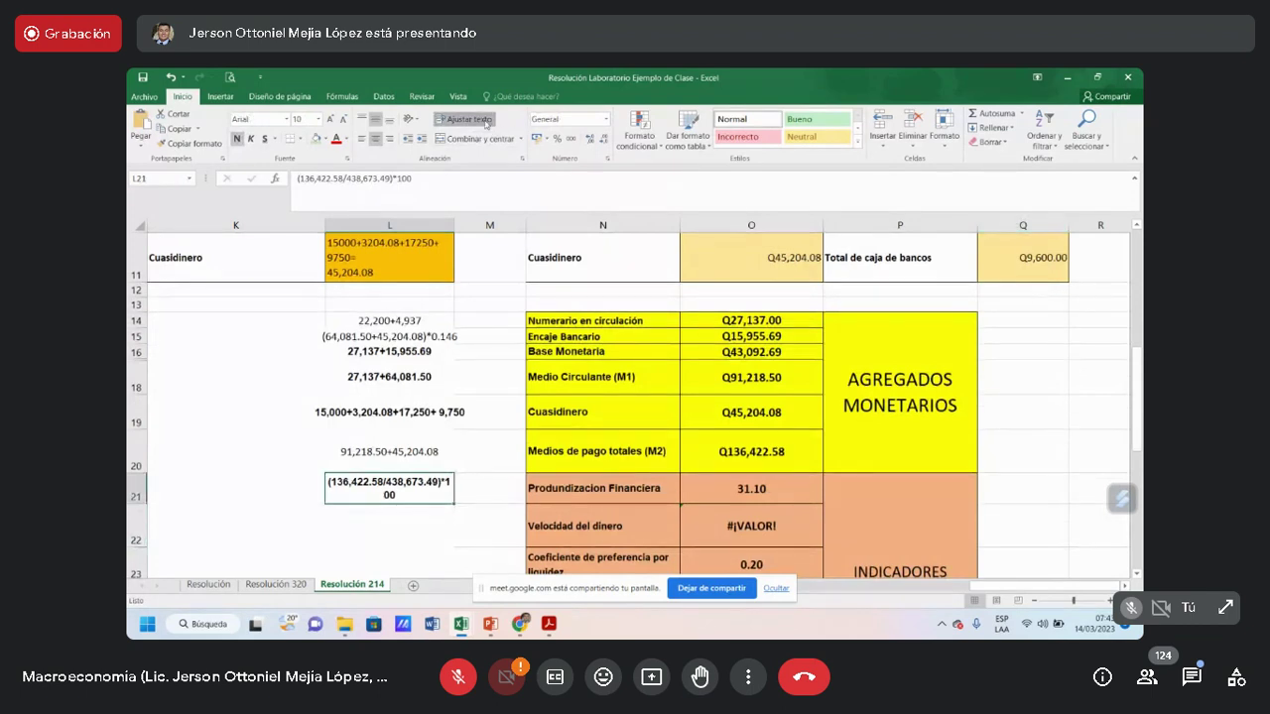
pyautogui.click(486, 123)
pyautogui.click(860, 505)
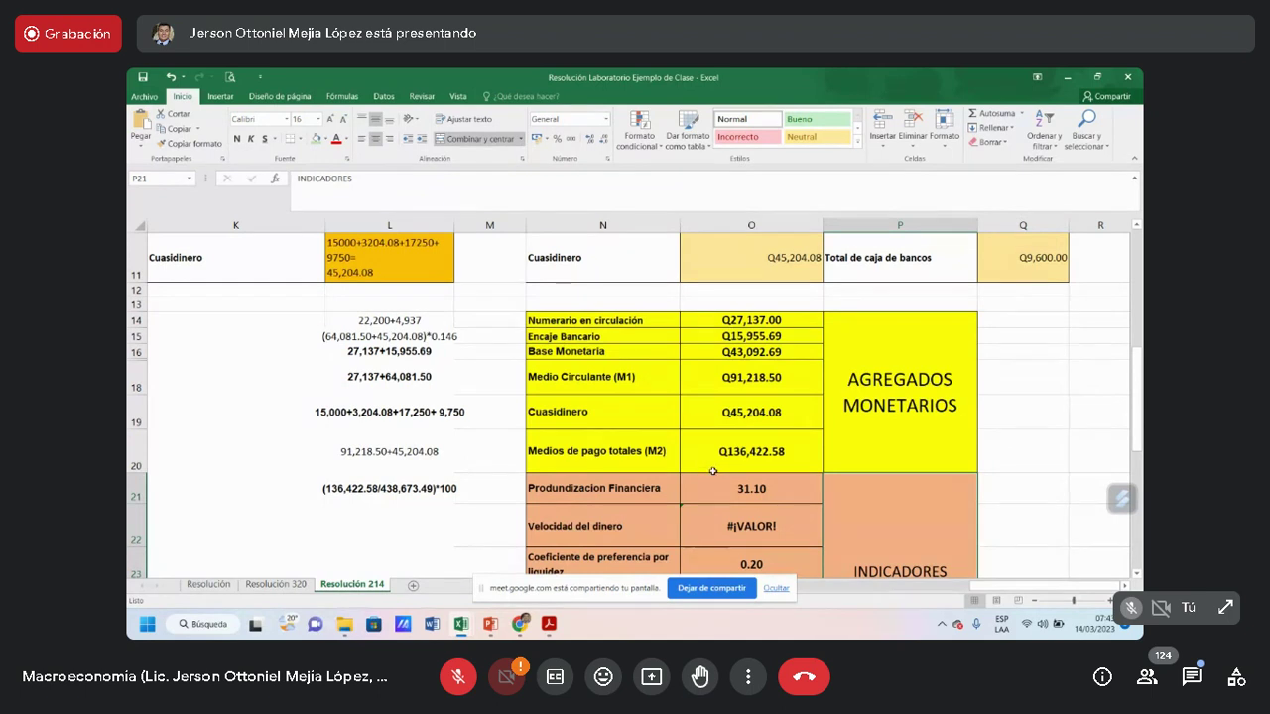
# Replace the Velocidad del dinero formula in O22 with +Q8/O20, dividing PIB a precios corrientes by M2
pyautogui.scroll(-1, 713, 470)
pyautogui.scroll(-1, 713, 470)
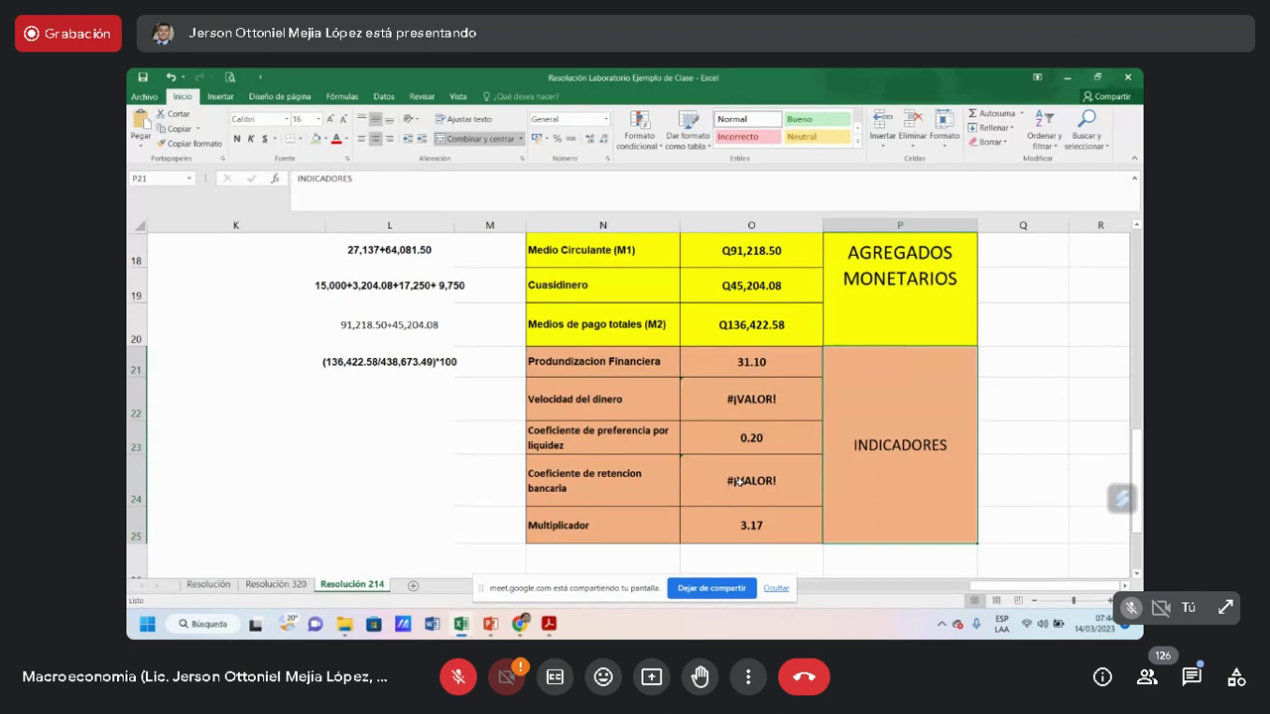
pyautogui.click(773, 399)
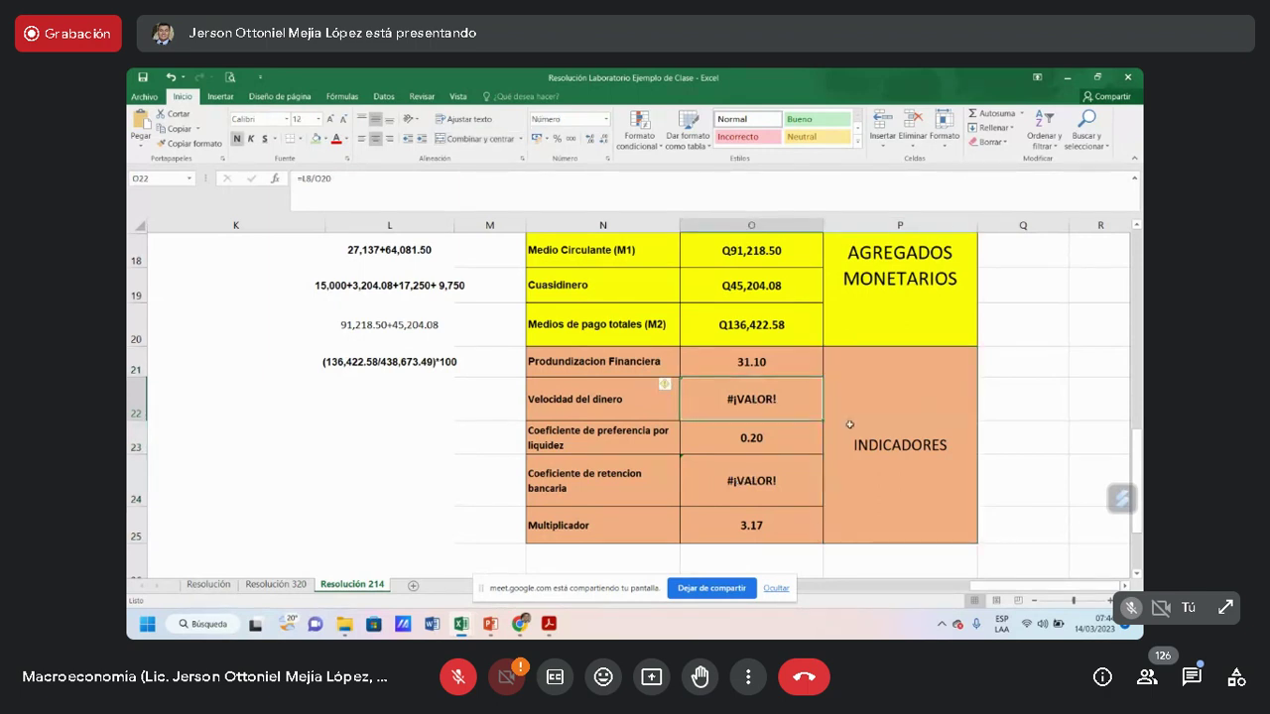
pyautogui.write('+')
pyautogui.press('Up')
pyautogui.press('Up')
pyautogui.press('Up')
pyautogui.press('Up')
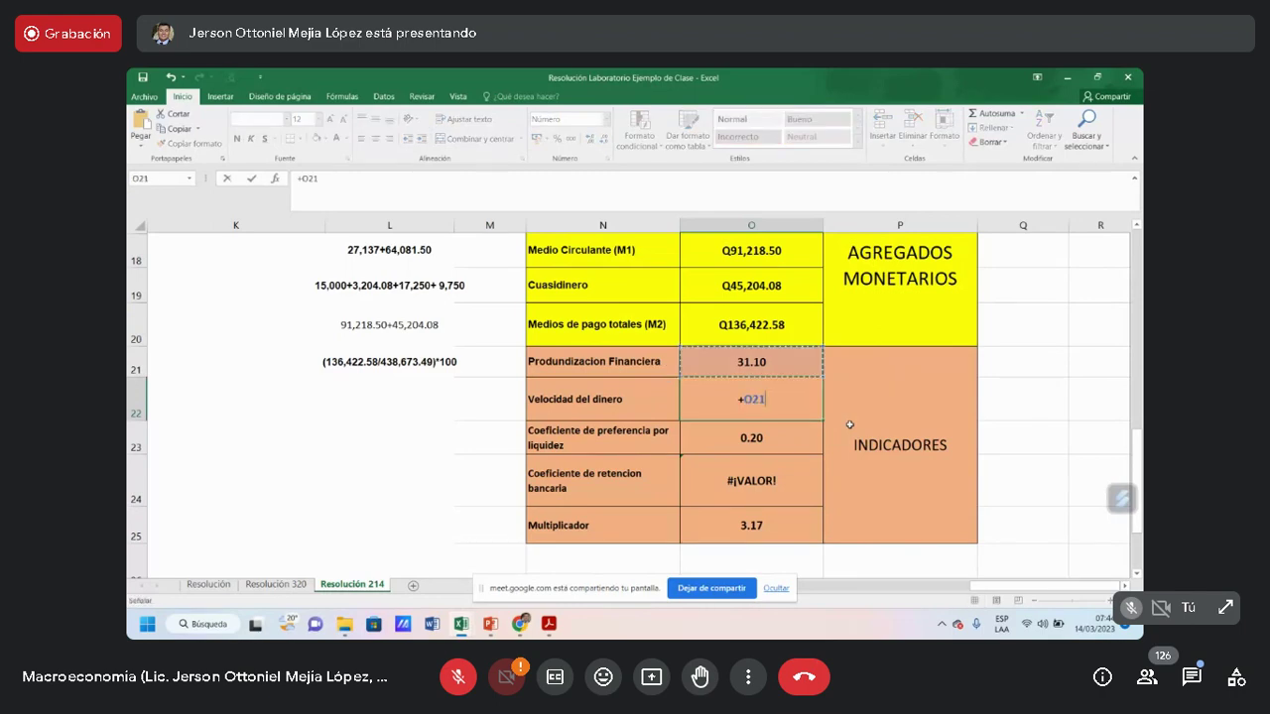
pyautogui.press('Up')
pyautogui.press('Up')
pyautogui.press('Up')
pyautogui.press('Up')
pyautogui.press('Up')
pyautogui.press('Up')
pyautogui.press('Up')
pyautogui.press('Up')
pyautogui.press('Up')
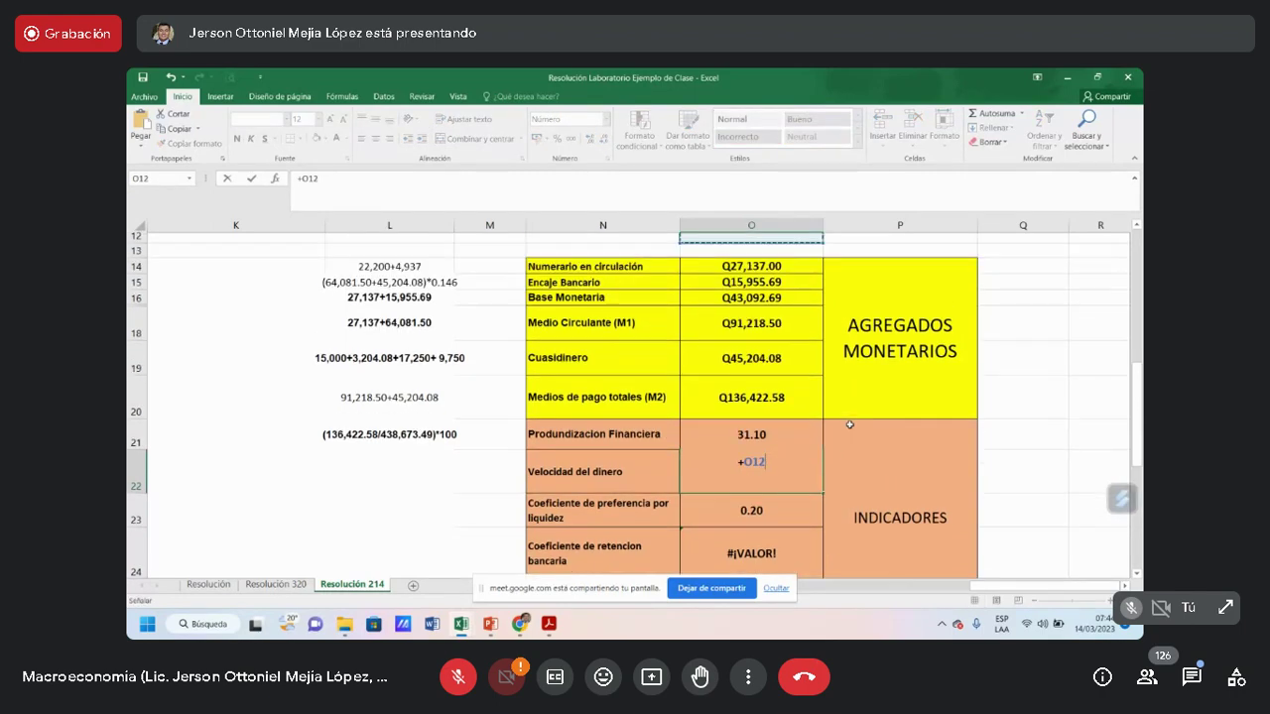
pyautogui.press('Right')
pyautogui.press('Right')
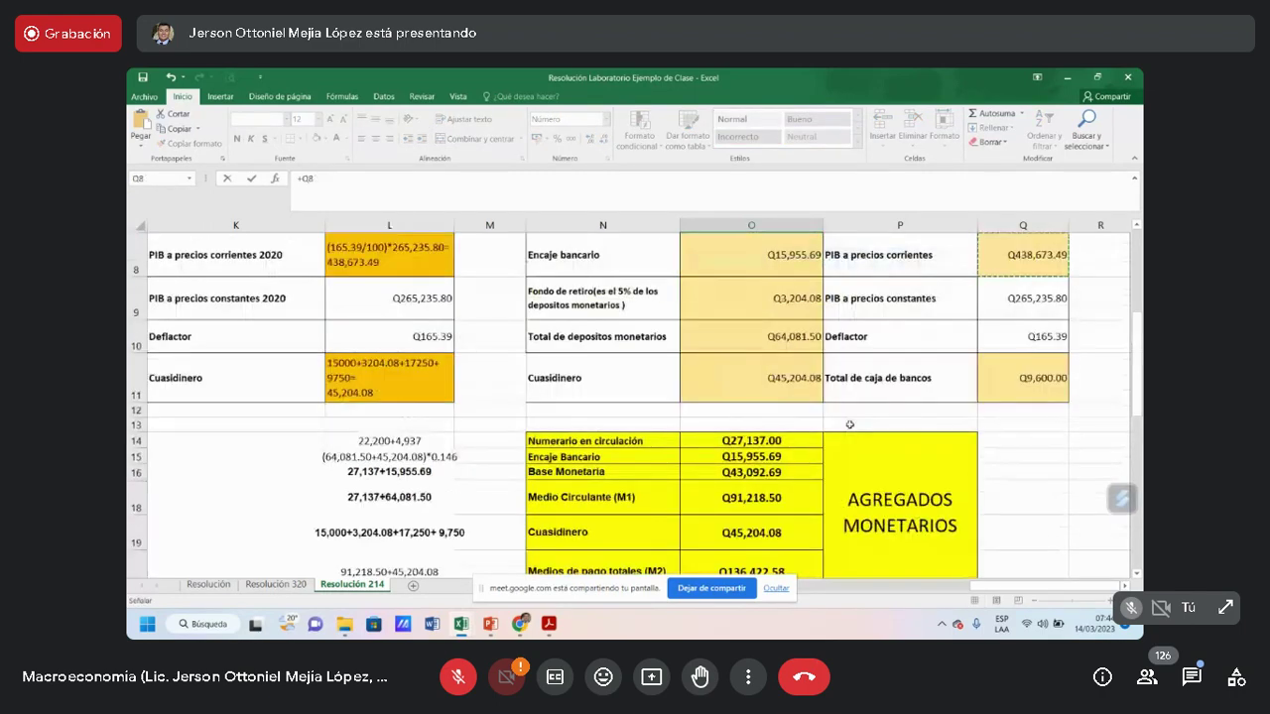
pyautogui.write('/')
pyautogui.press('Up')
pyautogui.press('Up')
pyautogui.press('Up')
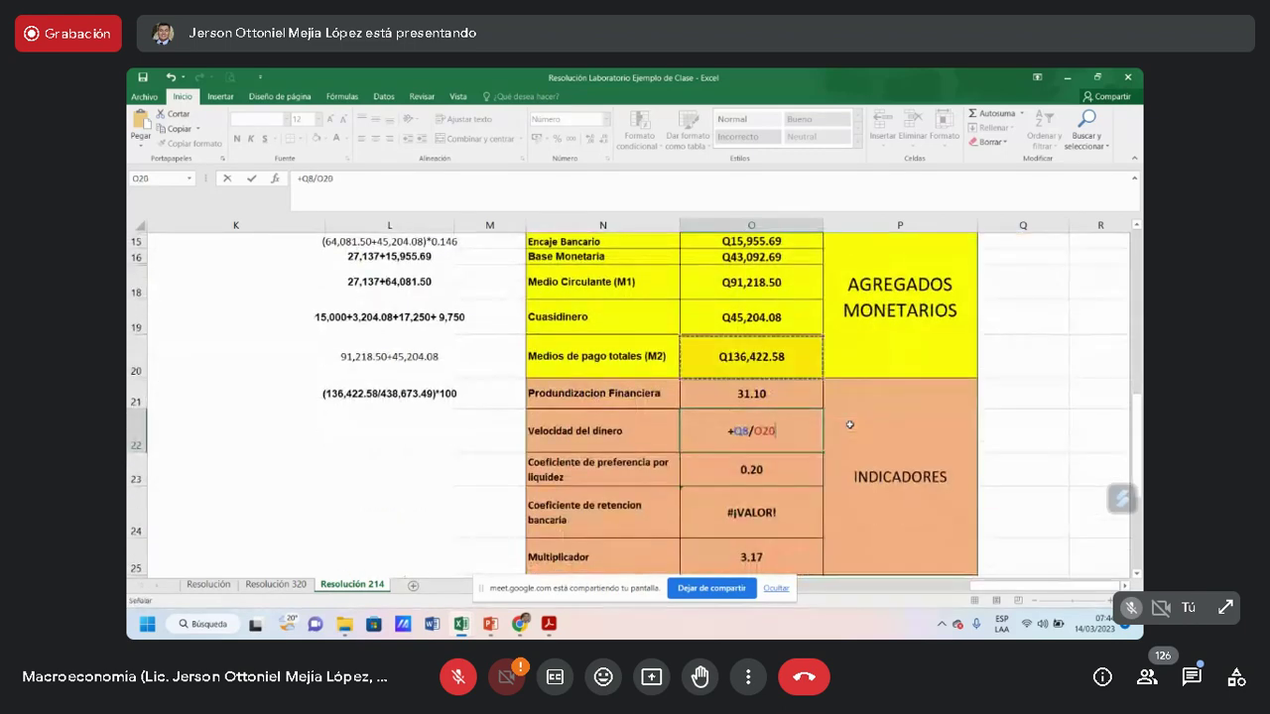
pyautogui.press('Down')
pyautogui.press('Return')
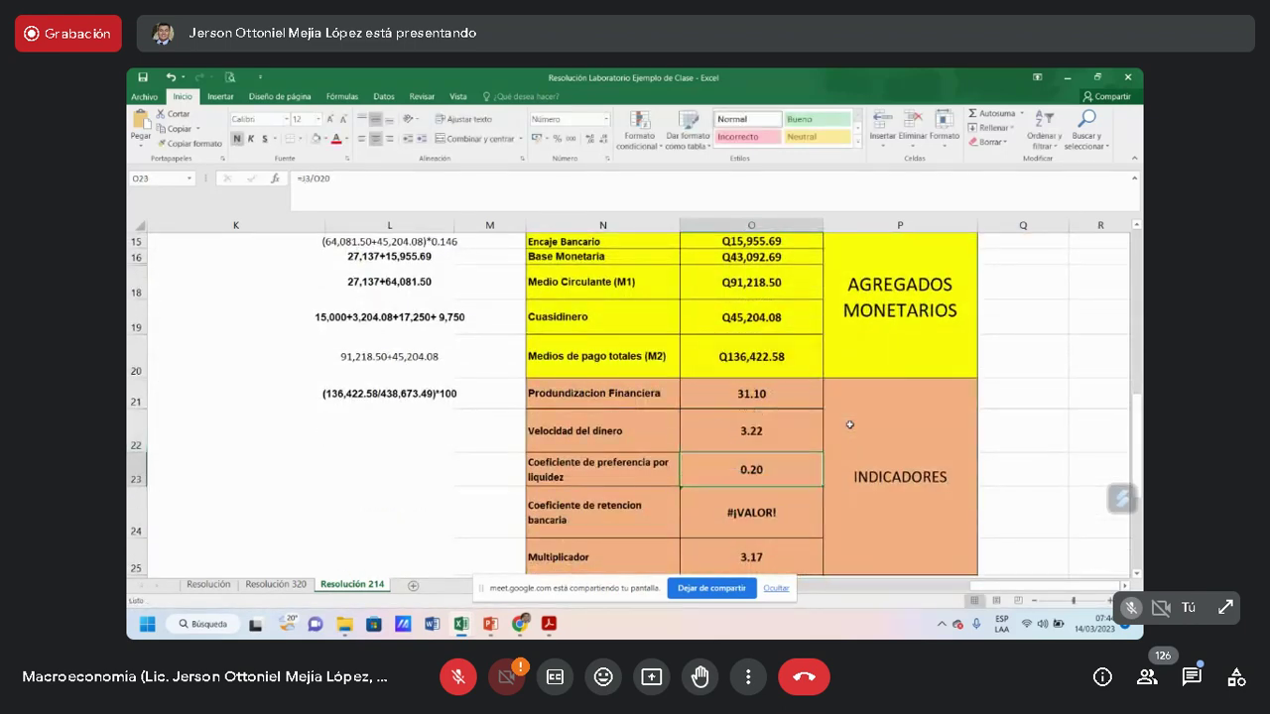
# Document the Velocidad del dinero calculation in L22 as 438,673.49/136,422.58
pyautogui.press('Left')
pyautogui.press('Left')
pyautogui.press('Left')
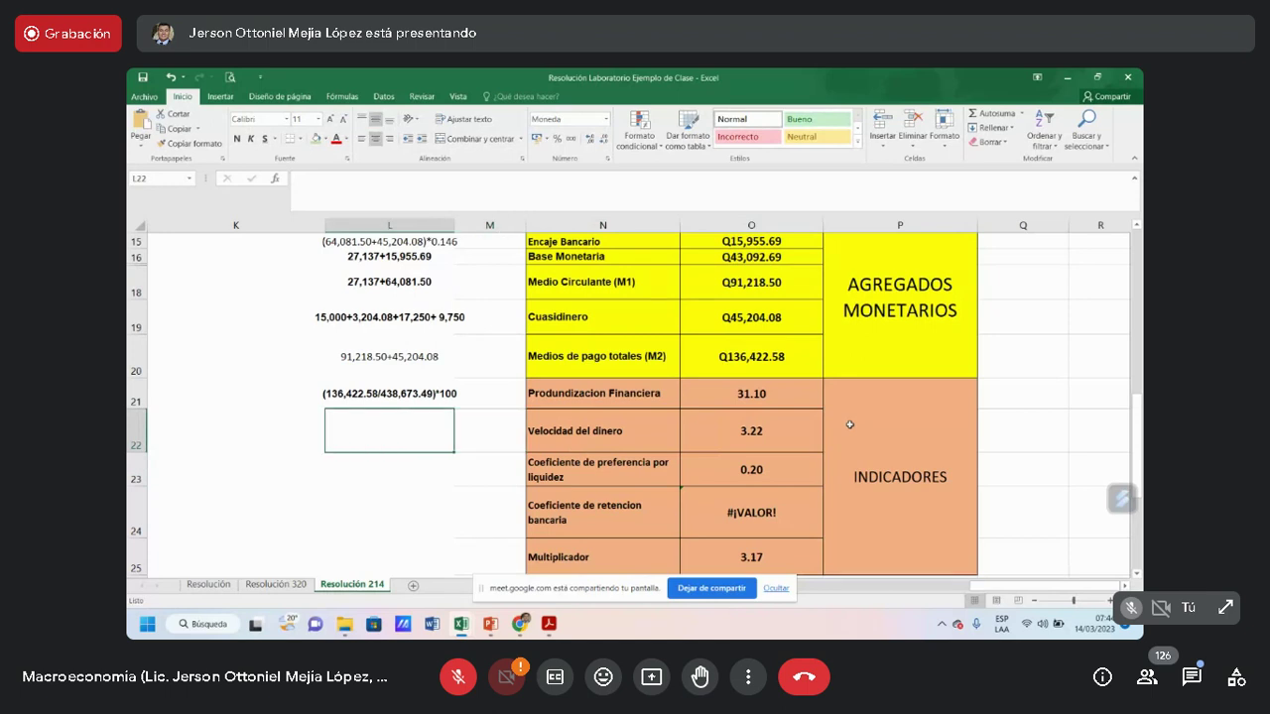
pyautogui.write('438')
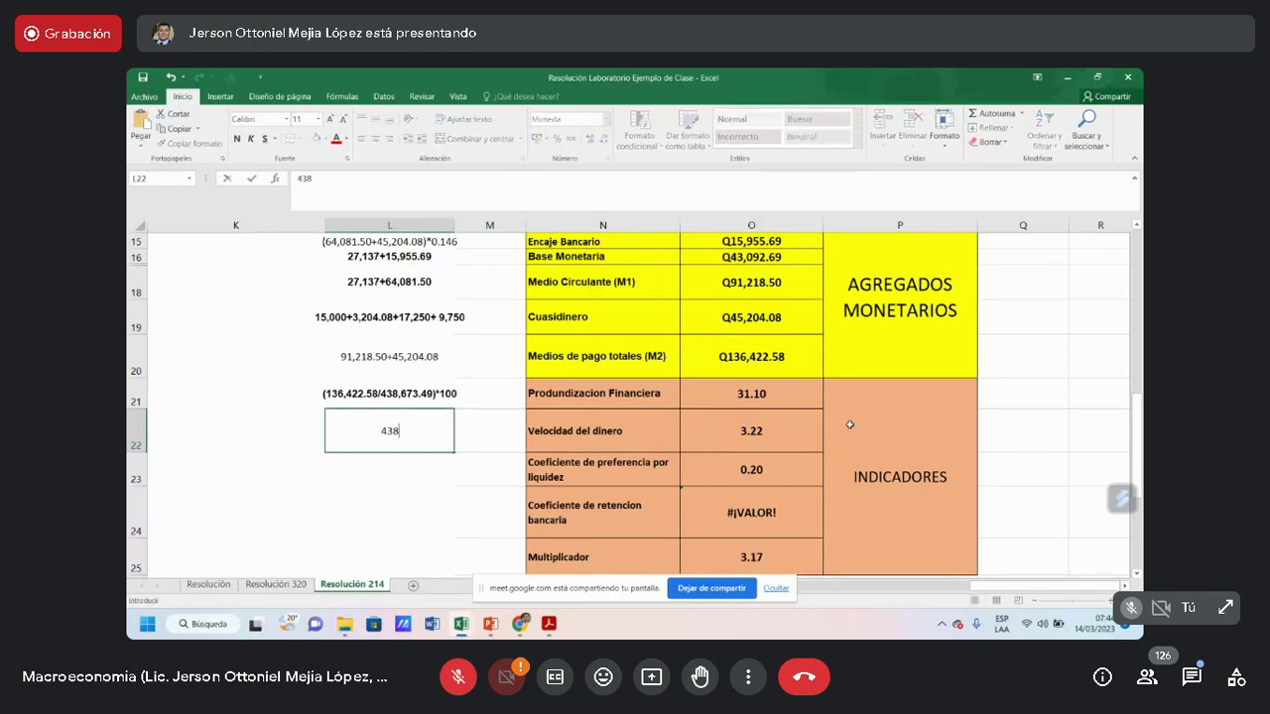
pyautogui.write(',673.49/136,')
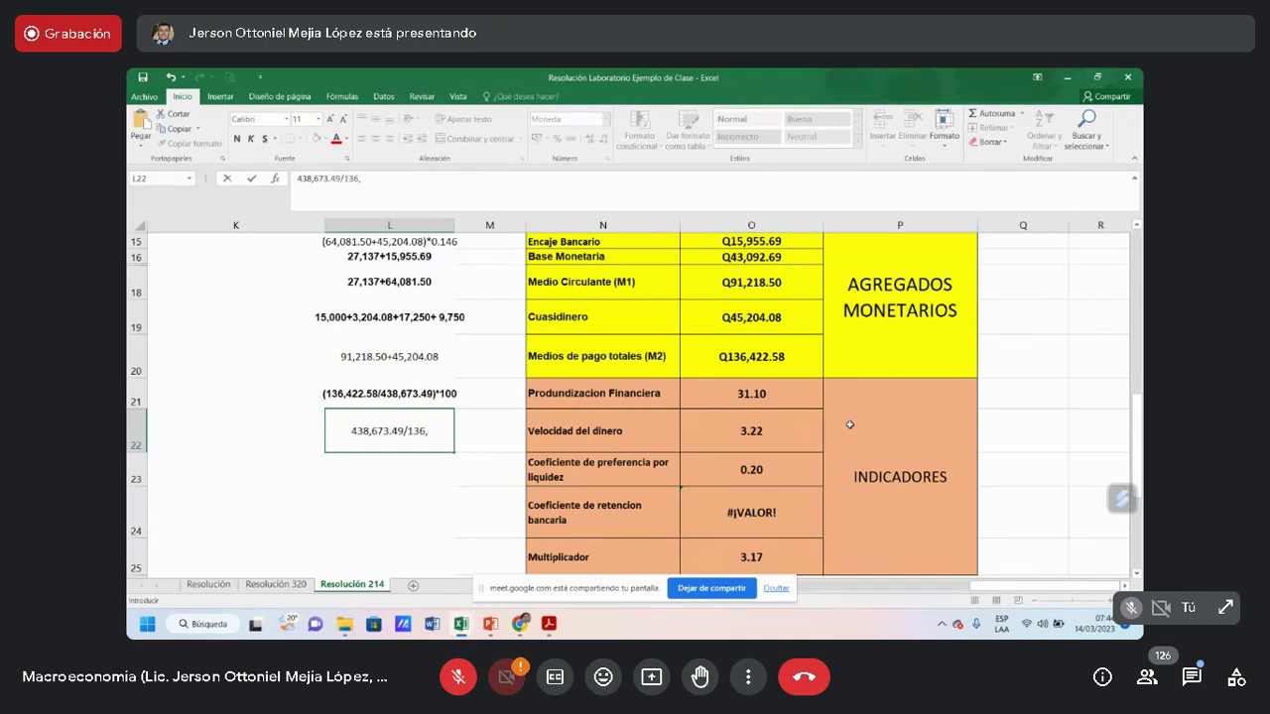
pyautogui.write('422.58')
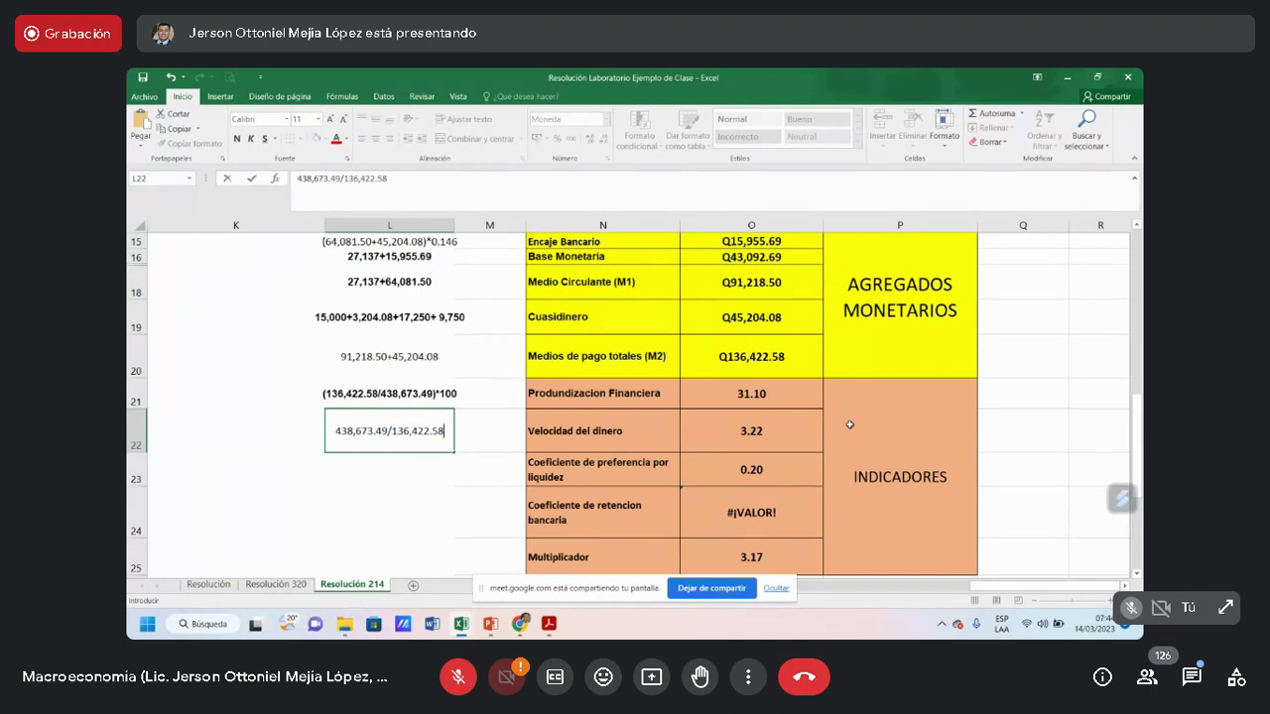
pyautogui.press('Return')
# Review the Velocidad del dinero result in O22 and the monetary aggregates listed above it in column O
pyautogui.press('Right')
pyautogui.press('Right')
pyautogui.press('Right')
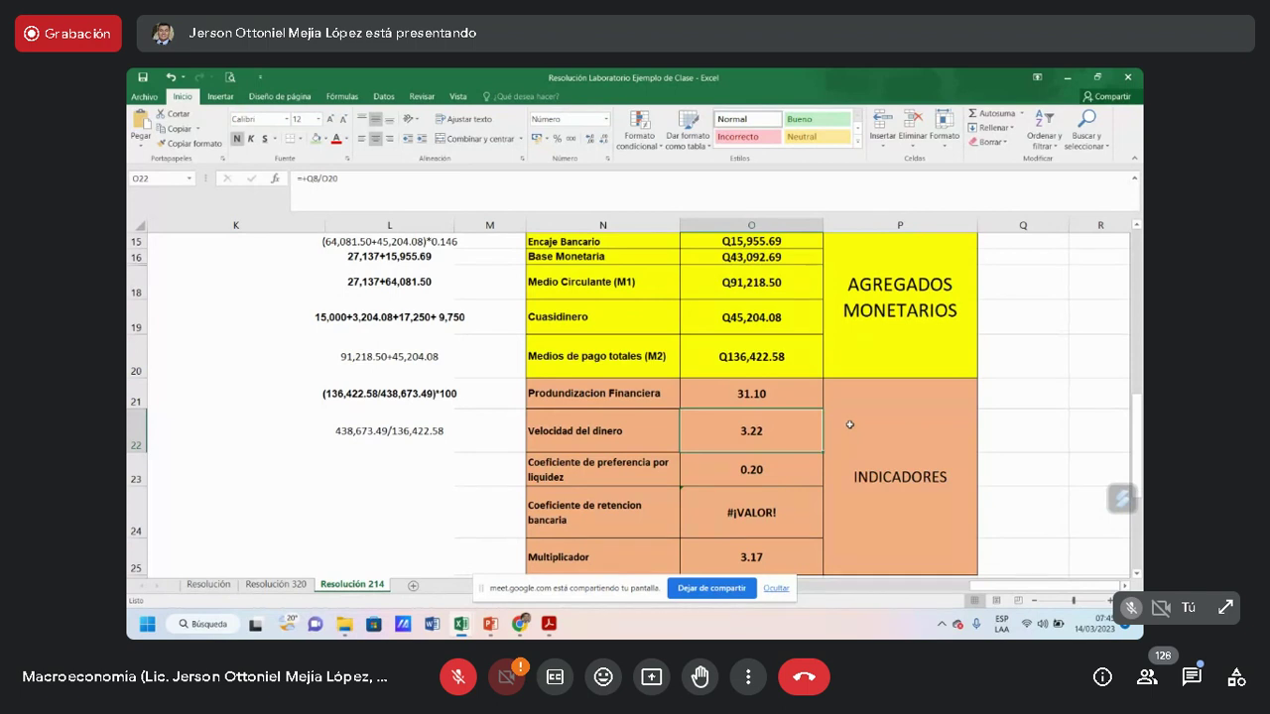
pyautogui.press('Up')
pyautogui.press('Up')
pyautogui.press('Up')
pyautogui.press('Up')
pyautogui.press('Up')
pyautogui.press('Up')
pyautogui.press('Up')
pyautogui.press('Up')
pyautogui.press('Up')
pyautogui.press('Up')
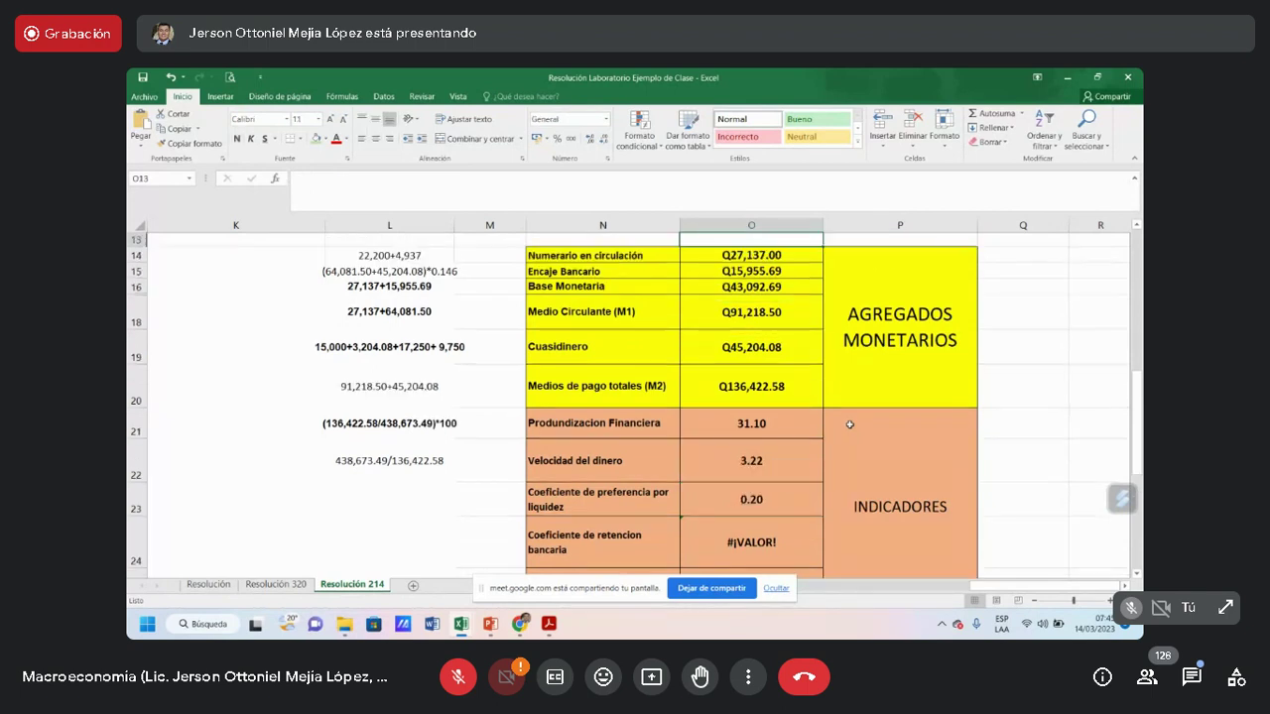
pyautogui.press('Down')
pyautogui.press('Down')
pyautogui.press('Down')
pyautogui.press('Down')
pyautogui.press('Down')
pyautogui.press('Down')
pyautogui.press('Down')
pyautogui.press('Down')
pyautogui.press('Down')
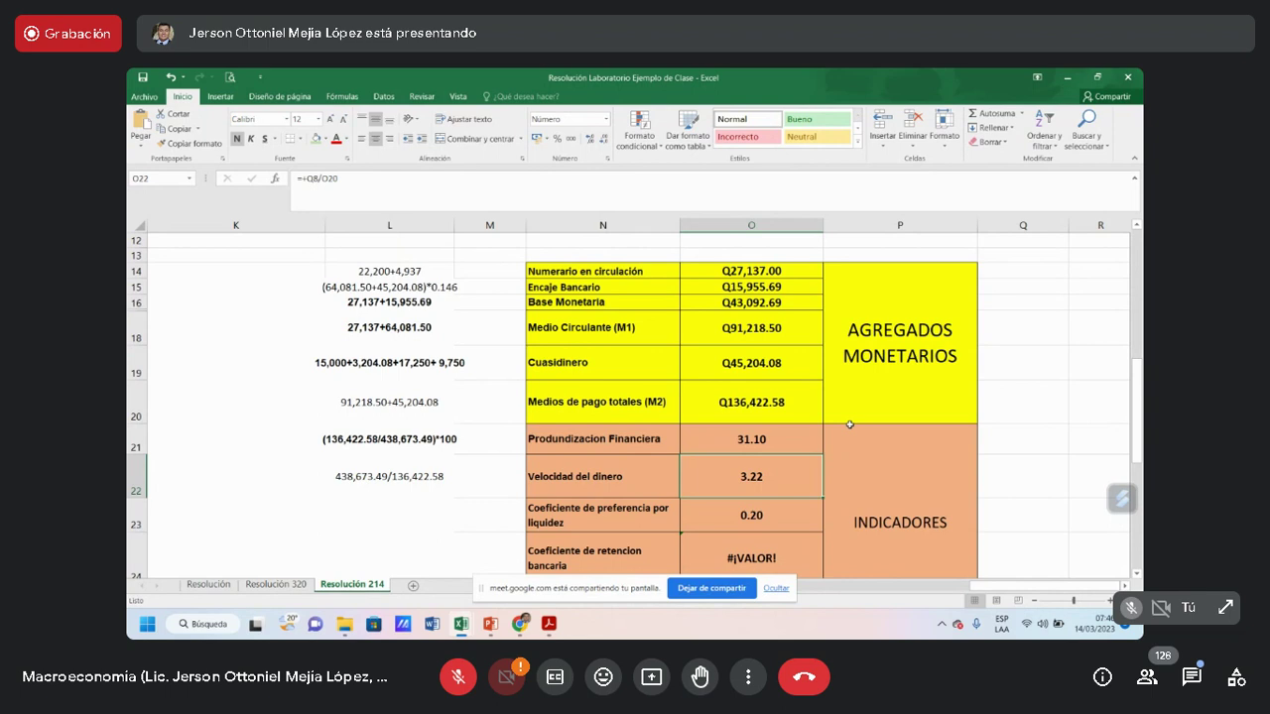
# Replace the Coeficiente de preferencia por liquidez formula in O23 with +O14/O20, dividing Numerario en circulación by M2
pyautogui.press('Down')
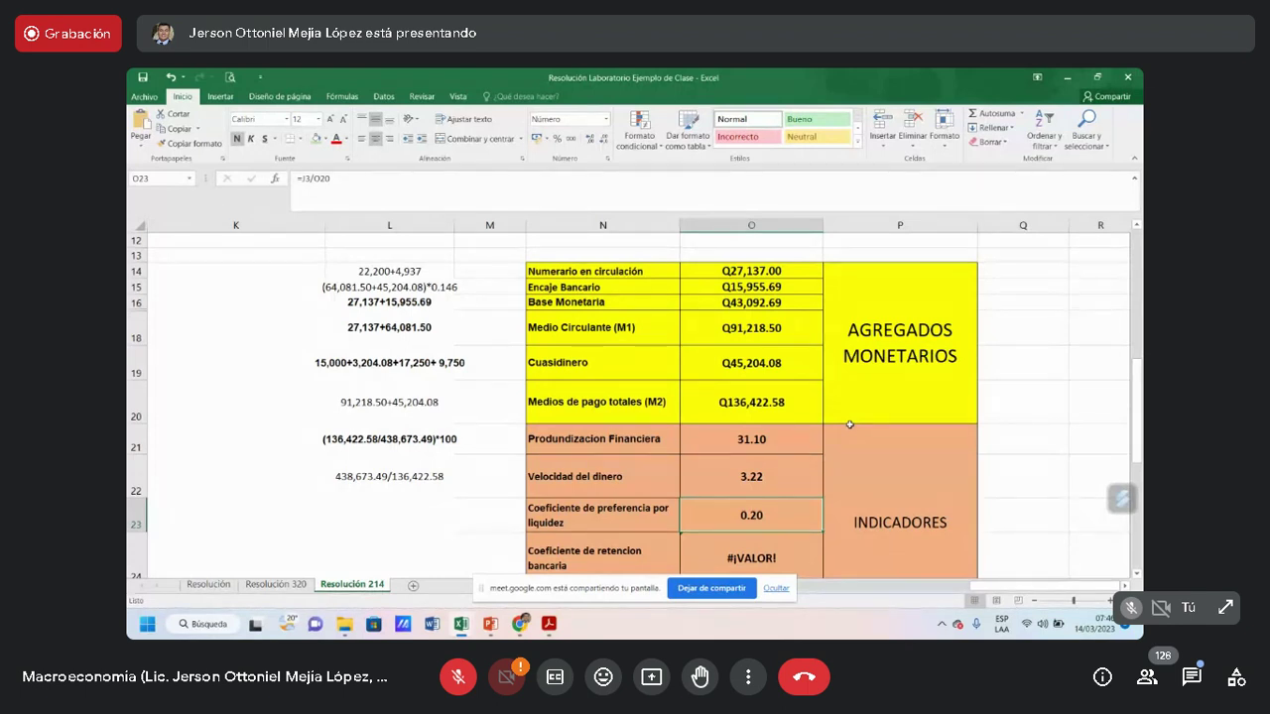
pyautogui.write('+')
pyautogui.press('Up')
pyautogui.press('Up')
pyautogui.press('Up')
pyautogui.press('Up')
pyautogui.press('Up')
pyautogui.press('Up')
pyautogui.press('Up')
pyautogui.press('Up')
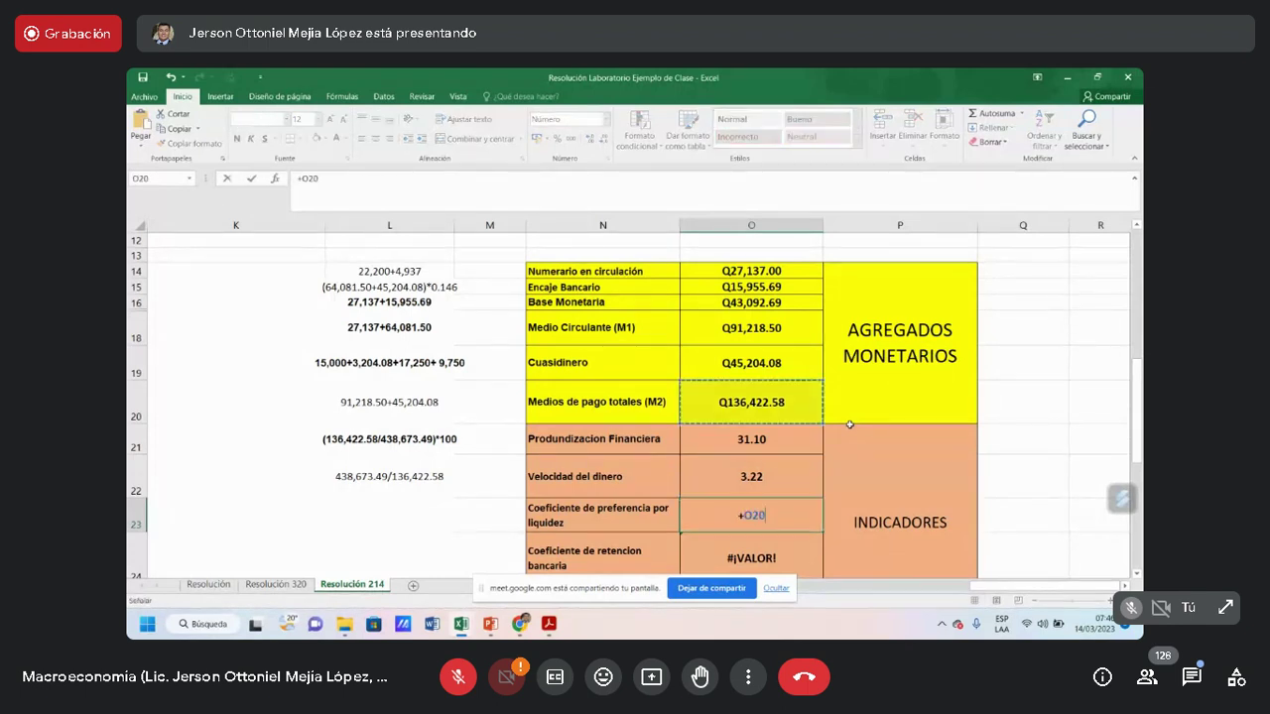
pyautogui.press('Up')
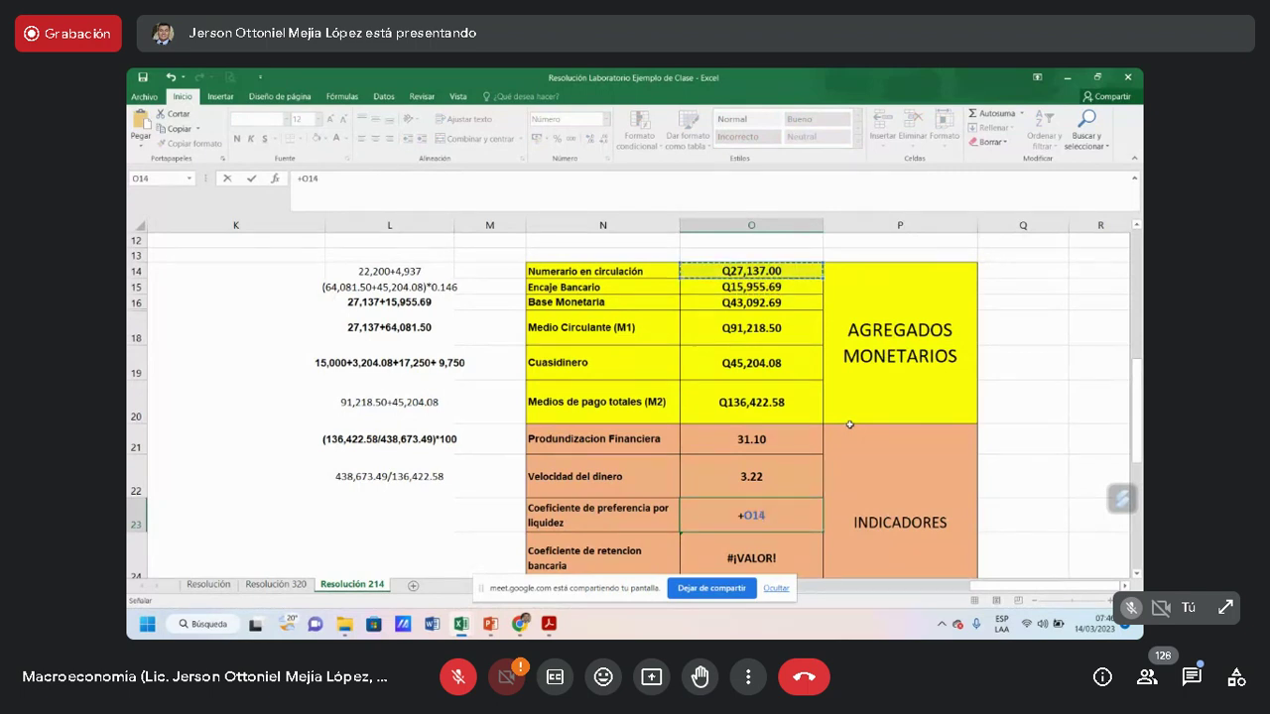
pyautogui.write('/')
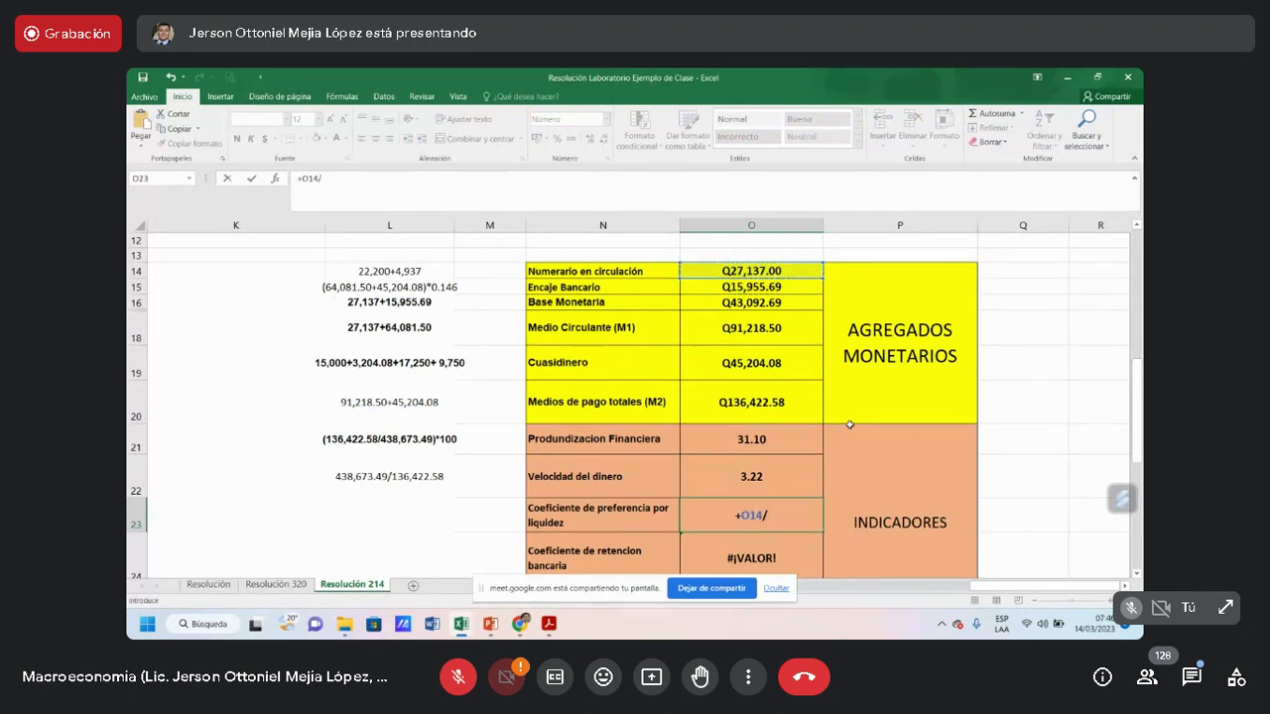
pyautogui.press('Up')
pyautogui.press('Up')
pyautogui.press('Up')
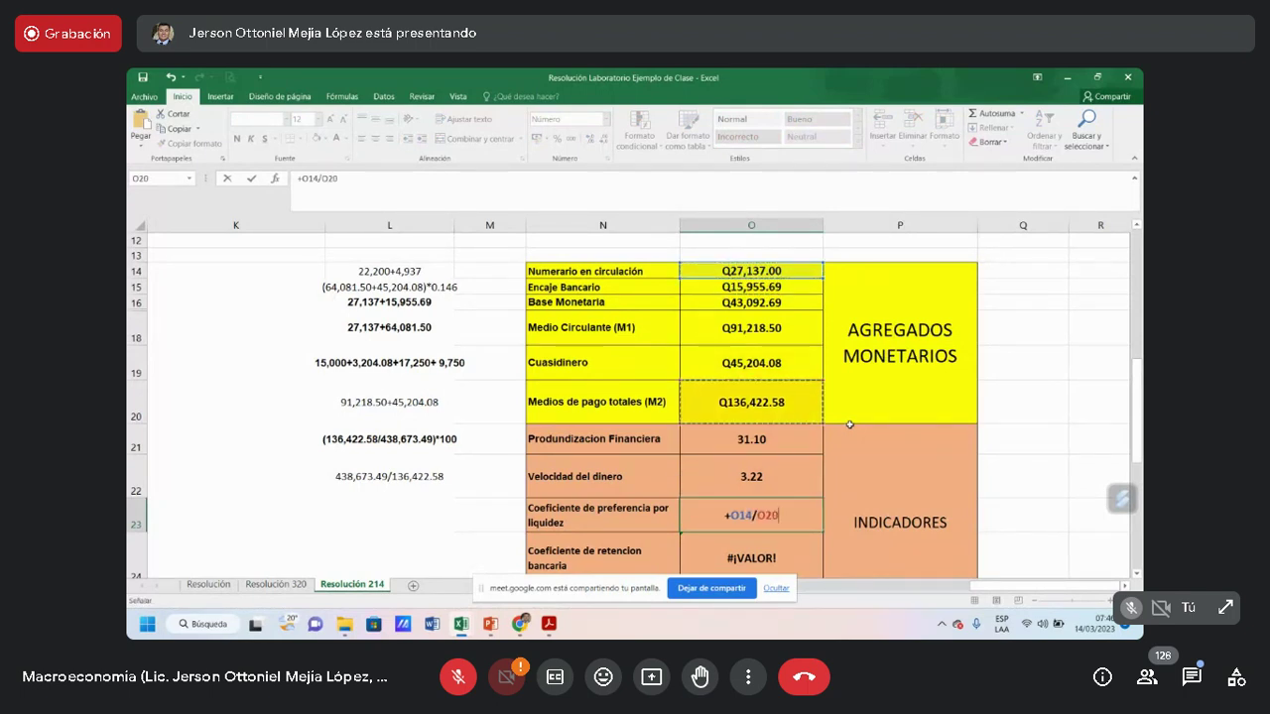
pyautogui.press('Return')
# Document the Coeficiente de preferencia por liquidez calculation in L23 as 27,137/136,422.58
pyautogui.press('Up')
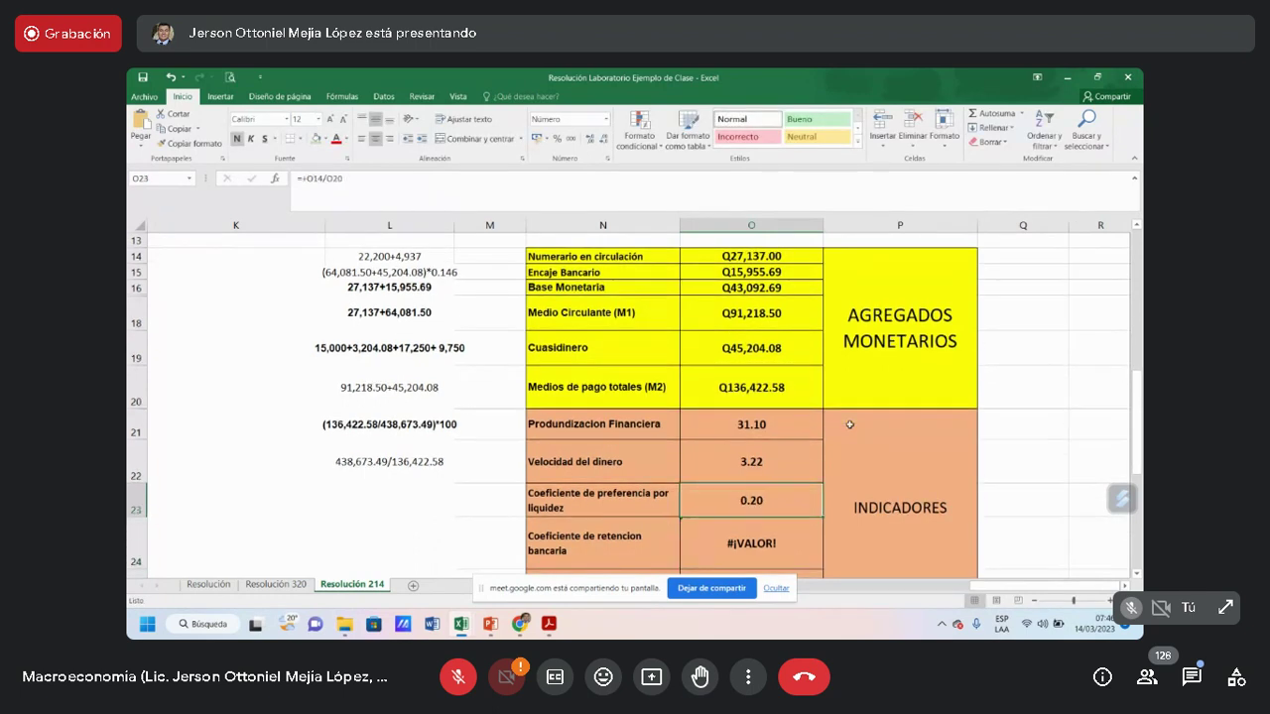
pyautogui.press('Left')
pyautogui.press('Left')
pyautogui.press('Left')
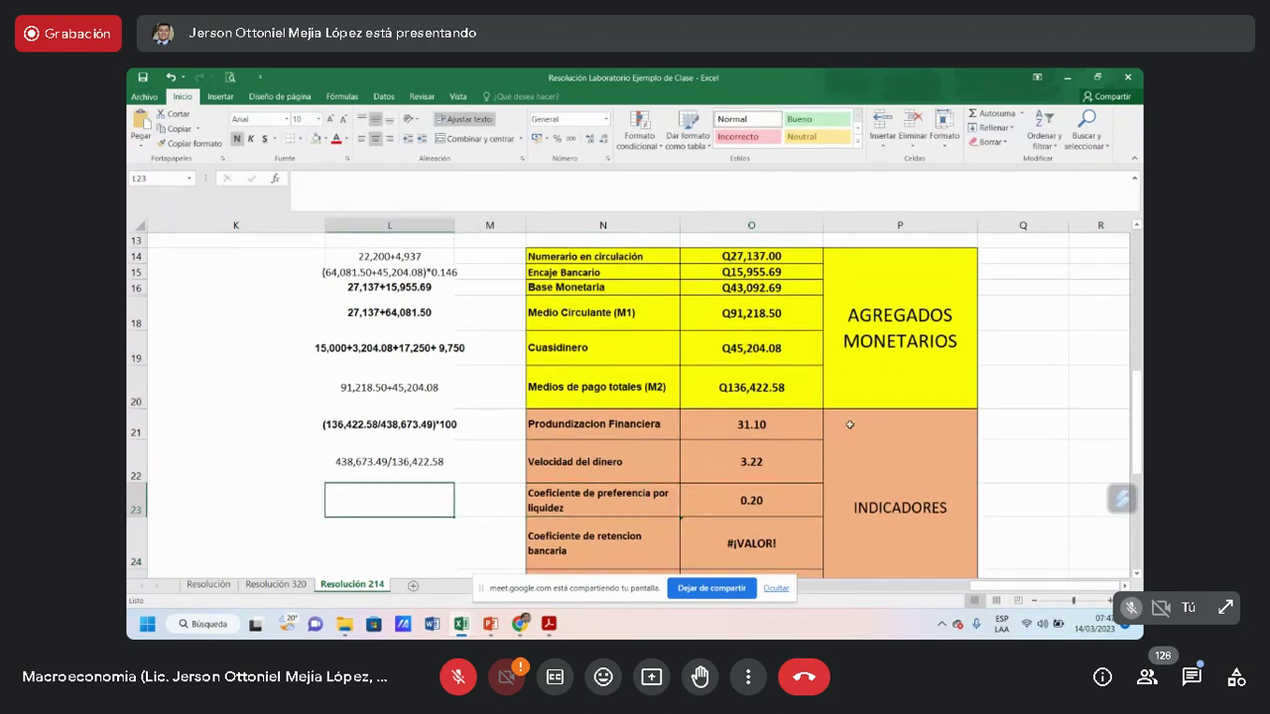
pyautogui.write('27,')
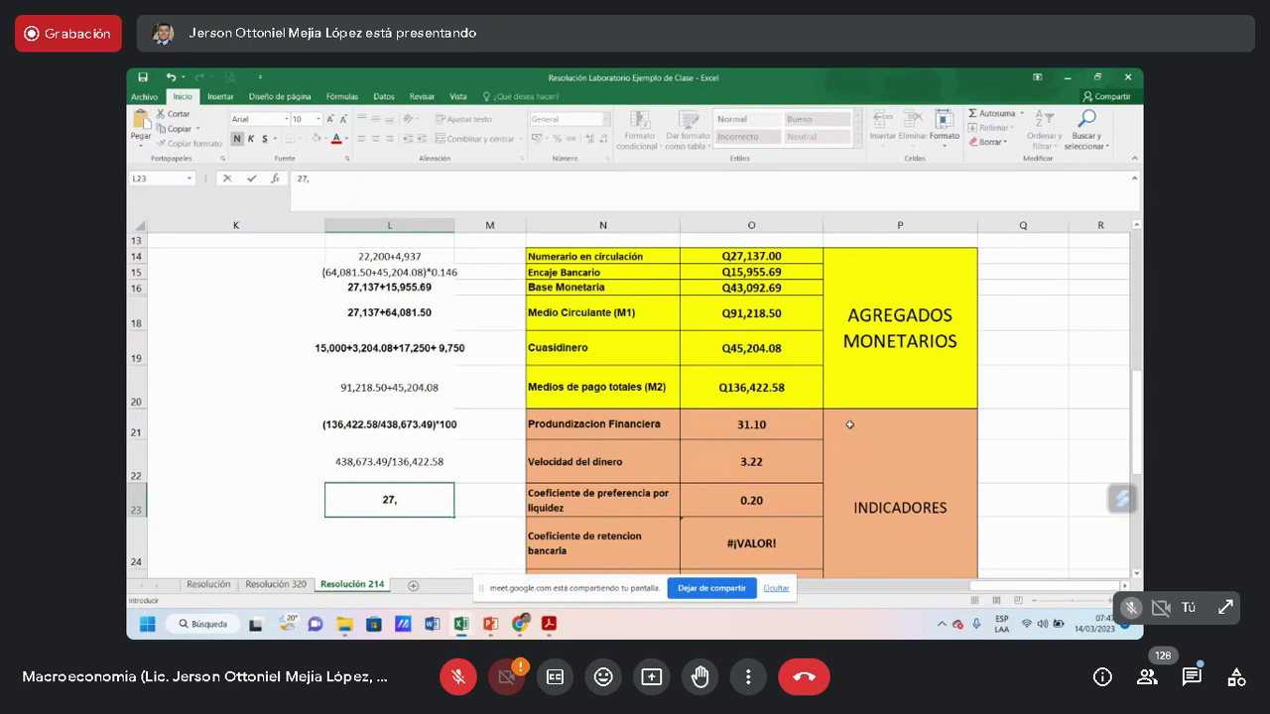
pyautogui.write('137/136,422')
pyautogui.press('Return')
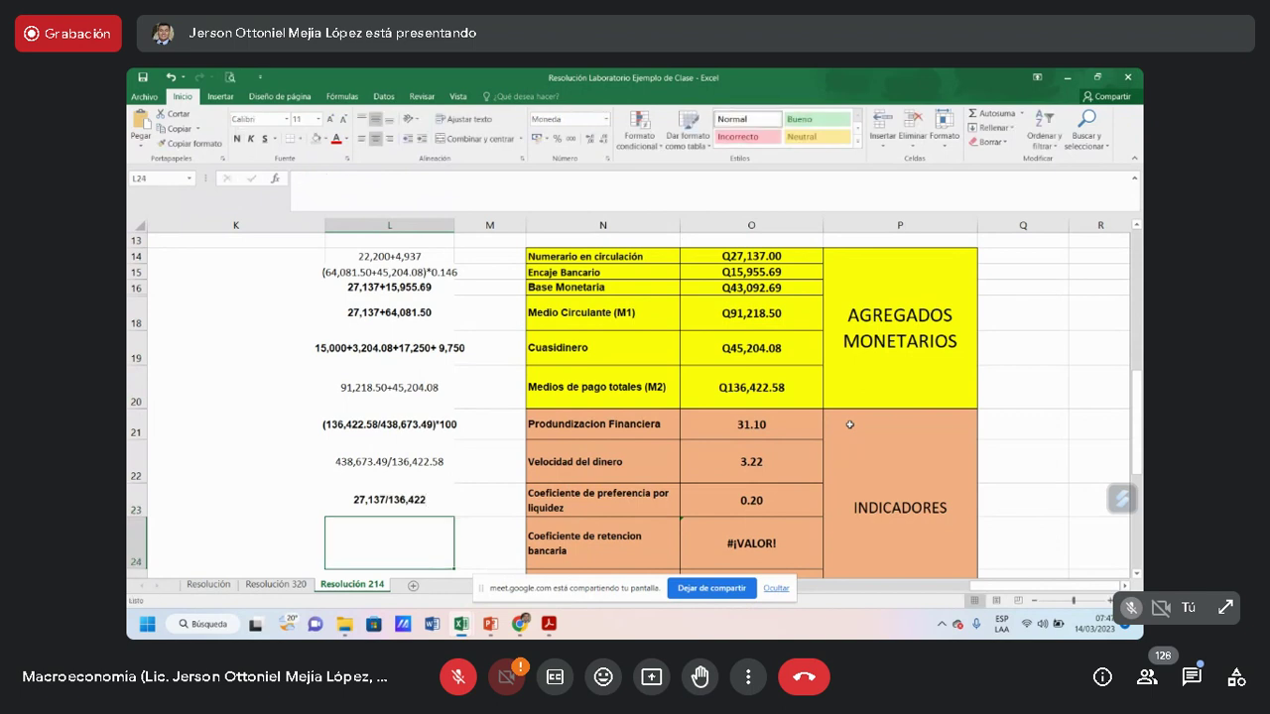
pyautogui.press('Up')
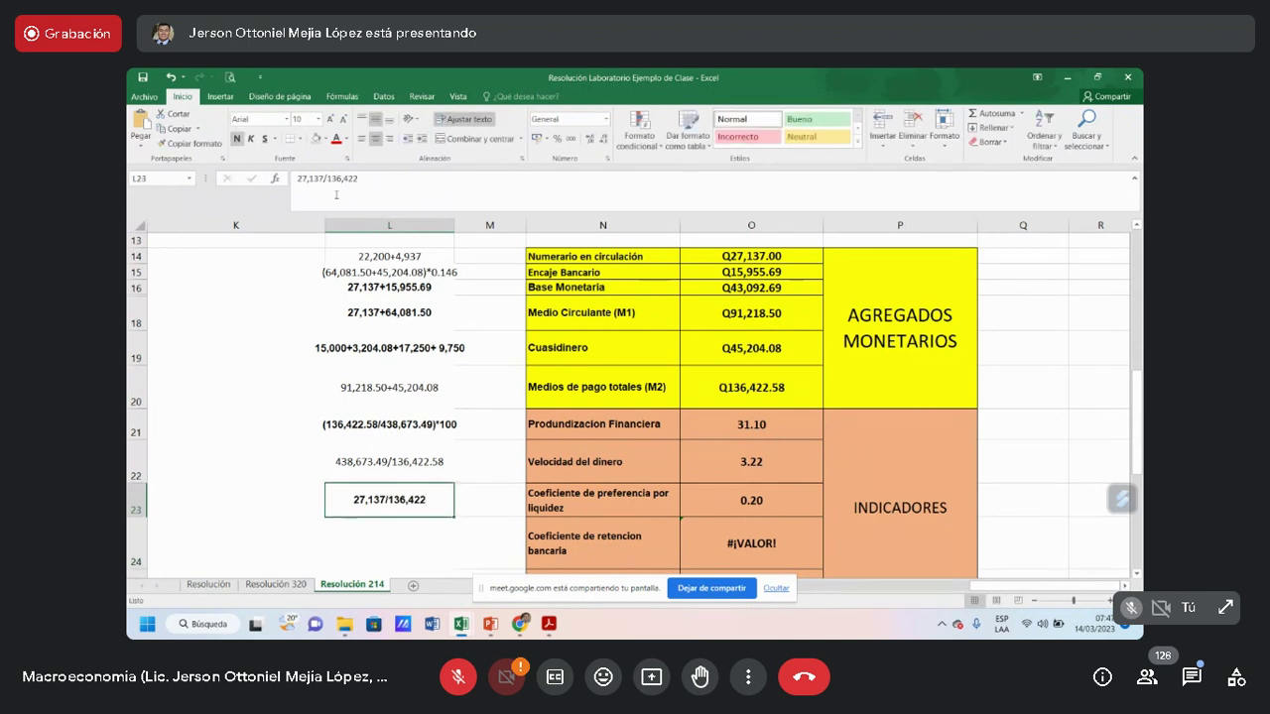
pyautogui.click(373, 181)
pyautogui.write('.58')
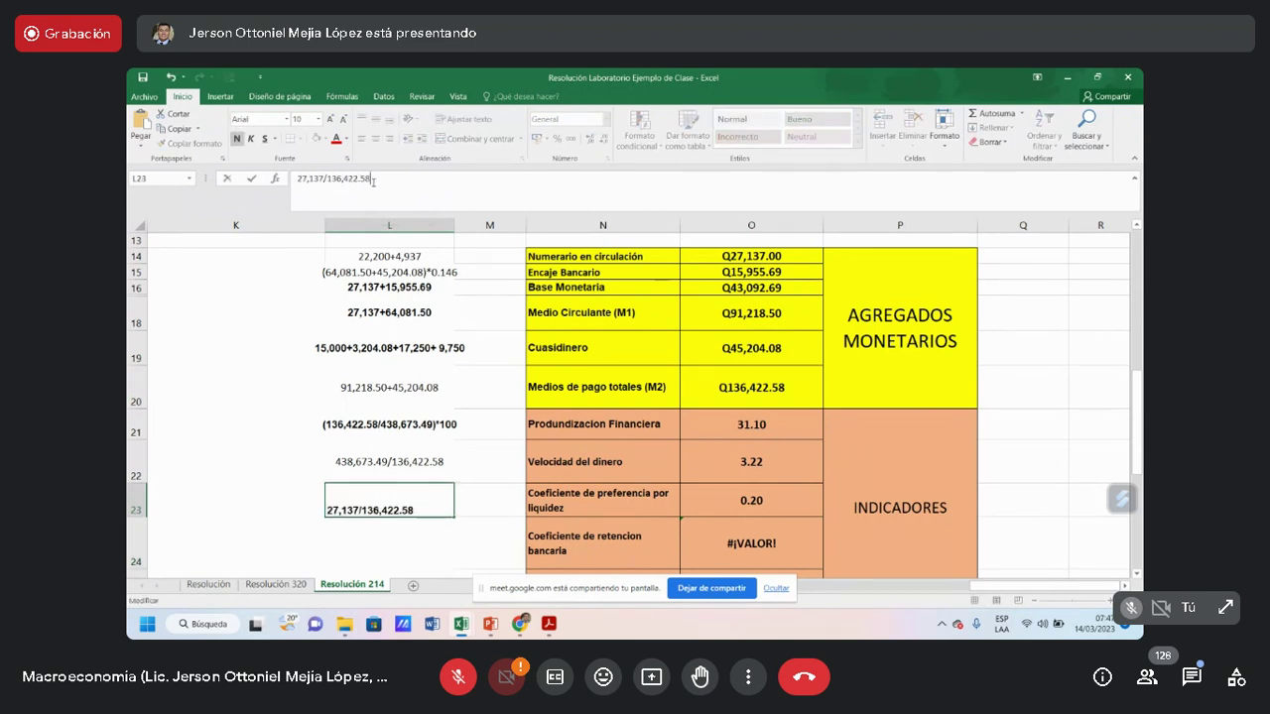
pyautogui.press('Return')
# Replace the Coeficiente de retencion bancaria formula in O24 with +O15/O19, dividing Encaje Bancario by Cuasidinero
pyautogui.press('Up')
pyautogui.press('Right')
pyautogui.press('Right')
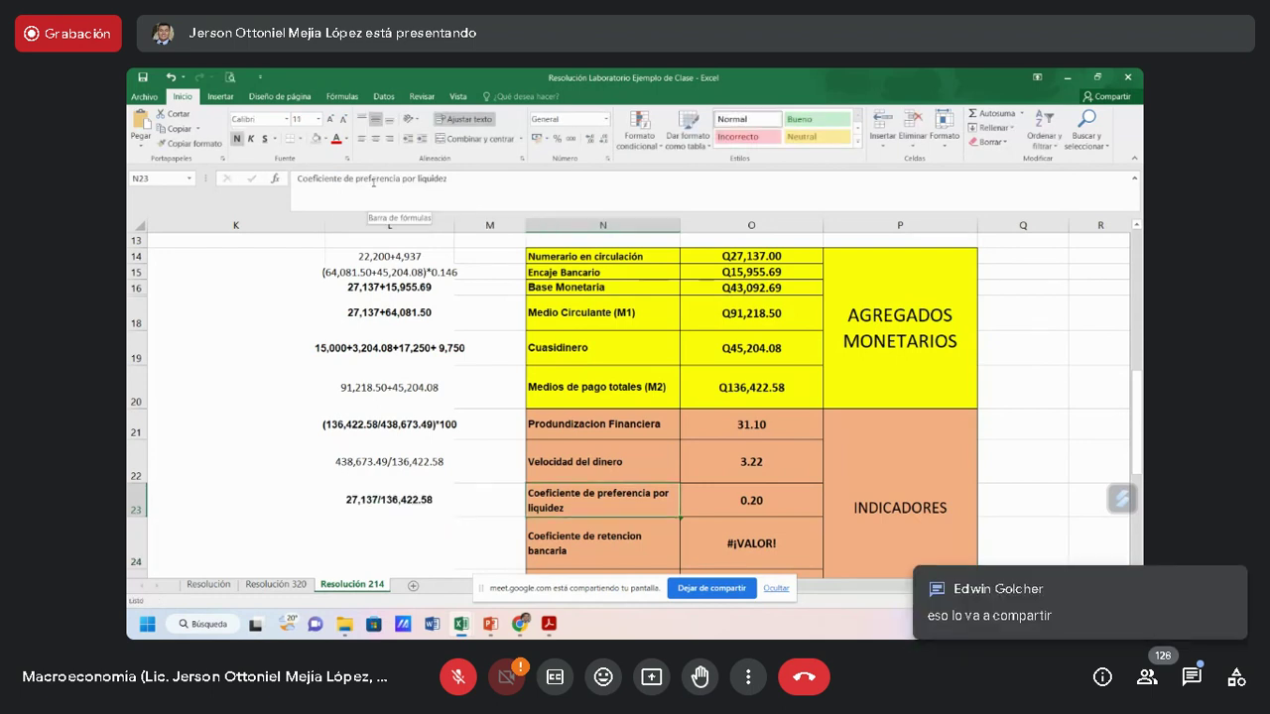
pyautogui.scroll(-1, 373, 182)
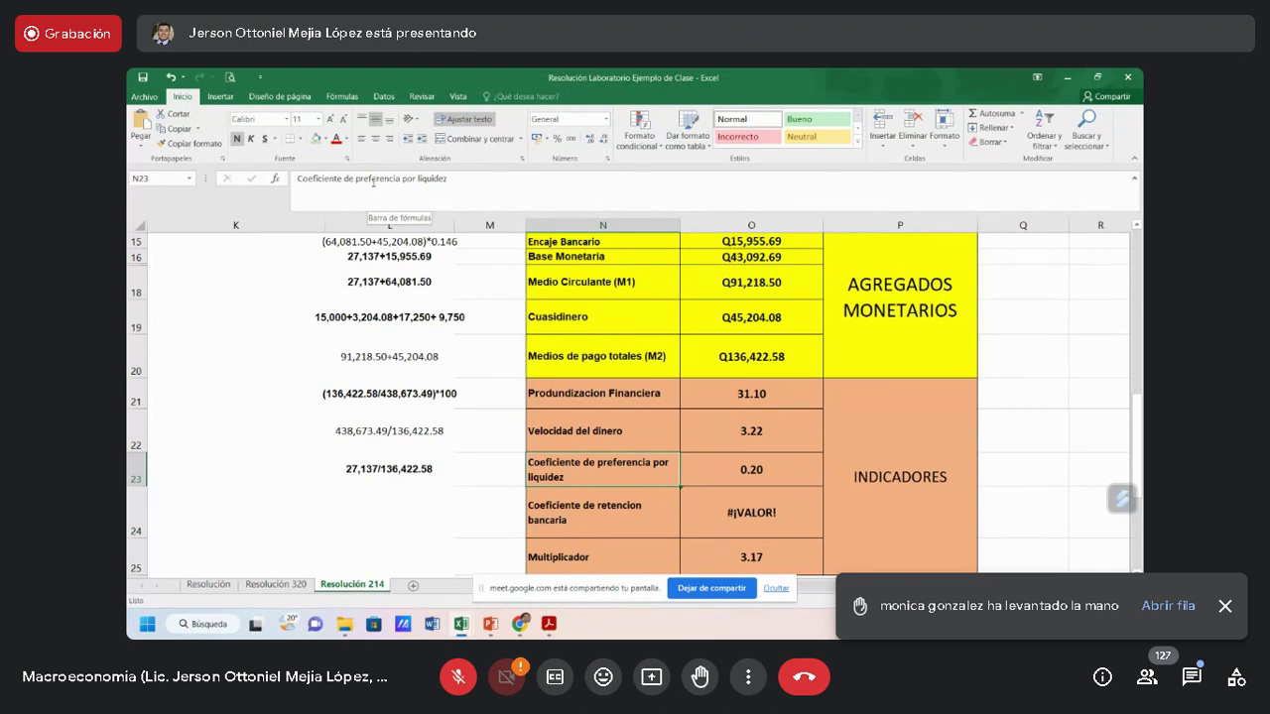
pyautogui.press('Down')
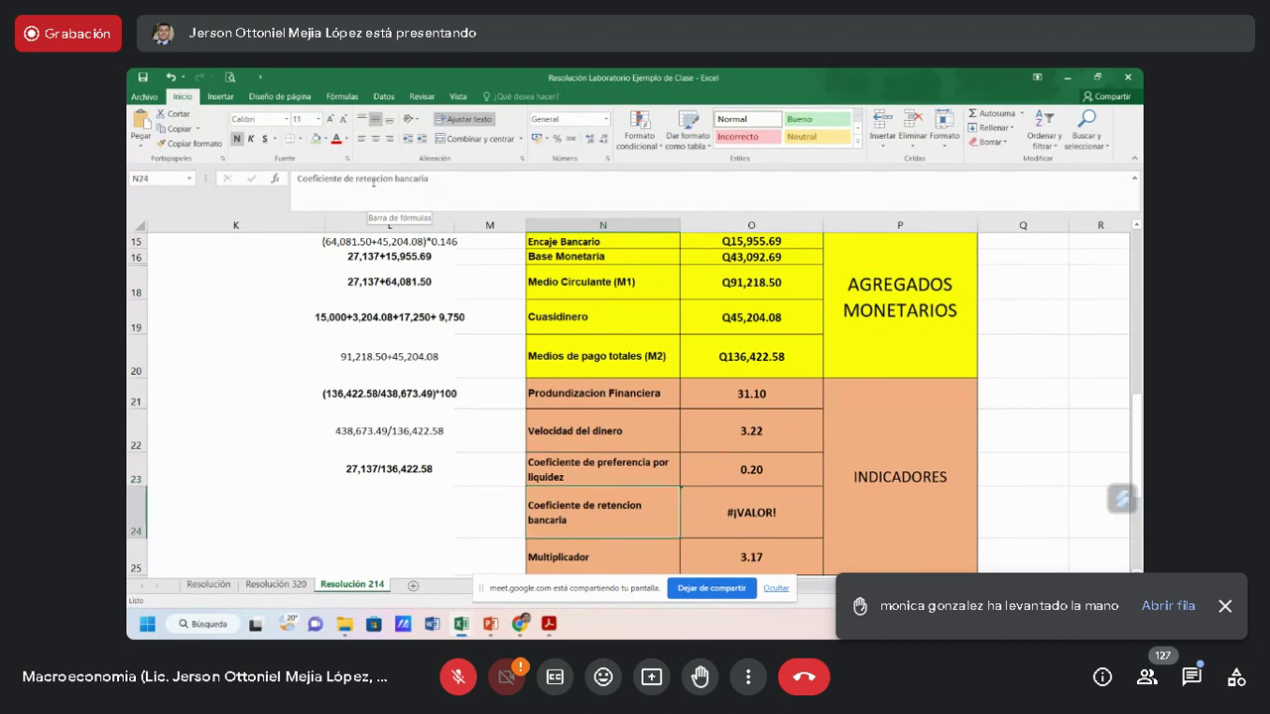
pyautogui.press('Right')
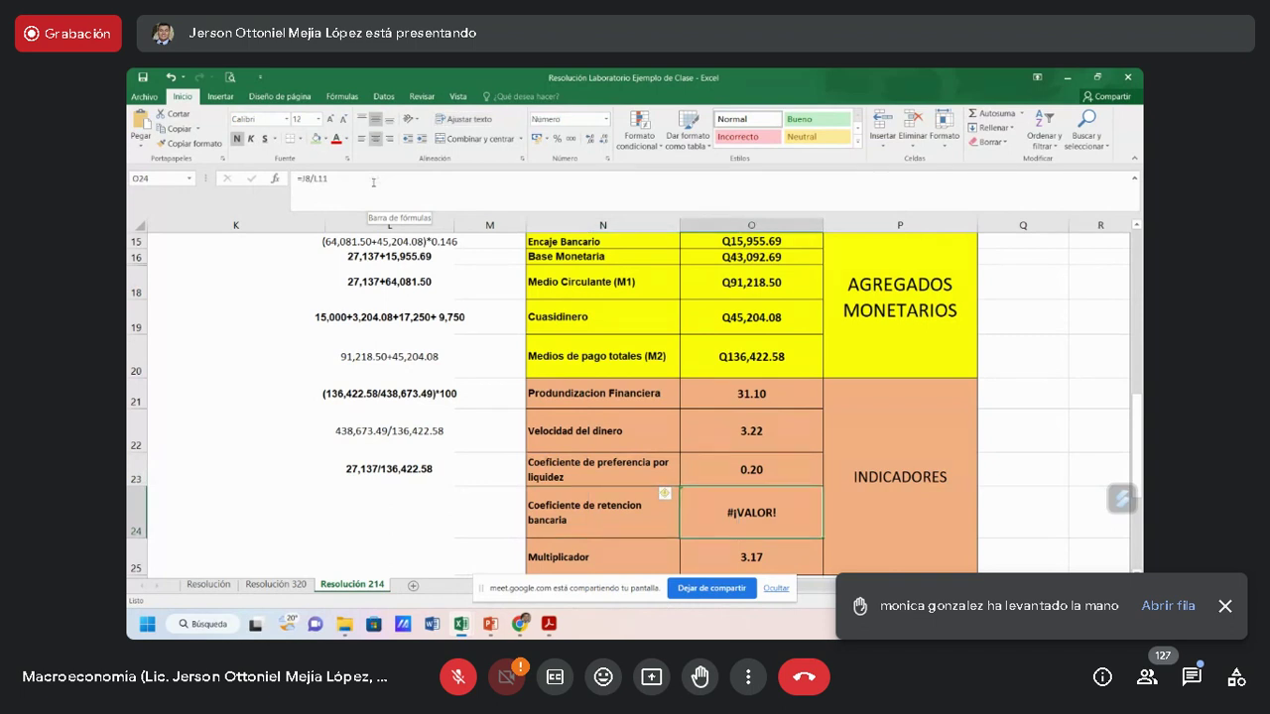
pyautogui.write('+')
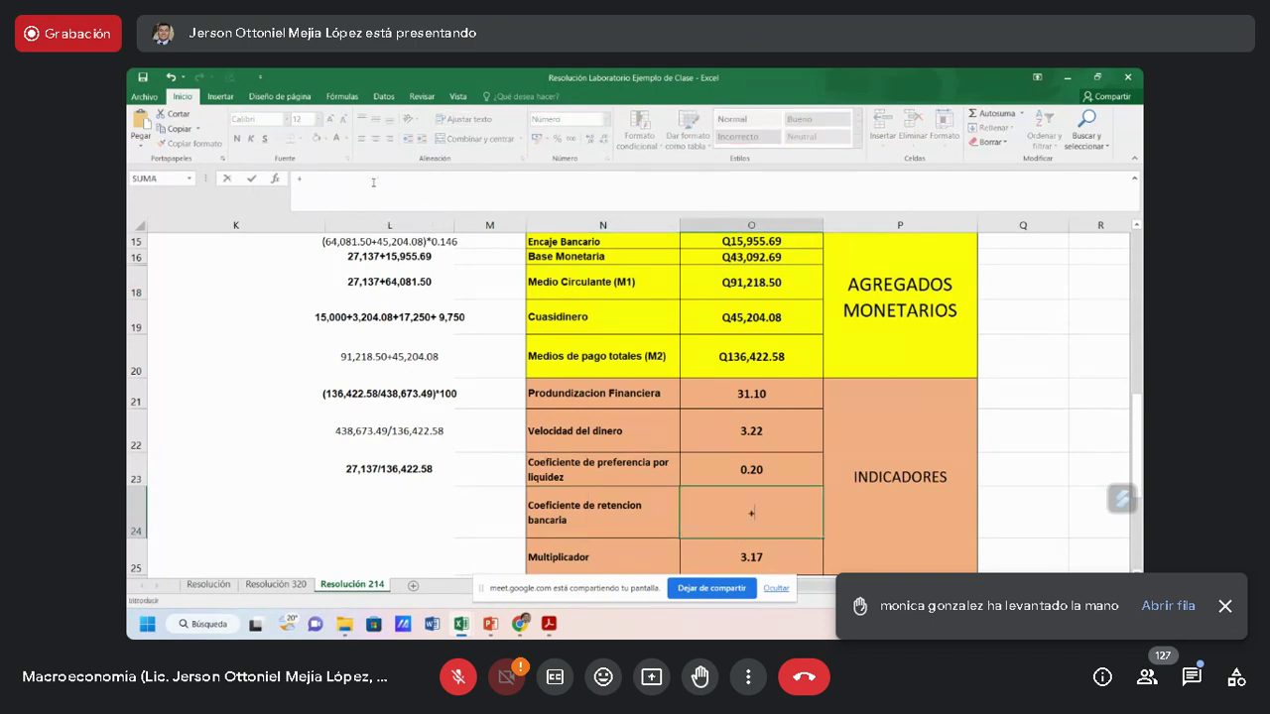
pyautogui.press('Up')
pyautogui.press('Up')
pyautogui.press('Up')
pyautogui.press('Up')
pyautogui.press('Up')
pyautogui.press('Up')
pyautogui.press('Up')
pyautogui.press('Up')
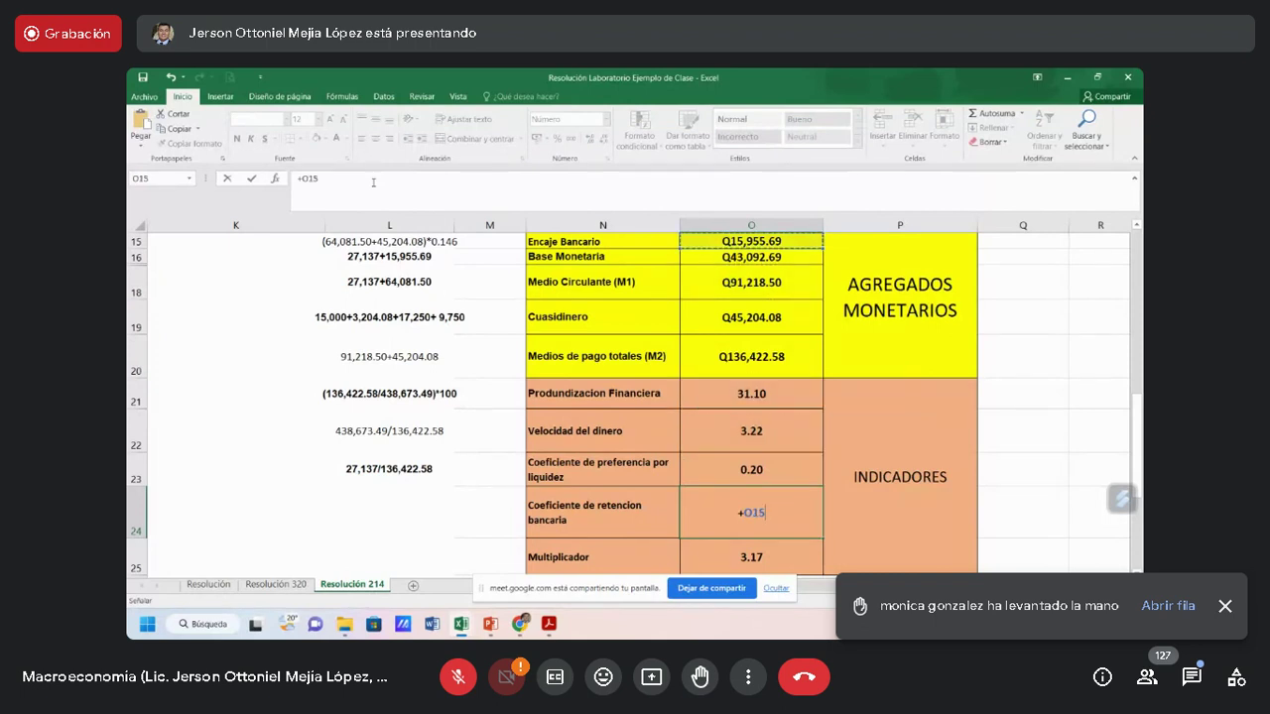
pyautogui.write('/')
pyautogui.press('Up')
pyautogui.press('Up')
pyautogui.press('Up')
pyautogui.press('Up')
pyautogui.press('Up')
pyautogui.press('Up')
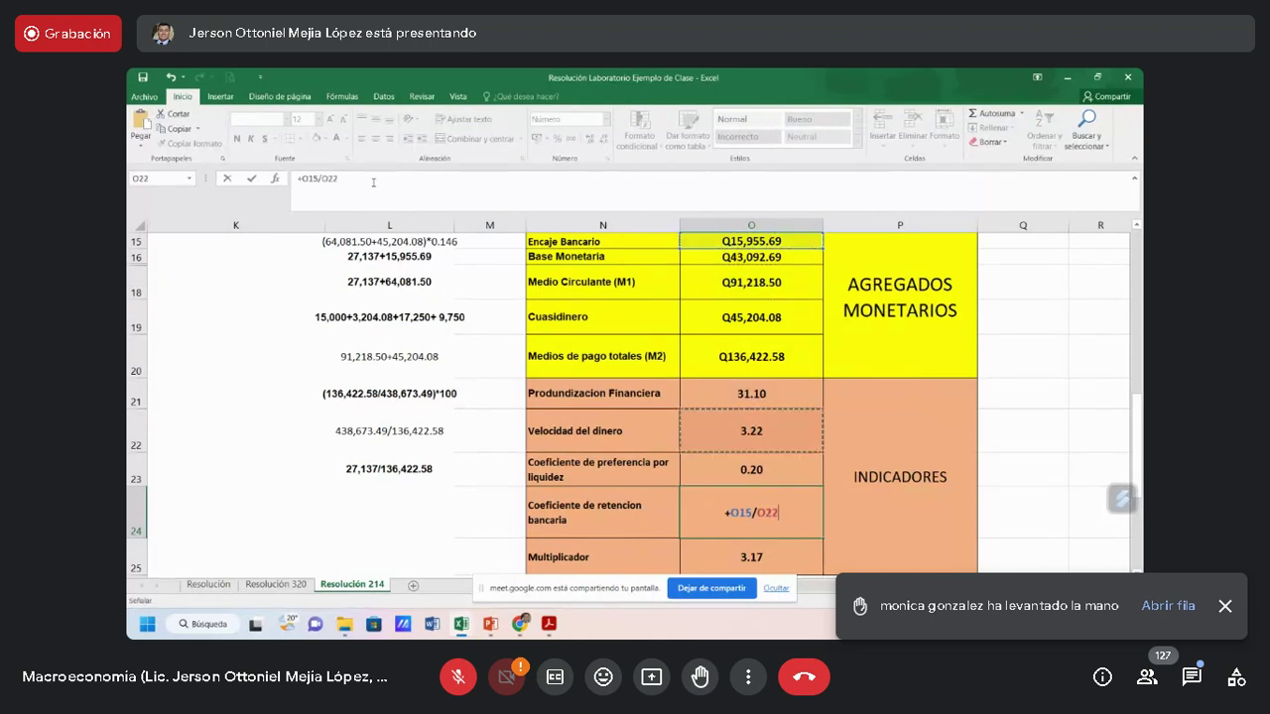
pyautogui.press('Return')
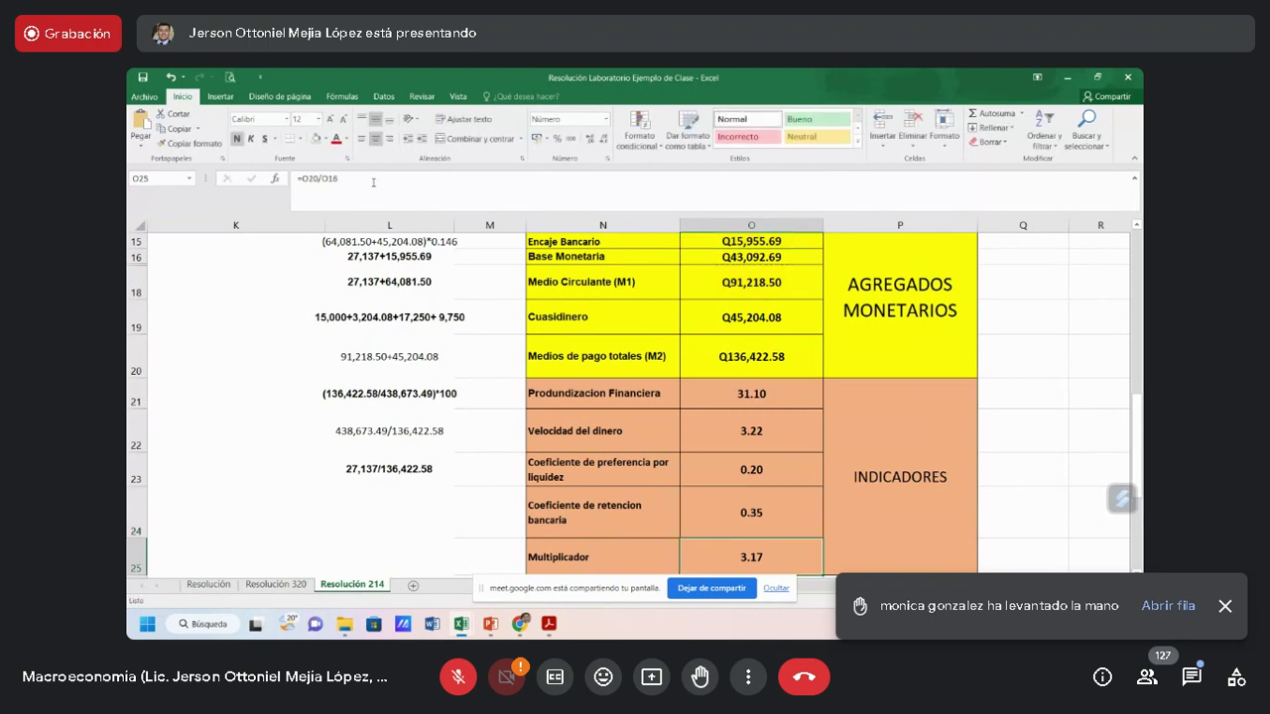
# Document the Coeficiente de retencion bancaria calculation in L24 as 15,955.69/45,204.08 and reselect the formula cell O24
pyautogui.press('Up')
pyautogui.press('Left')
pyautogui.press('Left')
pyautogui.press('Left')
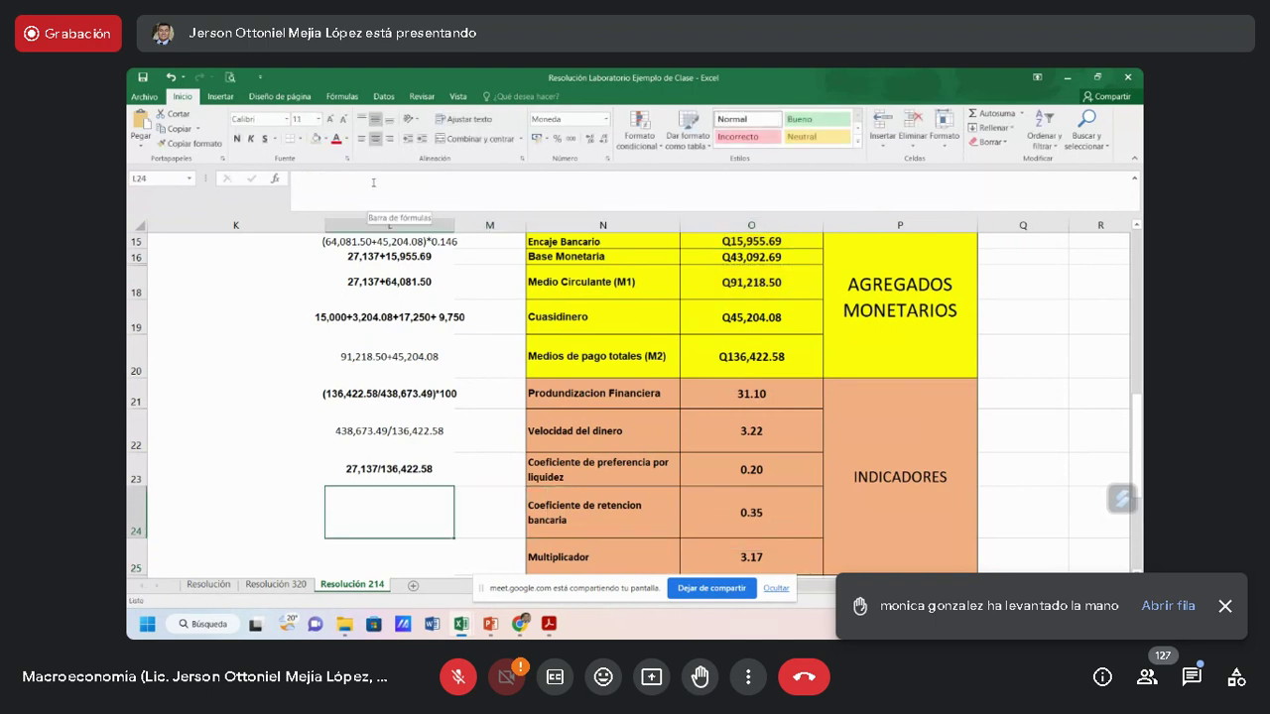
pyautogui.write('15,')
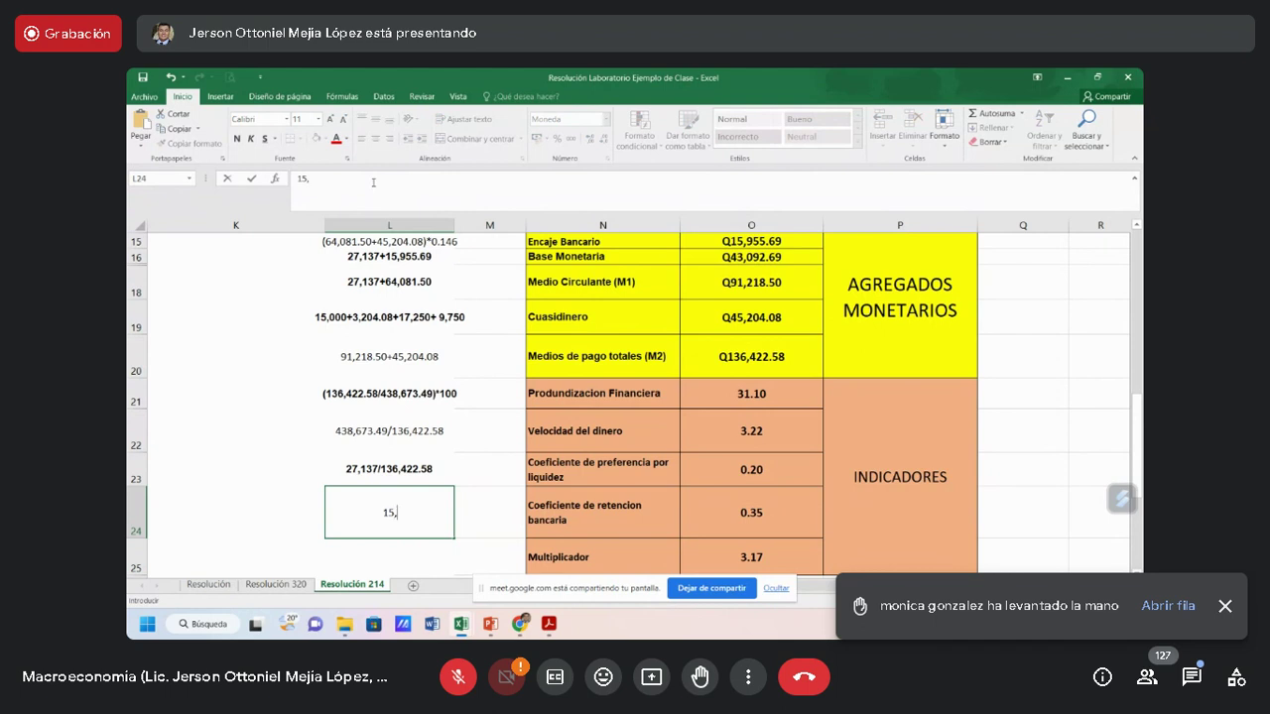
pyautogui.write('955.69/45,20')
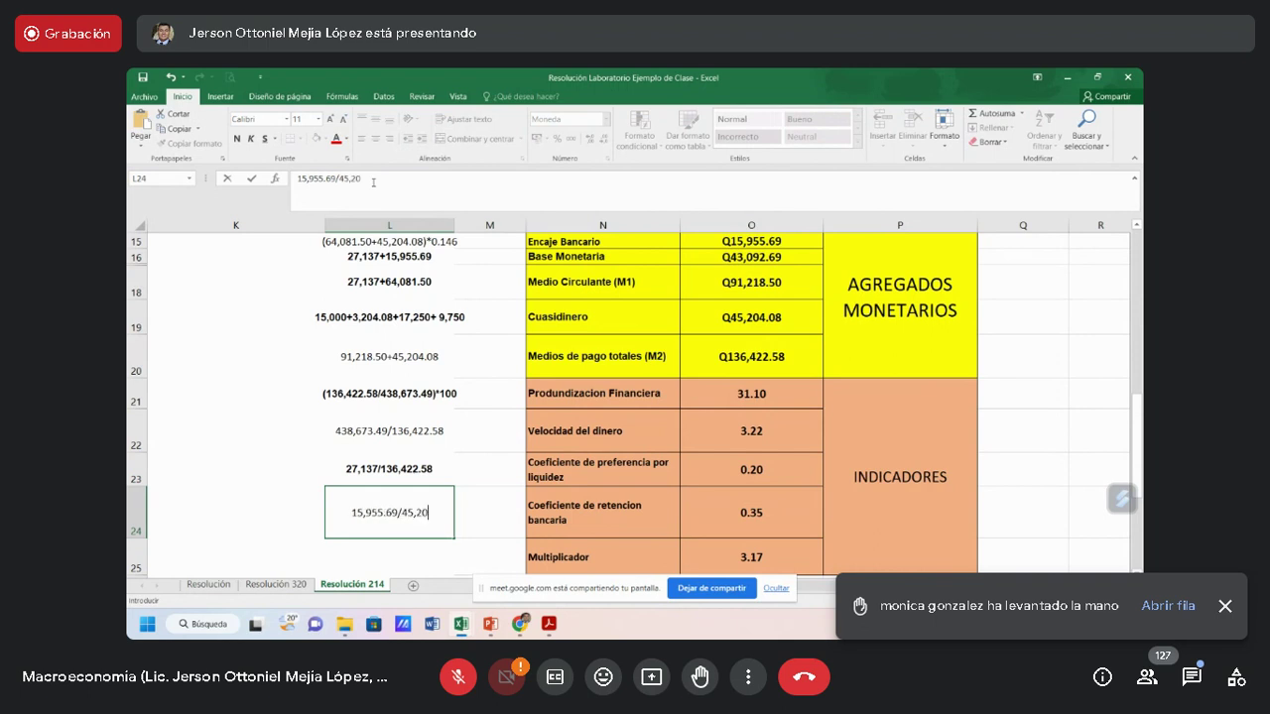
pyautogui.write('4.08')
pyautogui.press('Return')
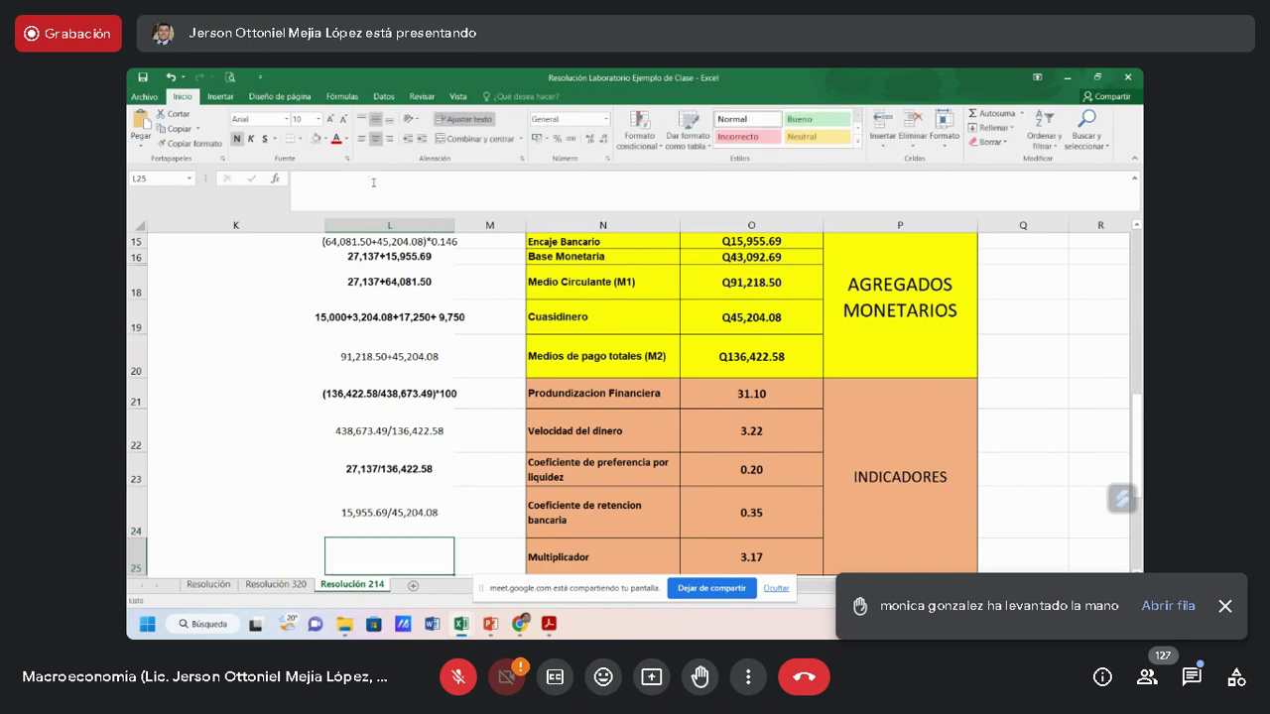
pyautogui.press('Up')
pyautogui.press('Up')
pyautogui.press('Down')
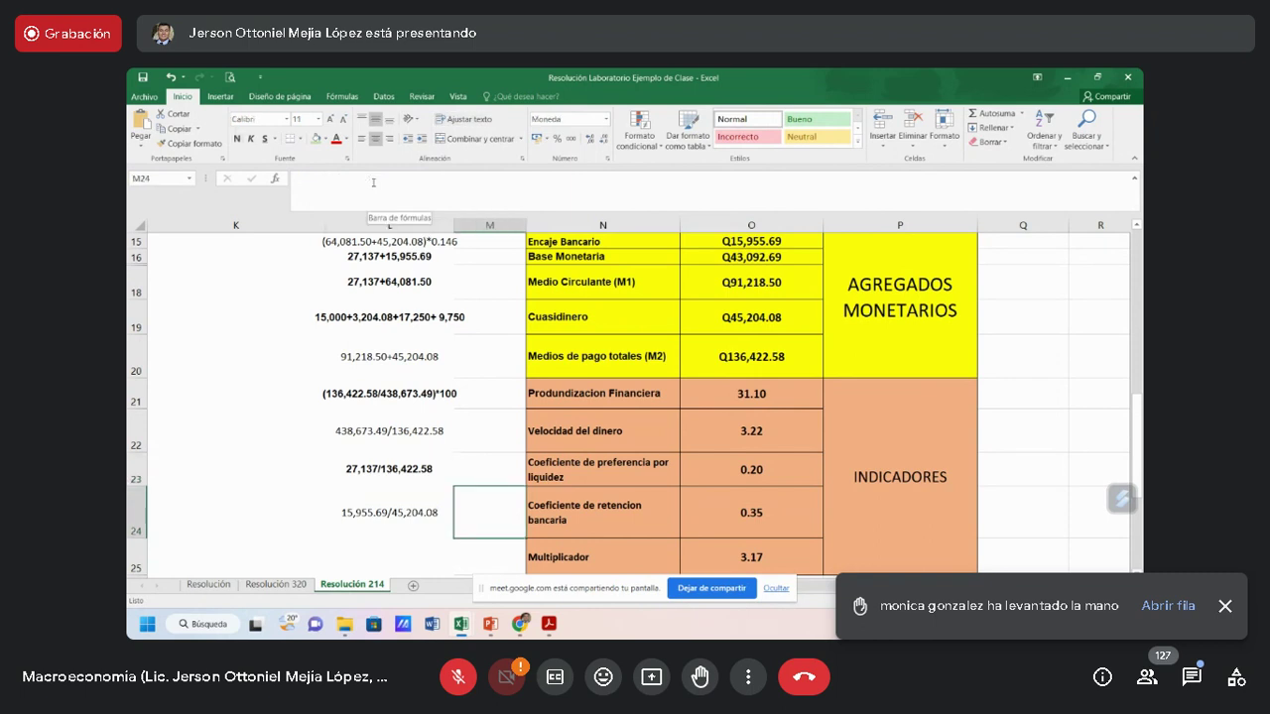
pyautogui.press('Right')
pyautogui.press('Right')
pyautogui.press('Right')
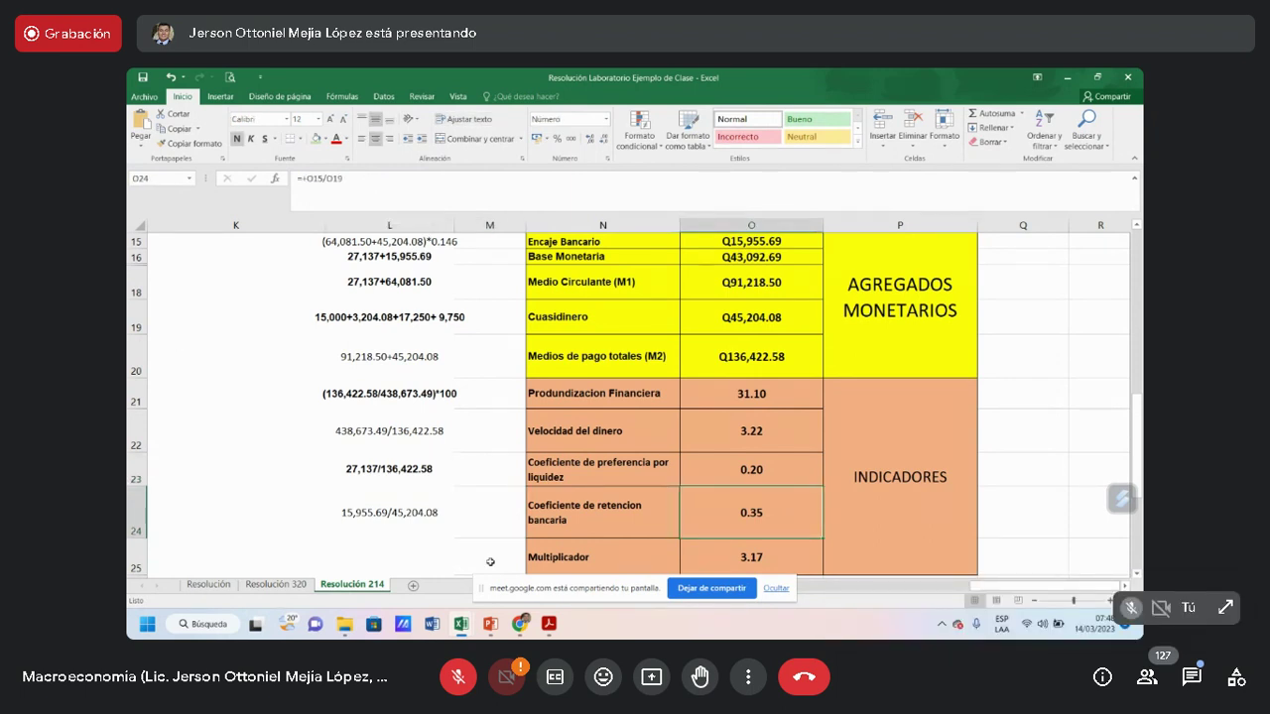
# Switch to Descripción ejemplo de clase Unidad III 2023.pdf in Adobe Acrobat Reader and select the sentence requiring a record of operations and analysis
pyautogui.moveTo(550, 625)
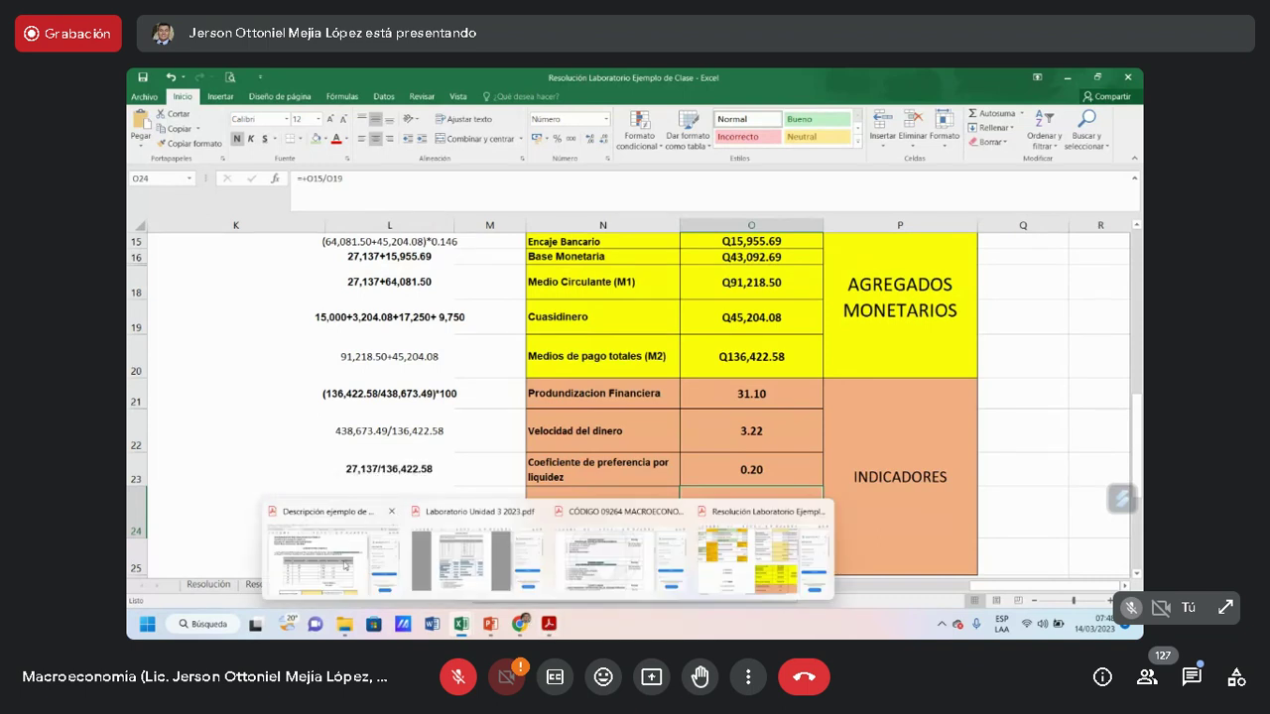
pyautogui.click(332, 551)
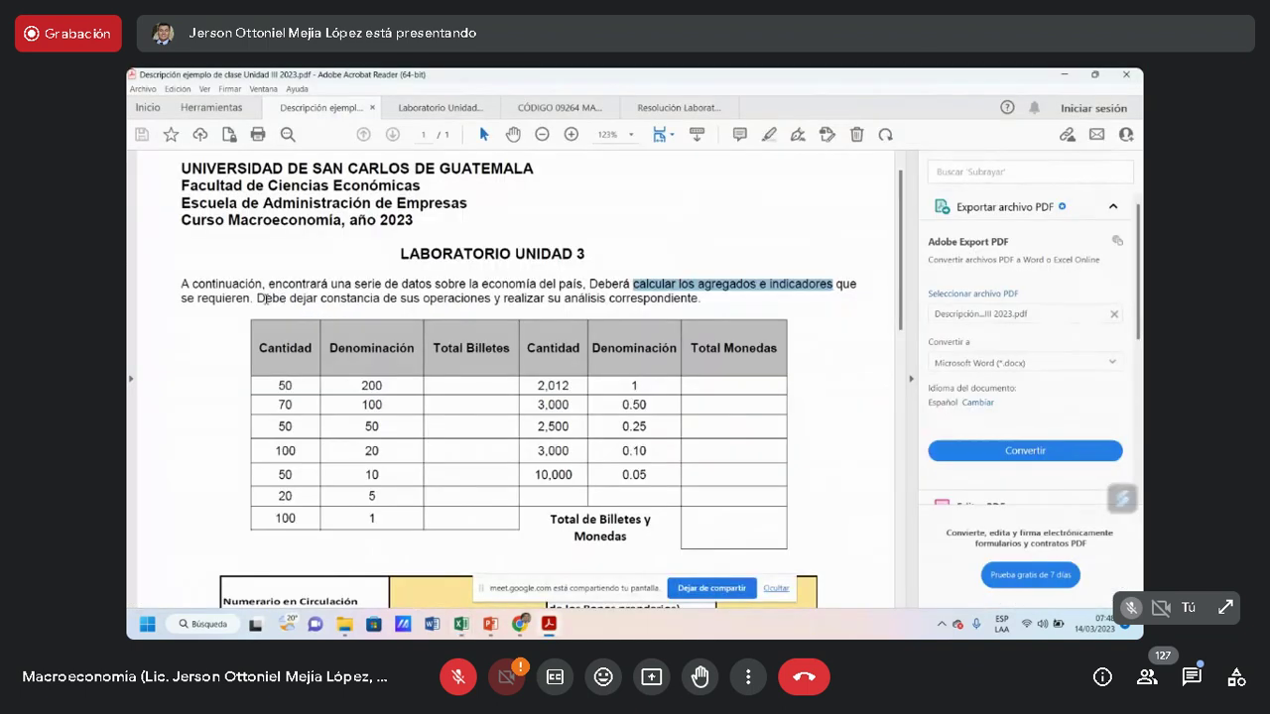
pyautogui.moveTo(260, 298); pyautogui.dragTo(674, 317)
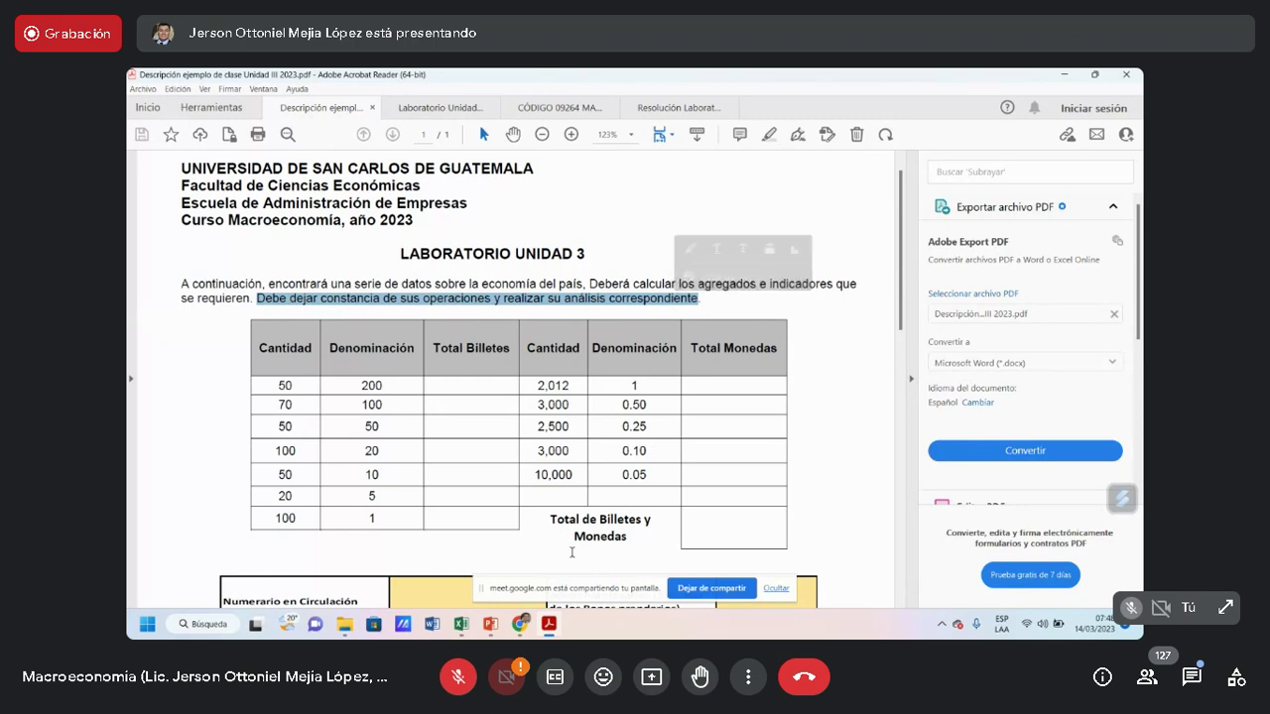
# Switch from the assignment PDF back to the Resolución Laboratorio Ejemplo de Clase workbook in Excel, at the Indicadores block
pyautogui.click(460, 627)
pyautogui.moveTo(458, 632)
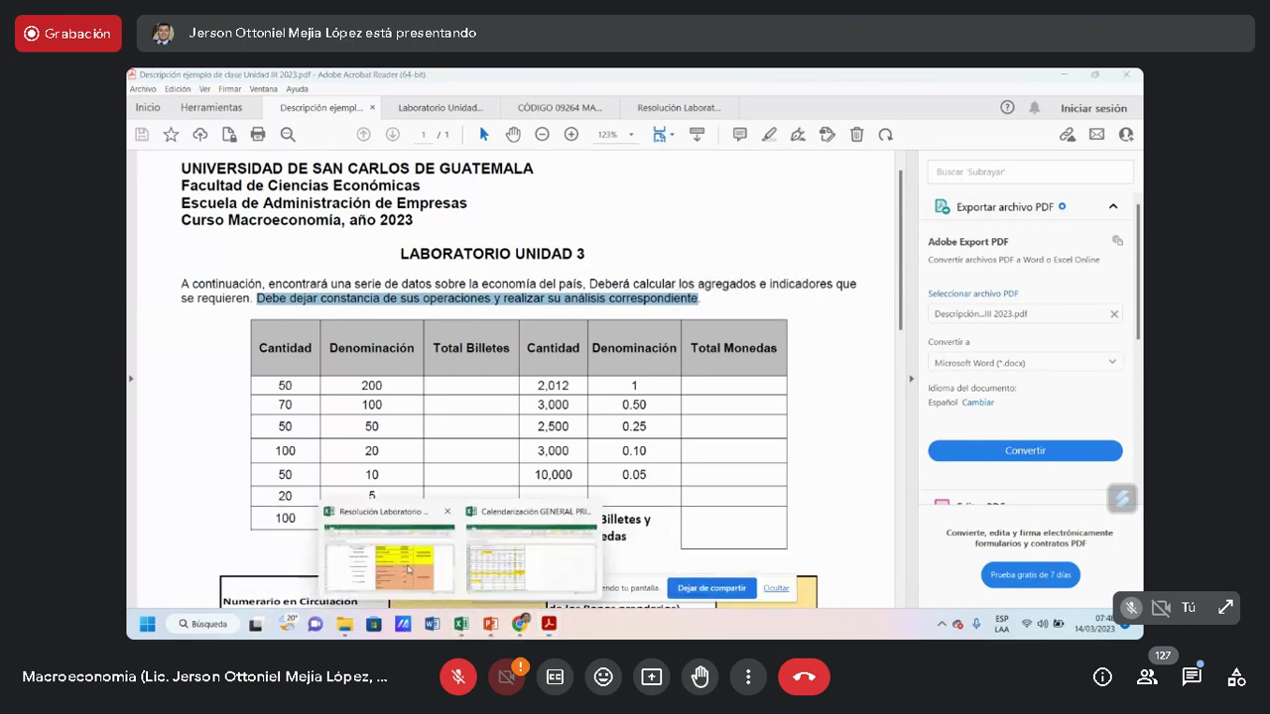
pyautogui.click(407, 569)
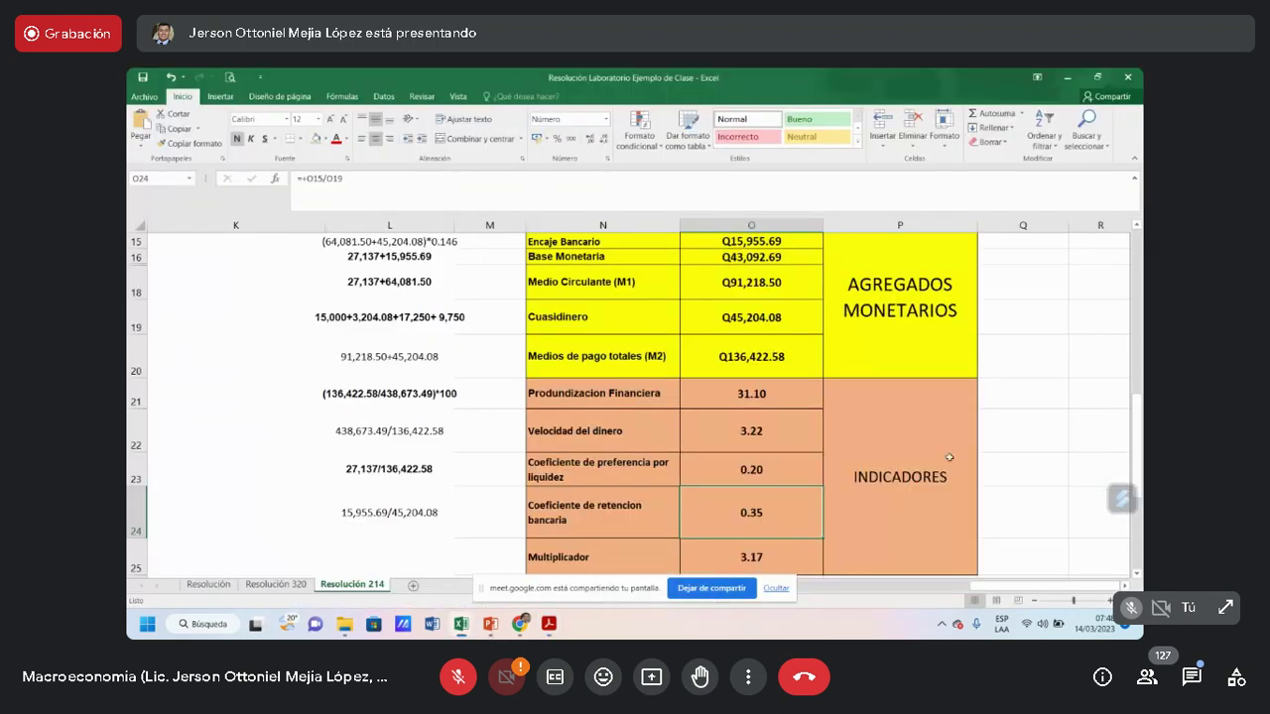
pyautogui.scroll(-1, 949, 458)
pyautogui.click(912, 515)
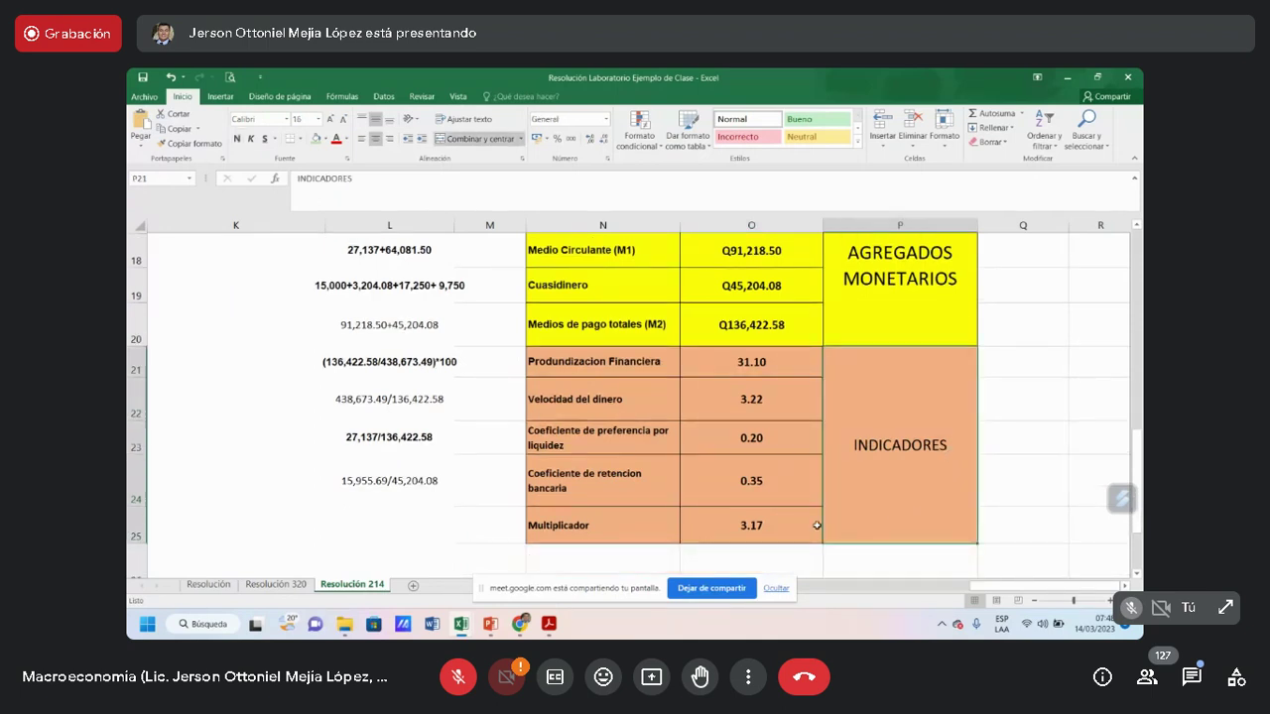
# Replace the Multiplicador formula in O25 with +O20/O16, dividing Medios de pago totales (M2) by Base Monetaria
pyautogui.click(792, 524)
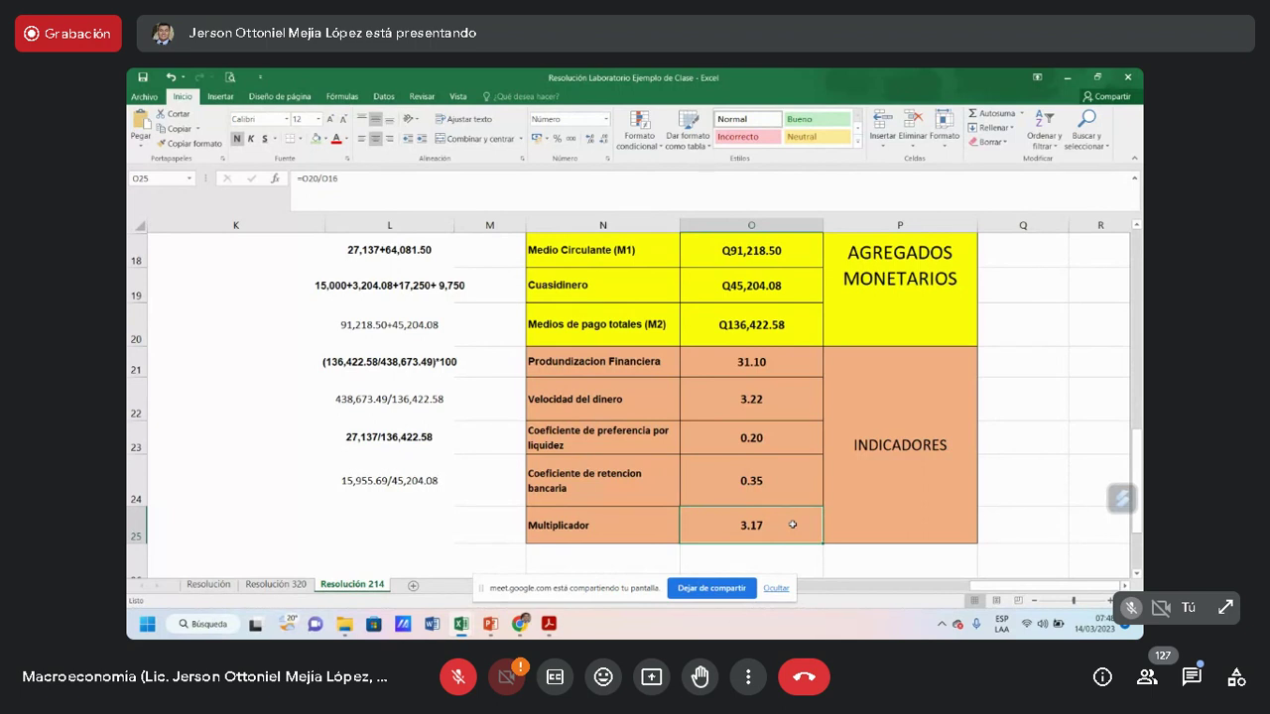
pyautogui.write('+')
pyautogui.press('Up')
pyautogui.press('Up')
pyautogui.press('Up')
pyautogui.press('Up')
pyautogui.press('Up')
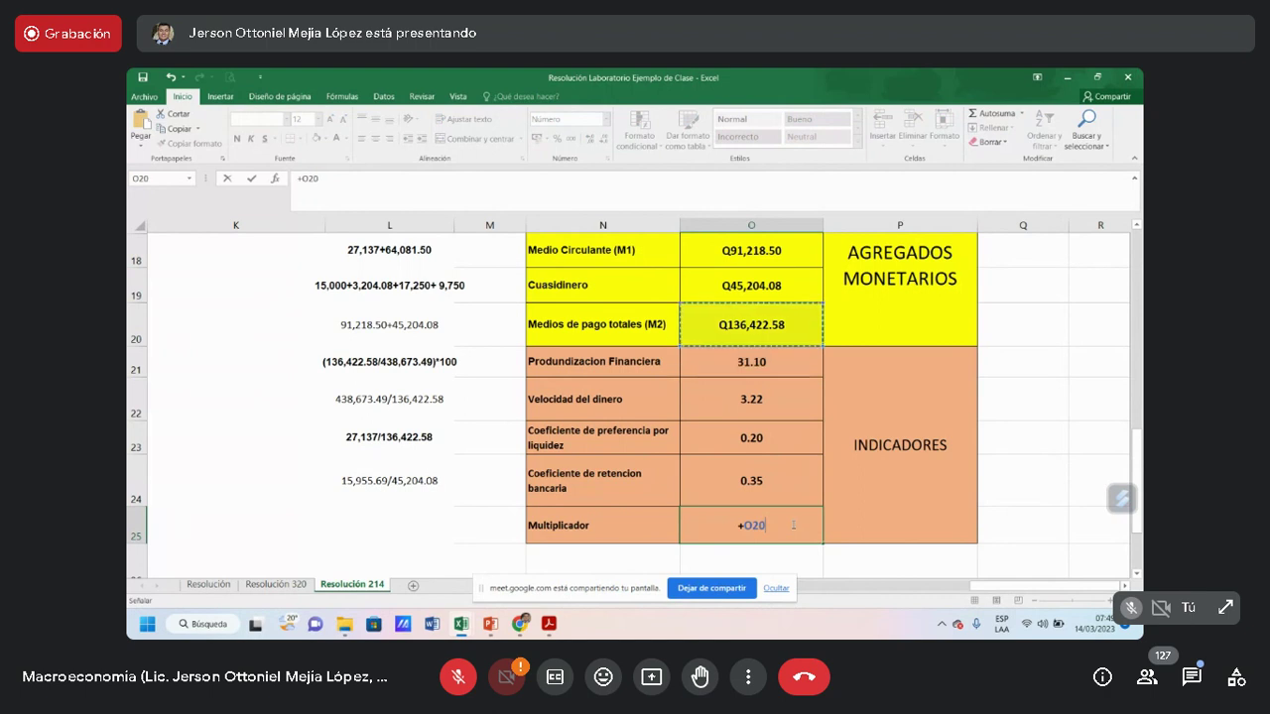
pyautogui.write('/')
pyautogui.press('Up')
pyautogui.press('Up')
pyautogui.press('Up')
pyautogui.press('Up')
pyautogui.press('Up')
pyautogui.press('Up')
pyautogui.press('Up')
pyautogui.press('Up')
pyautogui.press('Up')
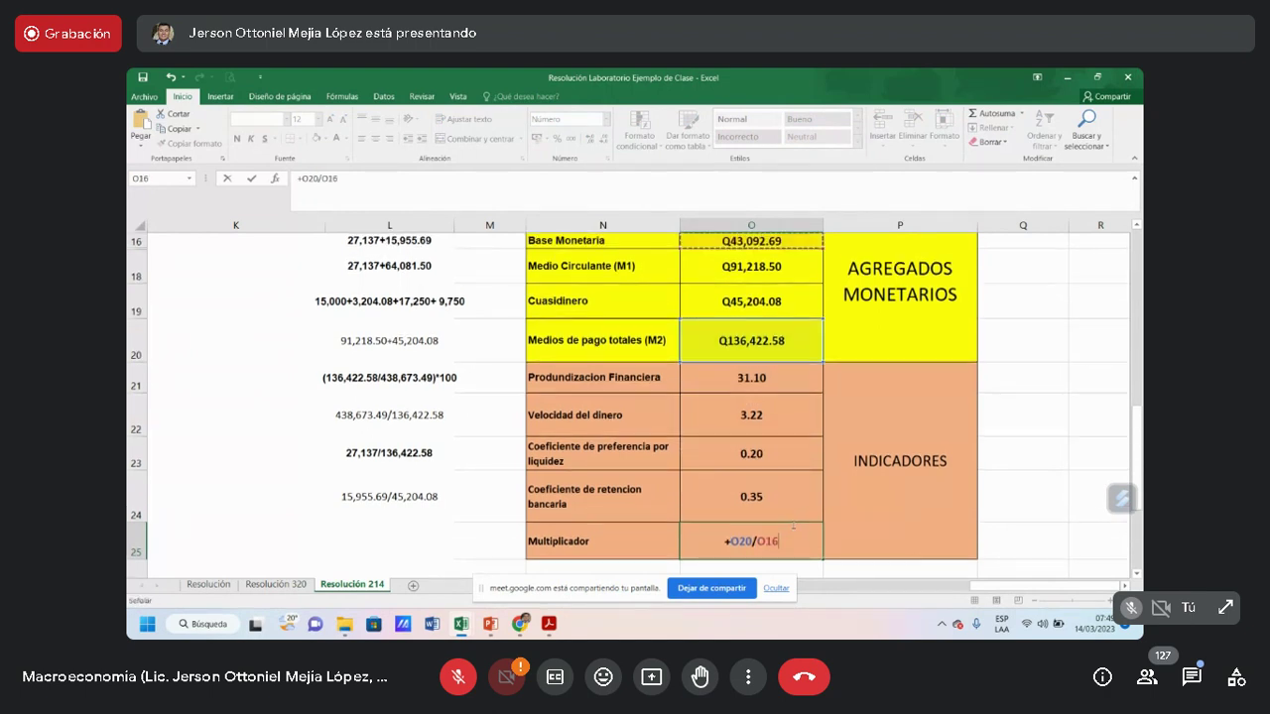
pyautogui.hotkey('ctrl', 'Return')
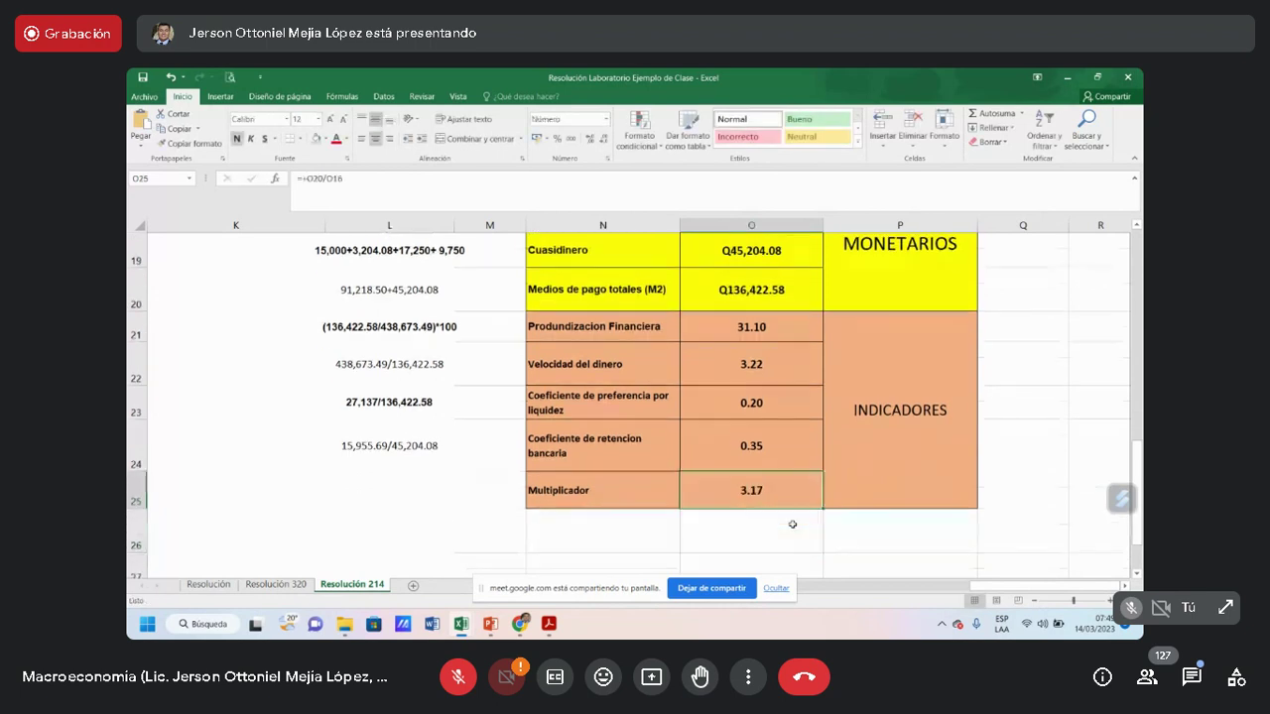
# Document the Multiplicador calculation in L25 as 136,422.58/43,092.69
pyautogui.press('Left')
pyautogui.press('Left')
pyautogui.press('Left')
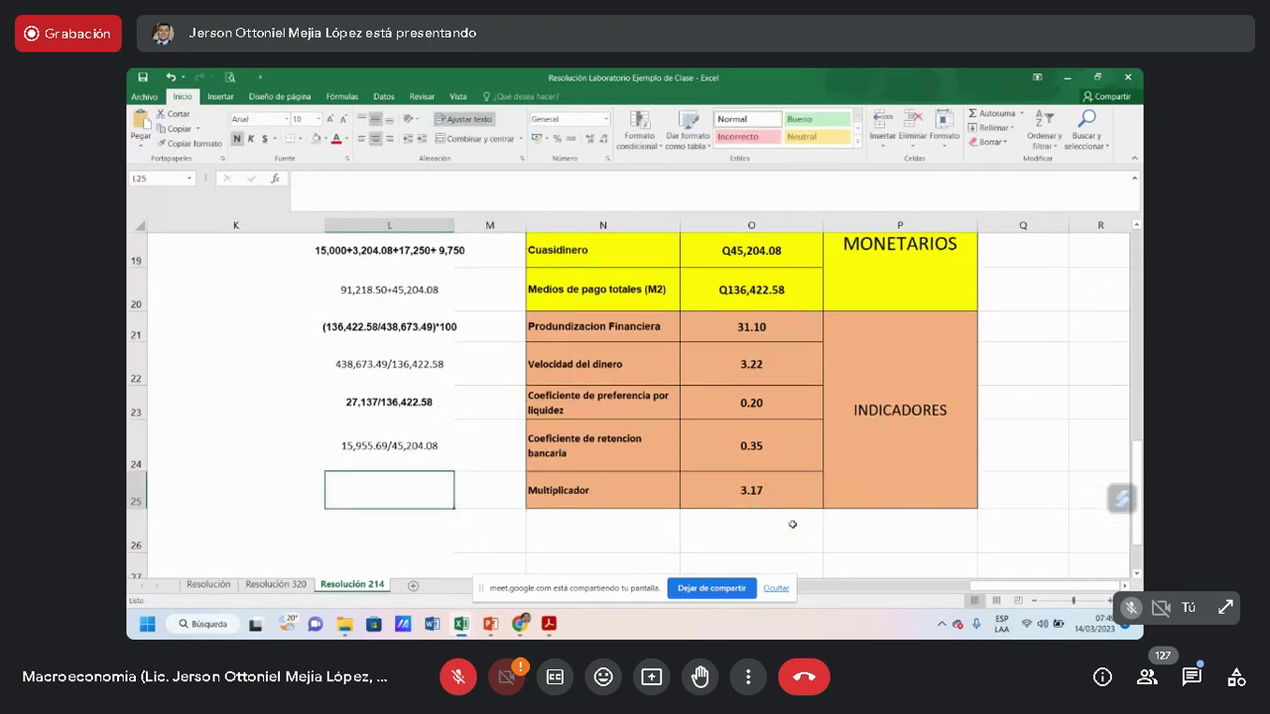
pyautogui.scroll(1, 841, 510)
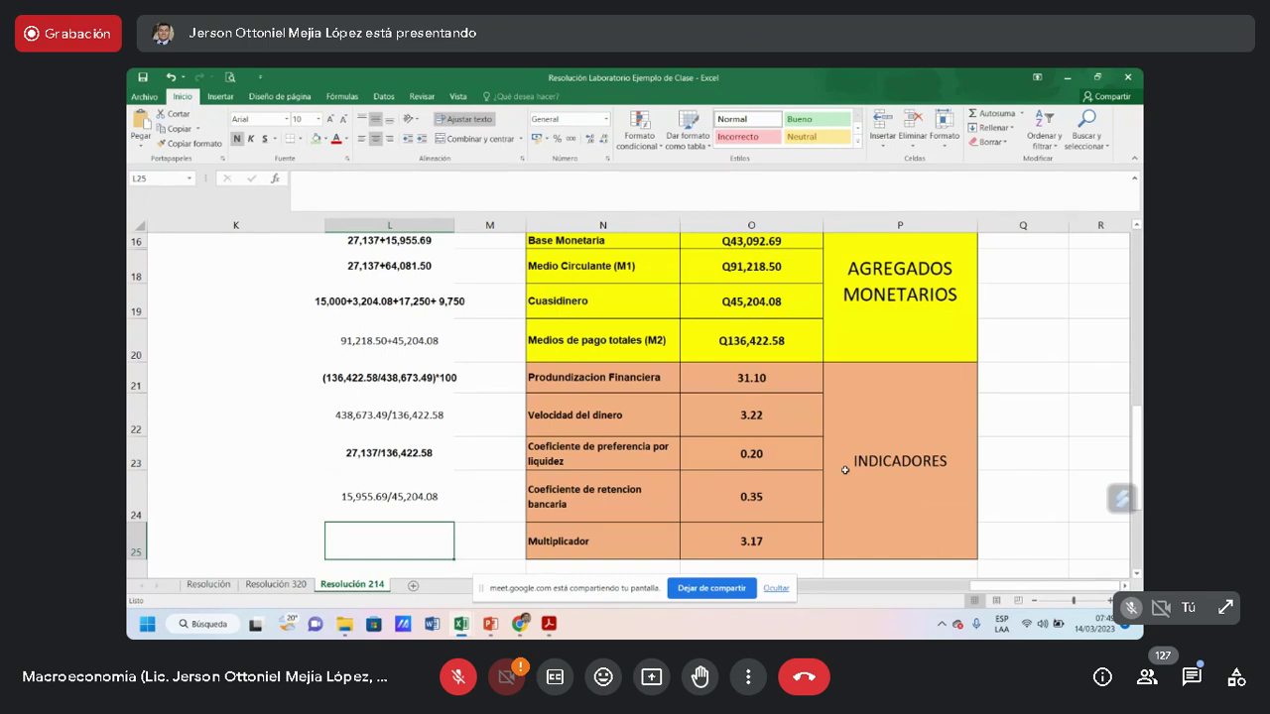
pyautogui.write('136,')
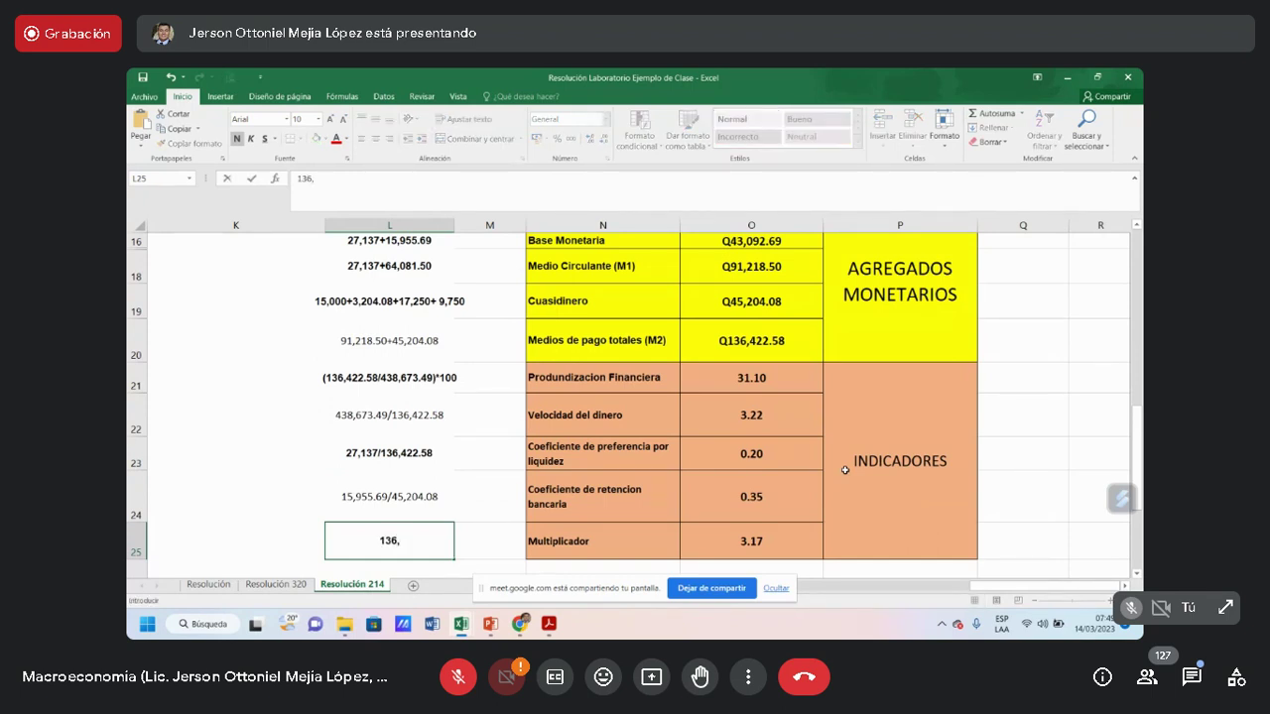
pyautogui.write('422.58/43,092')
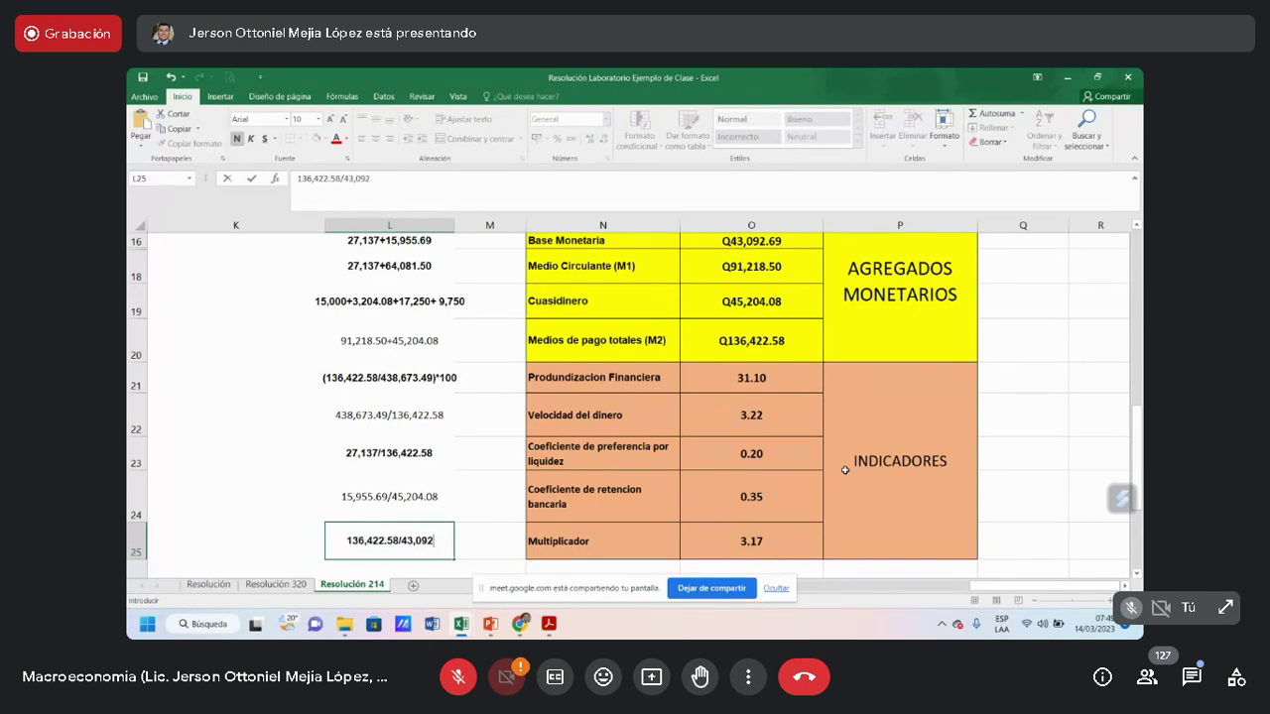
pyautogui.write('.69')
pyautogui.press('Return')
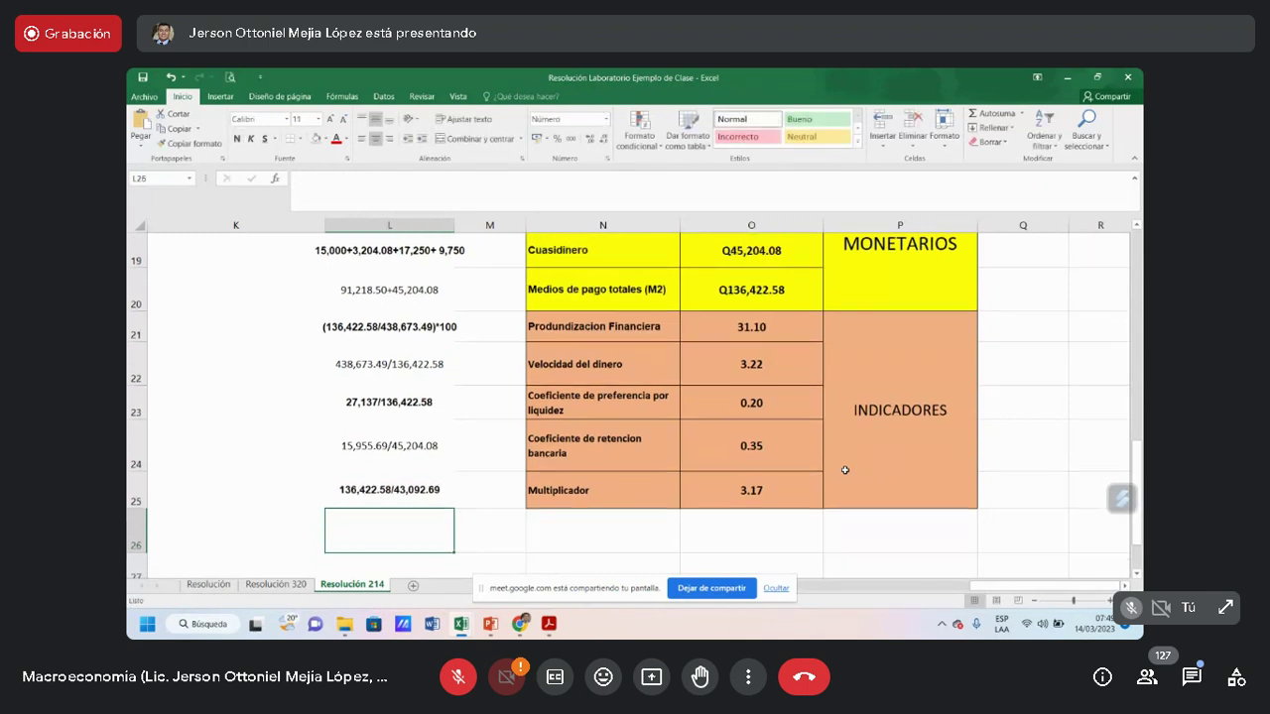
# Review the documented operations against the aggregates and indicators, checking the Multiplicador and Coeficiente de retencion bancaria formulas and the calculation in L24
pyautogui.click(792, 499)
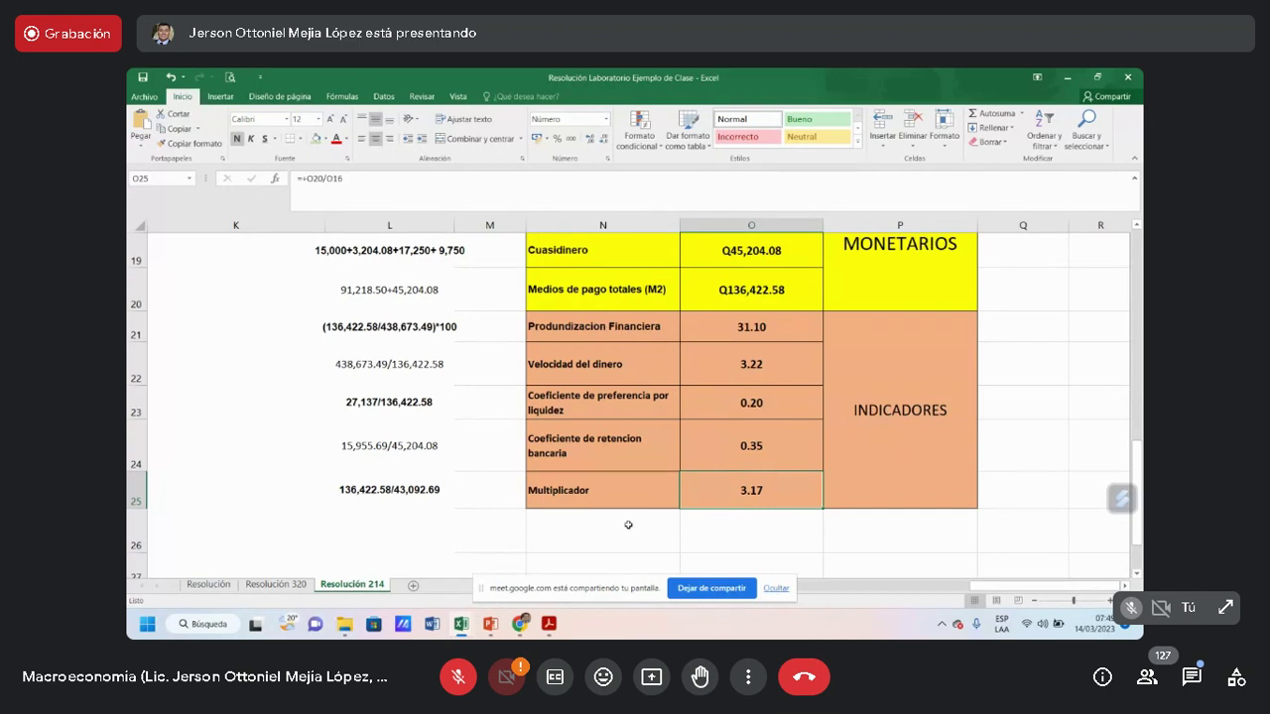
pyautogui.scroll(6, 628, 525)
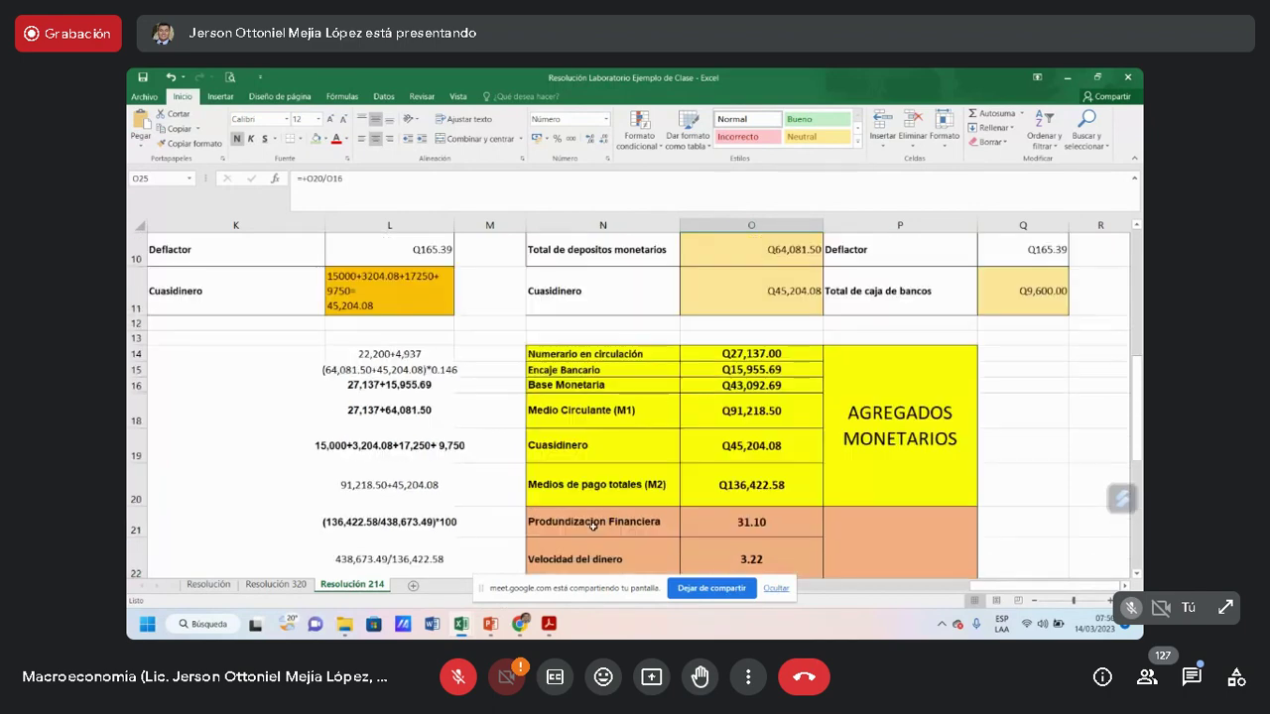
pyautogui.scroll(-2, 652, 471)
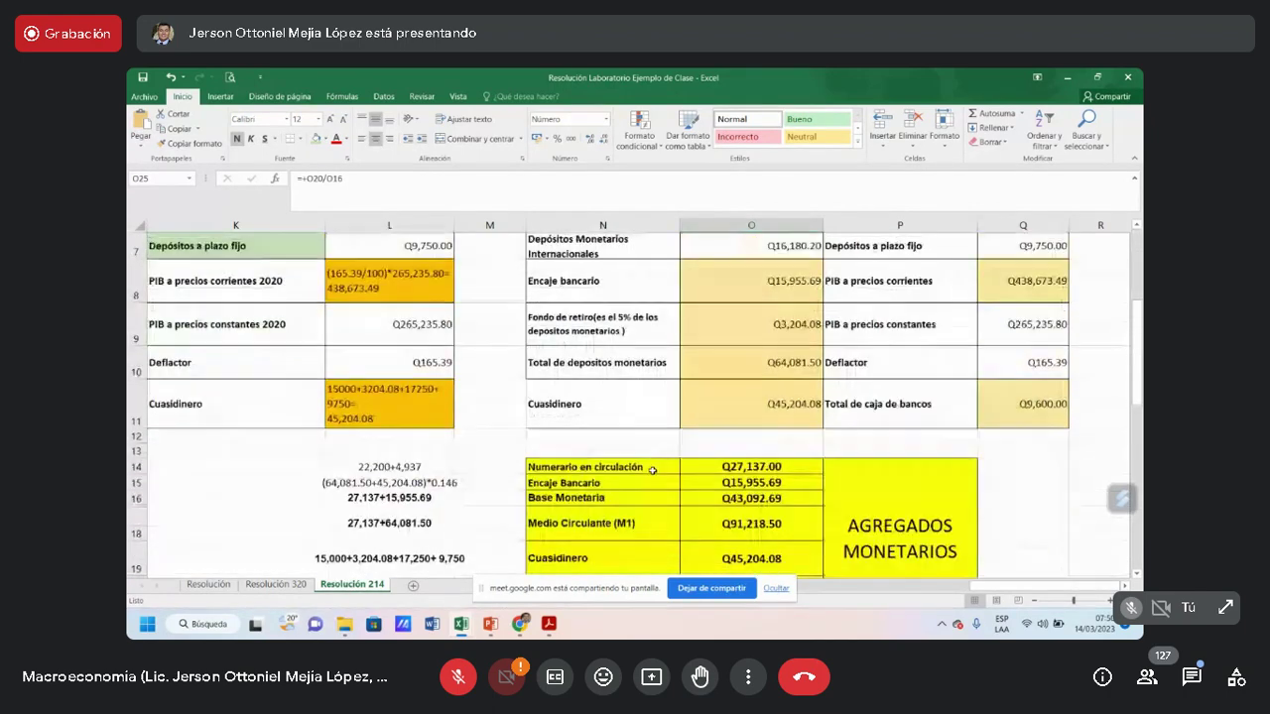
pyautogui.scroll(-4, 616, 438)
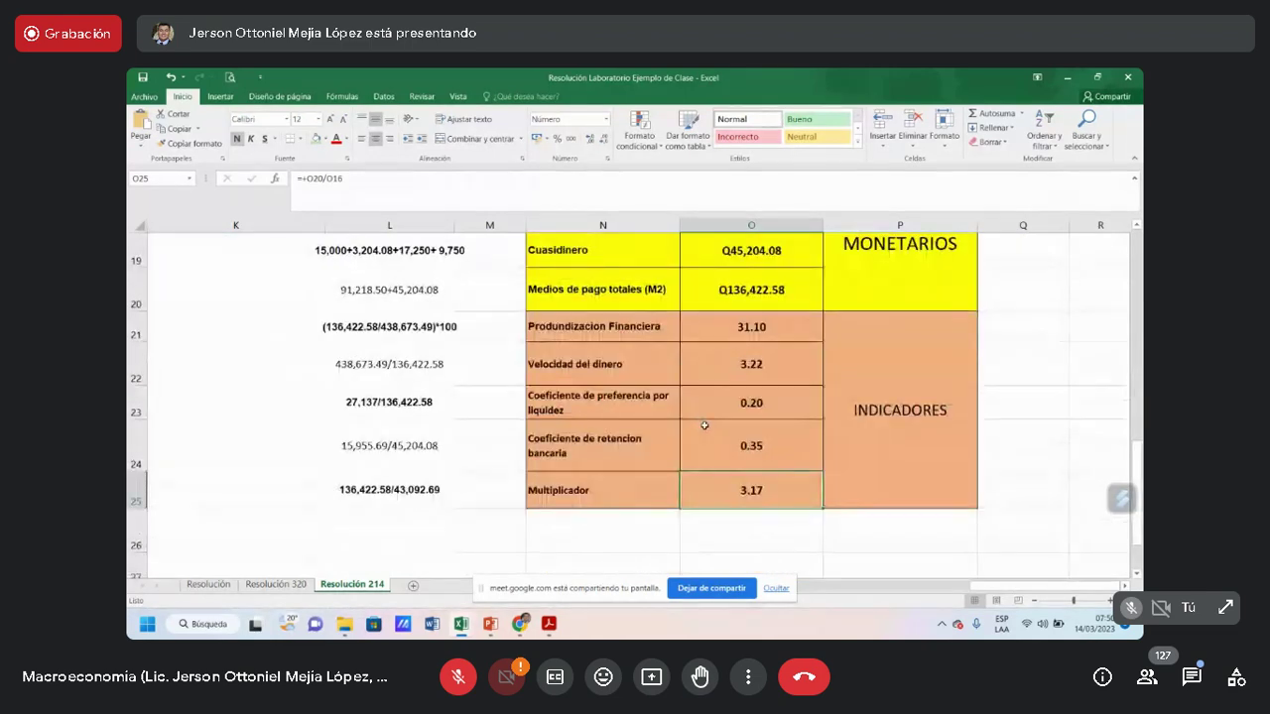
pyautogui.click(752, 448)
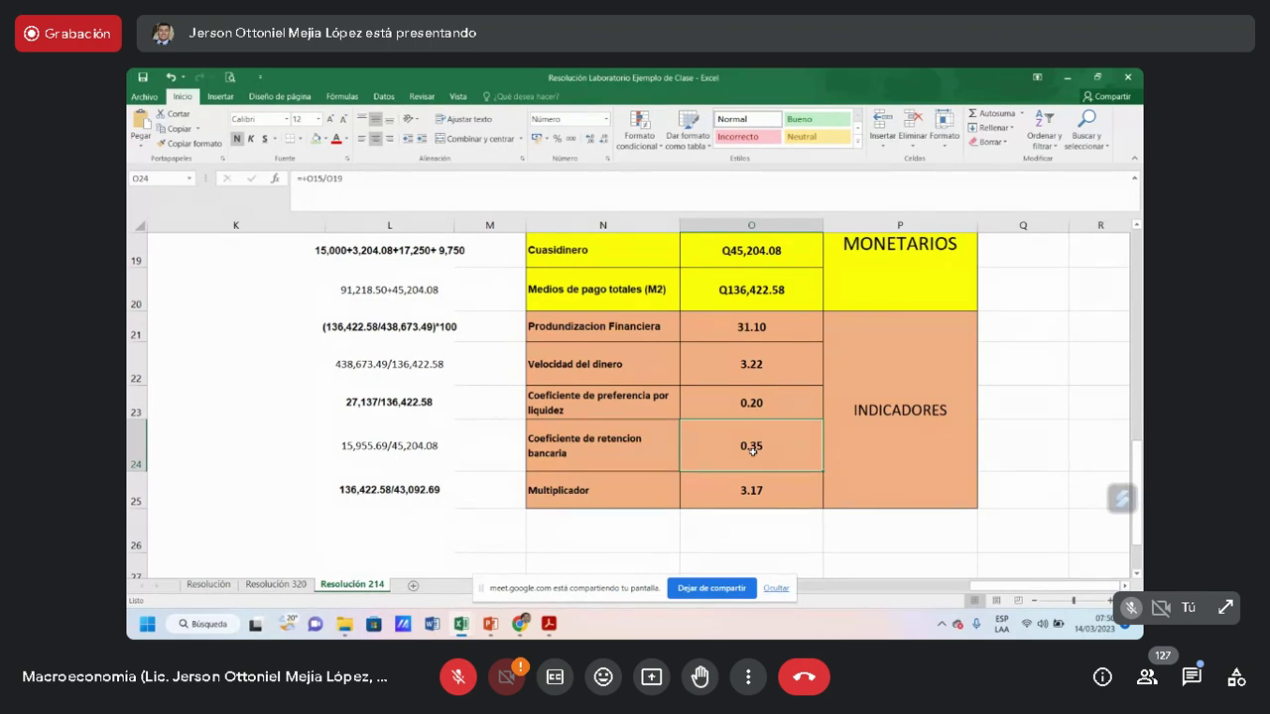
pyautogui.click(1052, 463)
pyautogui.click(384, 449)
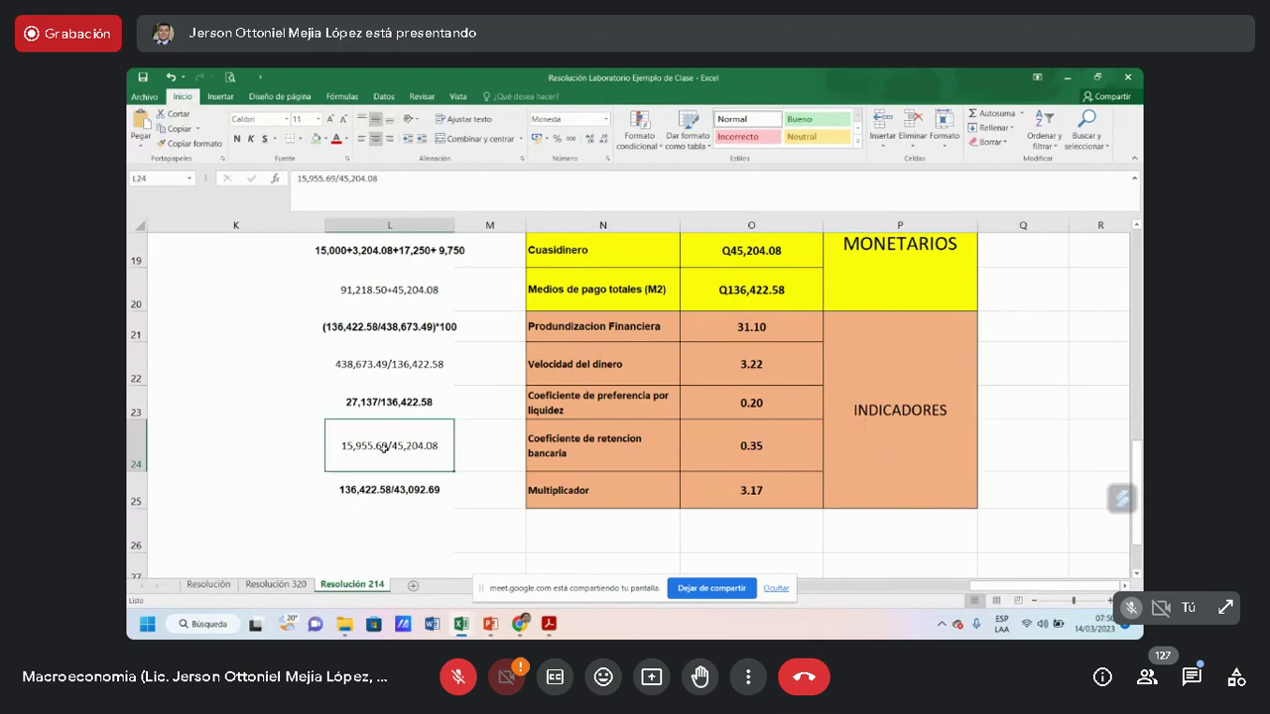
pyautogui.scroll(6, 390, 448)
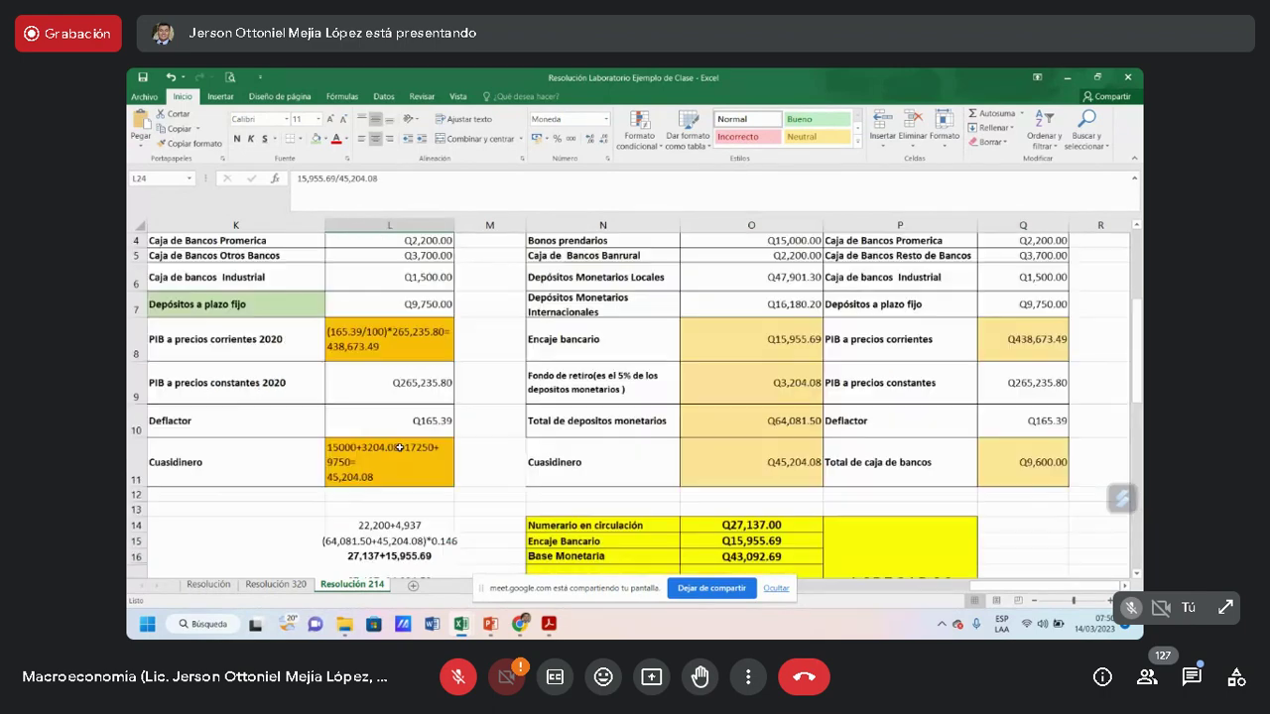
pyautogui.scroll(-2, 544, 441)
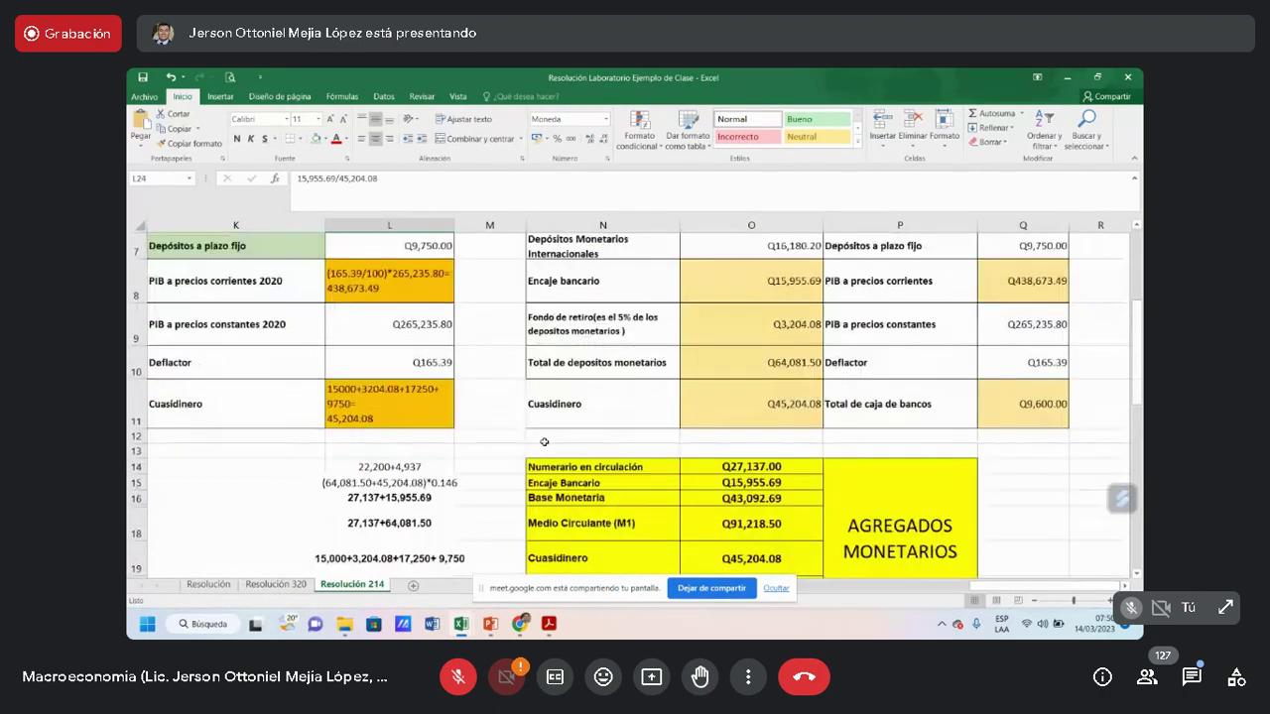
pyautogui.scroll(-3, 544, 441)
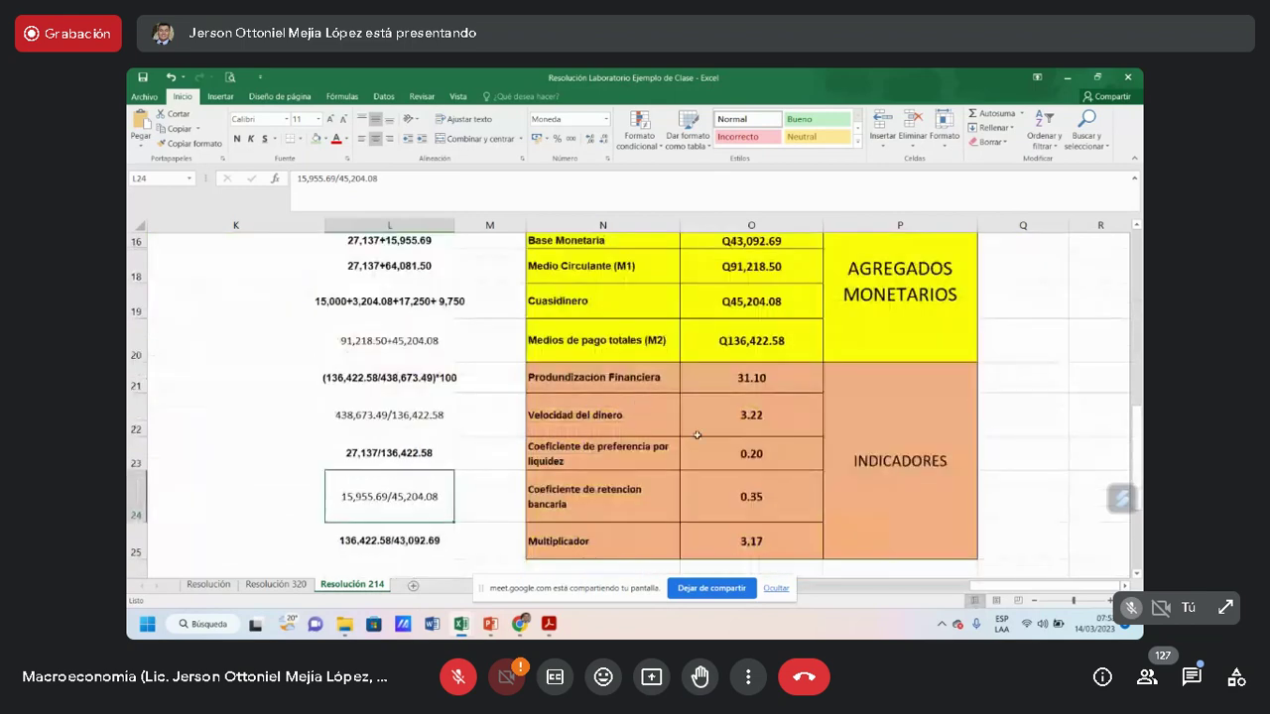
pyautogui.scroll(-2, 698, 435)
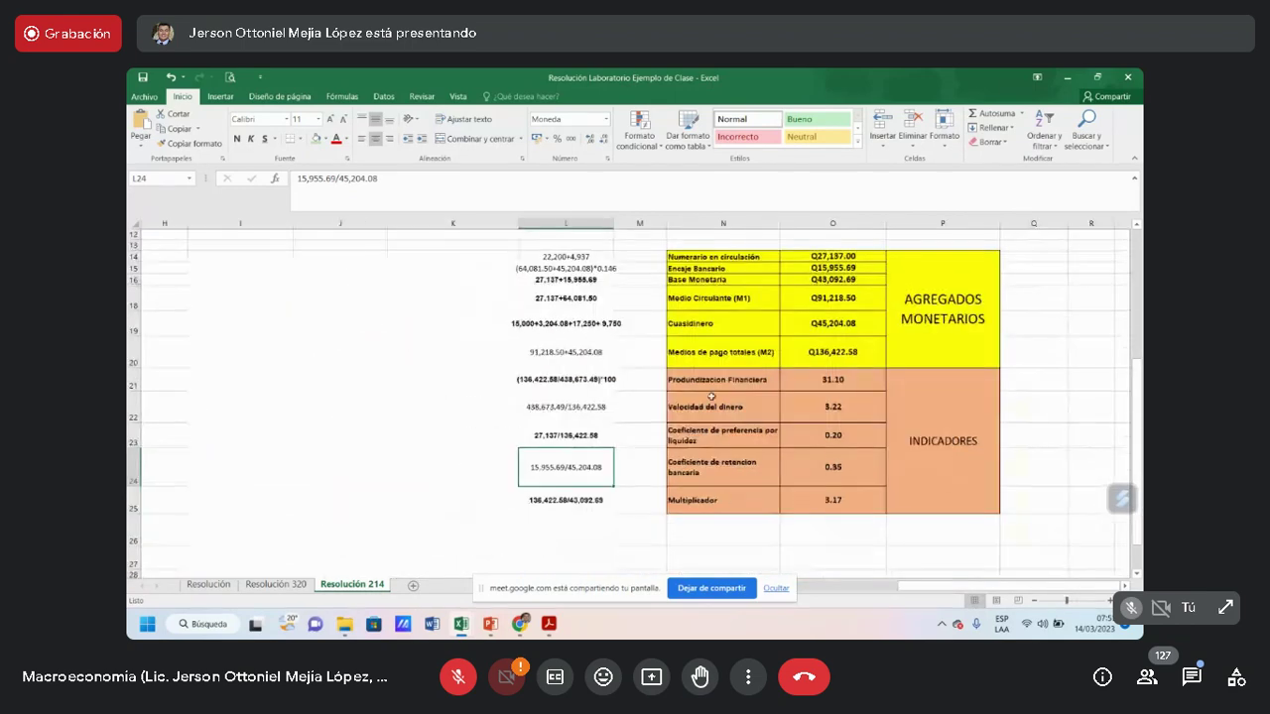
pyautogui.scroll(1, 710, 396)
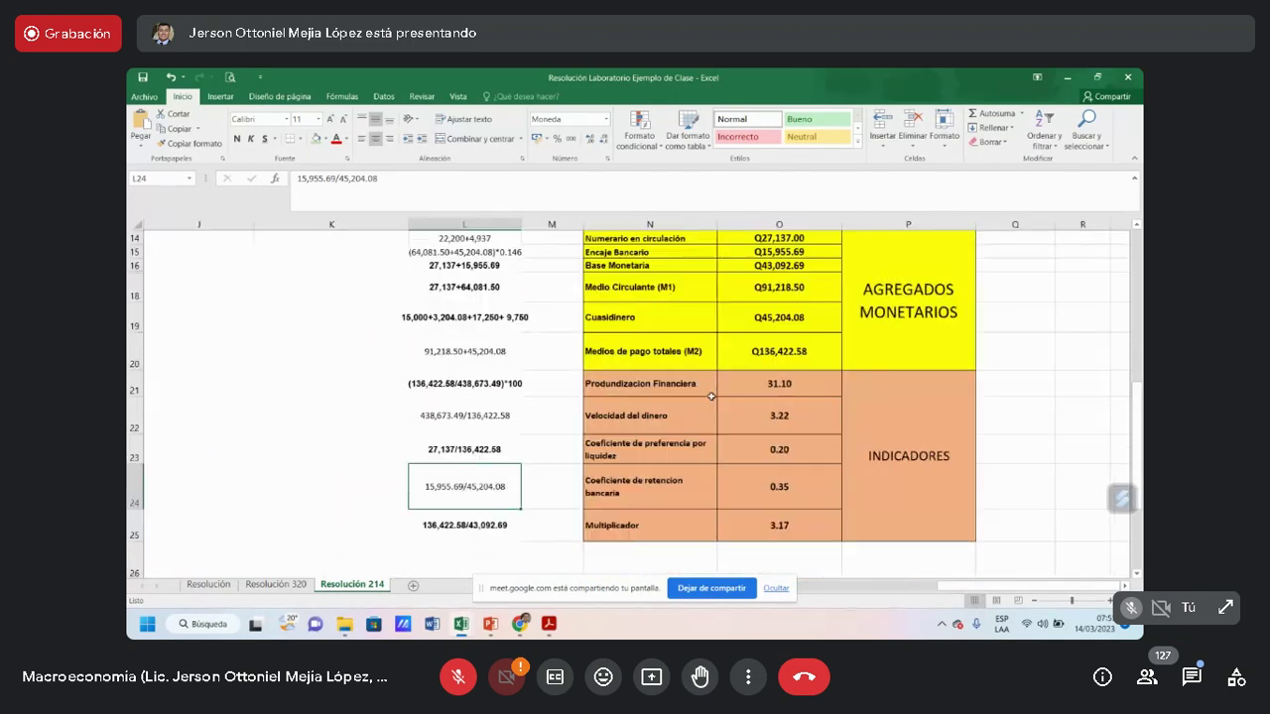
pyautogui.click(1137, 225)
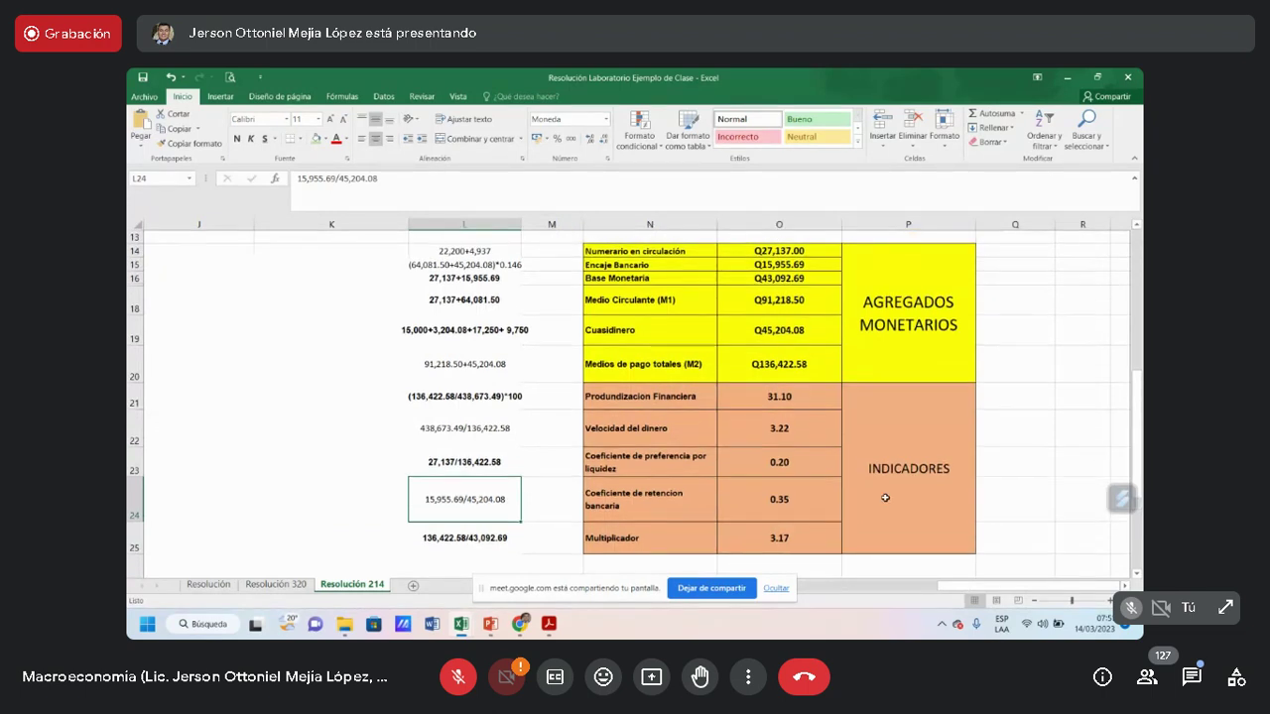
pyautogui.click(1032, 538)
pyautogui.click(1081, 538)
pyautogui.click(1082, 567)
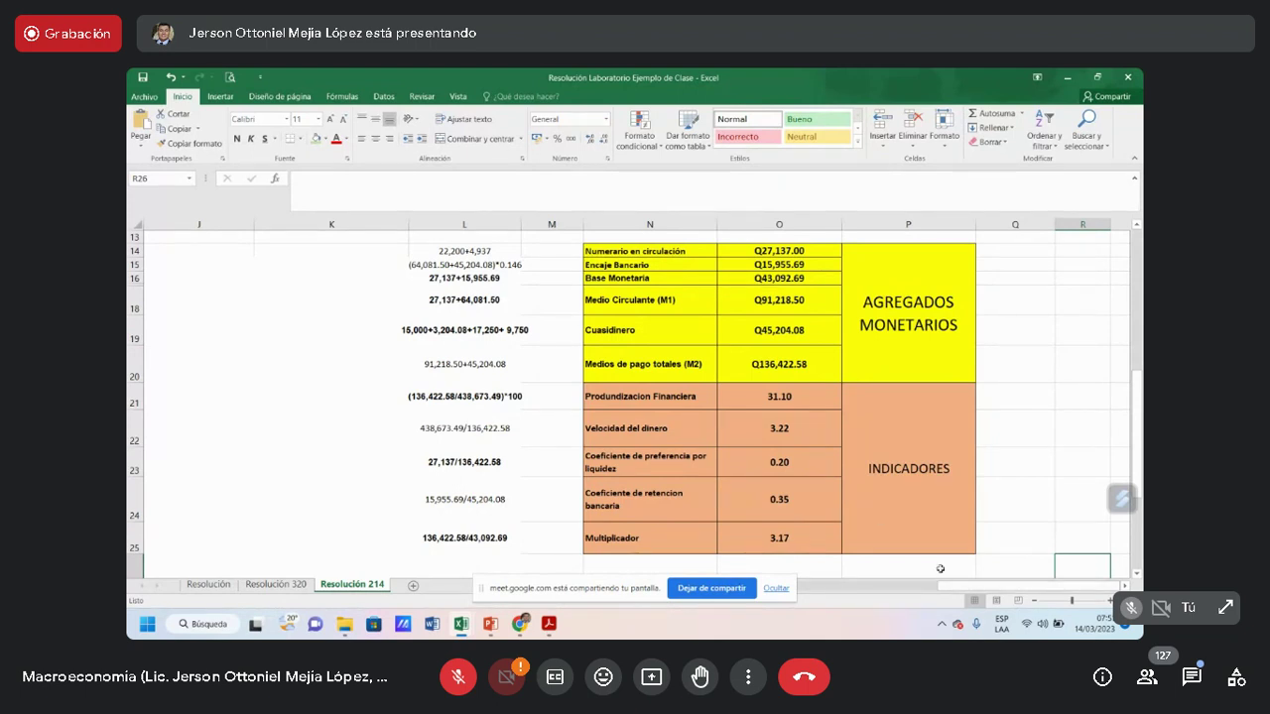
# Clear the leftover Total de billetes and Total de Monedas entries with broken references in rows 28 and 29
pyautogui.moveTo(999, 589); pyautogui.dragTo(683, 513)
pyautogui.scroll(-2, 268, 342)
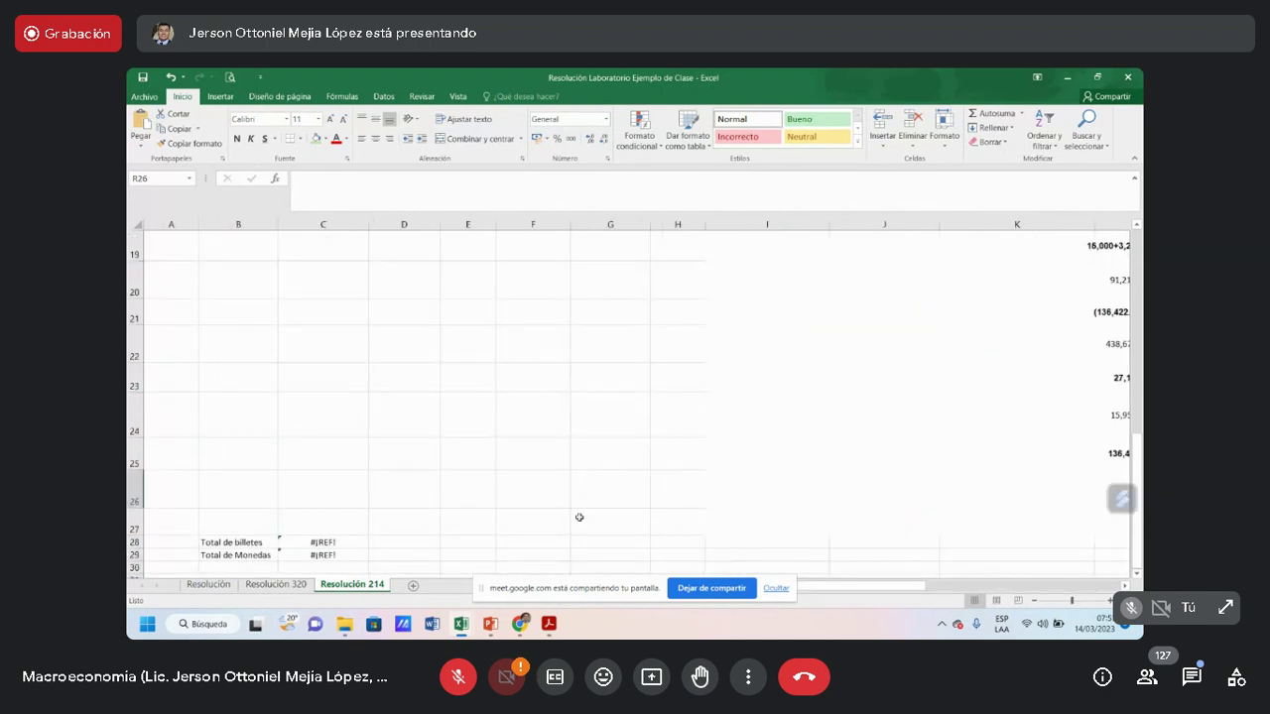
pyautogui.moveTo(224, 499); pyautogui.dragTo(342, 559)
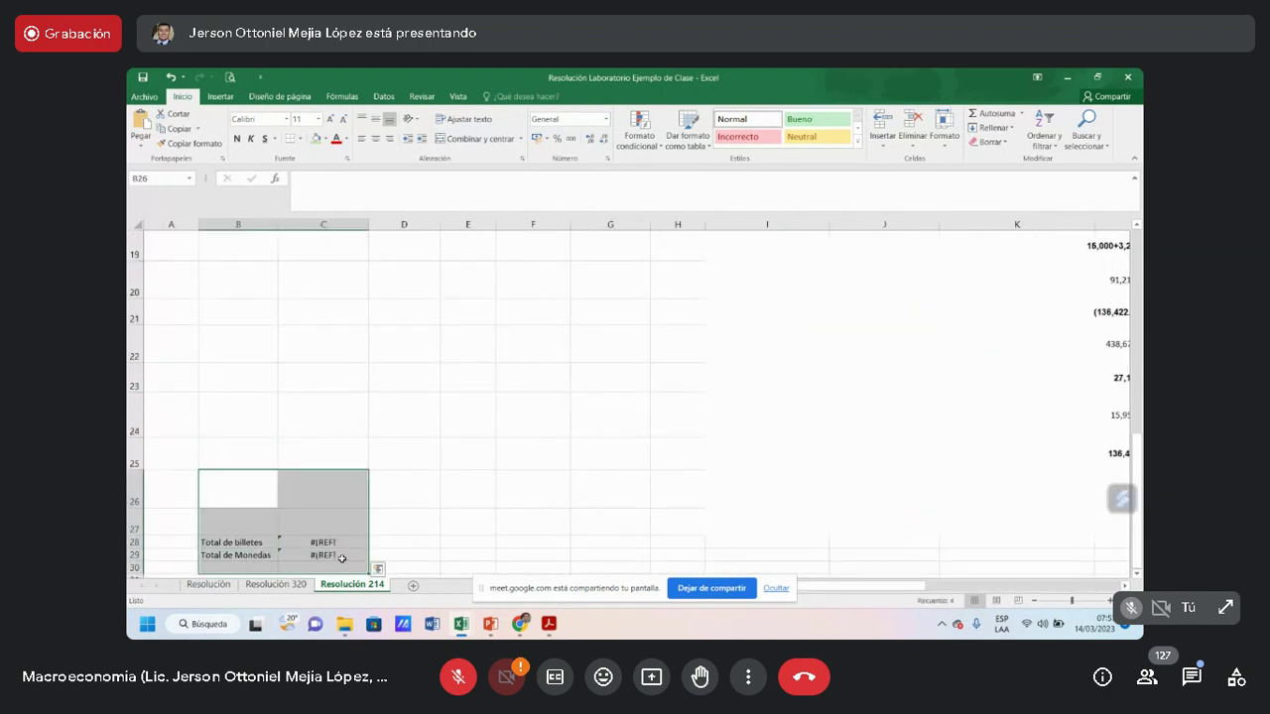
pyautogui.press('Delete')
pyautogui.click(408, 424)
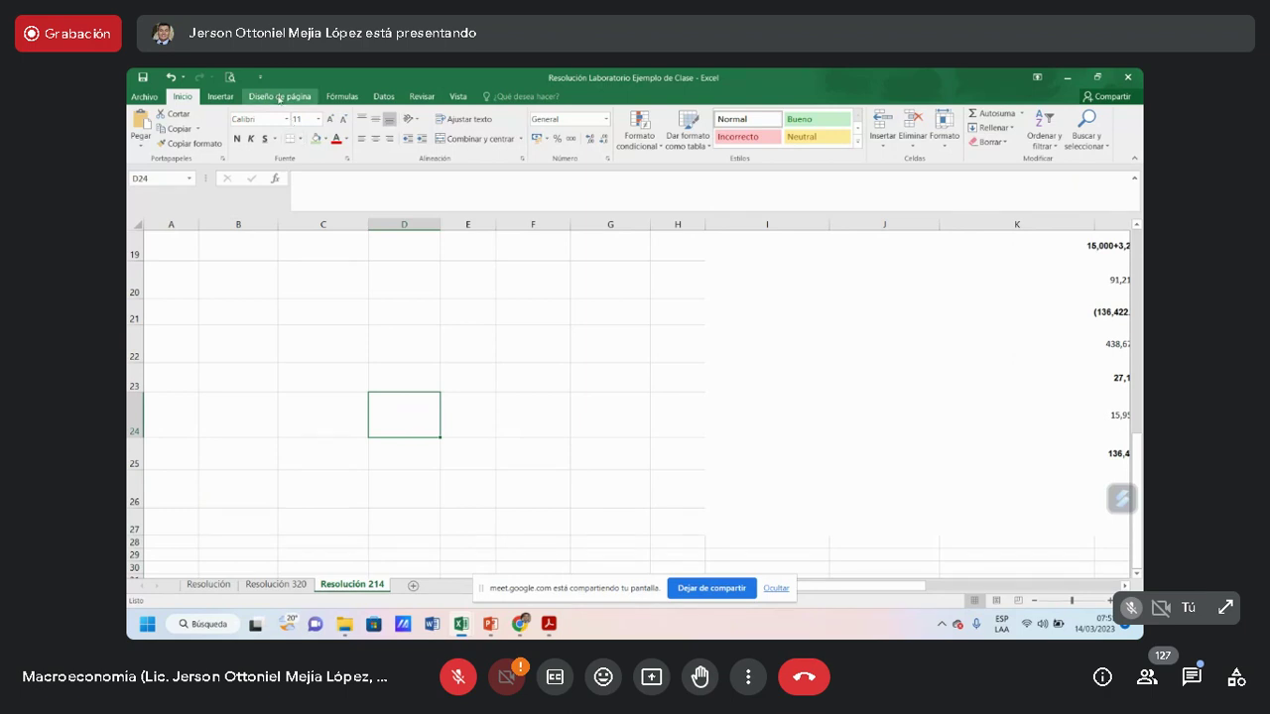
# Choose a paper size for the Resolución 214 sheet and display the sheet in page break preview
pyautogui.click(278, 97)
pyautogui.click(265, 127)
pyautogui.click(303, 134)
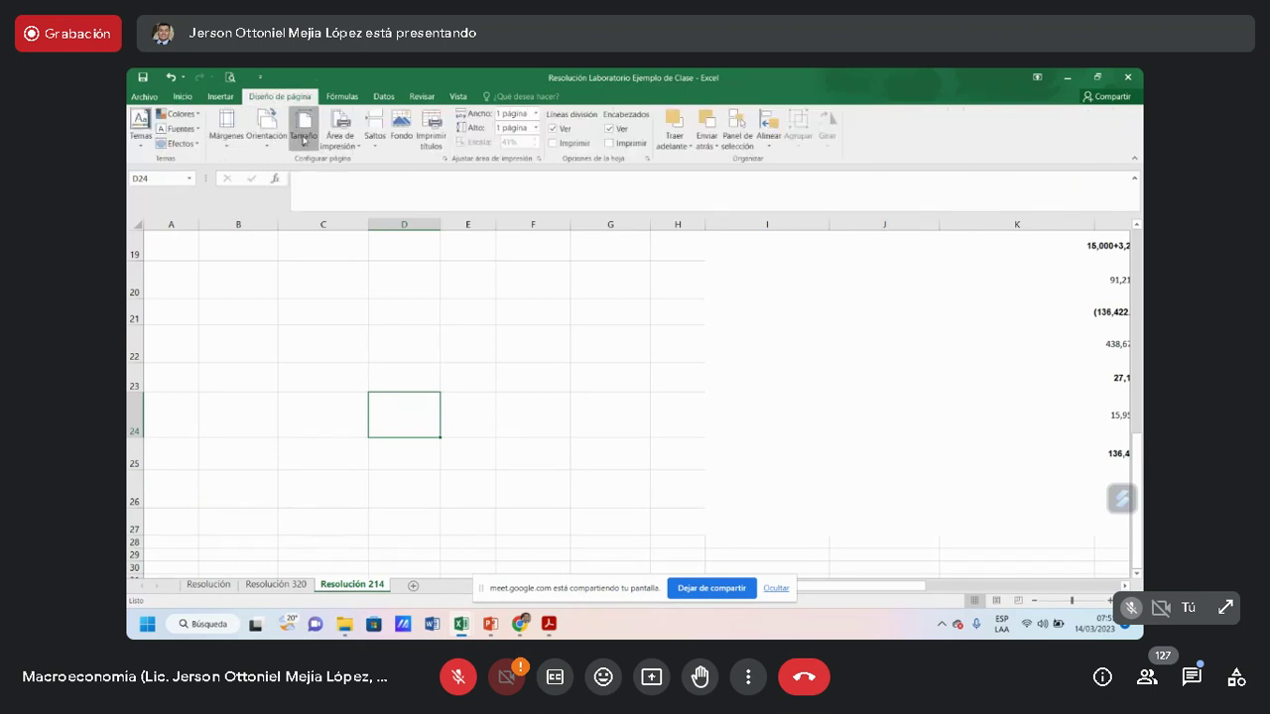
pyautogui.click(377, 377)
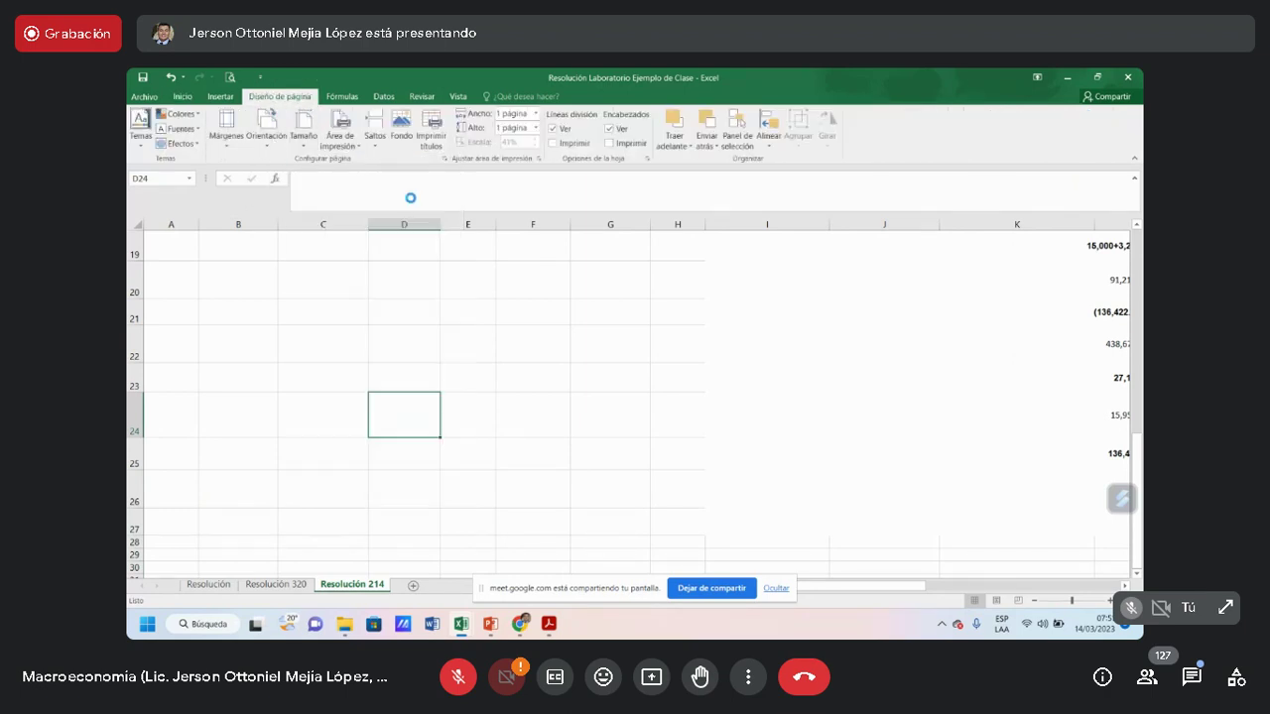
pyautogui.click(1019, 602)
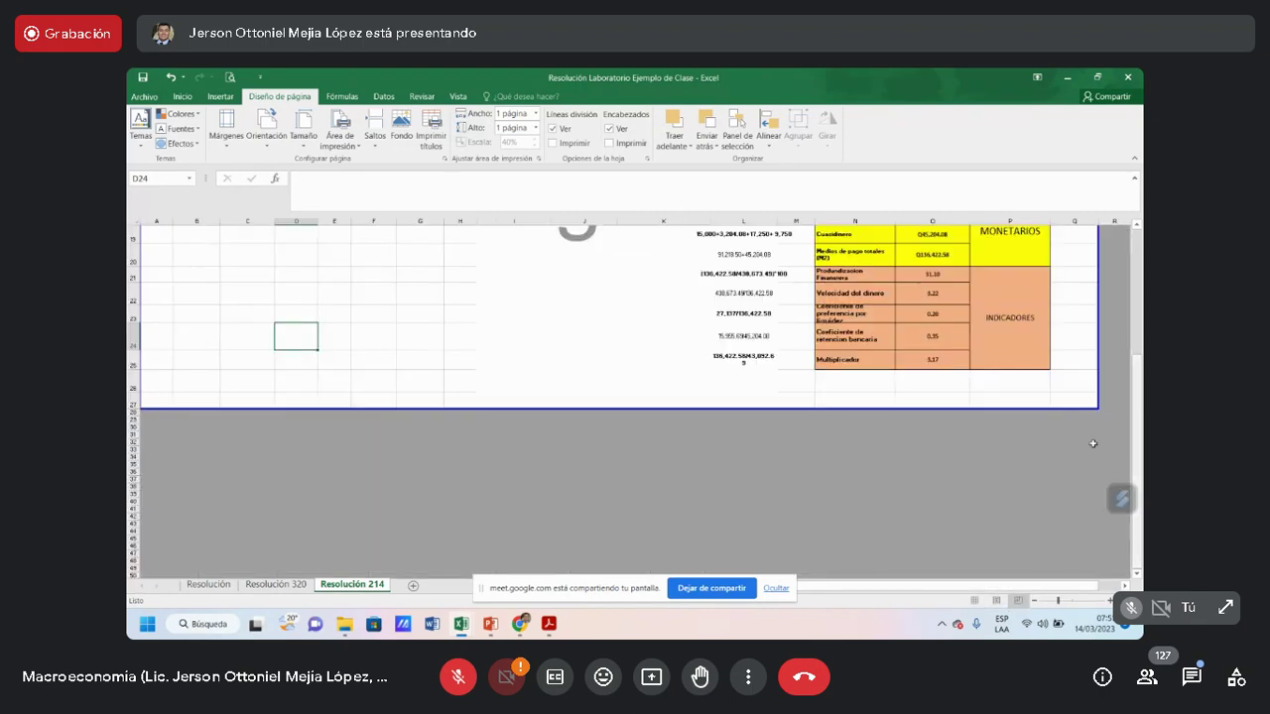
pyautogui.scroll(1, 1052, 409)
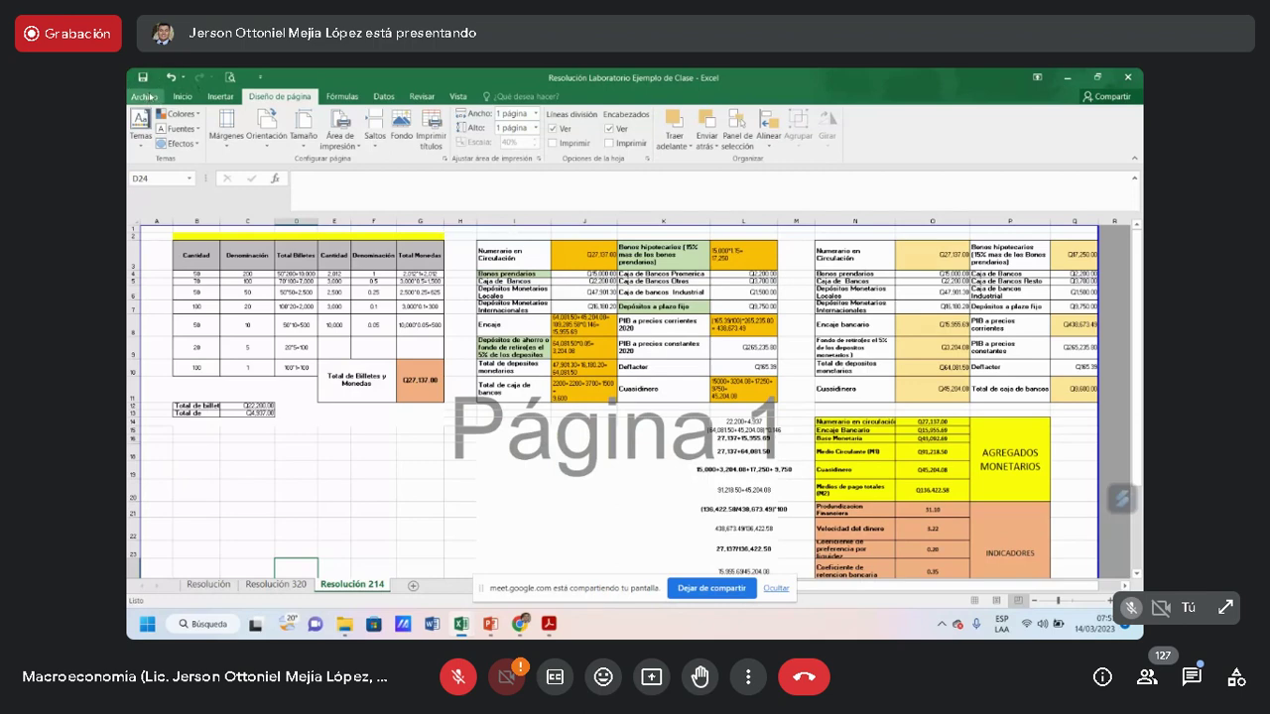
# Export the sheet as a PDF named Resolución Laboratorio Ejemplo de Clase 214 in the UNIDAD III folder
pyautogui.click(144, 97)
pyautogui.click(177, 279)
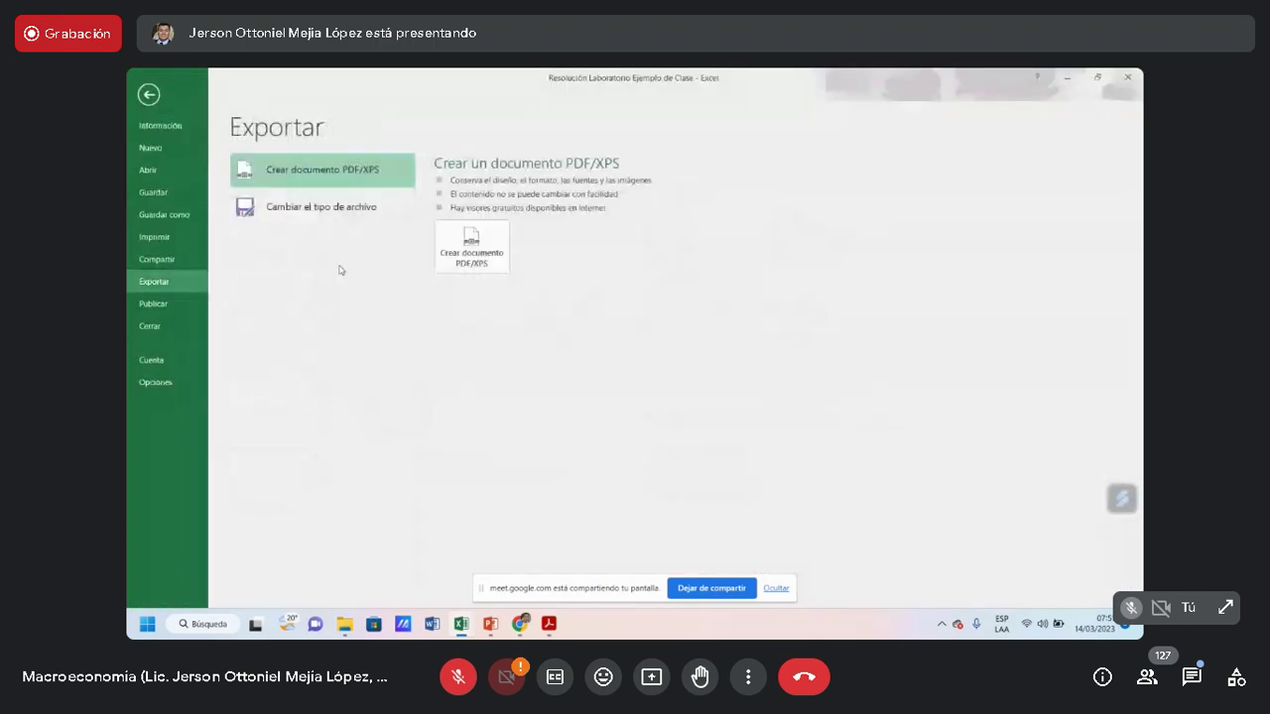
pyautogui.click(437, 248)
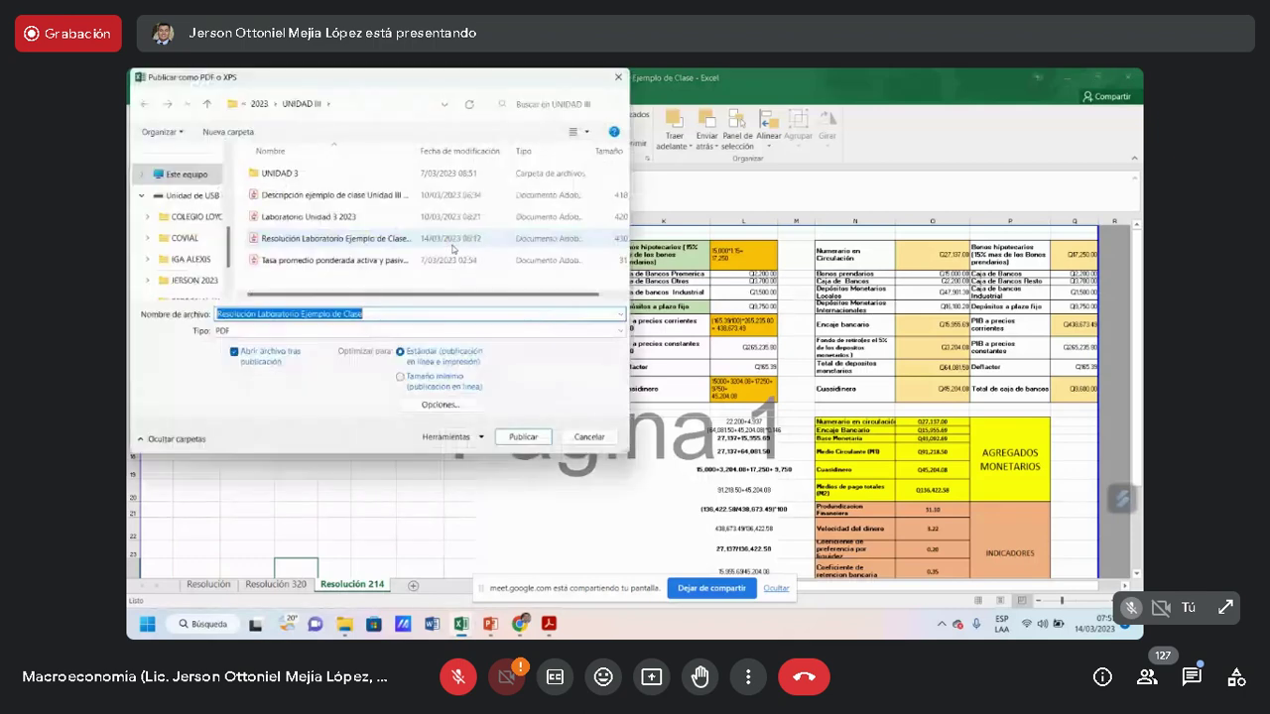
pyautogui.press('End')
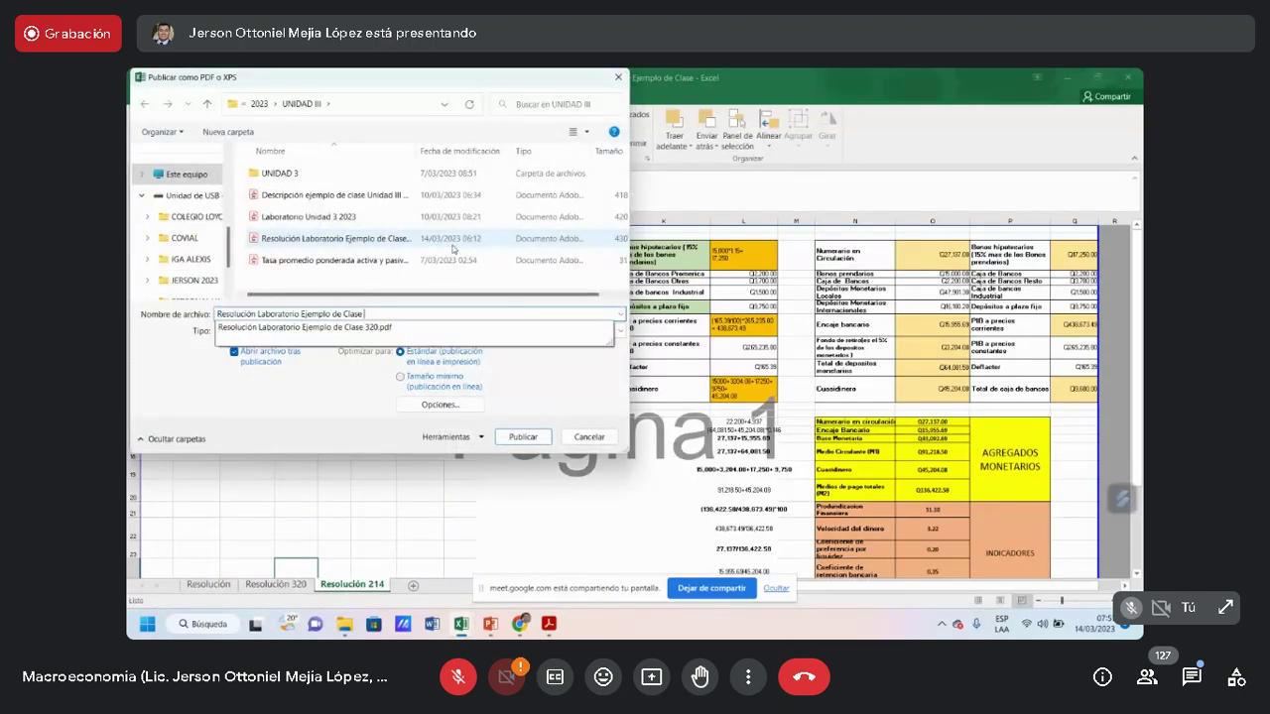
pyautogui.write('214')
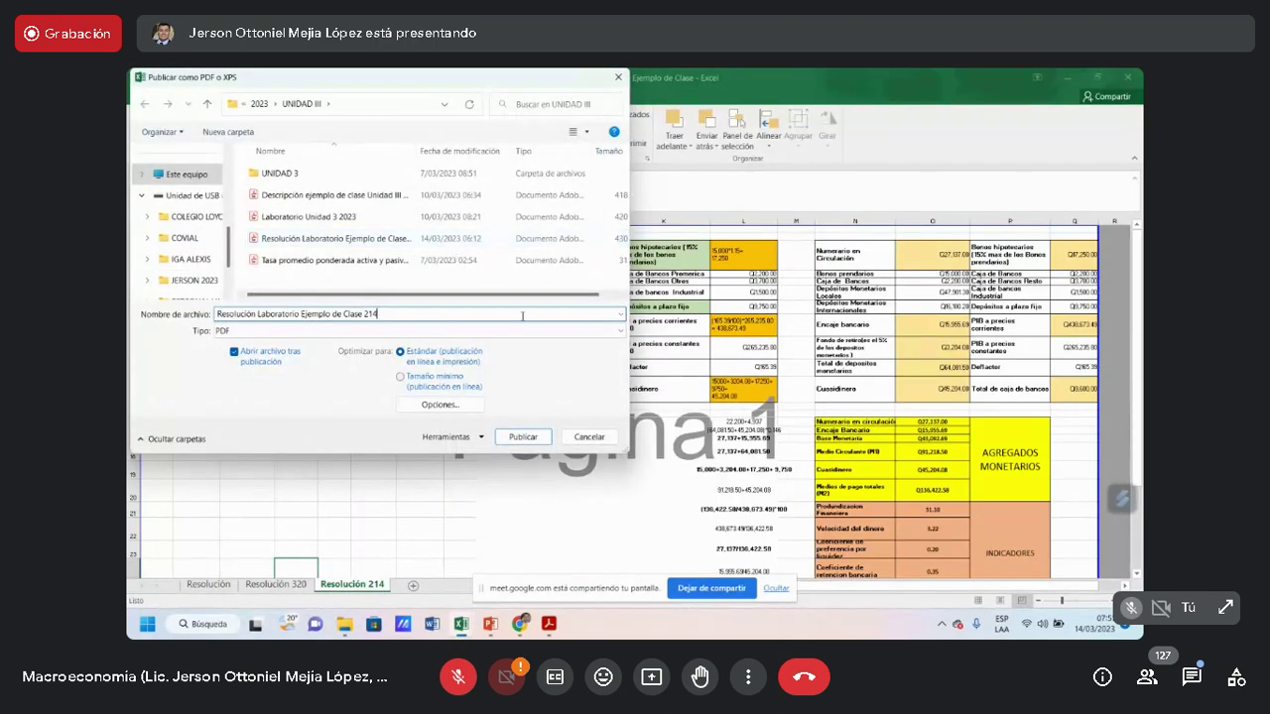
pyautogui.click(516, 433)
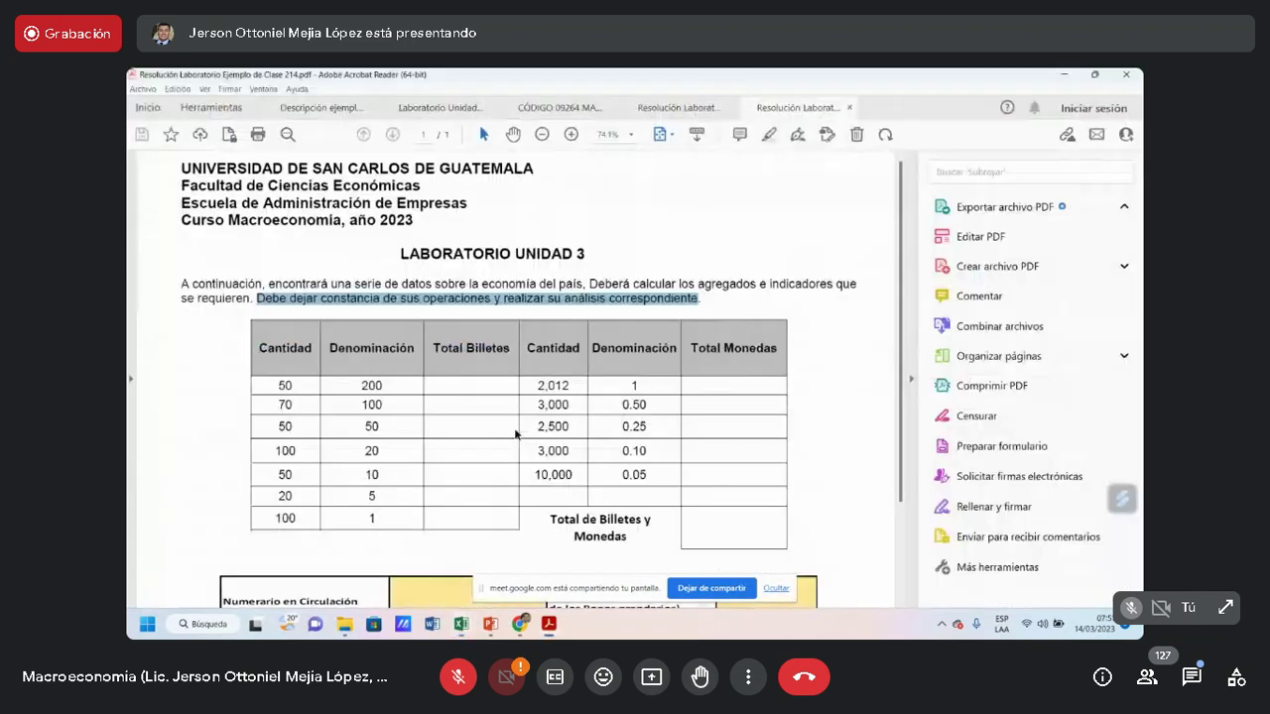
# Close the published 214 PDF in Acrobat Reader and bring up Chrome's open windows
pyautogui.click(850, 109)
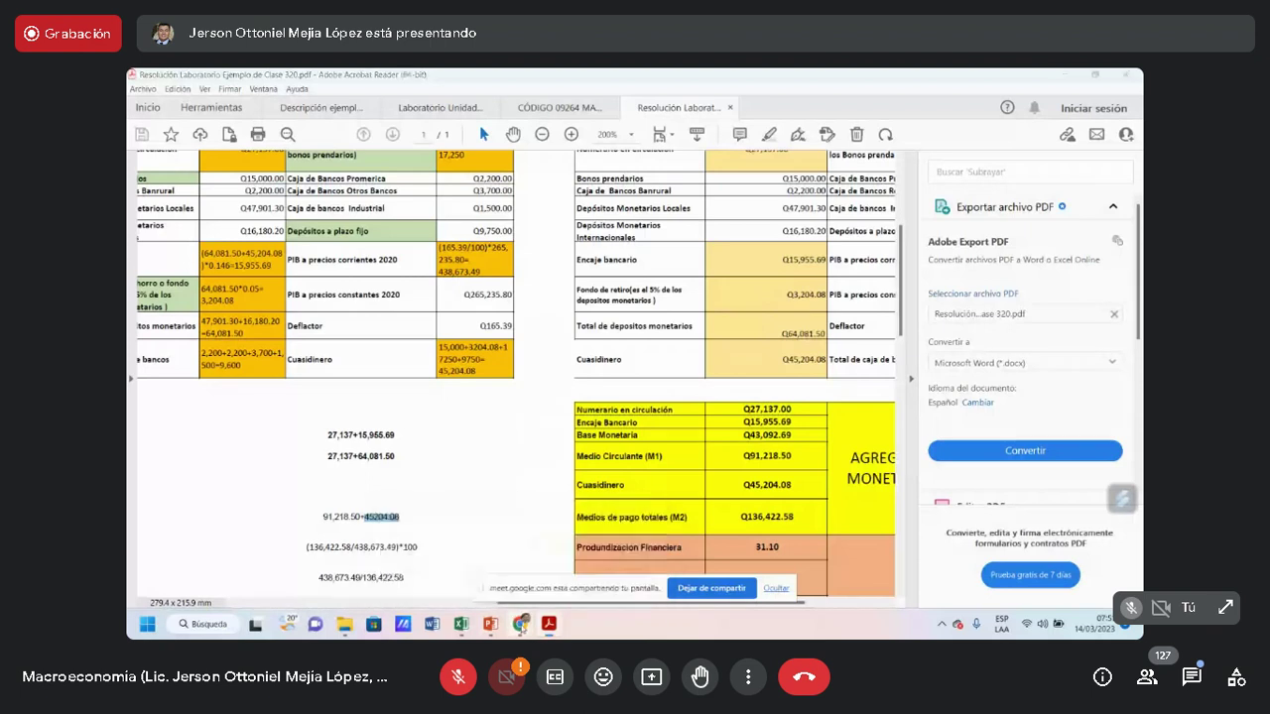
pyautogui.moveTo(524, 620)
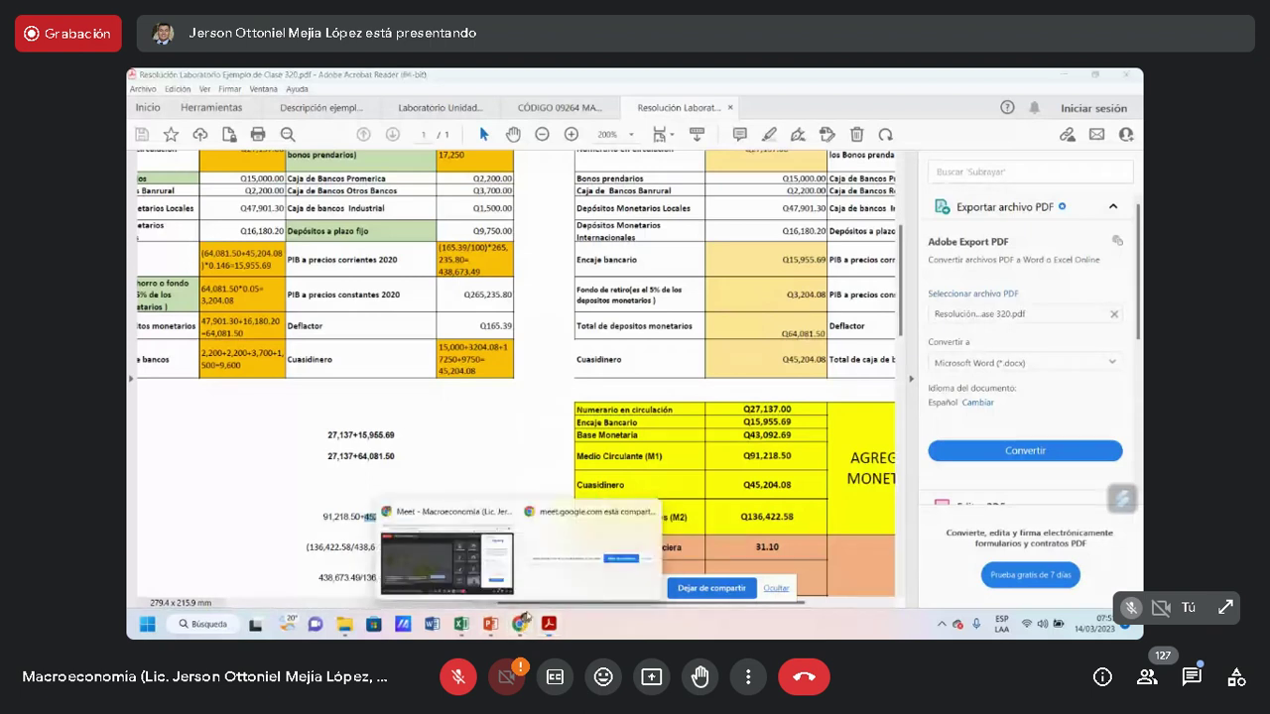